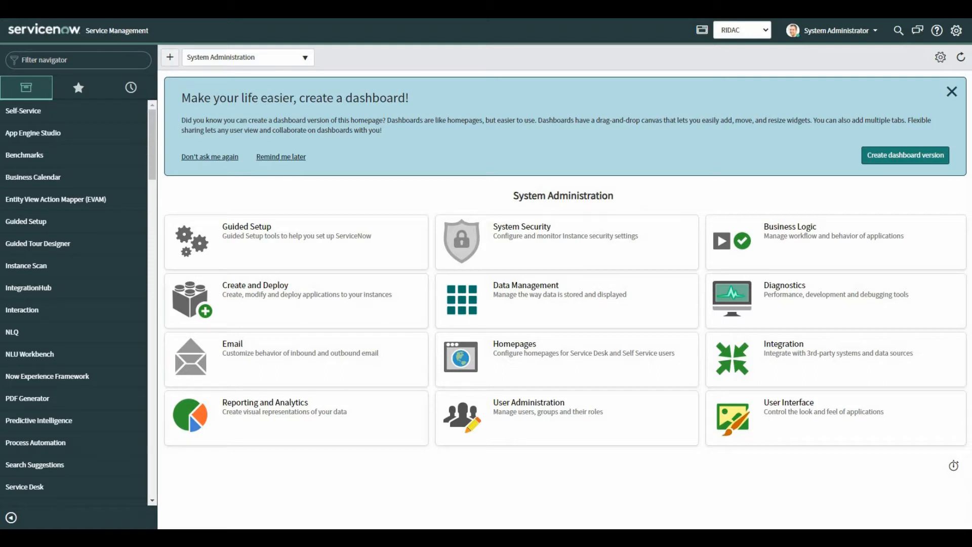
Step: Find "studio" in the application navigator and open App Engine Studio
{"action": "type", "text": "s"}
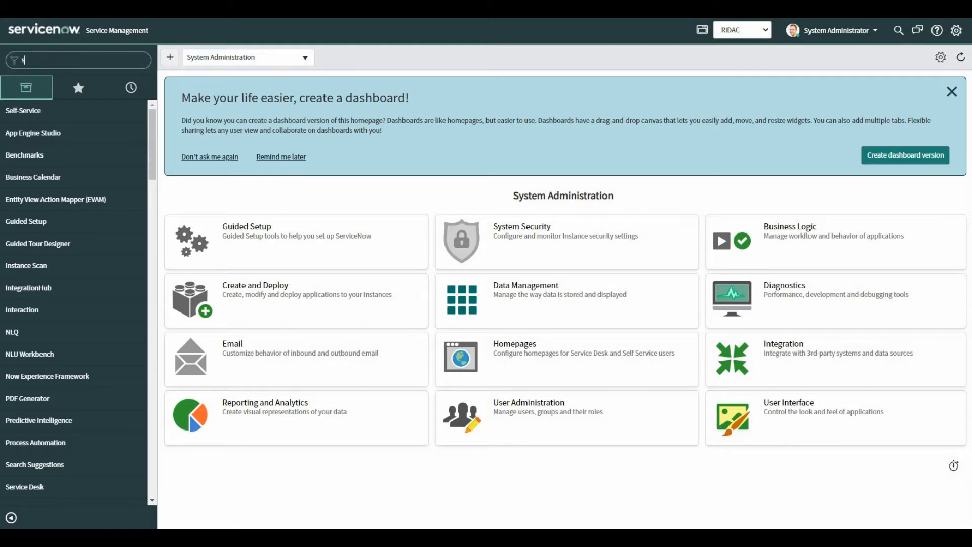
{"action": "type", "text": "tudio"}
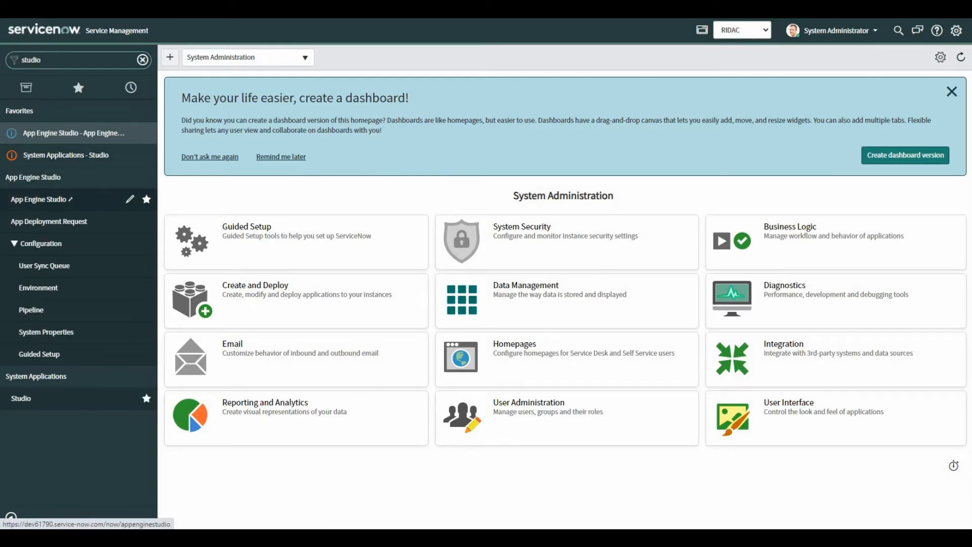
{"action": "left_click", "coordinate": [41, 199]}
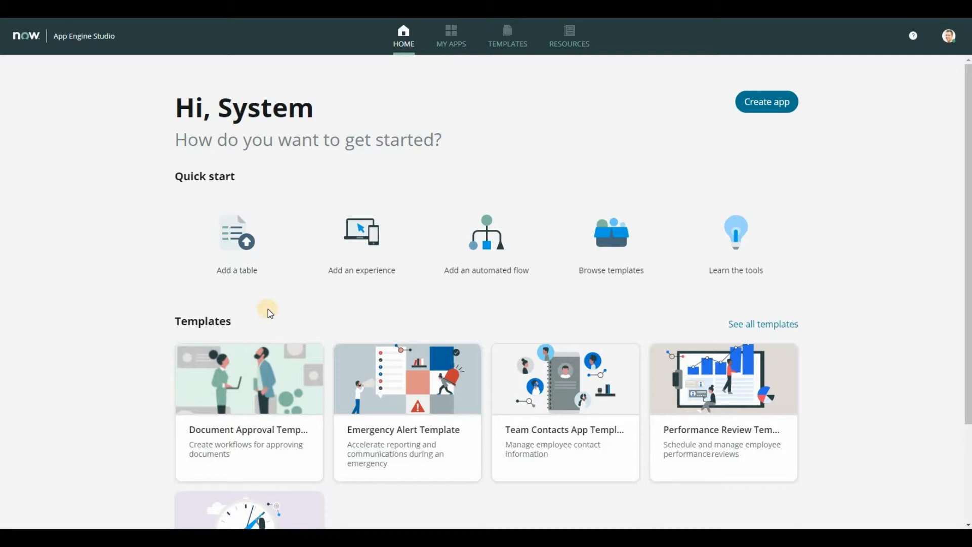
Step: Create an app named RIDAC with the copied description ending "decisions related to active Citizen Developer Projects"
{"action": "left_click", "coordinate": [764, 102]}
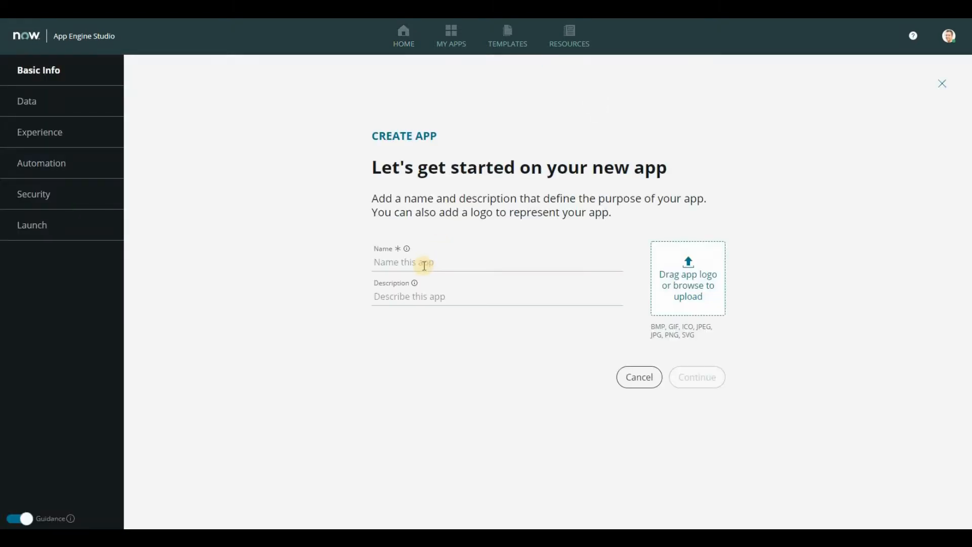
{"action": "left_click", "coordinate": [425, 264]}
{"action": "type", "text": "RIDAC"}
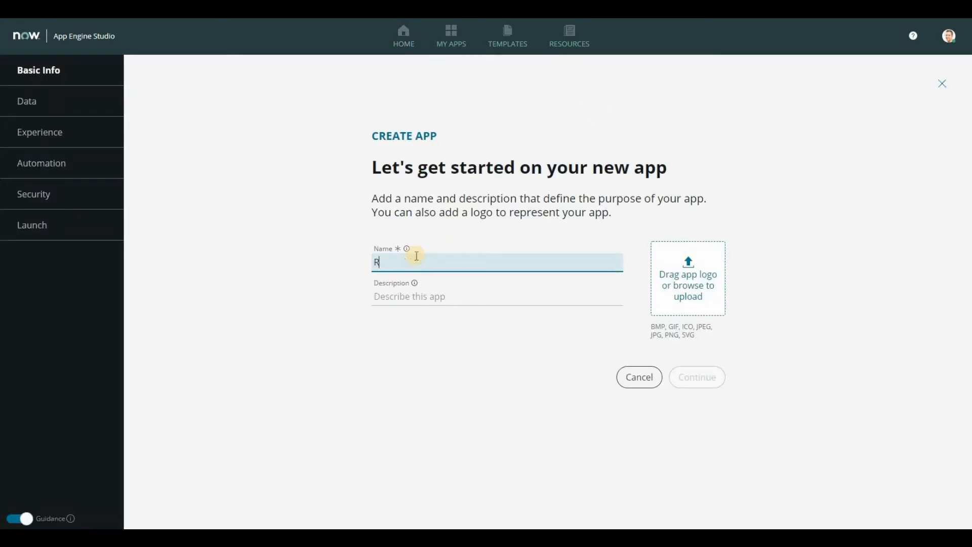
{"action": "left_click", "coordinate": [395, 299]}
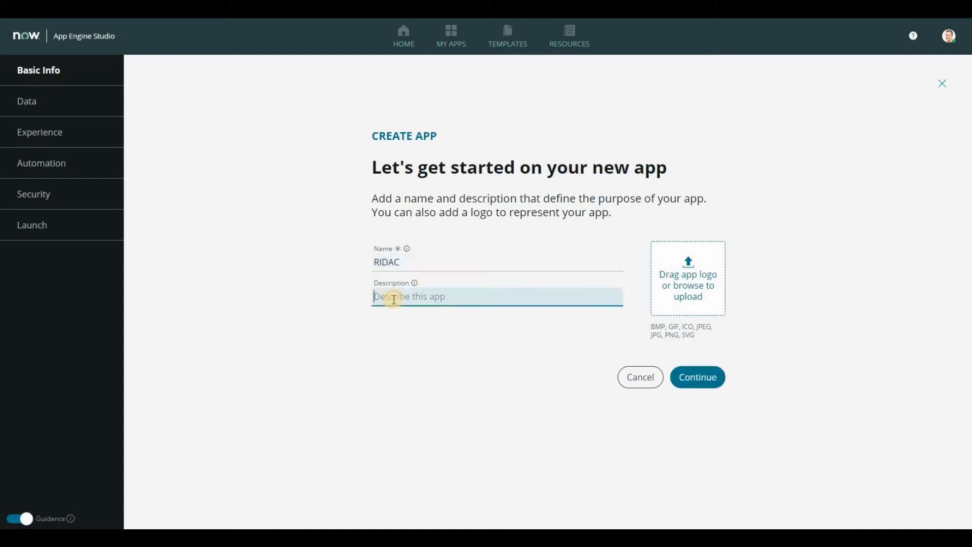
{"action": "key", "text": "ctrl+v"}
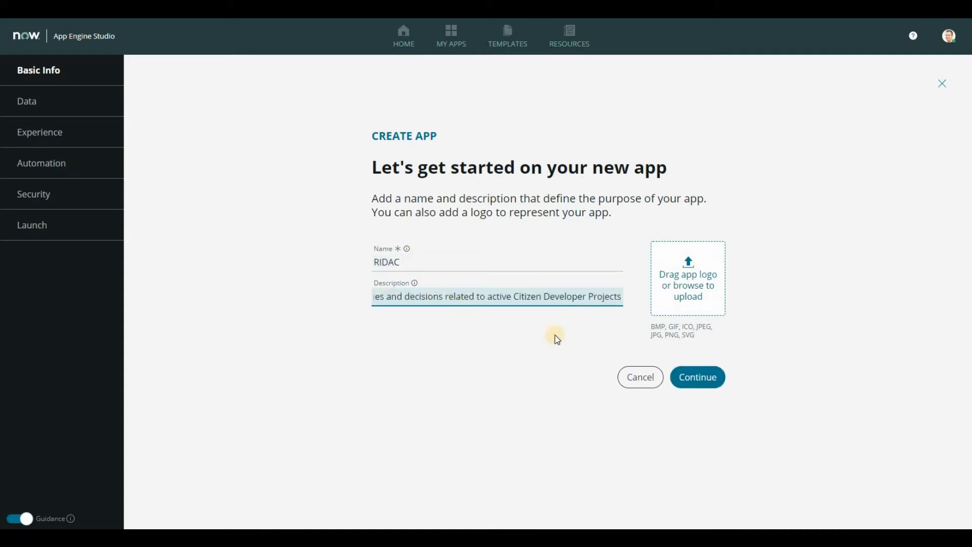
{"action": "left_click", "coordinate": [699, 378]}
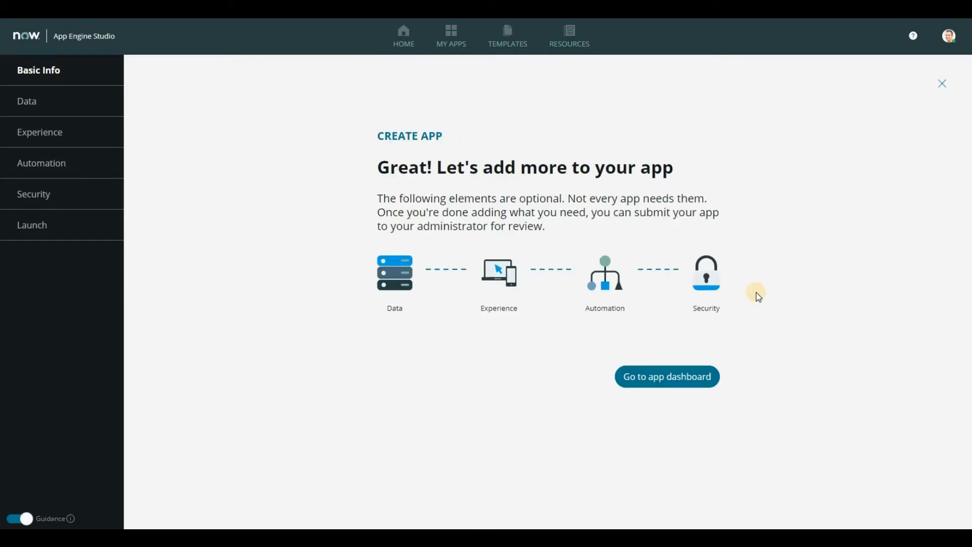
Step: Open the RIDAC app dashboard, dismiss the Add data guidance and look over the app's sections
{"action": "left_click", "coordinate": [666, 372]}
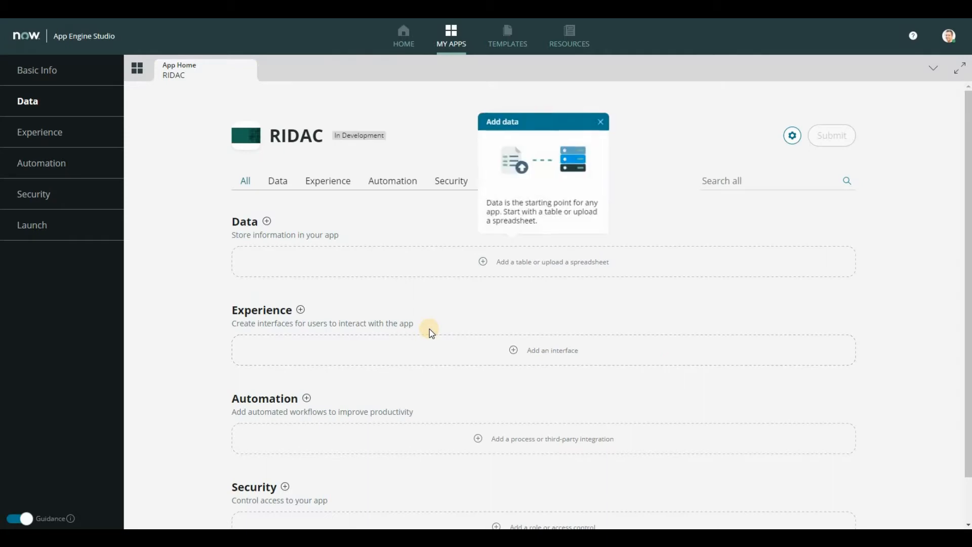
{"action": "left_click", "coordinate": [605, 119]}
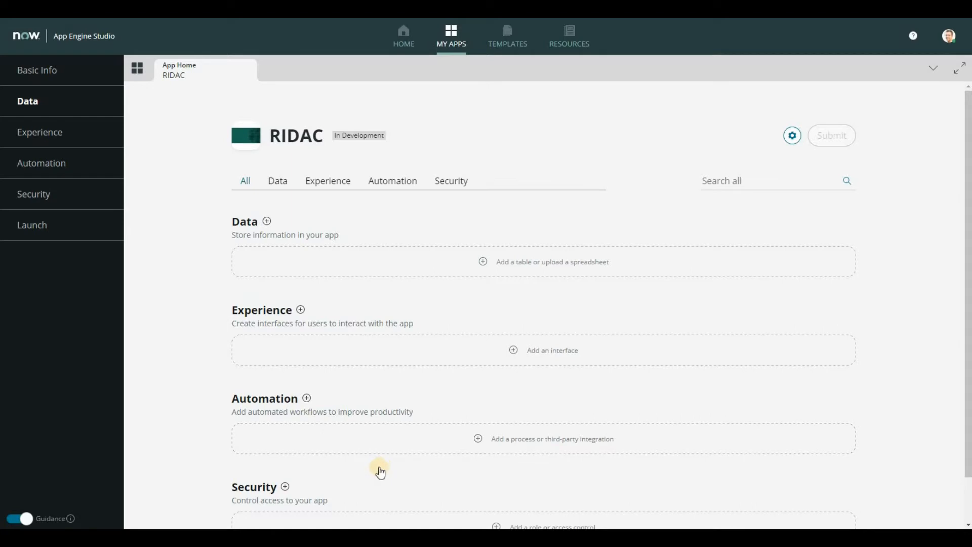
{"action": "scroll", "coordinate": [380, 466], "scroll_direction": "down", "scroll_amount": 1}
{"action": "scroll", "coordinate": [364, 355], "scroll_direction": "up", "scroll_amount": 1}
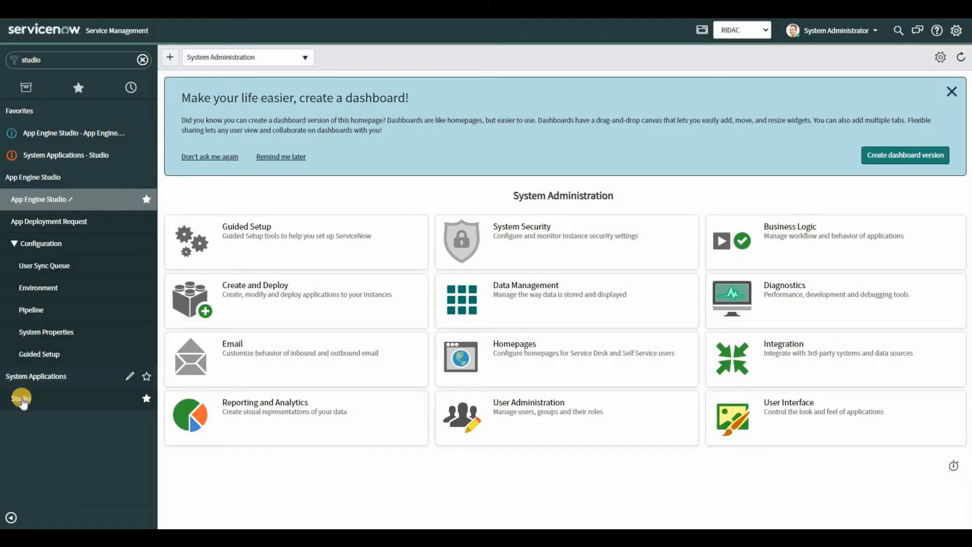
Step: Open the RIDAC application in classic Studio and start a new Data Model table file
{"action": "left_click", "coordinate": [22, 398]}
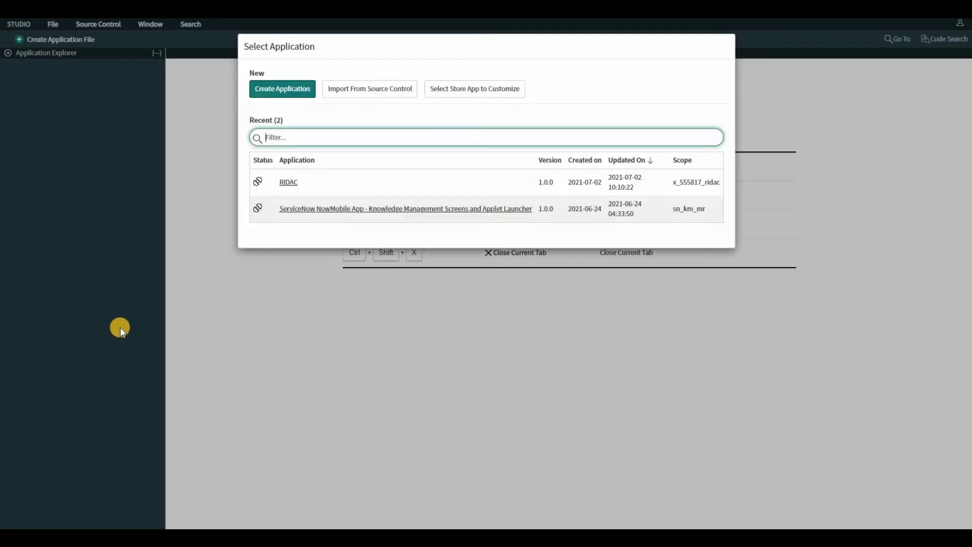
{"action": "left_click", "coordinate": [291, 183]}
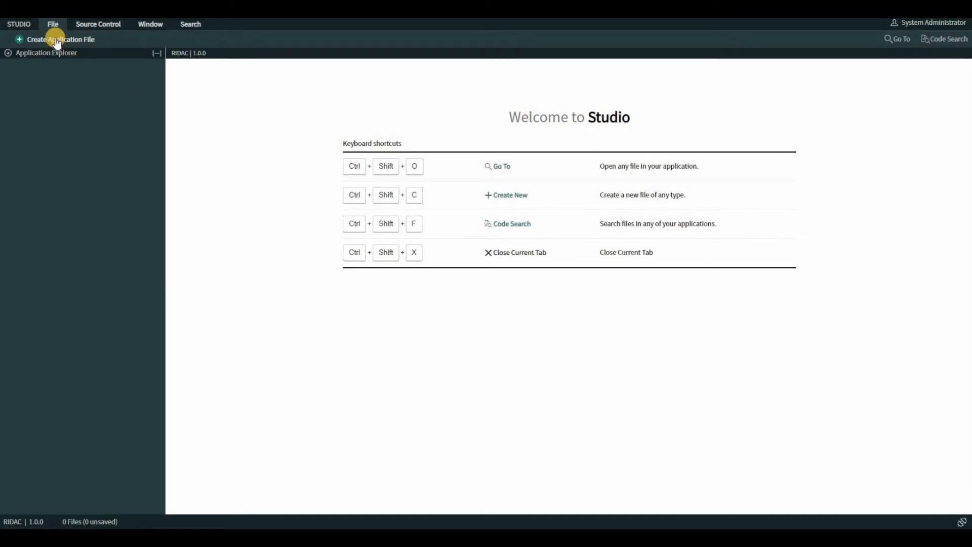
{"action": "left_click", "coordinate": [55, 39]}
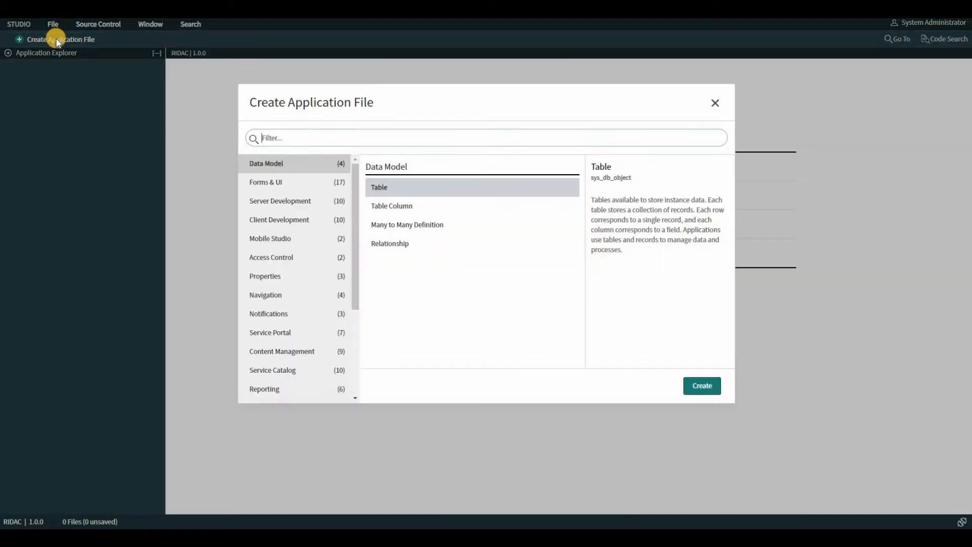
{"action": "left_click", "coordinate": [280, 166]}
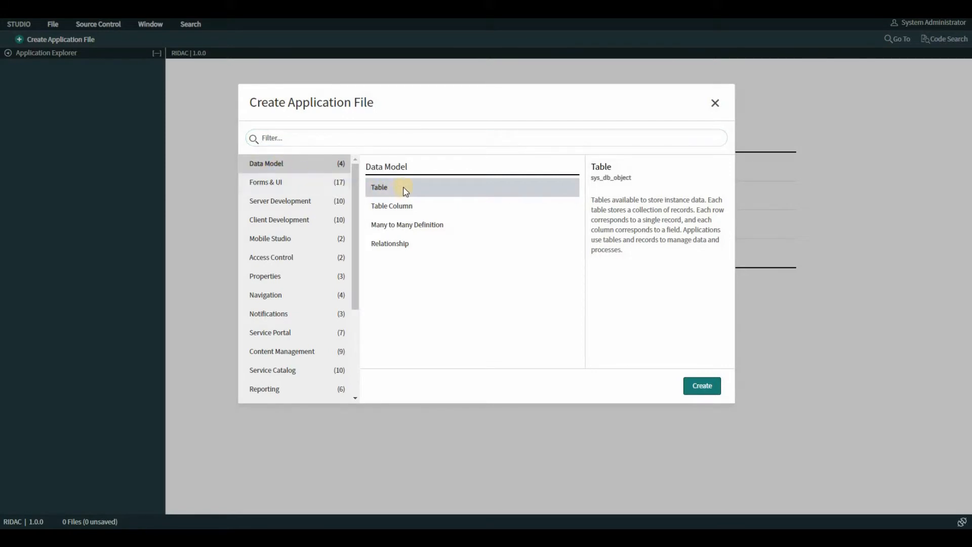
{"action": "left_click", "coordinate": [702, 386]}
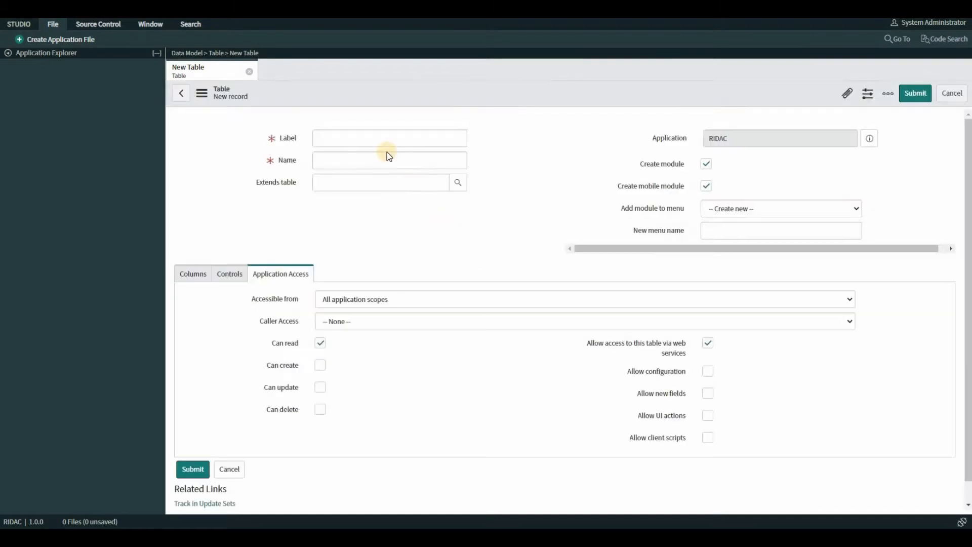
Step: Label the new table RIDAC and make it extend the Task table
{"action": "left_click", "coordinate": [358, 162]}
{"action": "type", "text": "R"}
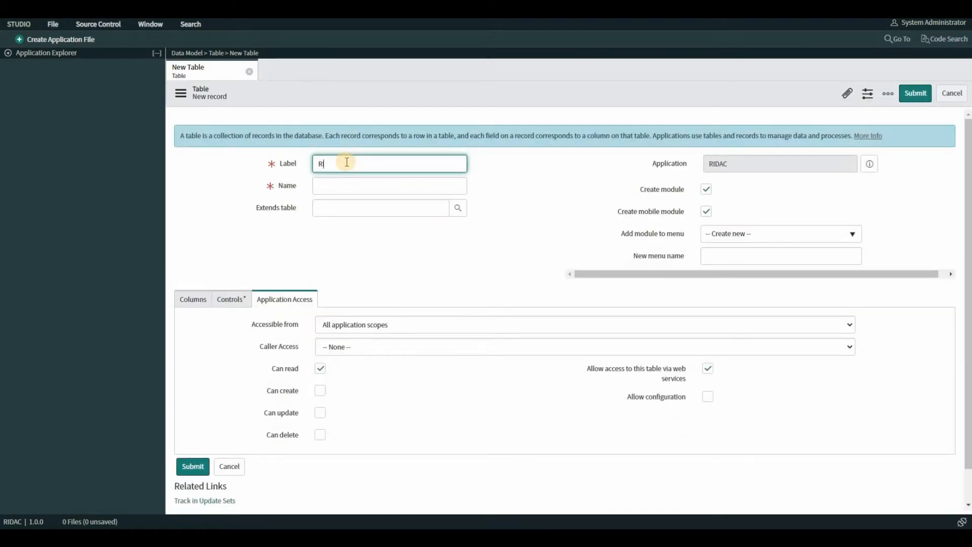
{"action": "type", "text": "IDAC"}
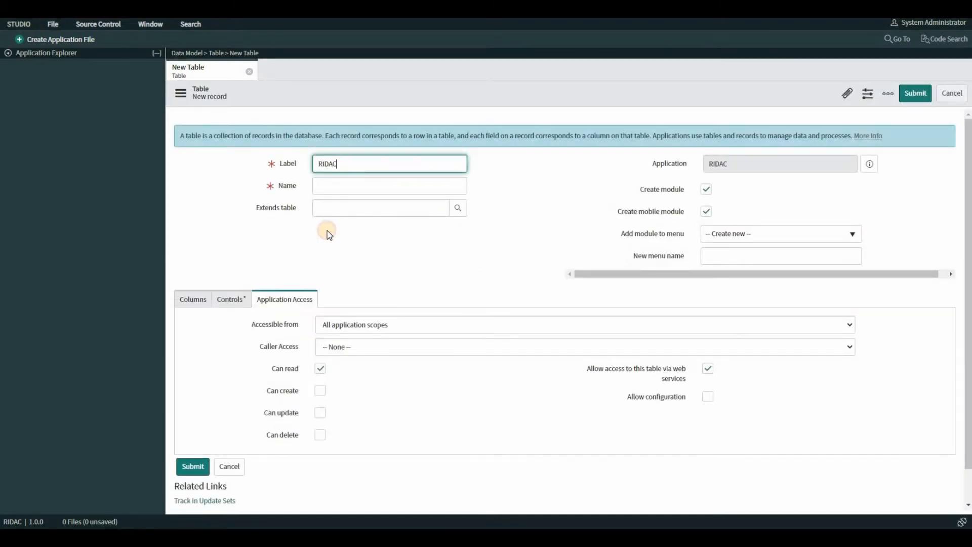
{"action": "left_click", "coordinate": [336, 209]}
{"action": "left_click", "coordinate": [339, 208]}
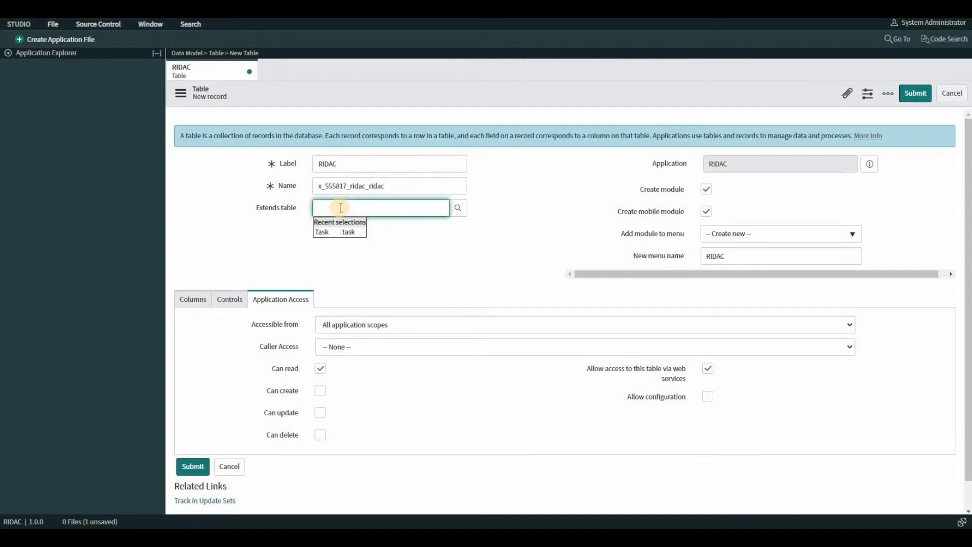
{"action": "type", "text": "Task"}
{"action": "left_click", "coordinate": [326, 233]}
Step: Enable auto-numbering in the RIDAC table's controls
{"action": "left_click", "coordinate": [195, 300]}
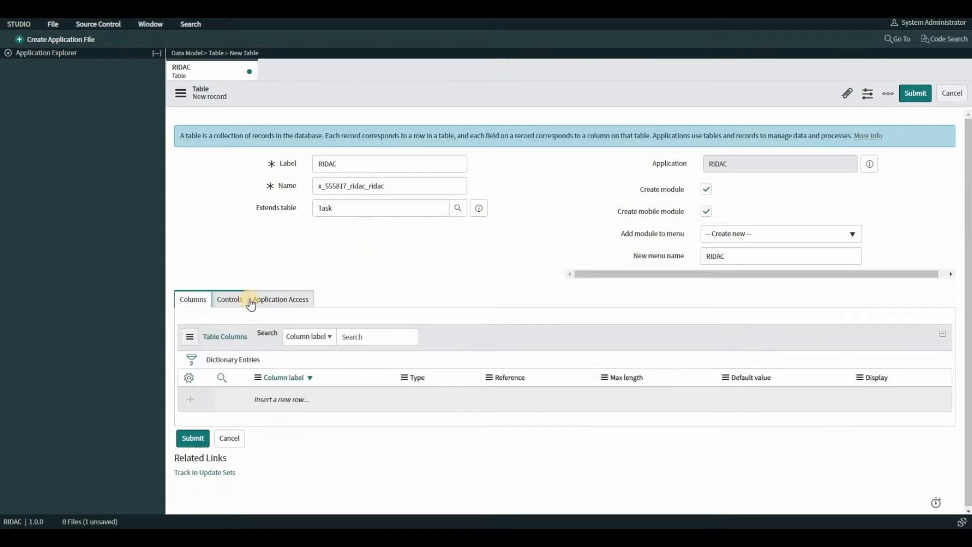
{"action": "left_click", "coordinate": [248, 300]}
{"action": "scroll", "coordinate": [334, 304], "scroll_direction": "down", "scroll_amount": 2}
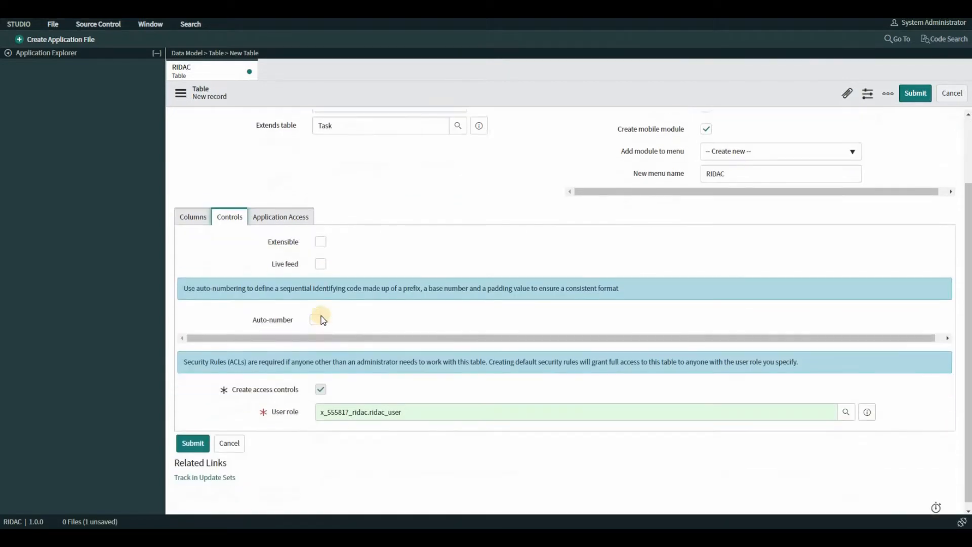
{"action": "left_click", "coordinate": [316, 314]}
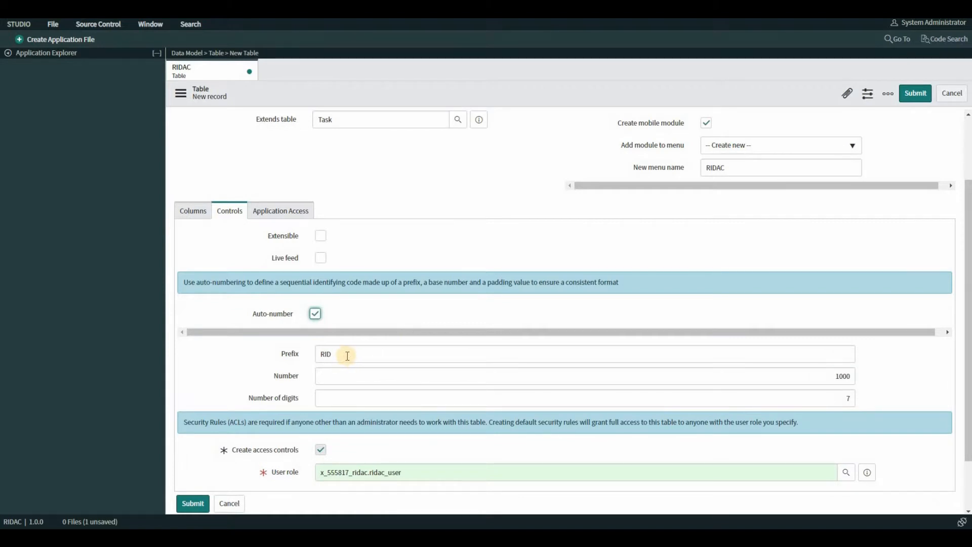
Step: Grant create, update, delete and configuration access in the RIDAC table's application access settings, and submit the table
{"action": "left_click", "coordinate": [272, 209]}
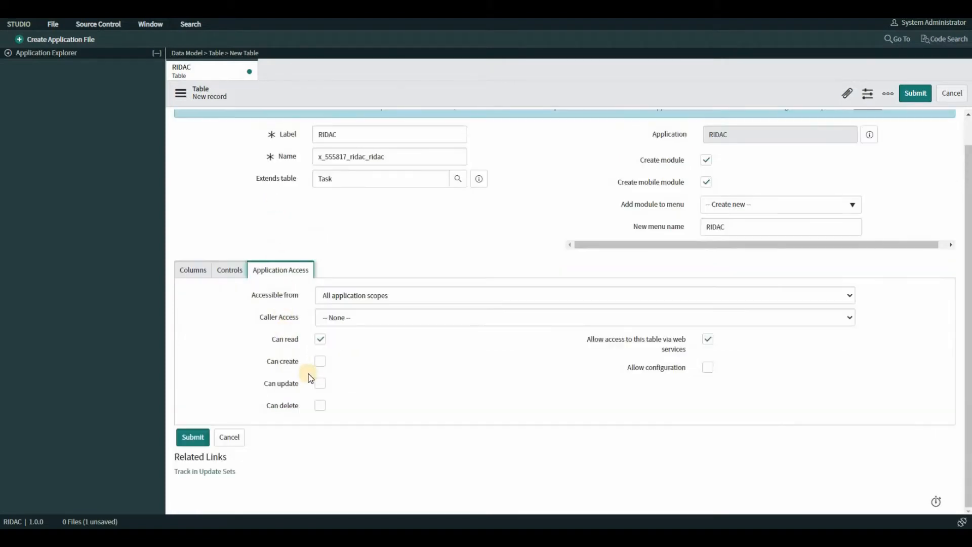
{"action": "left_click", "coordinate": [320, 362]}
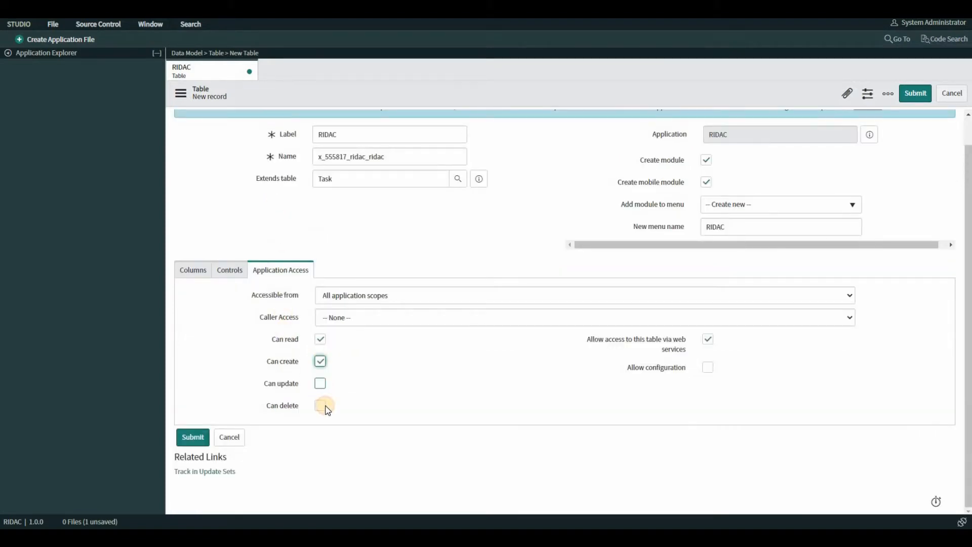
{"action": "left_click", "coordinate": [319, 383]}
{"action": "left_click", "coordinate": [324, 407]}
{"action": "left_click", "coordinate": [709, 369]}
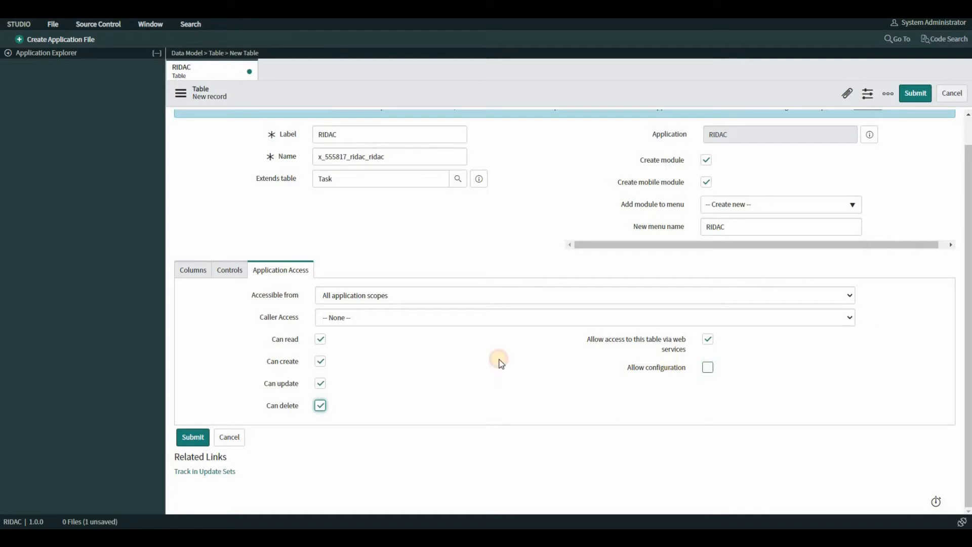
{"action": "left_click", "coordinate": [191, 438]}
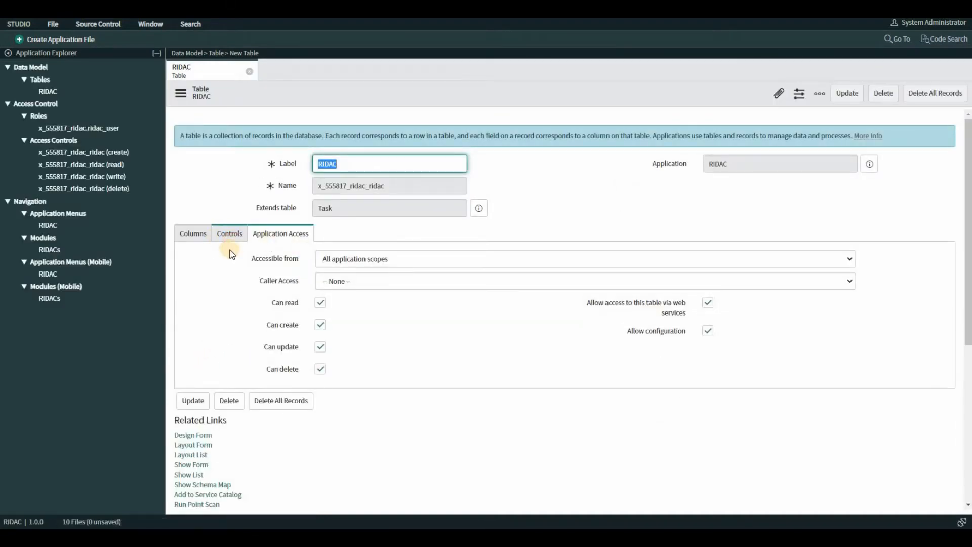
Step: Review the numbering and access control settings of the saved RIDAC table
{"action": "left_click", "coordinate": [229, 239]}
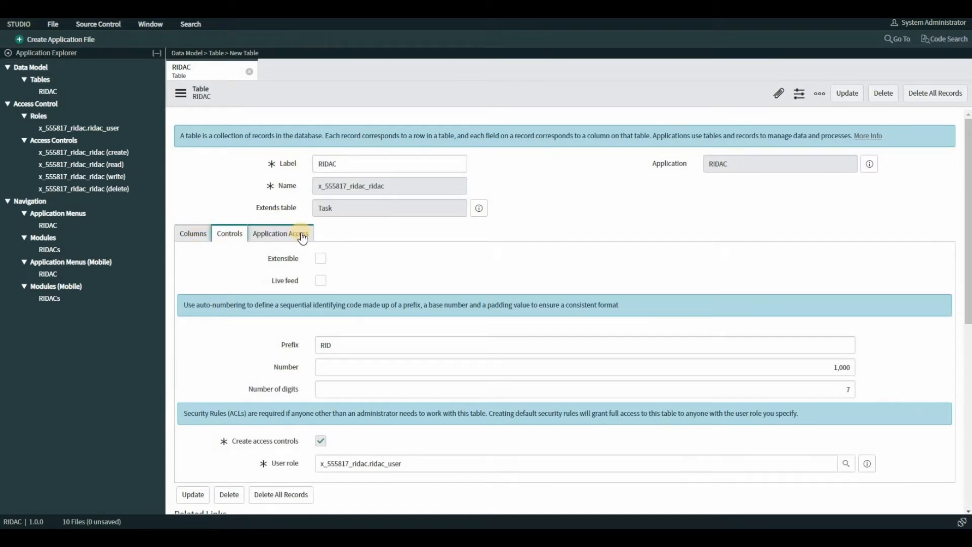
{"action": "scroll", "coordinate": [302, 234], "scroll_direction": "down", "scroll_amount": 1}
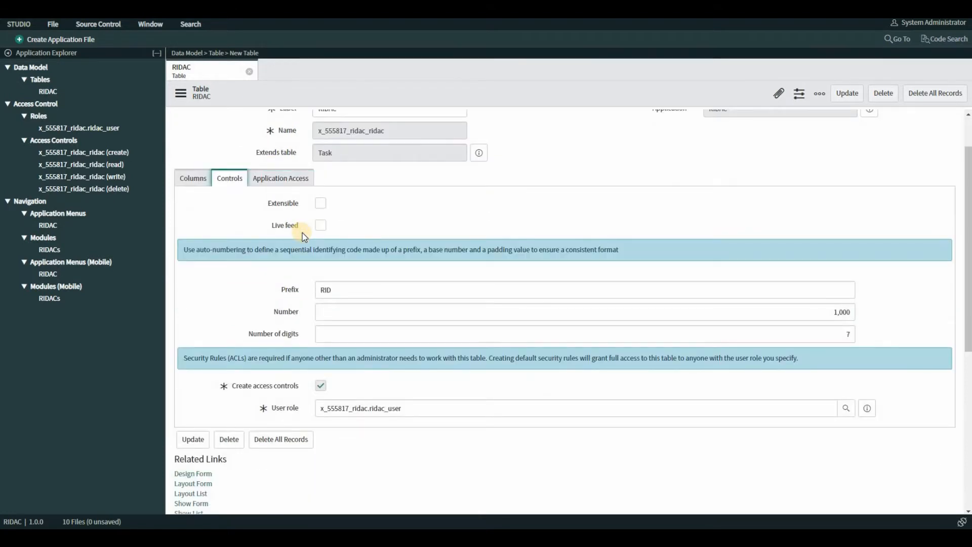
{"action": "scroll", "coordinate": [304, 235], "scroll_direction": "up", "scroll_amount": 1}
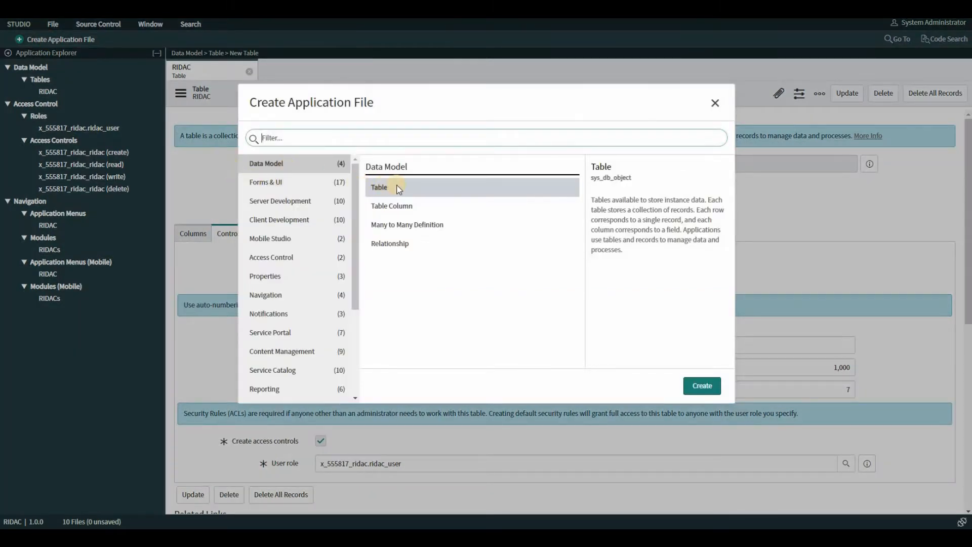
Step: Start a second table labelled Options that extends Task and has auto-numbering enabled
{"action": "left_click", "coordinate": [702, 390]}
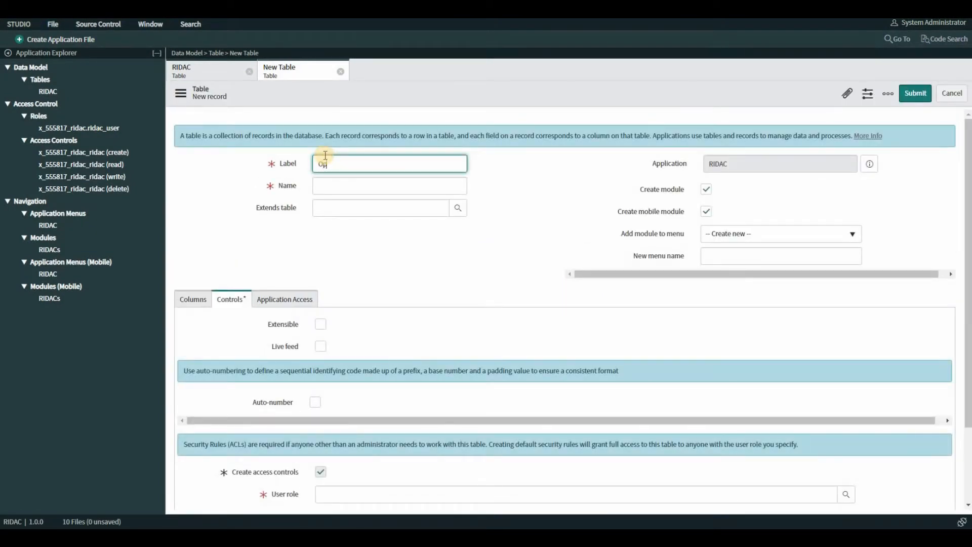
{"action": "type", "text": "Options"}
{"action": "left_click", "coordinate": [342, 209]}
{"action": "type", "text": "t"}
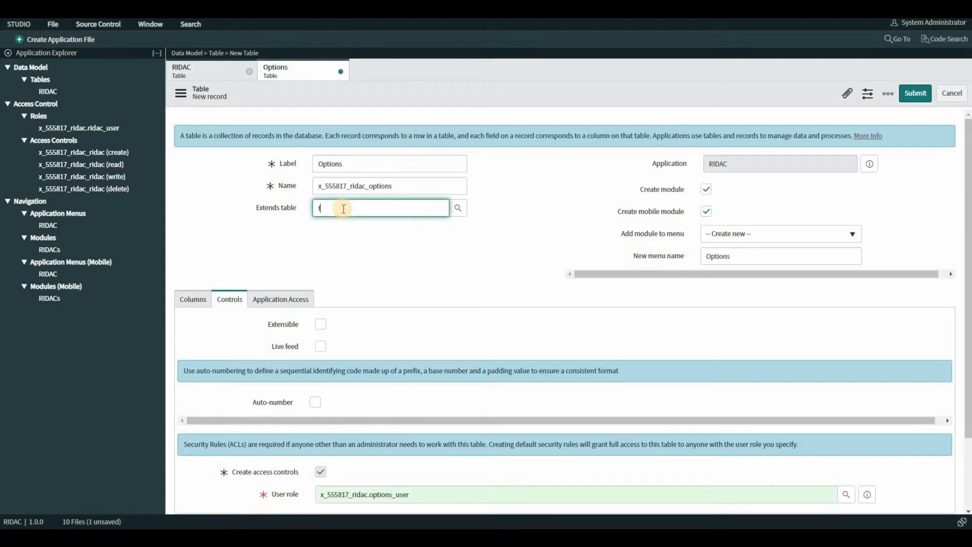
{"action": "type", "text": "ask"}
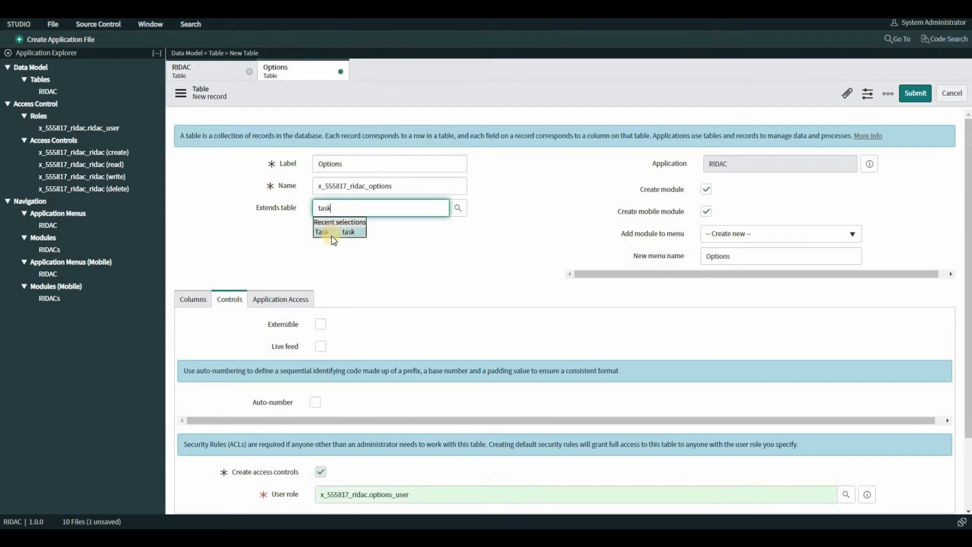
{"action": "left_click", "coordinate": [332, 236]}
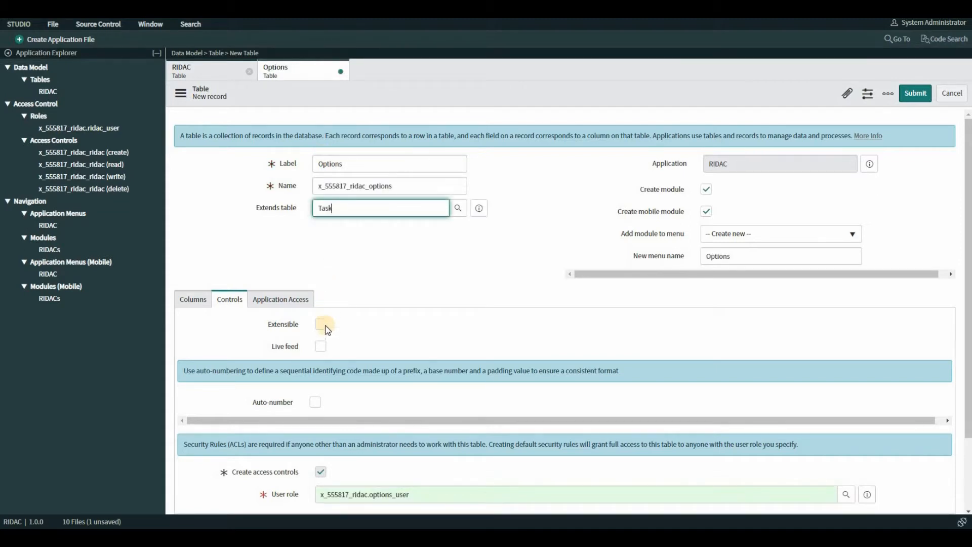
{"action": "left_click", "coordinate": [315, 403]}
{"action": "scroll", "coordinate": [375, 413], "scroll_direction": "down", "scroll_amount": 1}
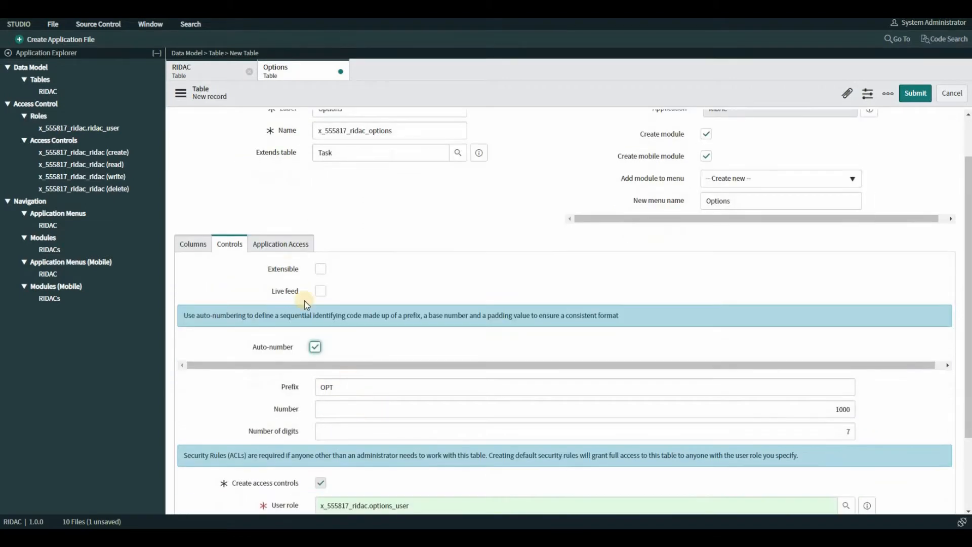
Step: Grant create, update, delete and configuration access in the Options table's application access settings, and submit the table
{"action": "left_click", "coordinate": [280, 299]}
{"action": "left_click", "coordinate": [320, 362]}
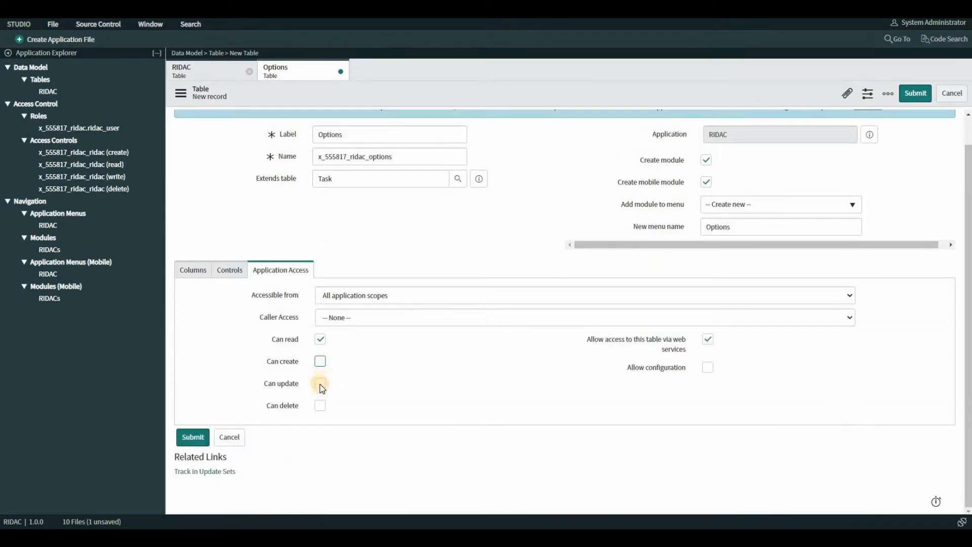
{"action": "left_click", "coordinate": [321, 384]}
{"action": "left_click", "coordinate": [321, 406]}
{"action": "left_click", "coordinate": [711, 369]}
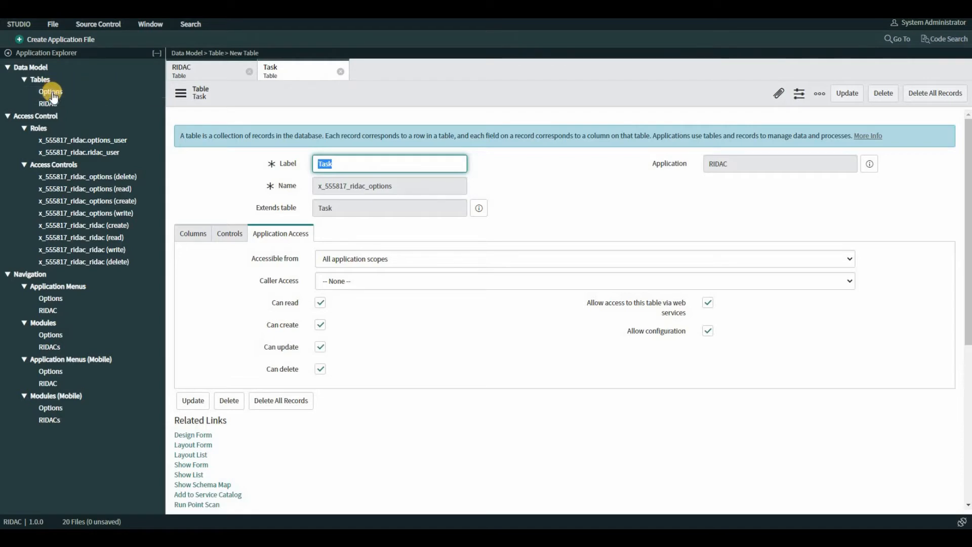
Step: Start a third table in the application, labelled Action Items and extending Task
{"action": "left_click", "coordinate": [61, 38]}
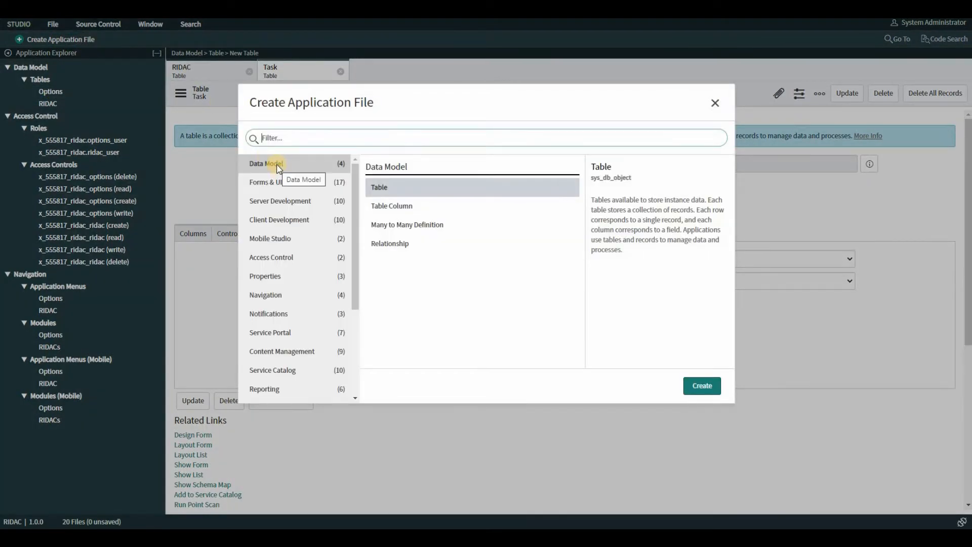
{"action": "left_click", "coordinate": [386, 191]}
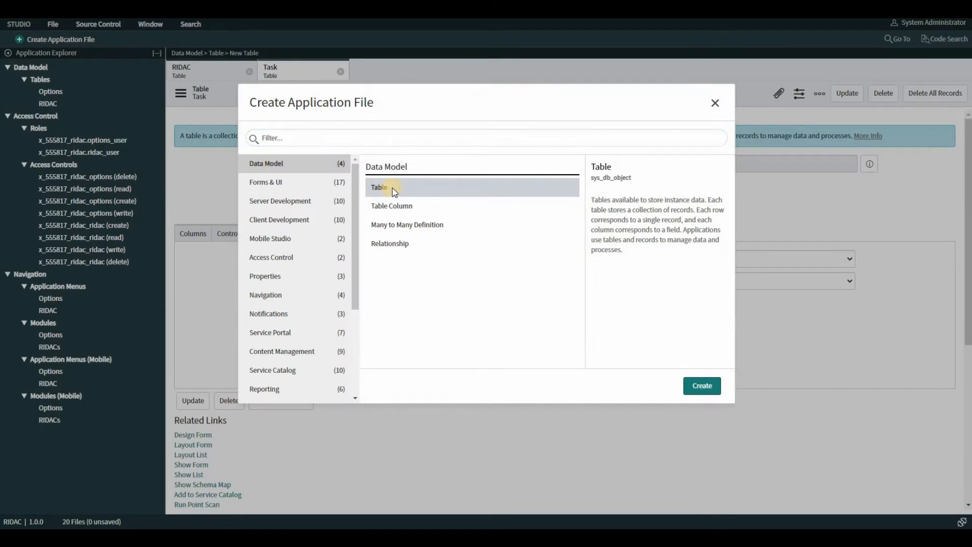
{"action": "left_click", "coordinate": [705, 388]}
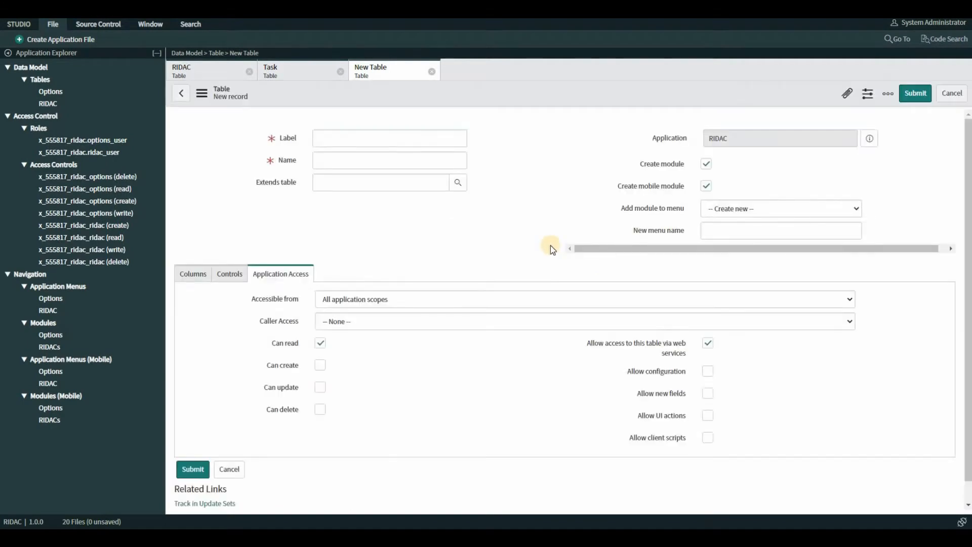
{"action": "type", "text": "Ac"}
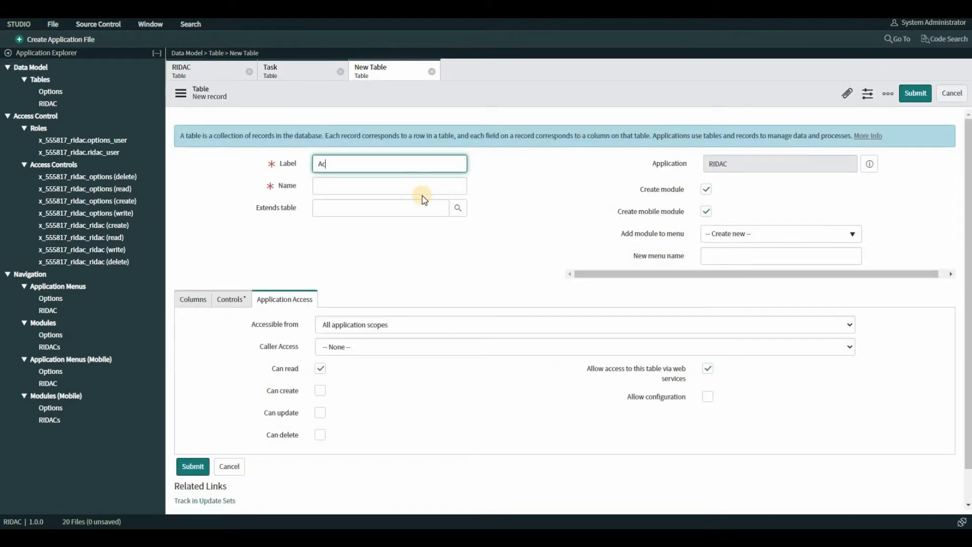
{"action": "type", "text": "tion Items"}
{"action": "left_click", "coordinate": [358, 209]}
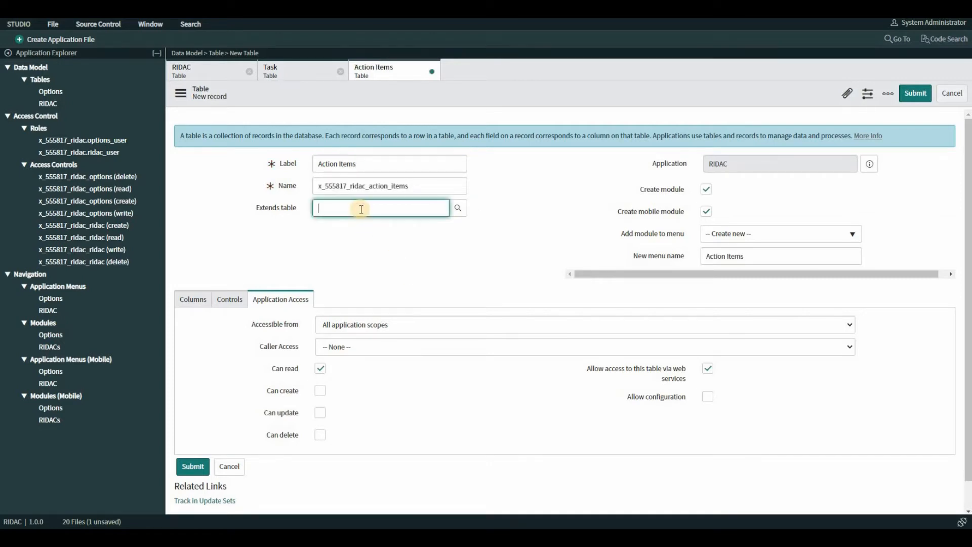
{"action": "type", "text": "task"}
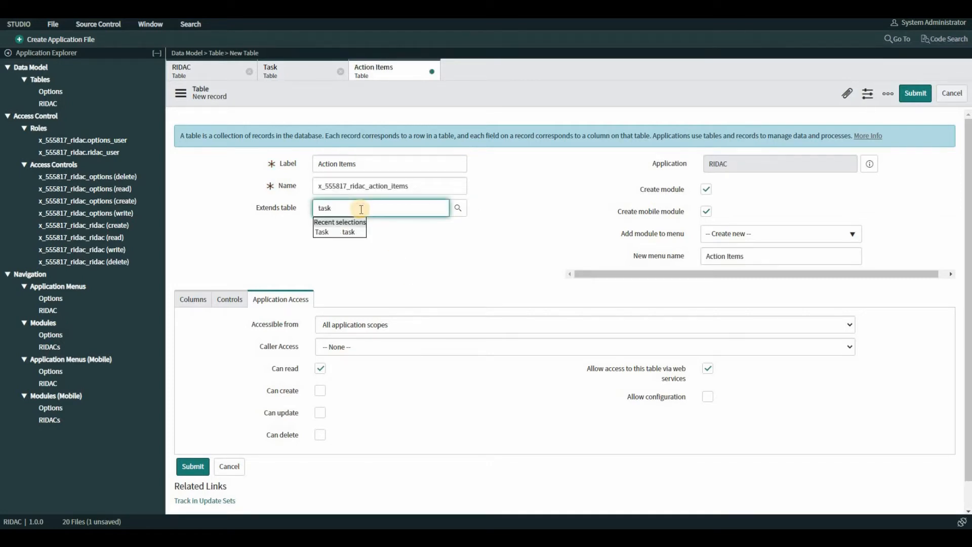
{"action": "left_click", "coordinate": [342, 232]}
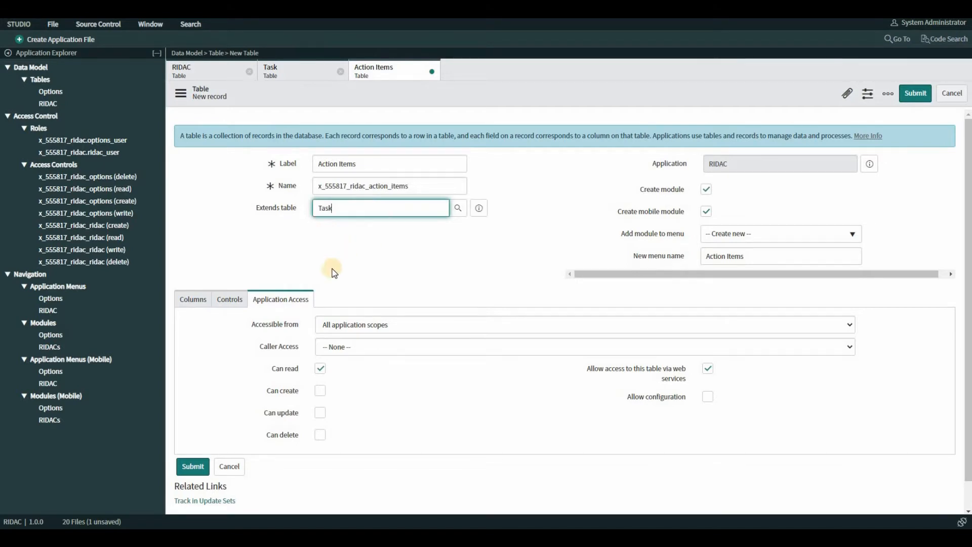
Step: Allow create, update, delete and configuration access on the Action Items table, enable its auto-numbering, and submit it
{"action": "left_click", "coordinate": [320, 413]}
{"action": "left_click", "coordinate": [320, 435]}
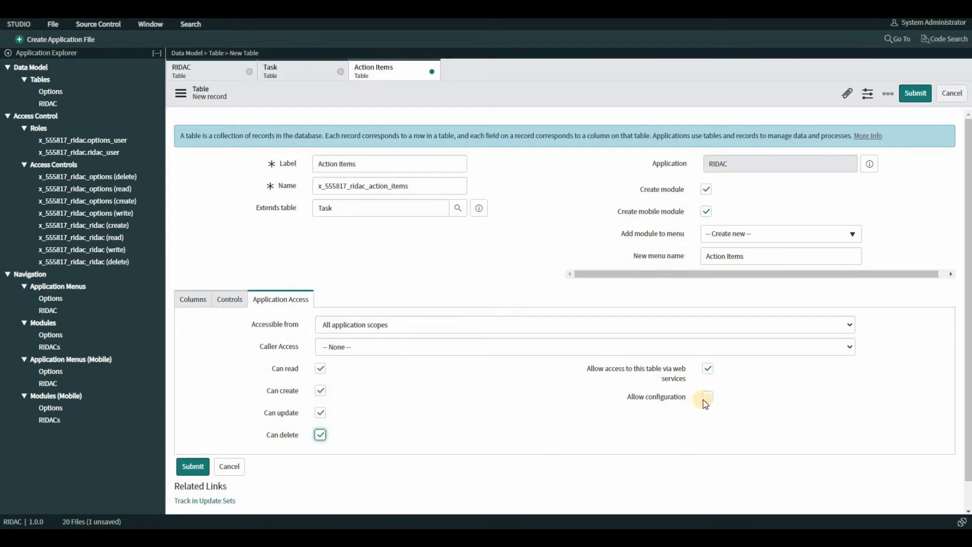
{"action": "left_click", "coordinate": [229, 299]}
{"action": "left_click", "coordinate": [315, 402]}
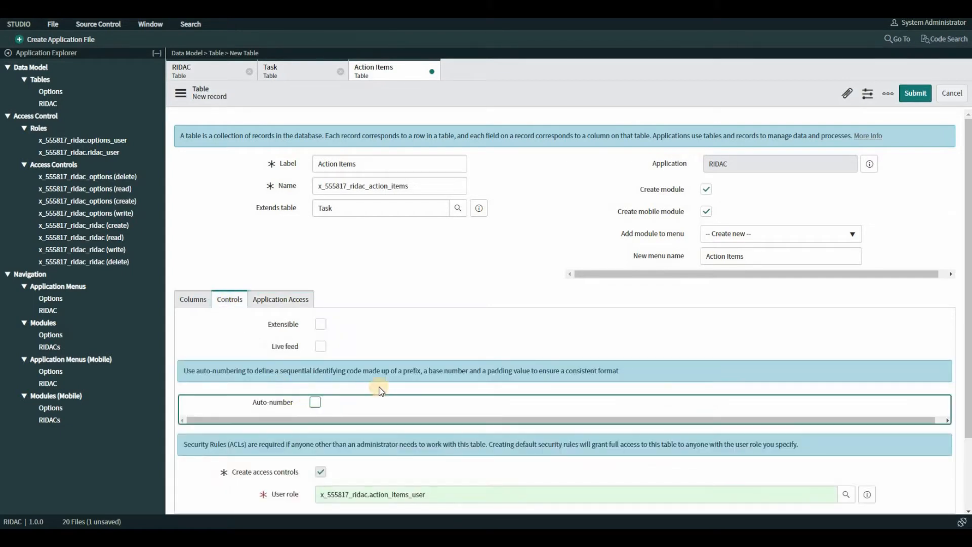
{"action": "scroll", "coordinate": [380, 389], "scroll_direction": "down", "scroll_amount": 3}
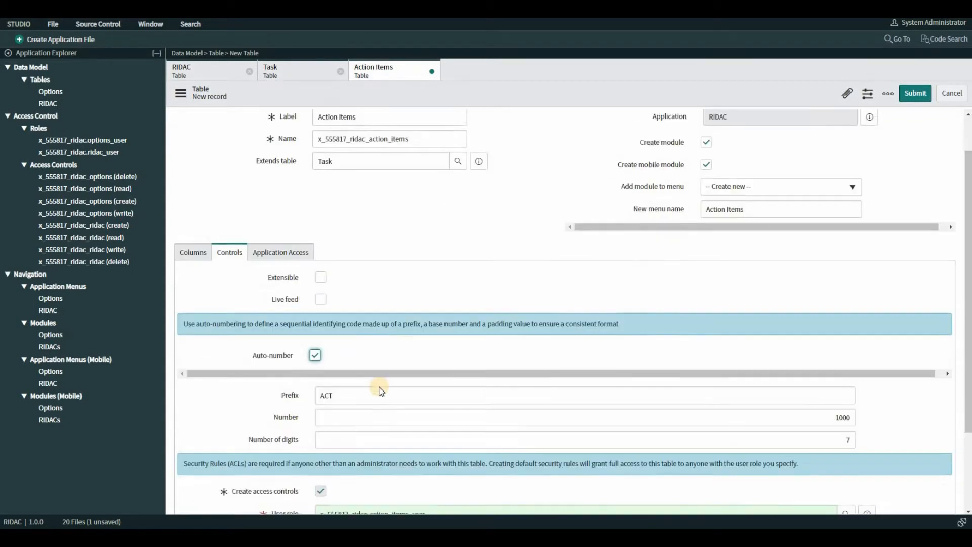
{"action": "left_click", "coordinate": [192, 437]}
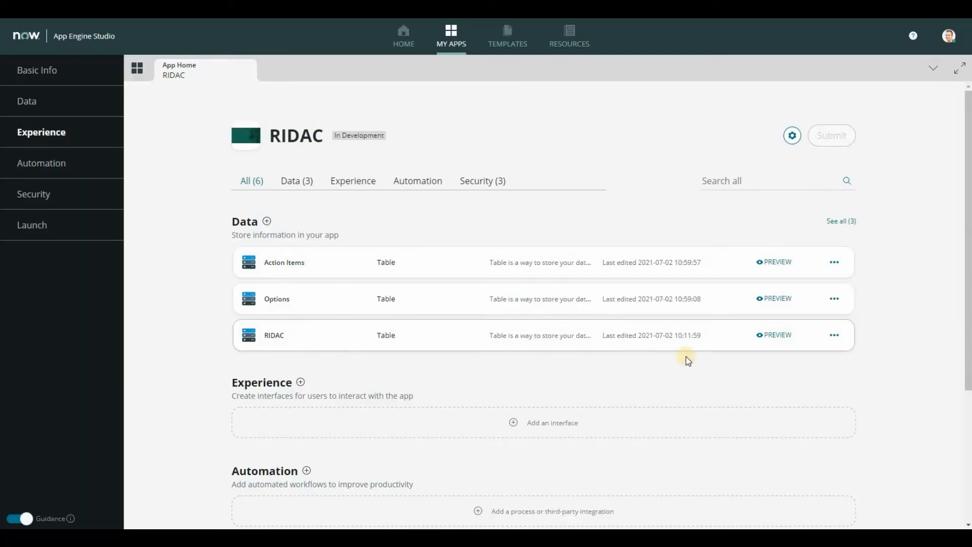
Step: Open the RIDAC table from the app's data list and add a new field labelled RIDAC Type
{"action": "left_click", "coordinate": [329, 333]}
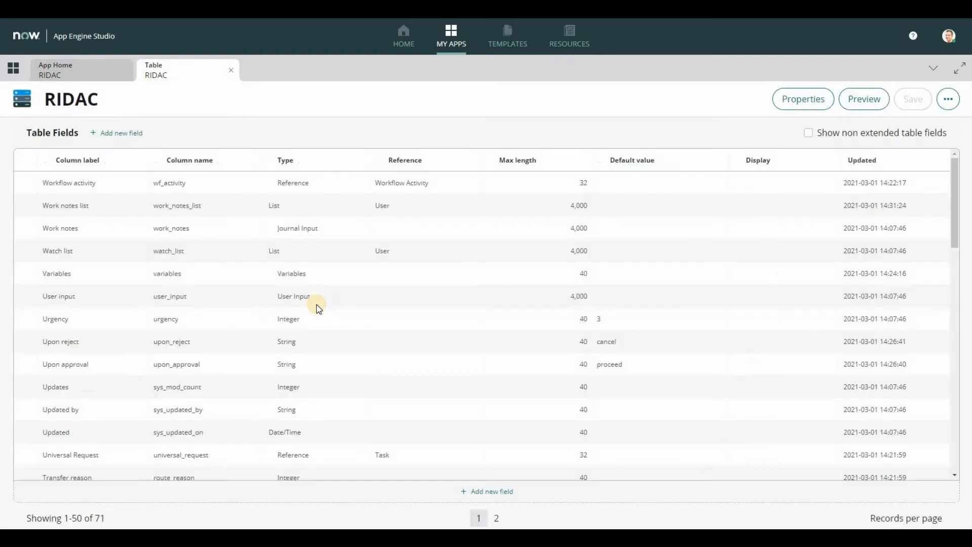
{"action": "scroll", "coordinate": [430, 415], "scroll_direction": "down", "scroll_amount": 1}
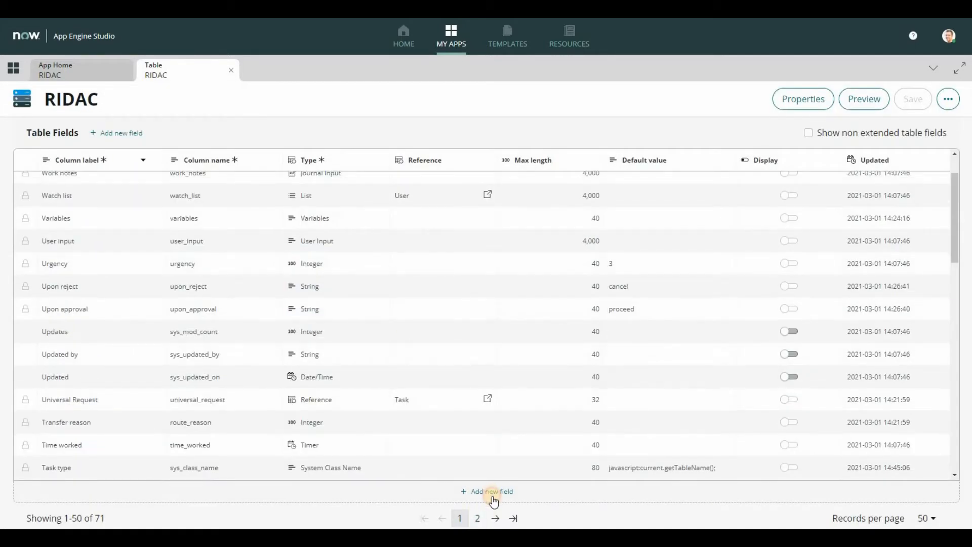
{"action": "left_click", "coordinate": [492, 495]}
{"action": "type", "text": "R"}
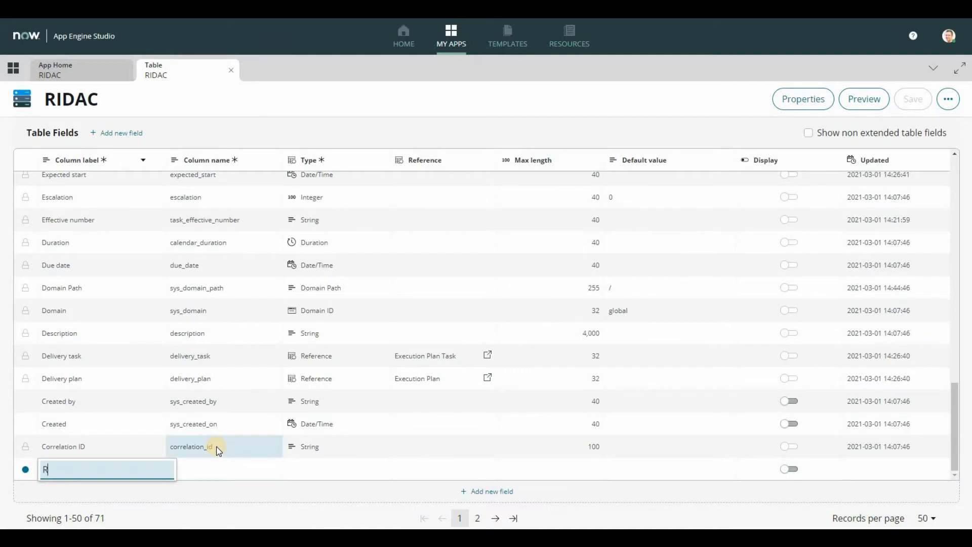
{"action": "type", "text": "IIDAC Type"}
{"action": "left_click", "coordinate": [251, 468]}
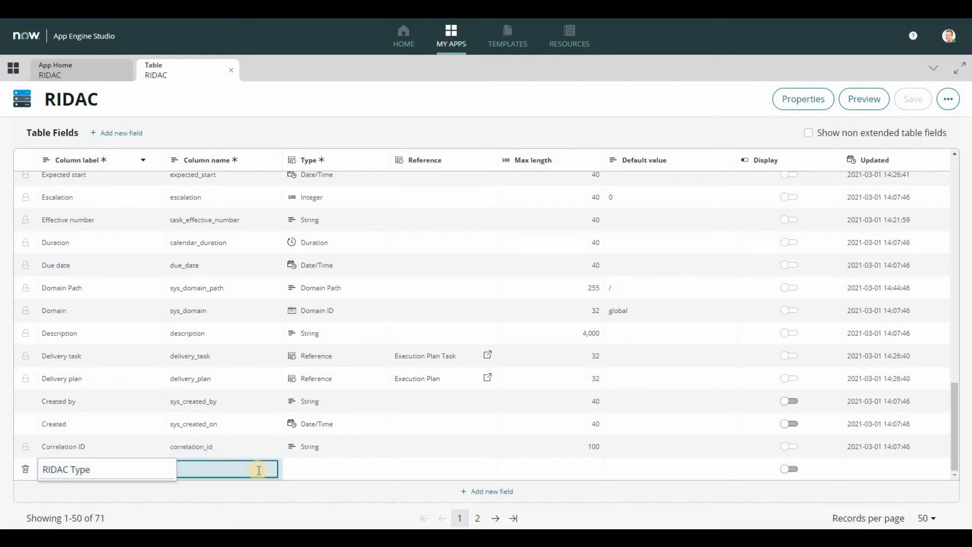
Step: Make RIDAC Type a Choice field using the dropdown without -- None -- choice type
{"action": "left_click", "coordinate": [320, 469]}
{"action": "type", "text": "choic"}
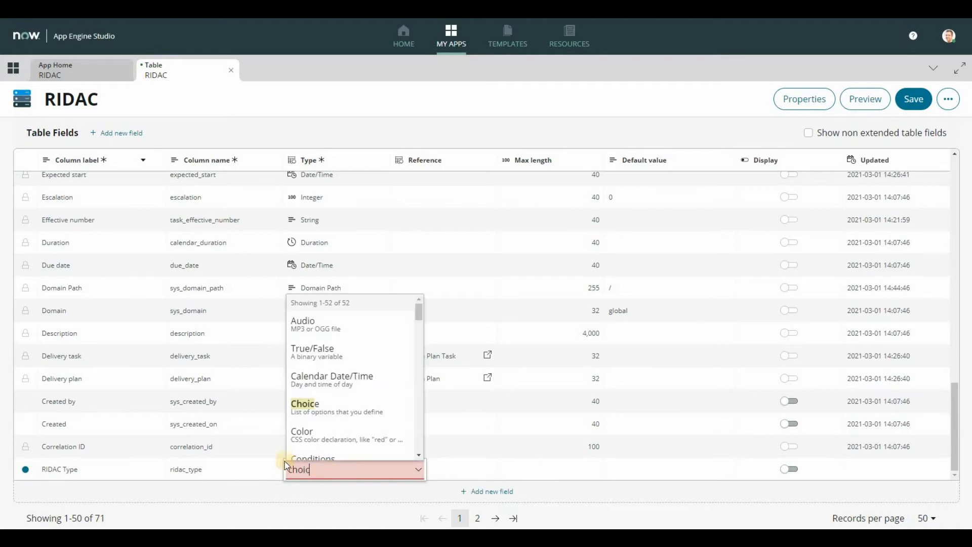
{"action": "left_click", "coordinate": [301, 510]}
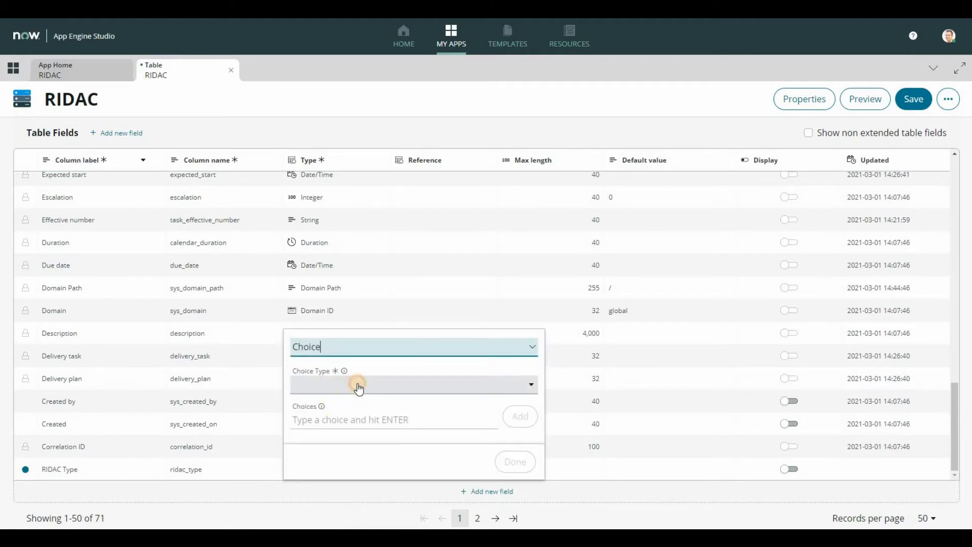
{"action": "left_click", "coordinate": [348, 389]}
{"action": "left_click", "coordinate": [362, 403]}
Step: Define the choices Risk, Issue and Decision for the RIDAC Type field
{"action": "left_click", "coordinate": [340, 419]}
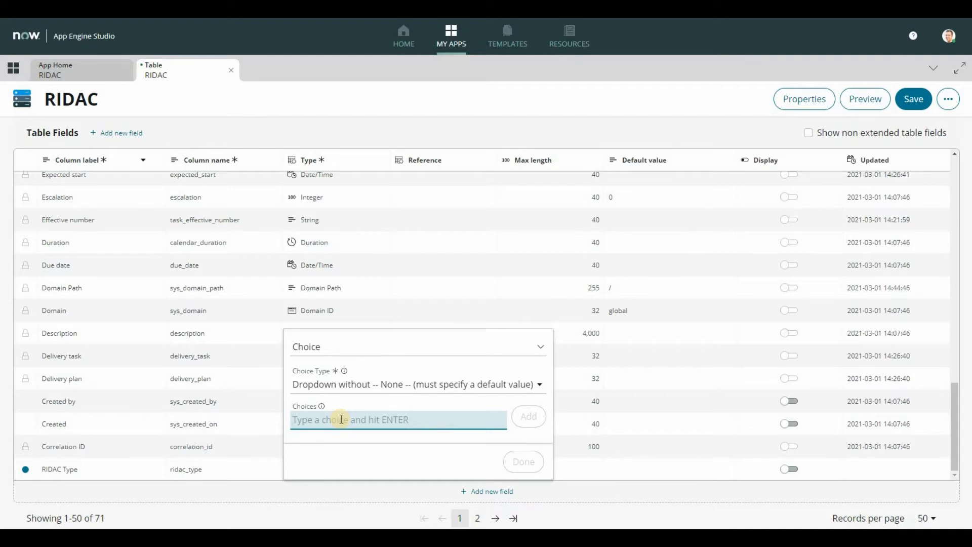
{"action": "type", "text": "Risk"}
{"action": "key", "text": "Return"}
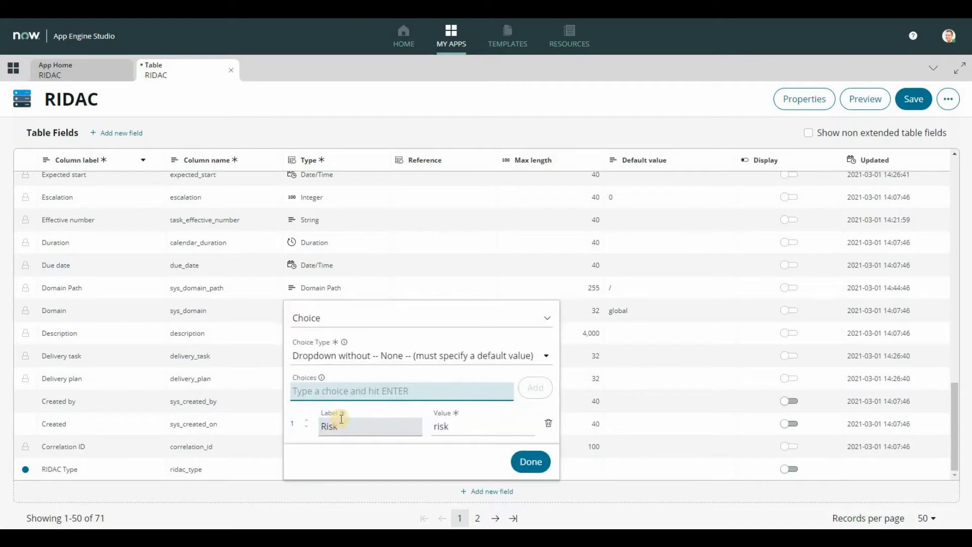
{"action": "type", "text": "Issue"}
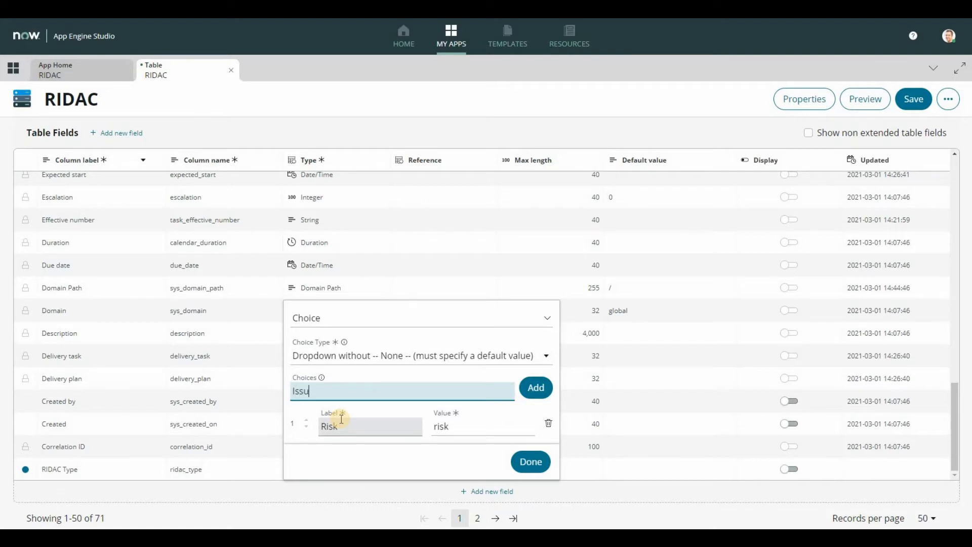
{"action": "key", "text": "Return"}
{"action": "type", "text": "Decision\\"}
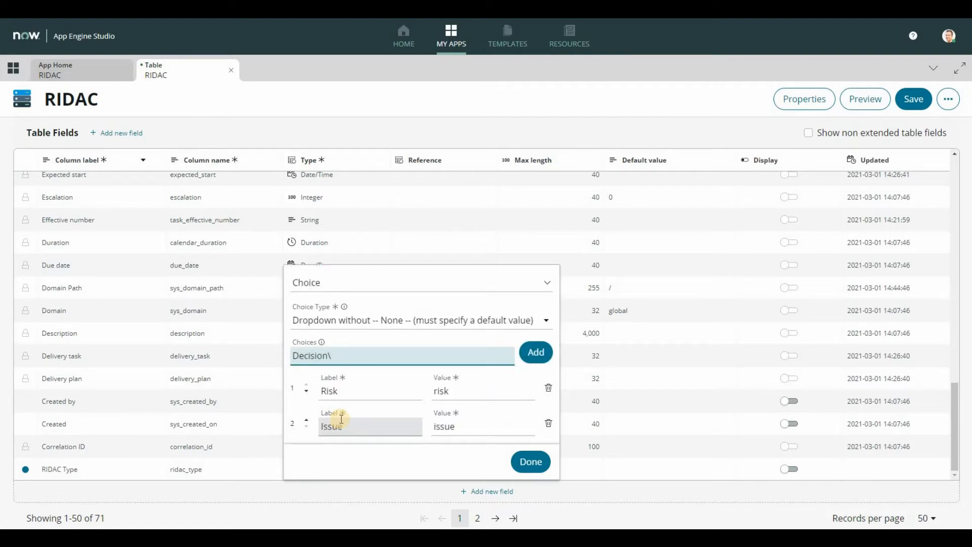
{"action": "key", "text": "Return"}
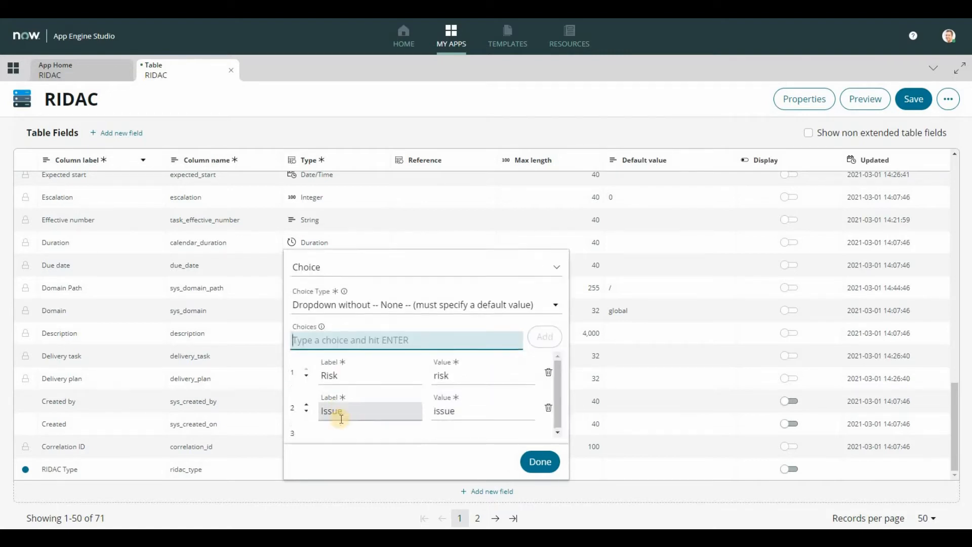
{"action": "left_click", "coordinate": [526, 462]}
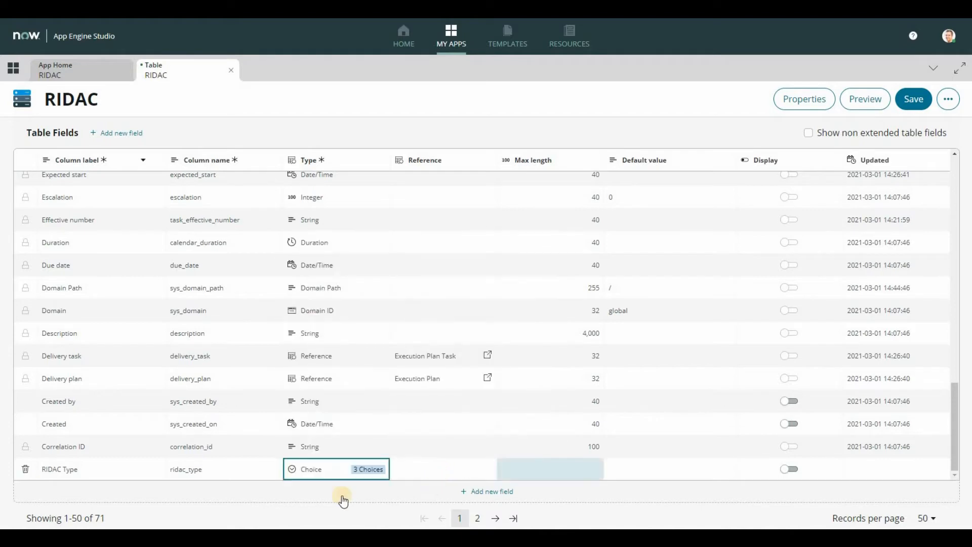
Step: Add another field labelled Impact Type to the RIDAC table
{"action": "left_click", "coordinate": [107, 492]}
{"action": "left_click", "coordinate": [107, 479]}
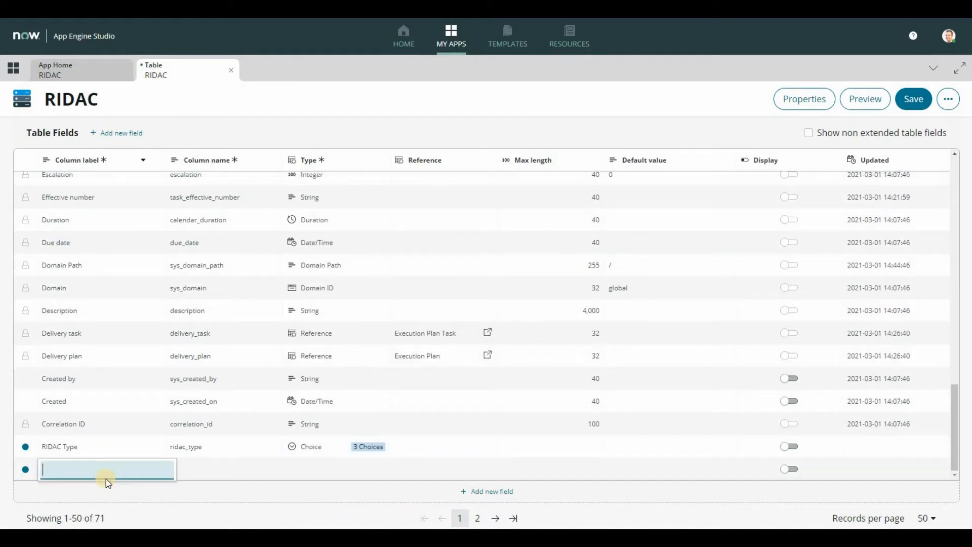
{"action": "type", "text": "Impact Type"}
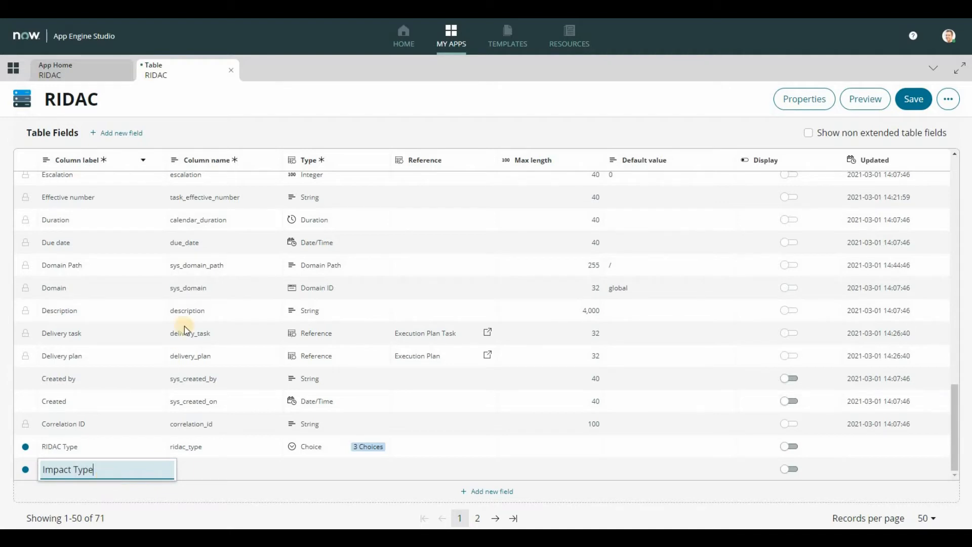
{"action": "key", "text": "Return"}
Step: Make Impact Type a Choice field using the dropdown without -- None -- choice type
{"action": "left_click", "coordinate": [303, 466]}
{"action": "type", "text": "Choic"}
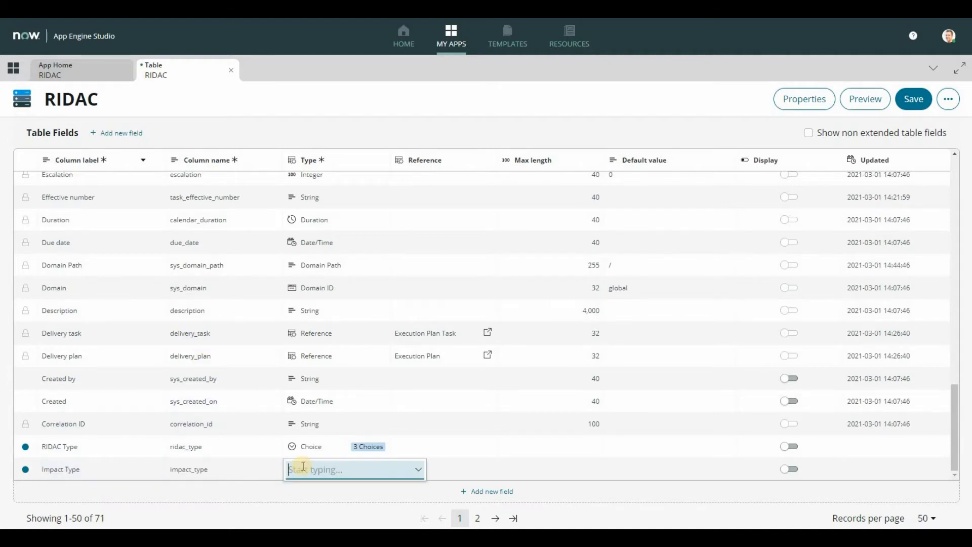
{"action": "left_click", "coordinate": [323, 485]}
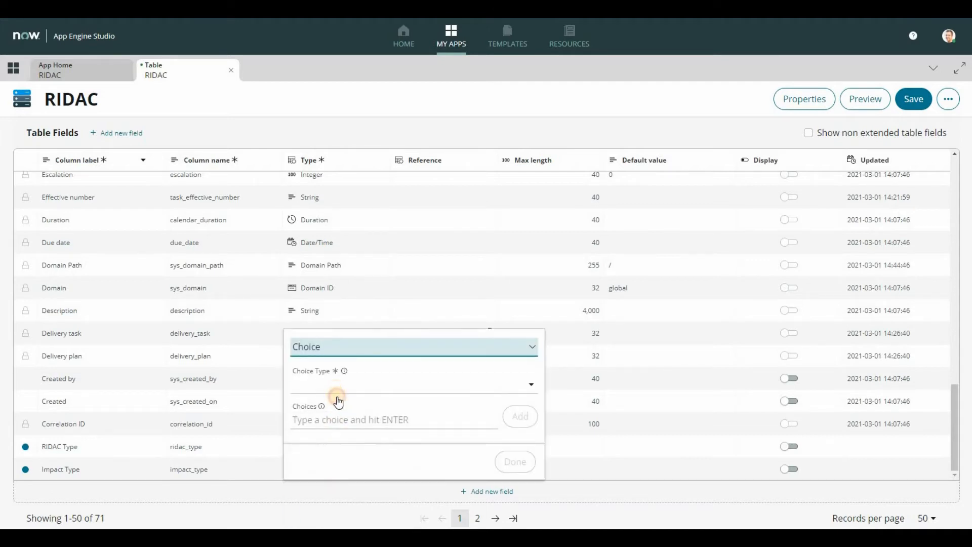
{"action": "left_click", "coordinate": [337, 390]}
{"action": "left_click", "coordinate": [338, 402]}
Step: Add the choices Scope, Schedule and Budget to the Impact Type field
{"action": "left_click", "coordinate": [343, 416]}
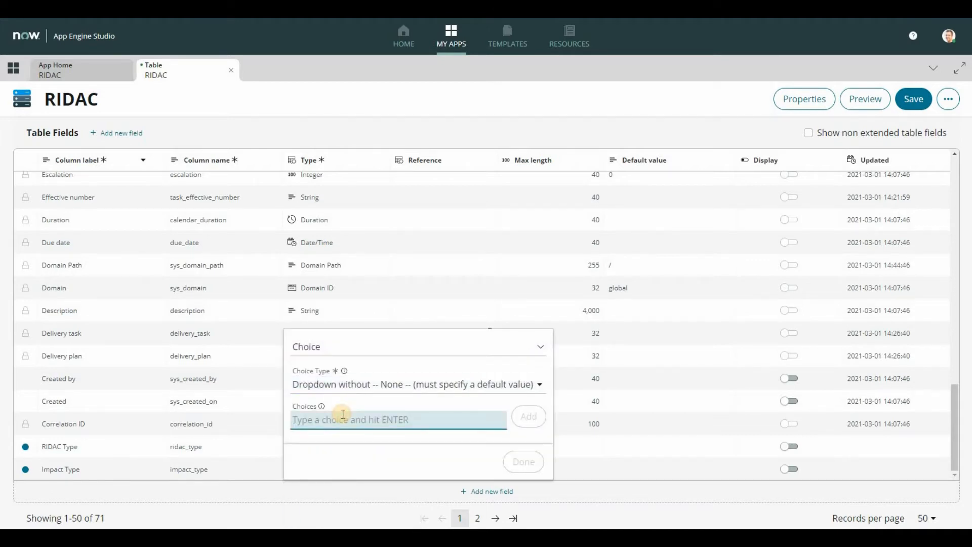
{"action": "type", "text": "Scope"}
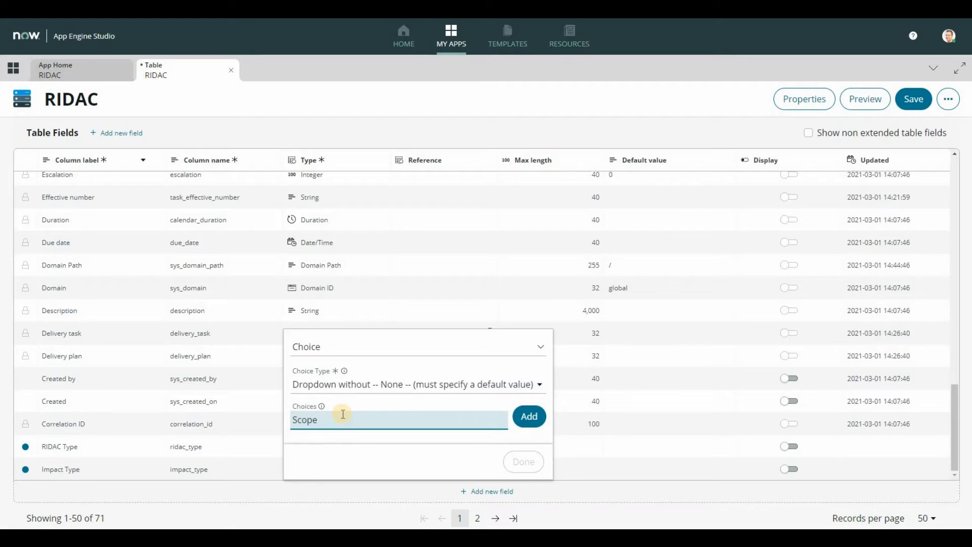
{"action": "key", "text": "Return"}
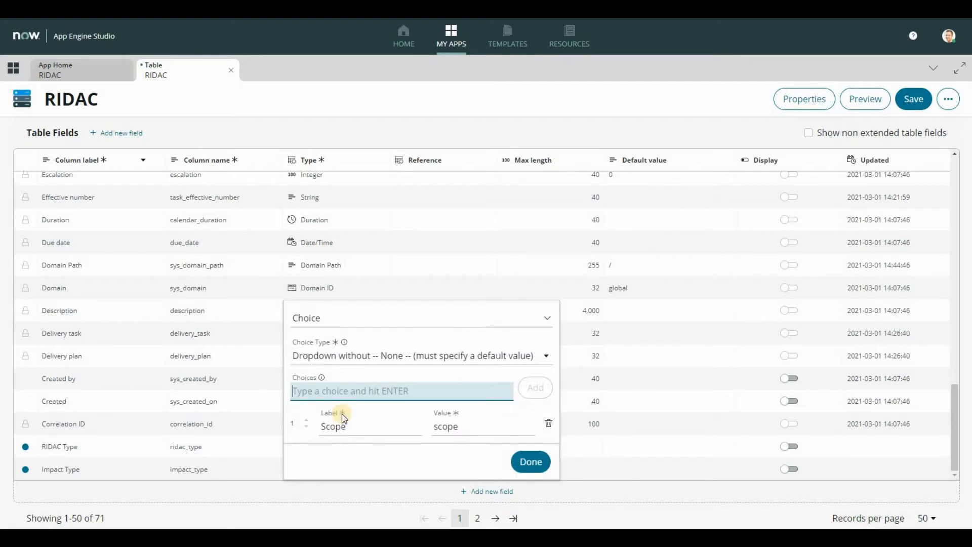
{"action": "type", "text": "Schedule"}
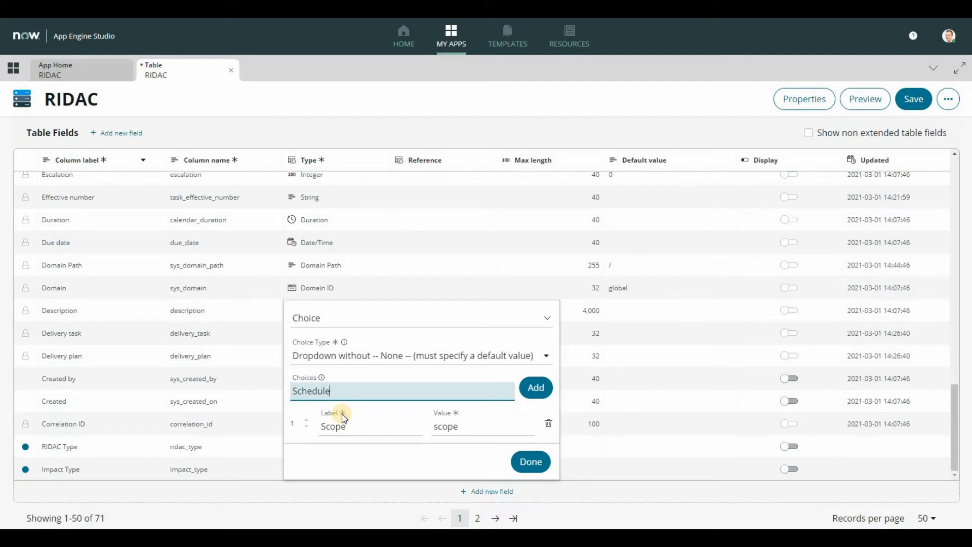
{"action": "key", "text": "Return"}
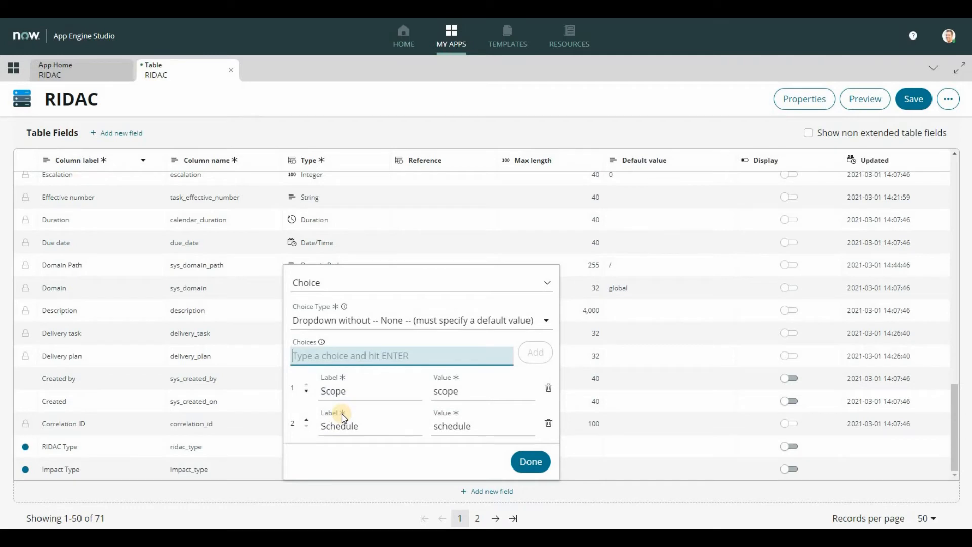
{"action": "type", "text": "Bedget"}
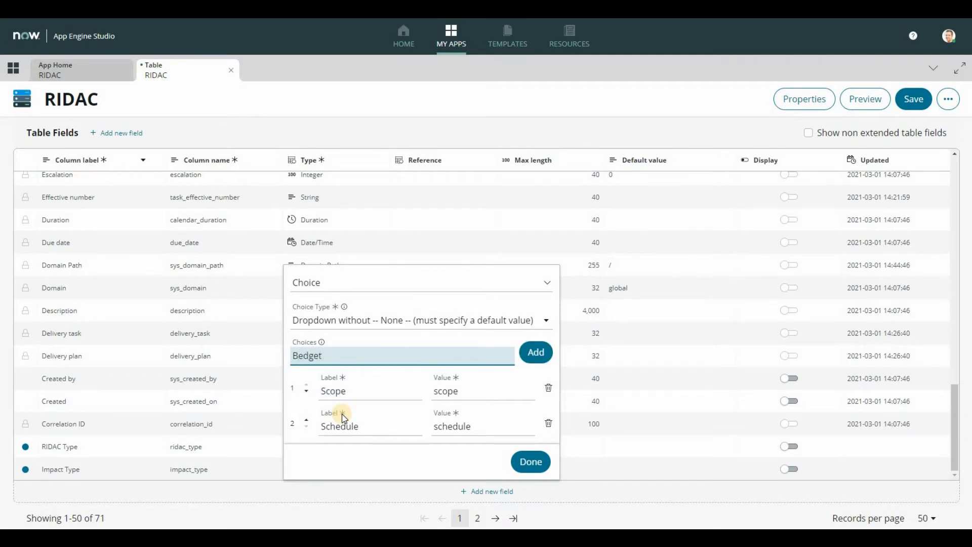
{"action": "key", "text": "BackSpace"}
{"action": "key", "text": "BackSpace"}
{"action": "key", "text": "BackSpace"}
{"action": "key", "text": "BackSpace"}
{"action": "key", "text": "BackSpace"}
{"action": "type", "text": "udget"}
{"action": "key", "text": "Return"}
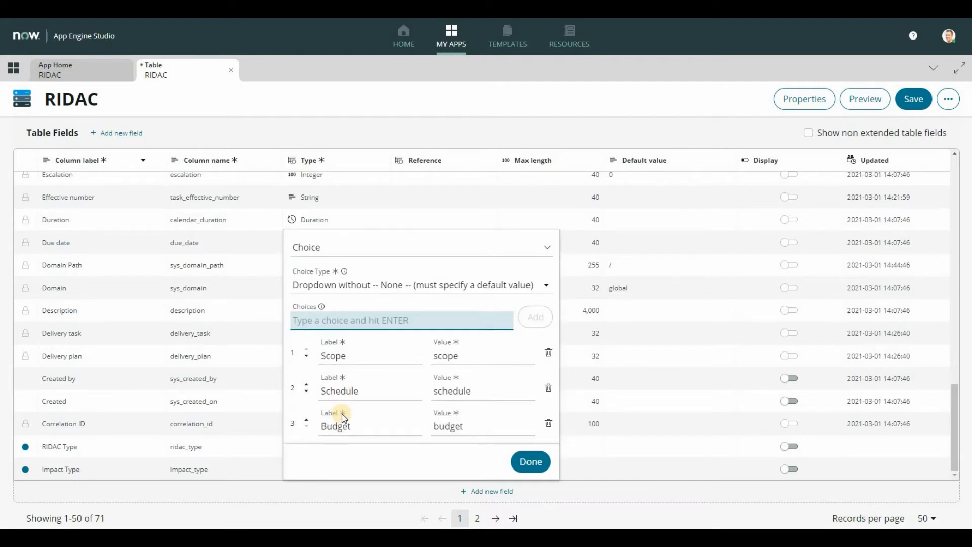
Step: Add the choices Quality and Architecture to Impact Type and finish its choice list
{"action": "type", "text": "Quality"}
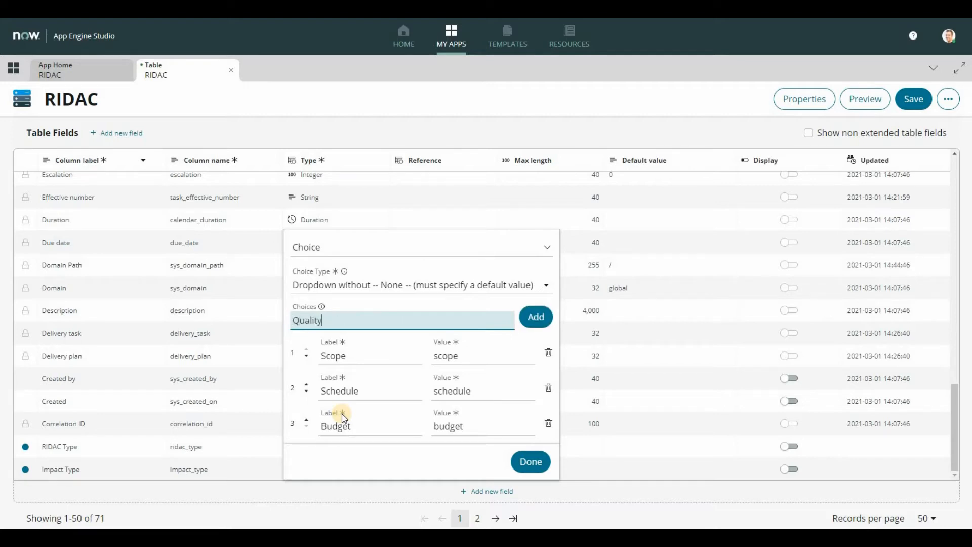
{"action": "key", "text": "Return"}
{"action": "type", "text": "Architecture"}
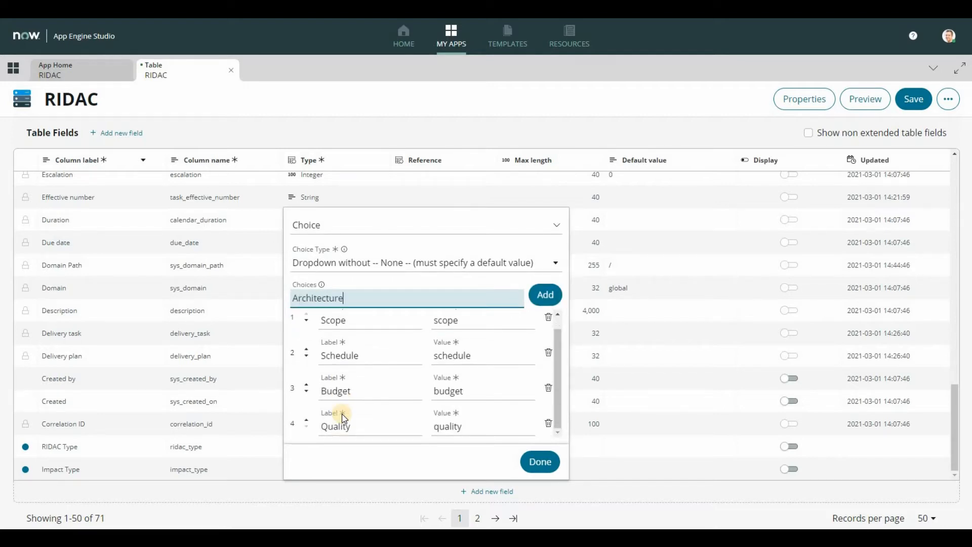
{"action": "key", "text": "Return"}
{"action": "left_click", "coordinate": [540, 461]}
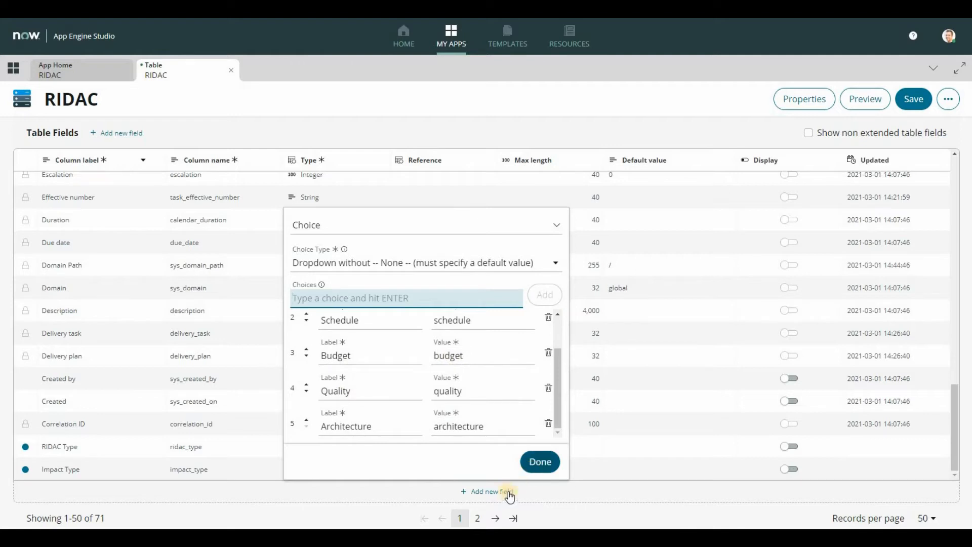
Step: Add another field labelled Business Impact to the RIDAC table
{"action": "left_click", "coordinate": [500, 492]}
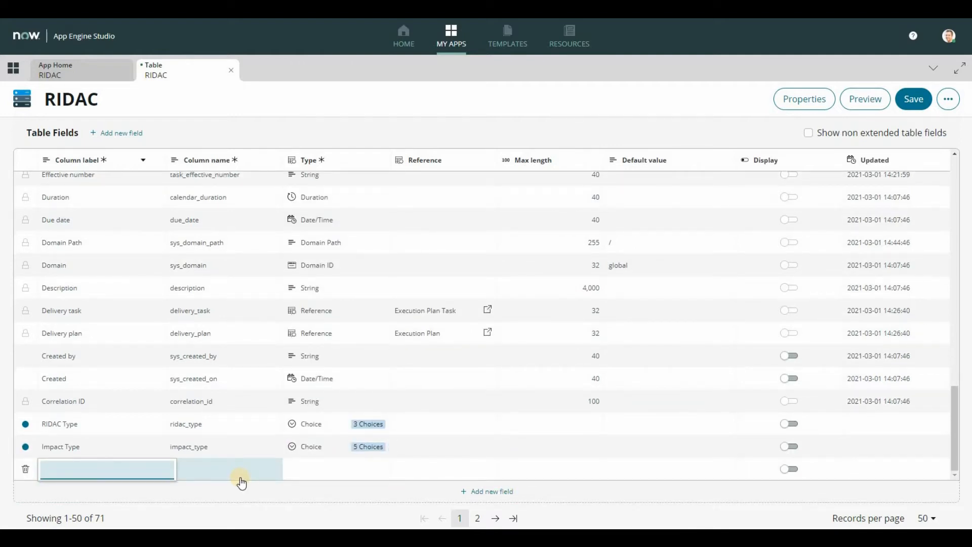
{"action": "type", "text": "Bis"}
{"action": "type", "text": "usiness "}
{"action": "type", "text": "Impact"}
Step: Make Business Impact a String field with a max length of 4000
{"action": "left_click", "coordinate": [309, 468]}
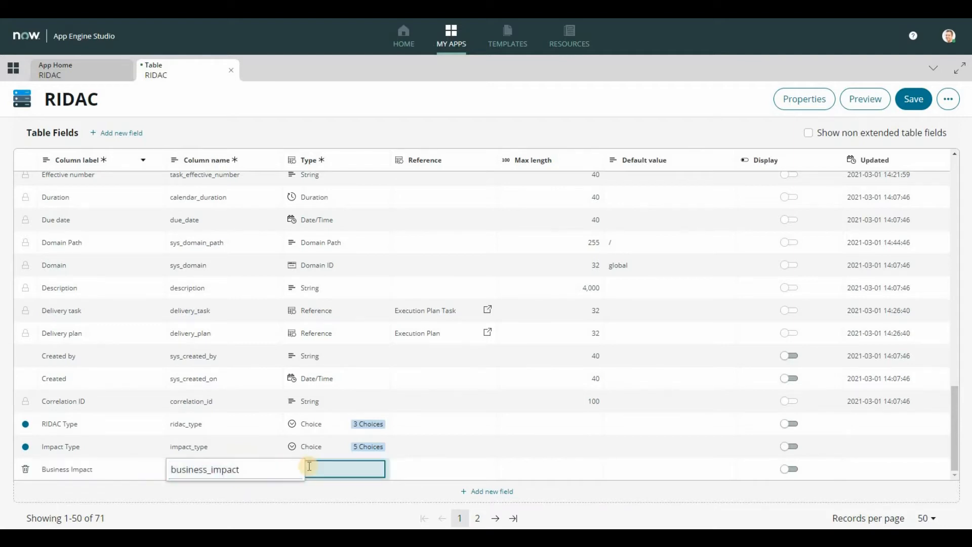
{"action": "type", "text": "str"}
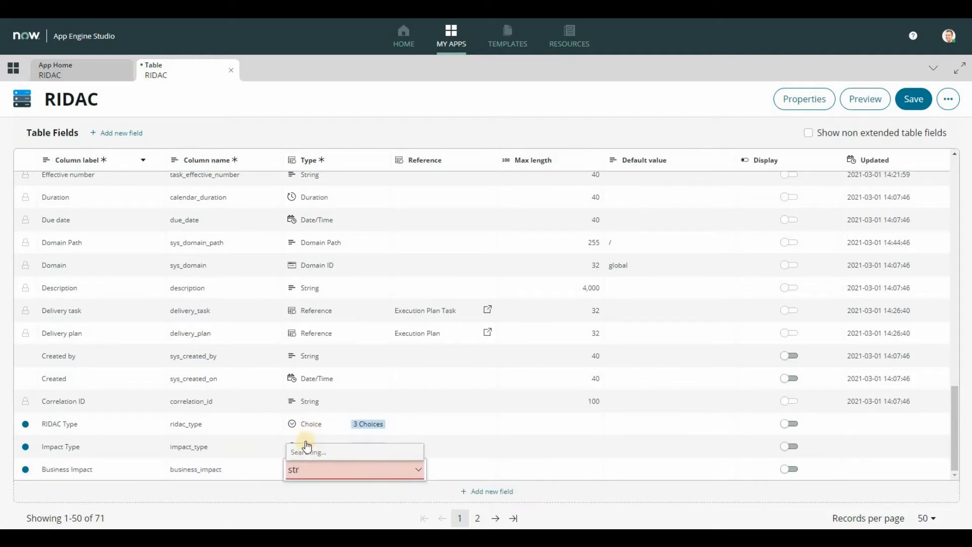
{"action": "left_click", "coordinate": [310, 422]}
{"action": "left_click", "coordinate": [422, 508]}
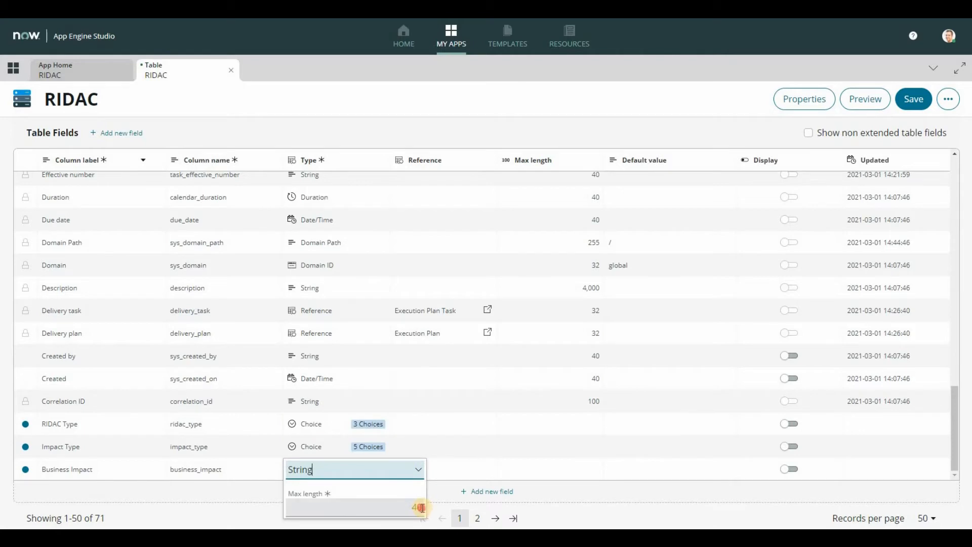
{"action": "type", "text": "00"}
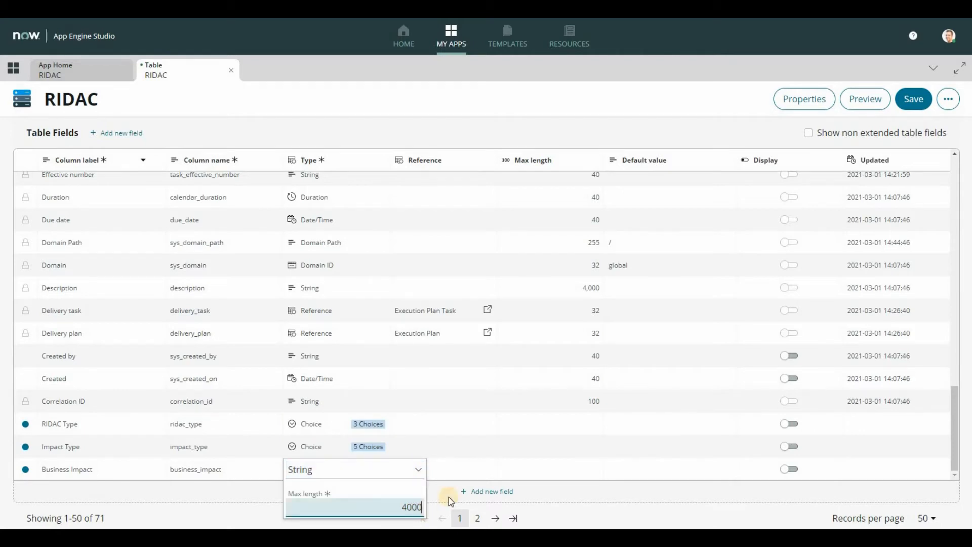
{"action": "left_click", "coordinate": [459, 470]}
Step: Add another field labelled Due Date Reason to the RIDAC table
{"action": "left_click", "coordinate": [489, 493]}
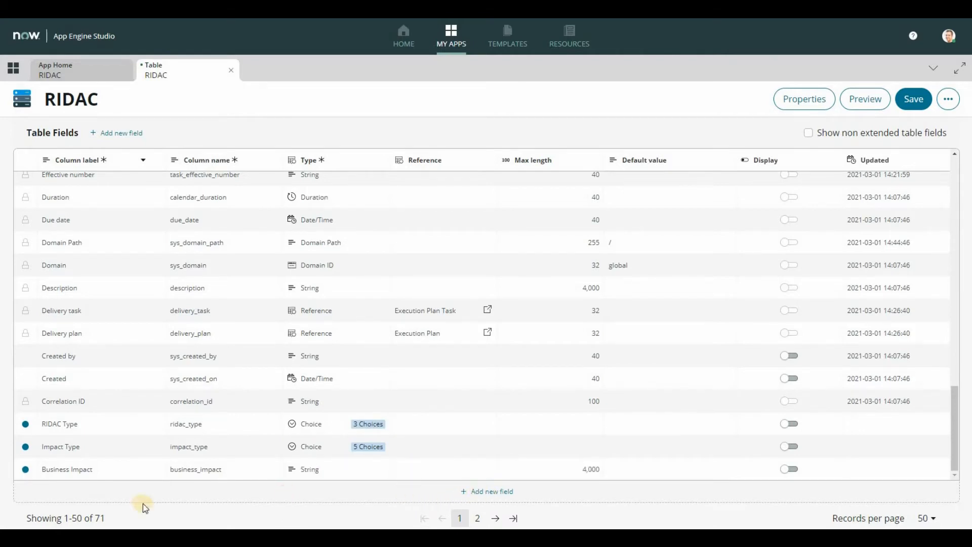
{"action": "type", "text": "Due"}
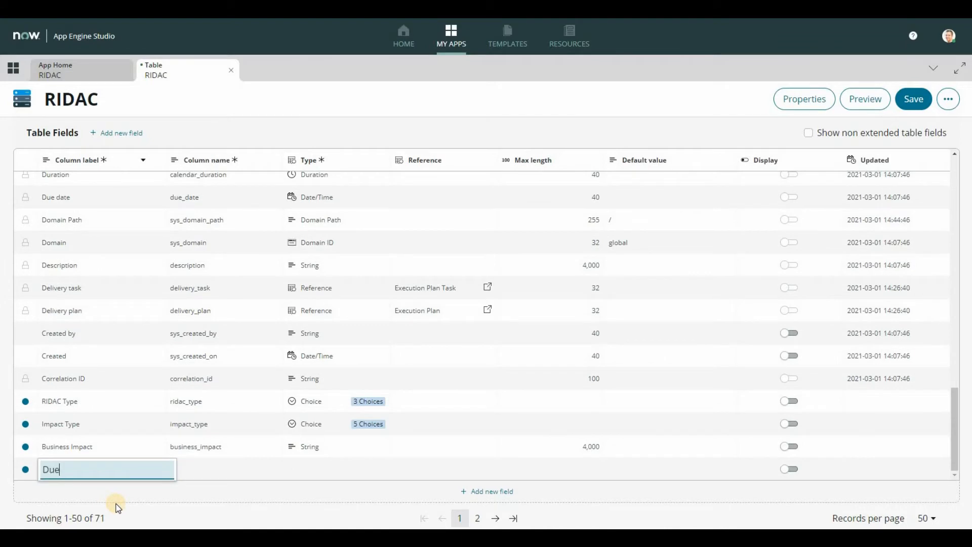
{"action": "type", "text": " Date Reason"}
Step: Make Due Date Reason a String field with a max length of 4000
{"action": "left_click", "coordinate": [297, 469]}
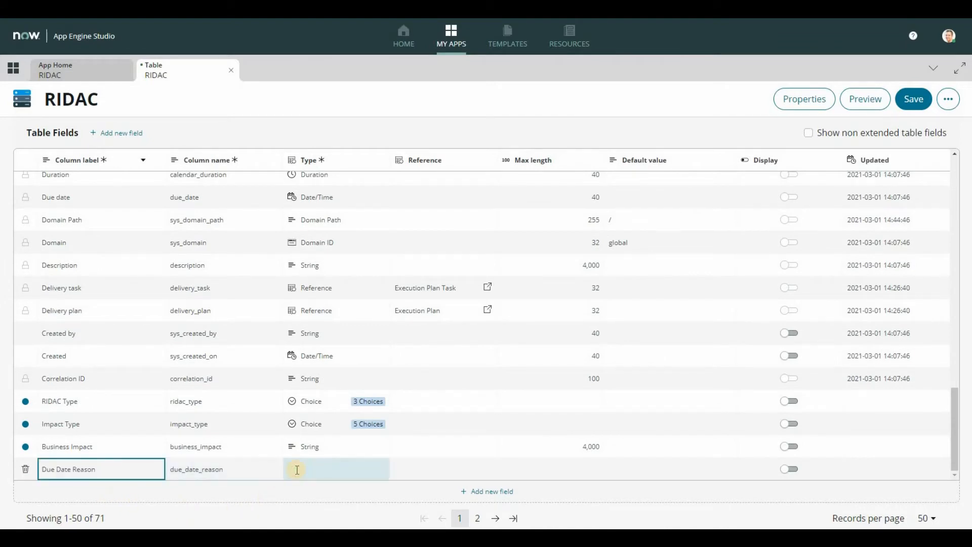
{"action": "type", "text": "Str"}
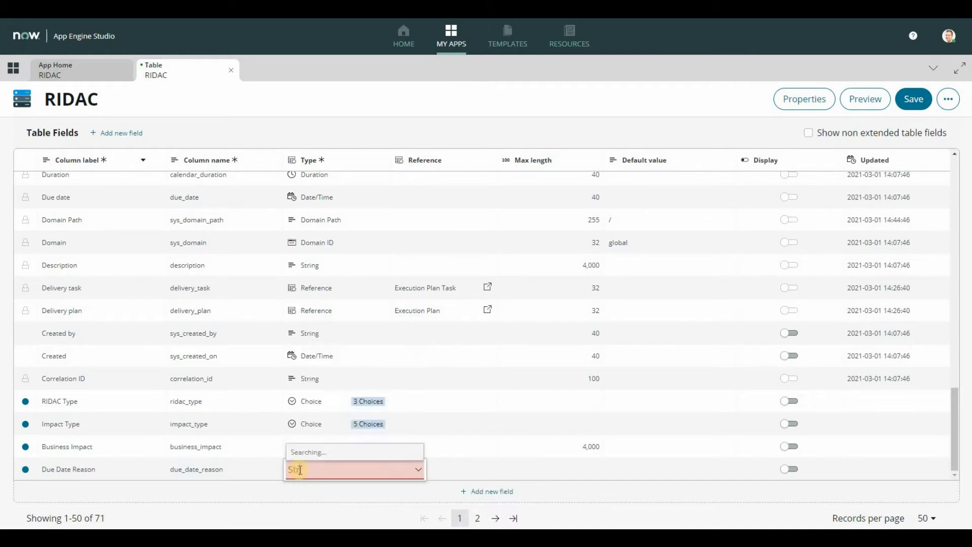
{"action": "key", "text": "Return"}
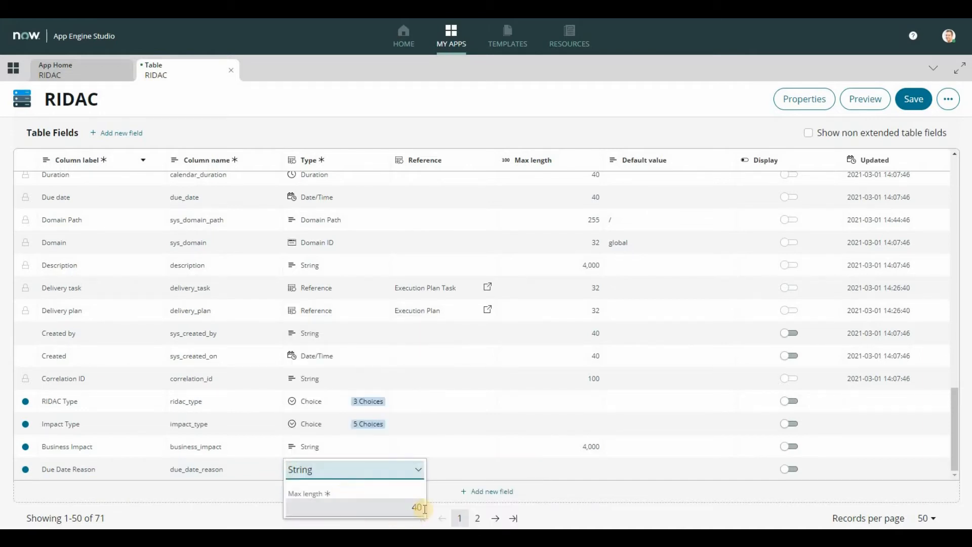
{"action": "type", "text": "4000"}
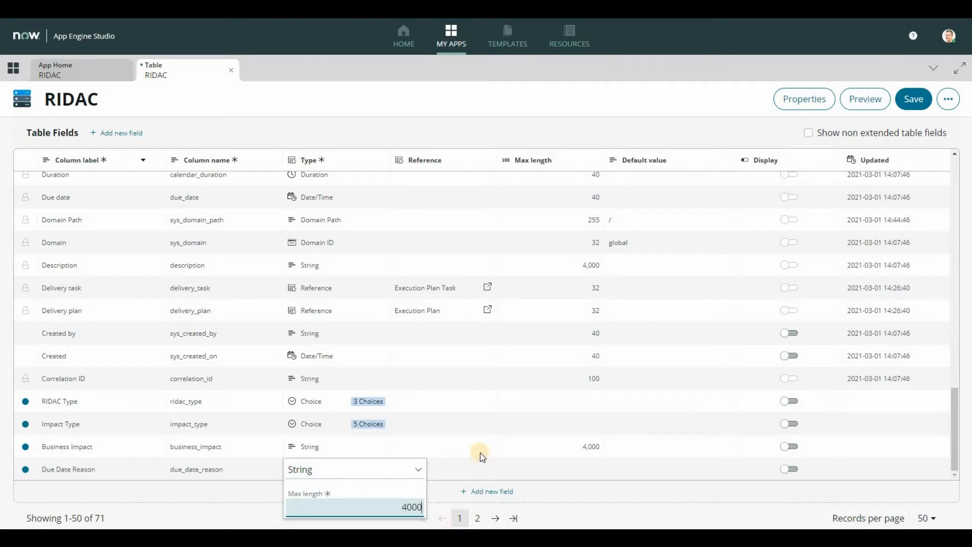
{"action": "left_click", "coordinate": [480, 436]}
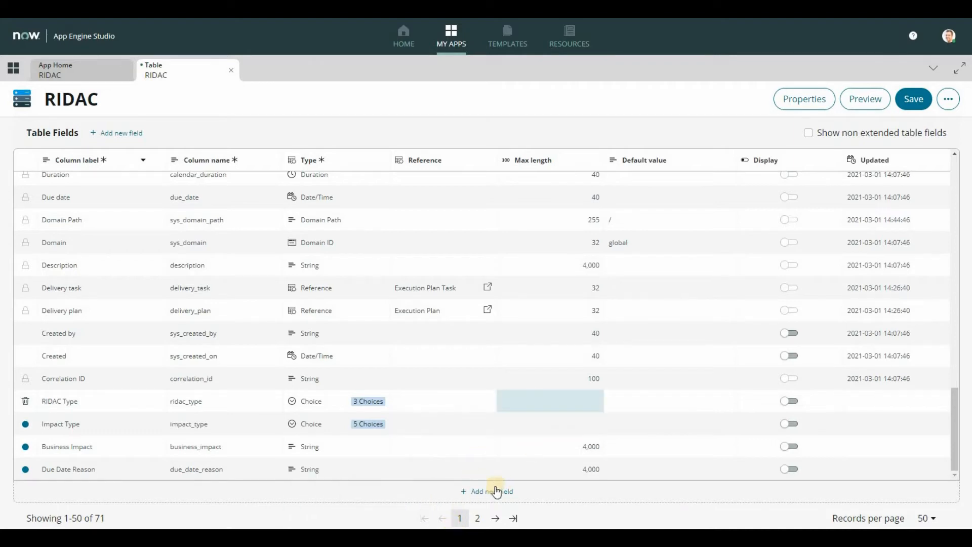
{"action": "left_click", "coordinate": [442, 474]}
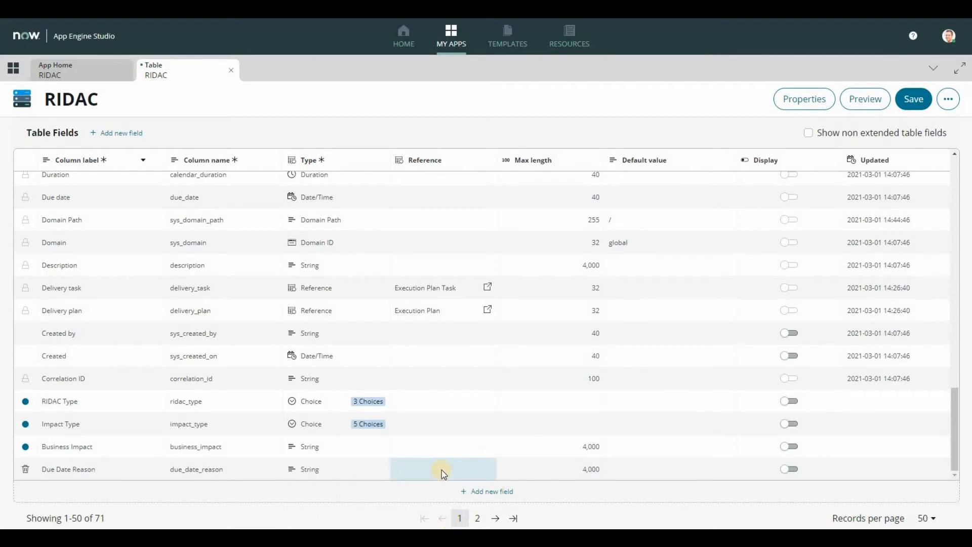
Step: Save the RIDAC table and open the Options table from the app's home page
{"action": "left_click", "coordinate": [901, 105]}
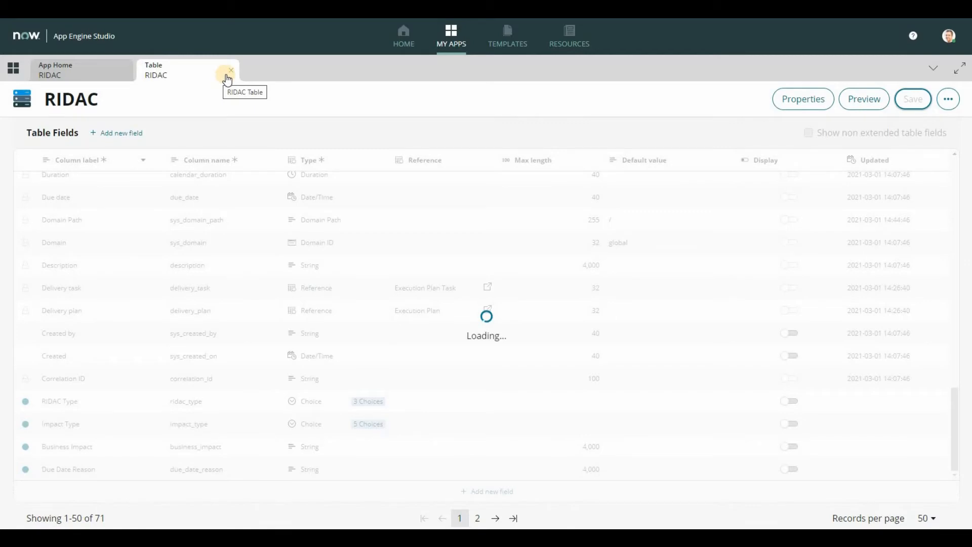
{"action": "left_click", "coordinate": [104, 71]}
{"action": "left_click", "coordinate": [330, 300]}
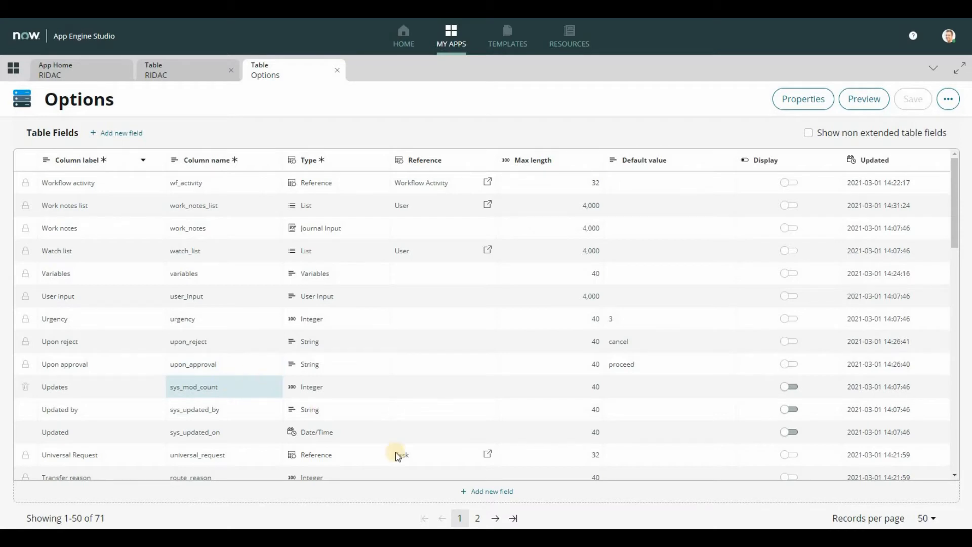
Step: Add a new field labelled PROS with the column name pros to the Options table
{"action": "left_click", "coordinate": [434, 495]}
{"action": "left_click", "coordinate": [137, 474]}
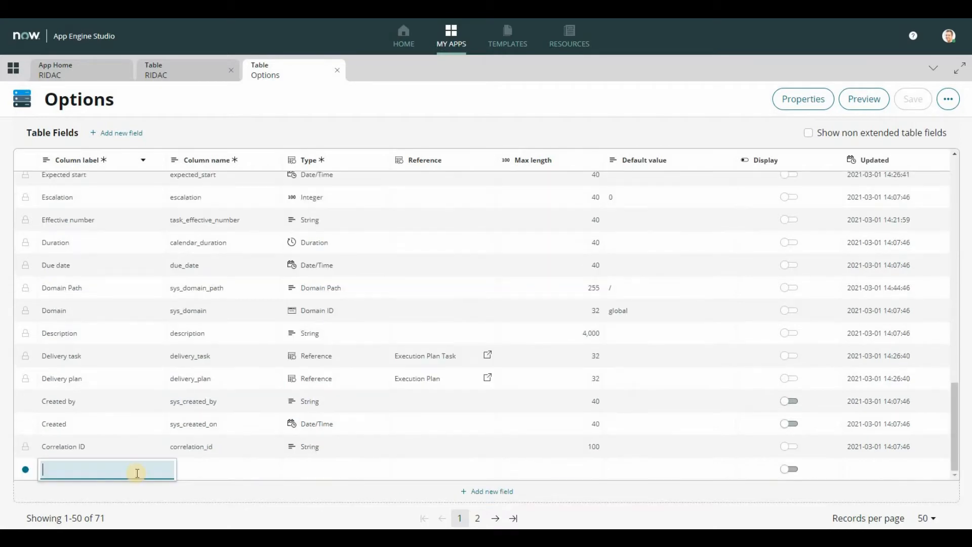
{"action": "type", "text": "PROS"}
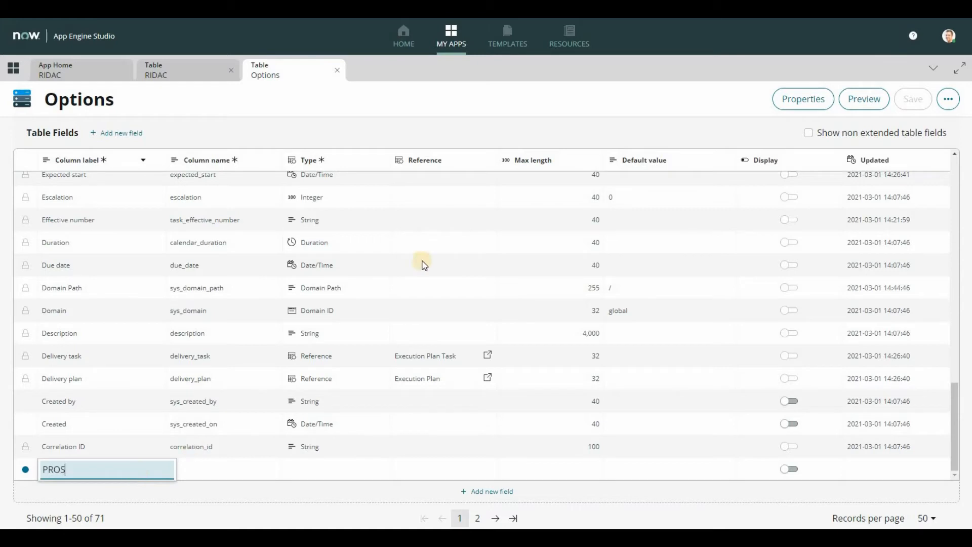
{"action": "left_click", "coordinate": [249, 471]}
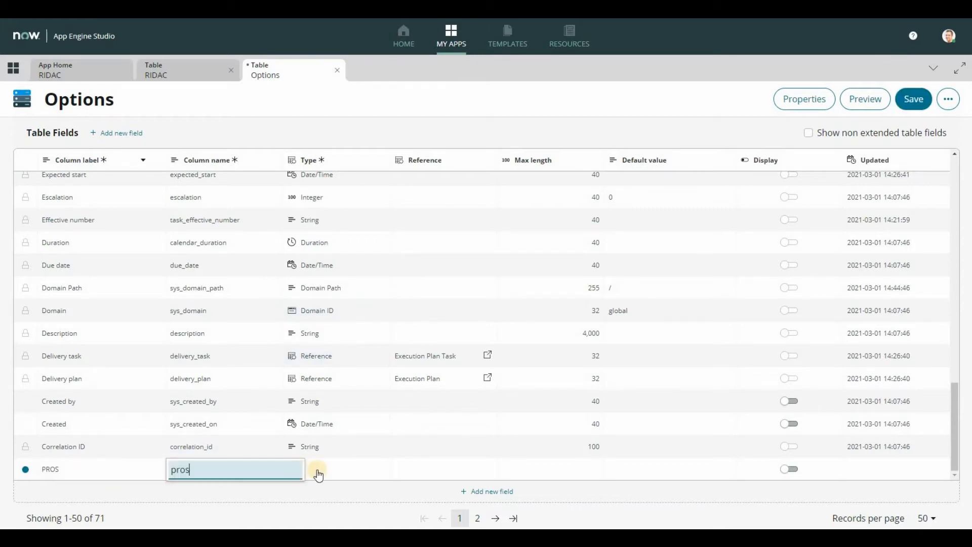
Step: Make PROS a Choice field using the dropdown without -- None -- choice type
{"action": "left_click", "coordinate": [345, 463]}
{"action": "type", "text": "Choi"}
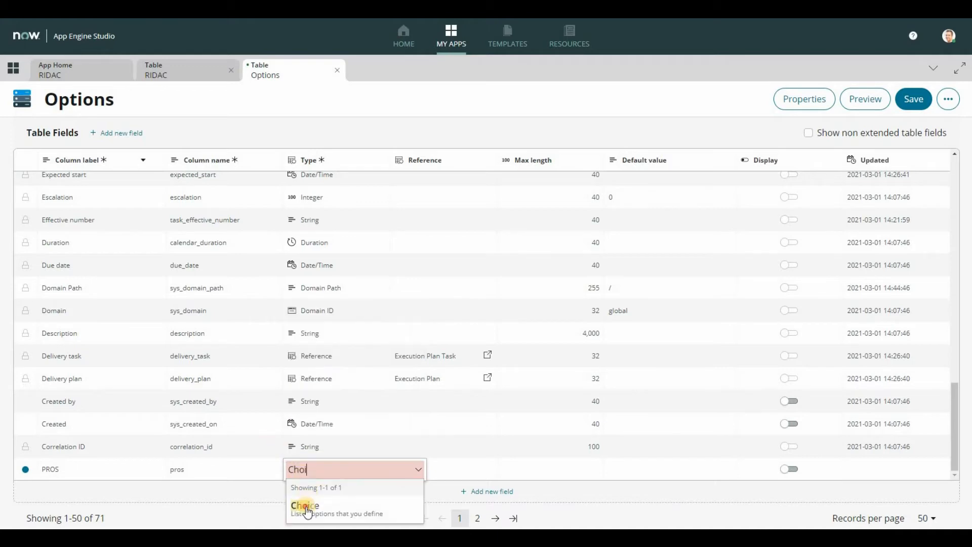
{"action": "left_click", "coordinate": [306, 504]}
{"action": "left_click", "coordinate": [392, 393]}
{"action": "left_click", "coordinate": [394, 403]}
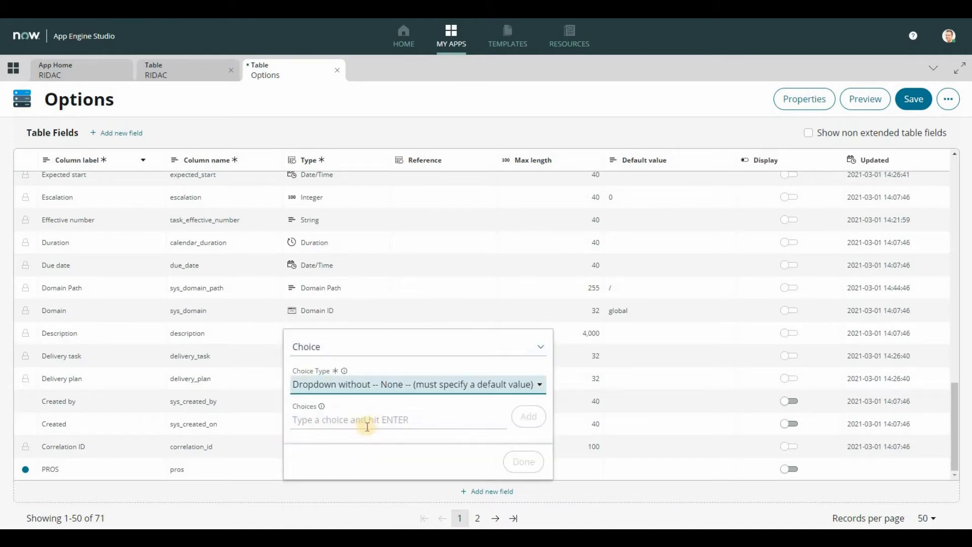
Step: Add Scope and Schedule as the first two choices of the PROS field
{"action": "left_click", "coordinate": [365, 419]}
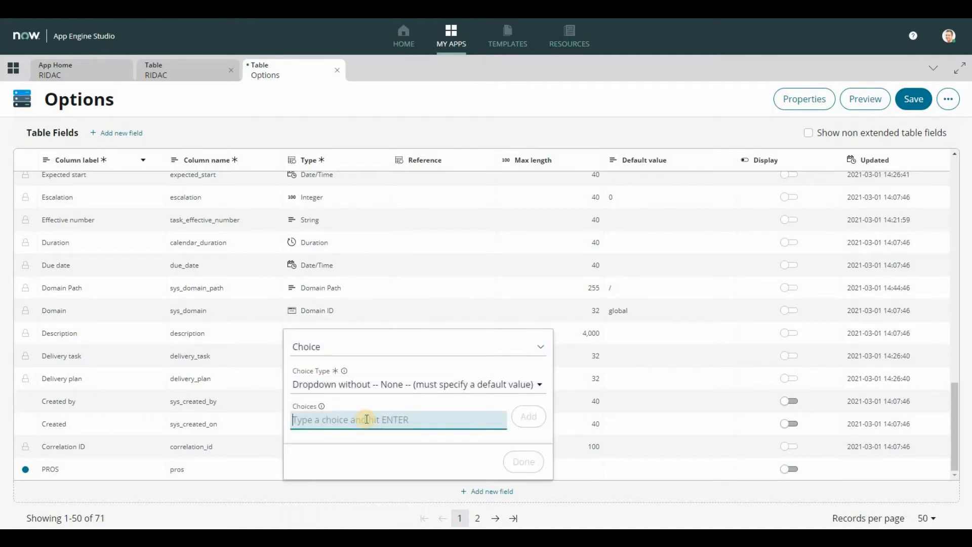
{"action": "type", "text": "sc"}
{"action": "type", "text": "cope"}
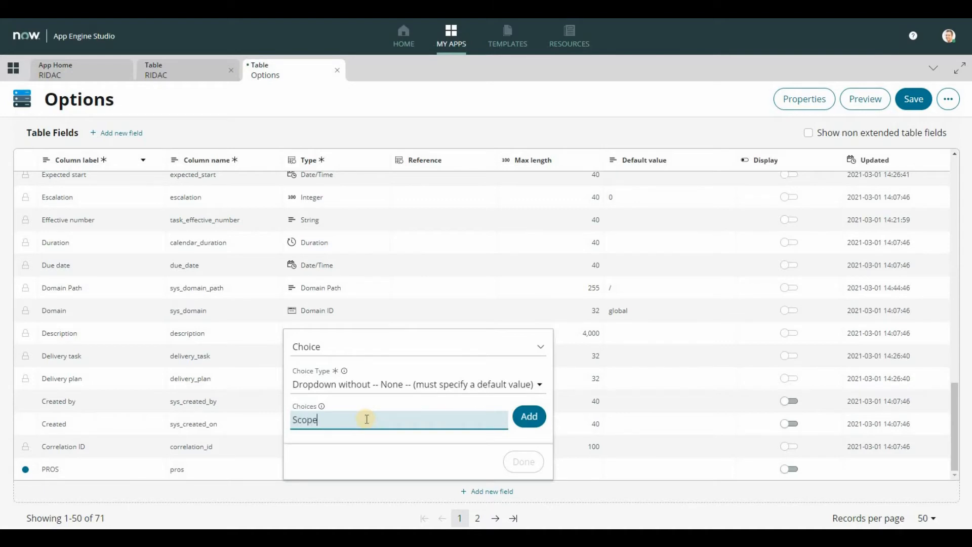
{"action": "key", "text": "Return"}
{"action": "type", "text": "Scheu"}
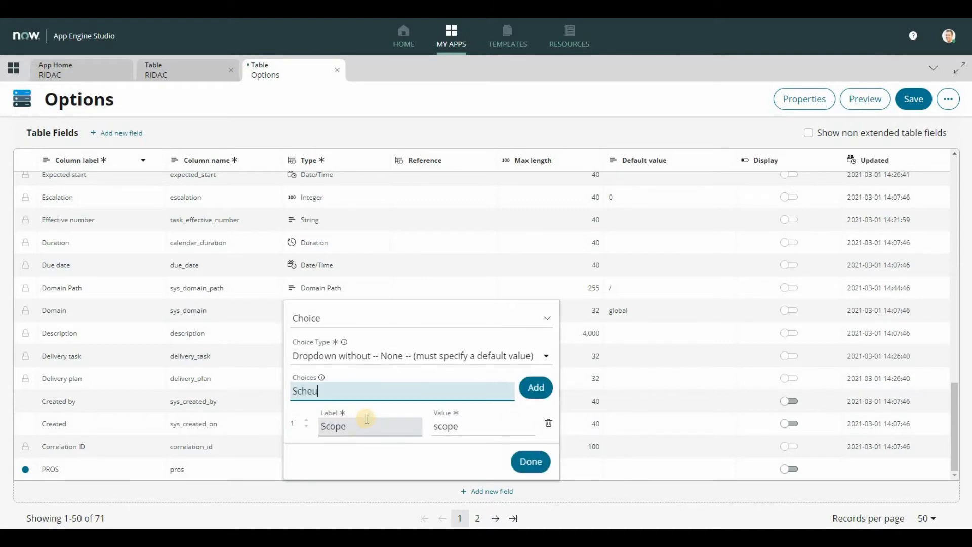
{"action": "key", "text": "BackSpace"}
{"action": "type", "text": "dule"}
{"action": "key", "text": "Return"}
Step: Add Budget and Quality to the list of choices for the PROS field
{"action": "type", "text": "B"}
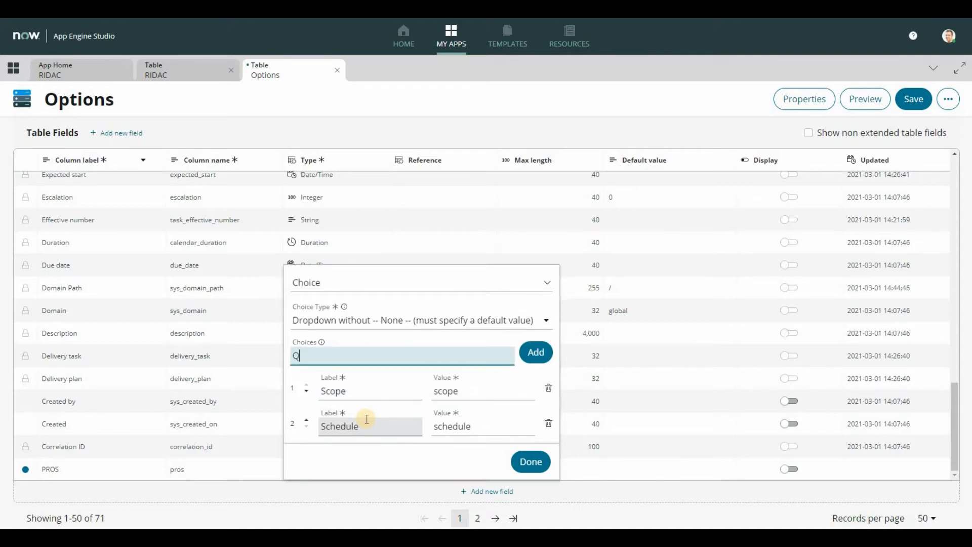
{"action": "key", "text": "BackSpace"}
{"action": "type", "text": "BV"}
{"action": "type", "text": "udget"}
{"action": "key", "text": "Return"}
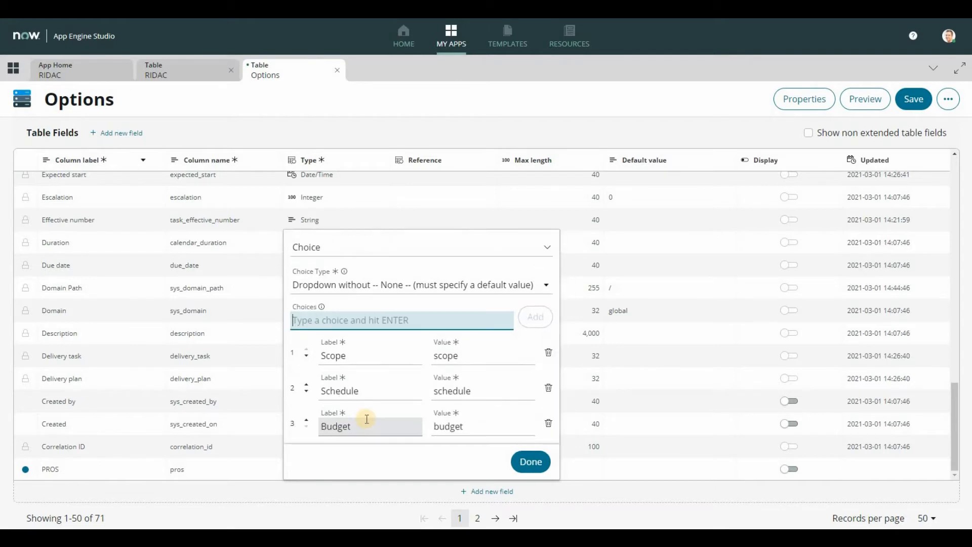
{"action": "type", "text": "Quality"}
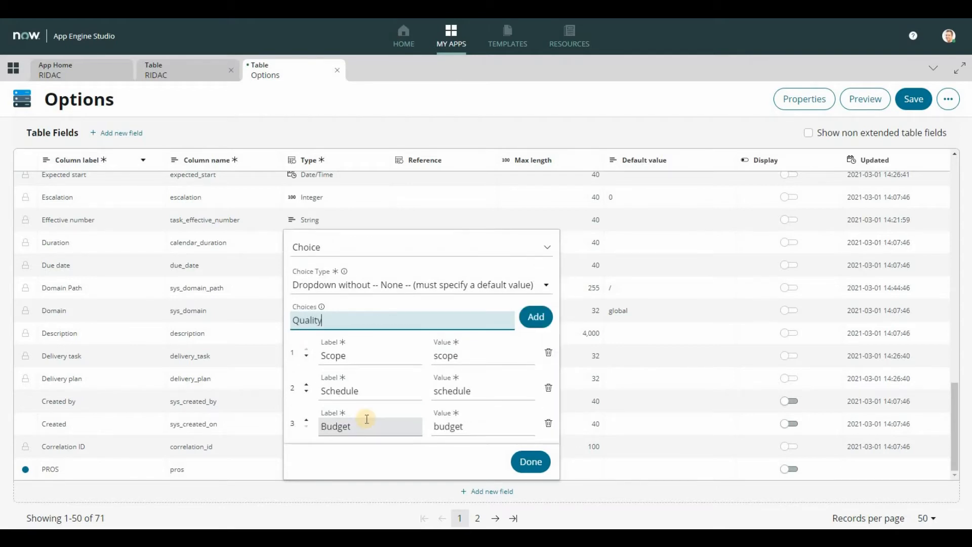
{"action": "key", "text": "Return"}
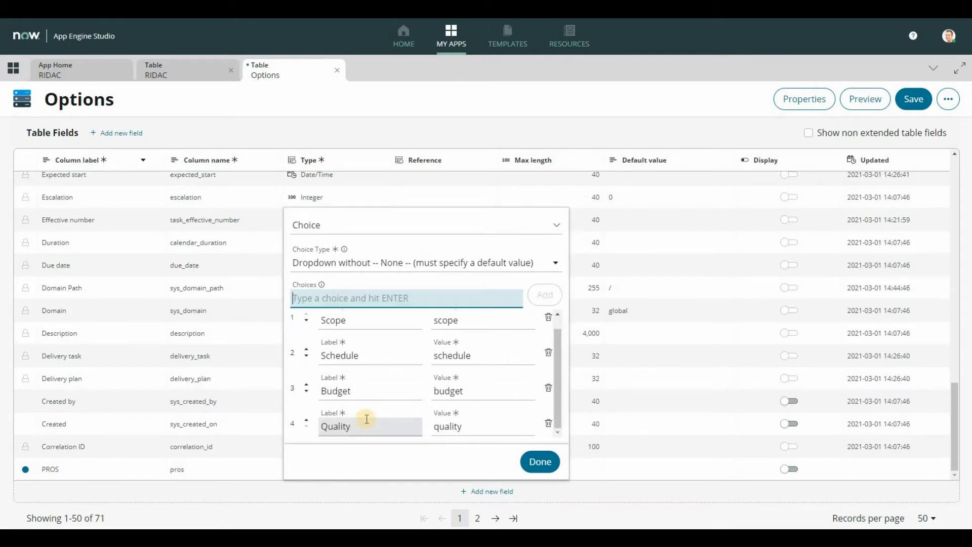
Step: Add Architecture as the fifth PROS choice and finish the choice list
{"action": "type", "text": "Archit"}
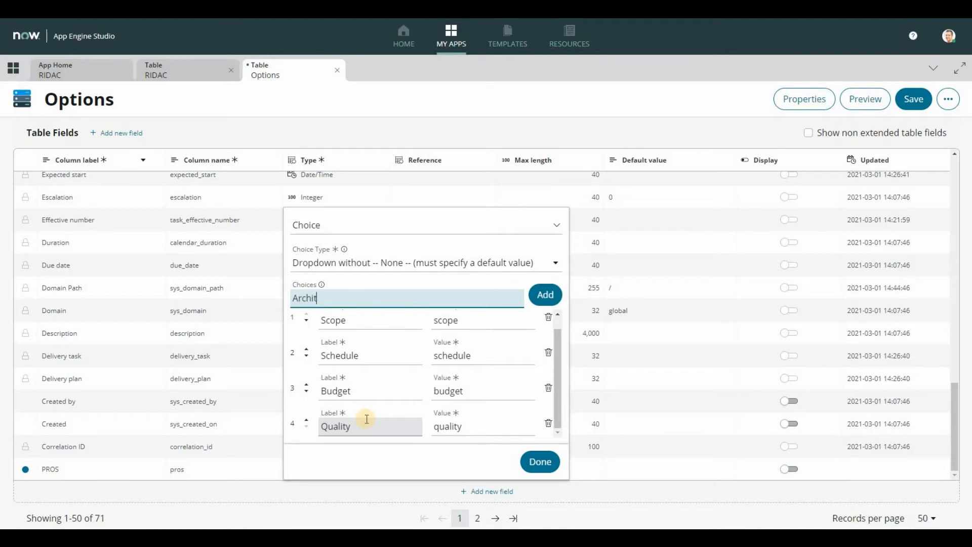
{"action": "type", "text": "ecgurd"}
{"action": "key", "text": "BackSpace"}
{"action": "key", "text": "BackSpace"}
{"action": "key", "text": "BackSpace"}
{"action": "key", "text": "BackSpace"}
{"action": "key", "text": "BackSpace"}
{"action": "type", "text": "cture"}
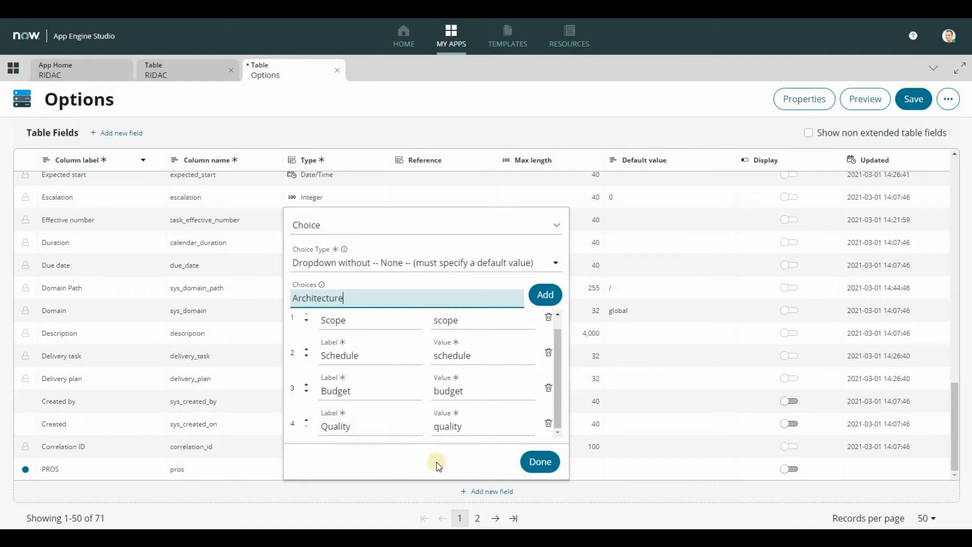
{"action": "left_click", "coordinate": [545, 295]}
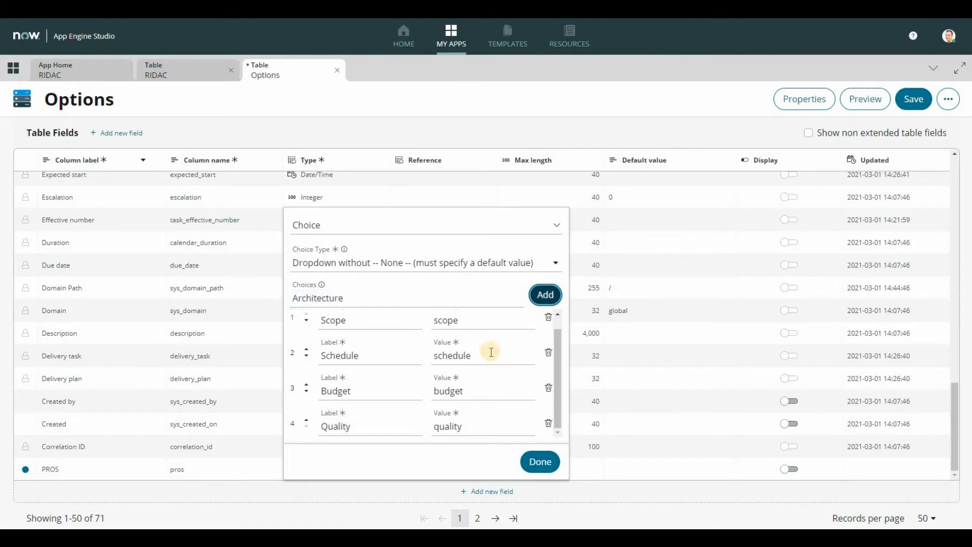
{"action": "left_click", "coordinate": [540, 461]}
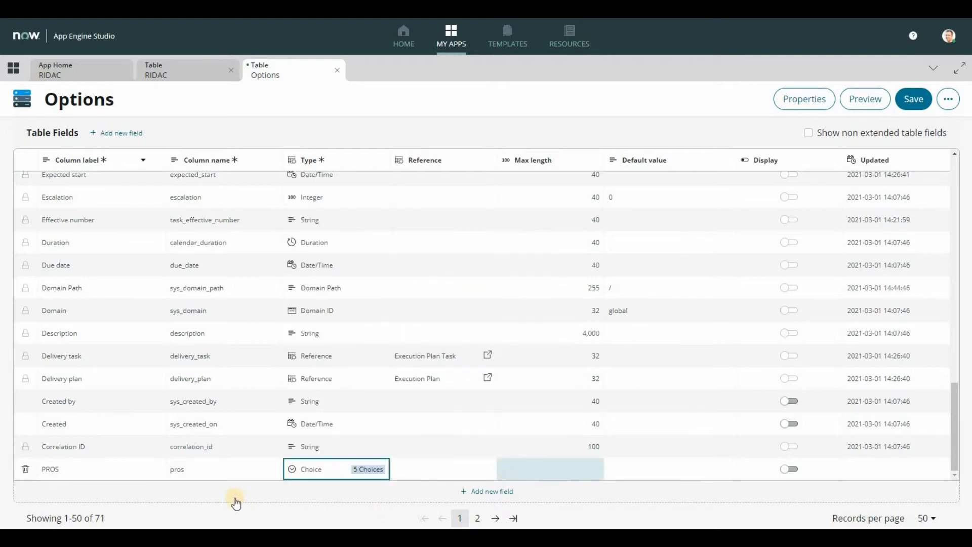
Step: Add a new field labelled CONS to the Options table
{"action": "left_click", "coordinate": [490, 494]}
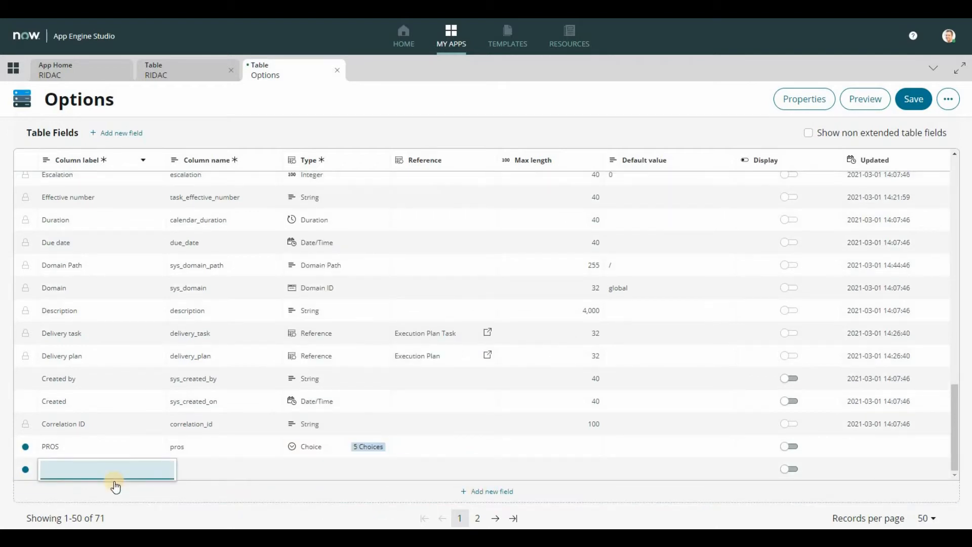
{"action": "type", "text": "CONS"}
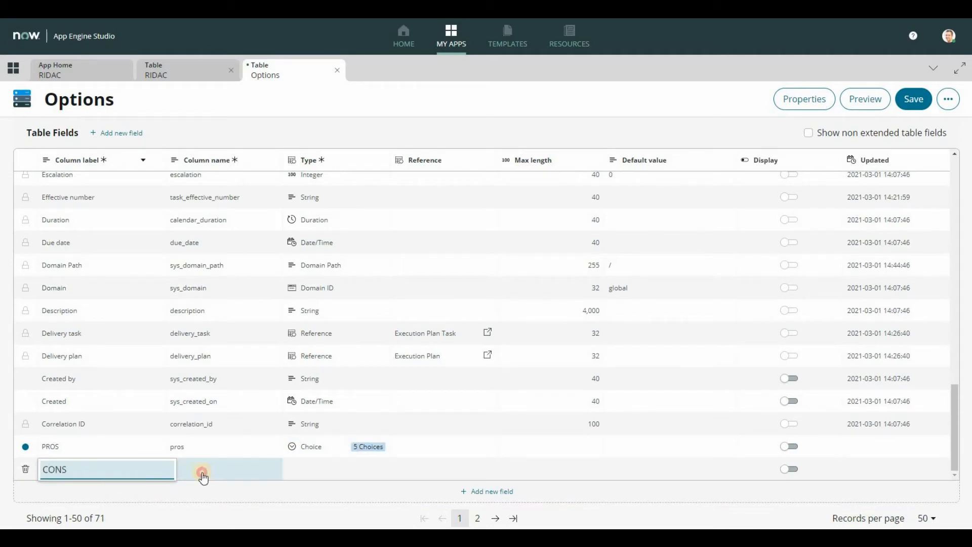
{"action": "left_click", "coordinate": [272, 465]}
Step: Make CONS a Choice field using the dropdown without -- None -- choice type
{"action": "left_click", "coordinate": [308, 467]}
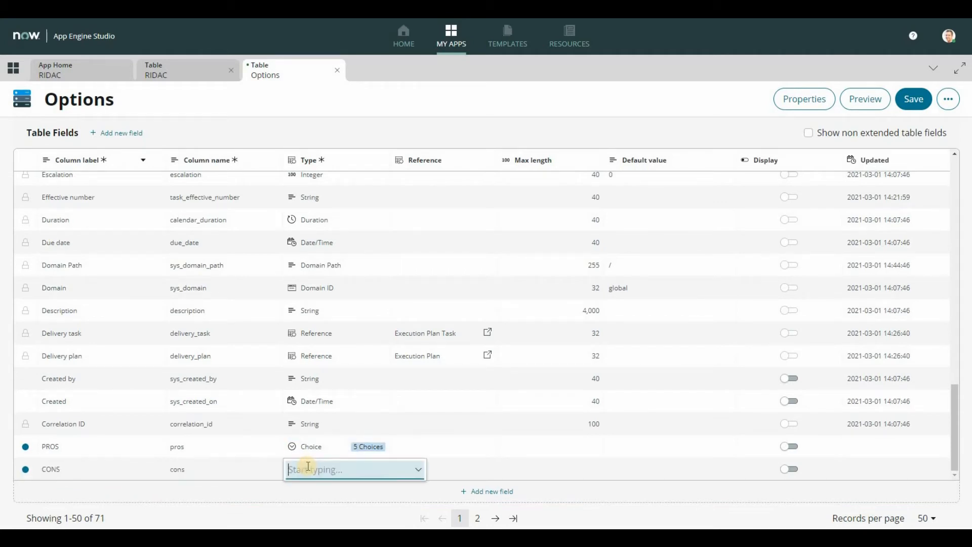
{"action": "type", "text": "Choi"}
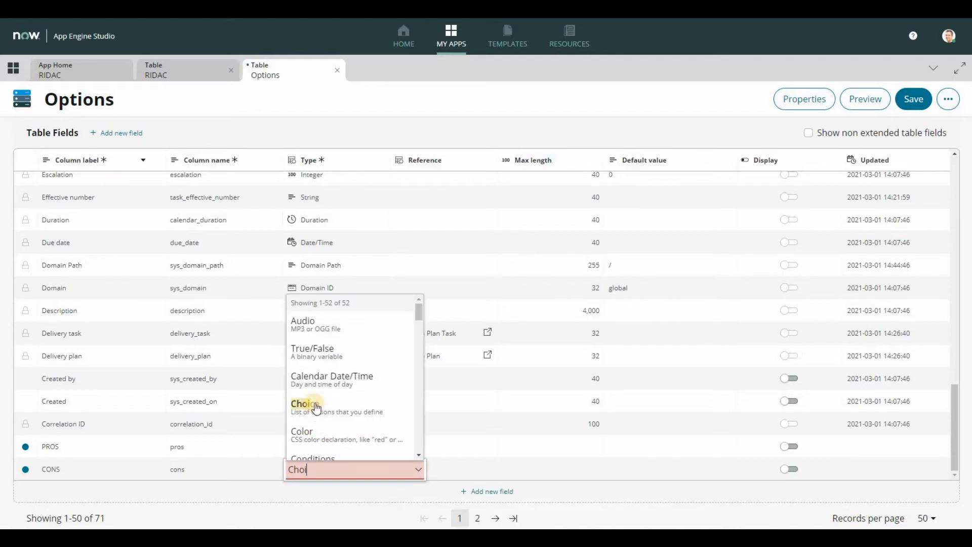
{"action": "key", "text": "Return"}
{"action": "left_click", "coordinate": [357, 384]}
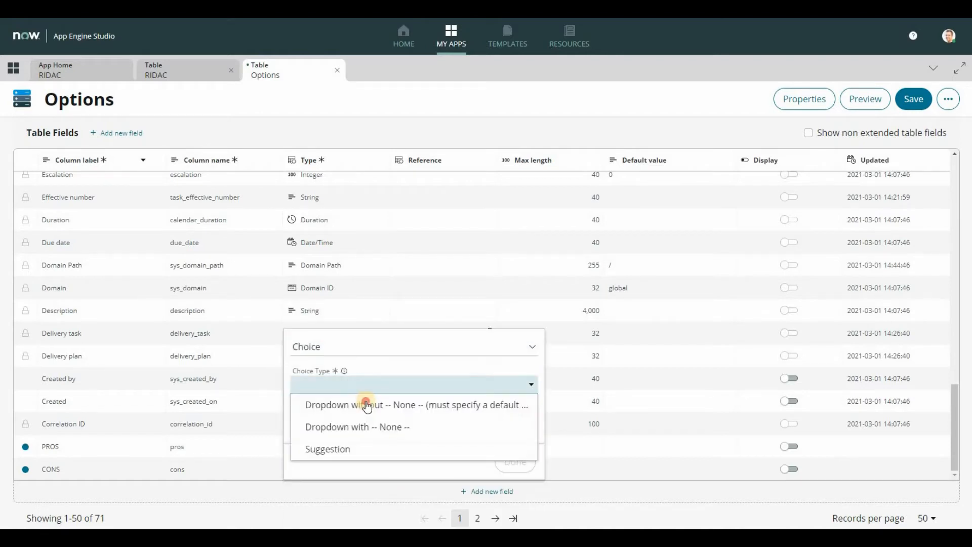
{"action": "left_click", "coordinate": [353, 405]}
Step: Add Scope and Schedule as the first two choices of the CONS field
{"action": "type", "text": "Scope"}
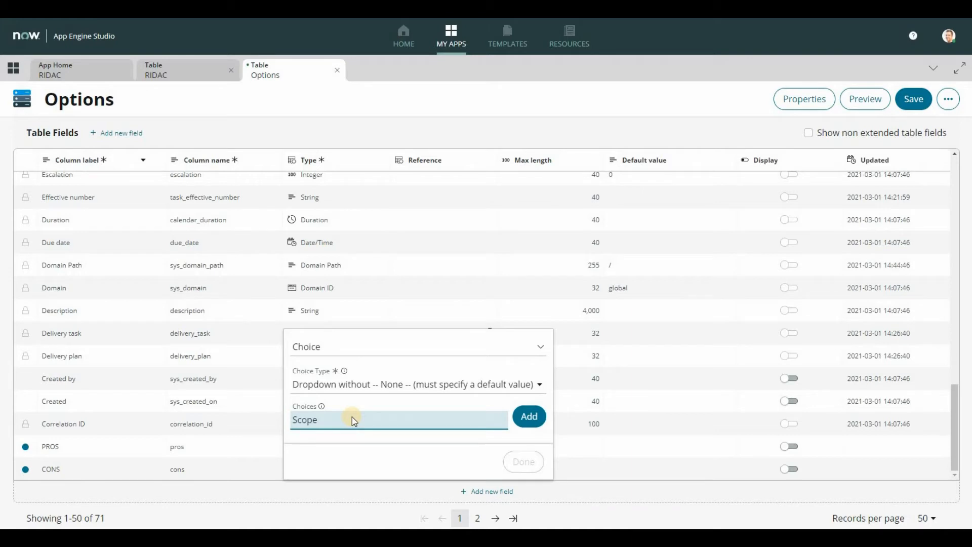
{"action": "key", "text": "Return"}
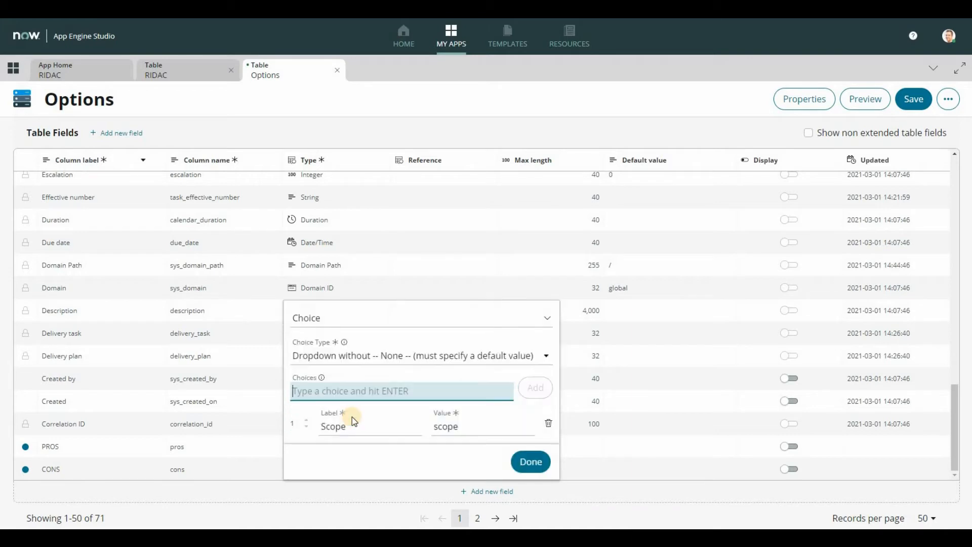
{"action": "type", "text": "Scheudl"}
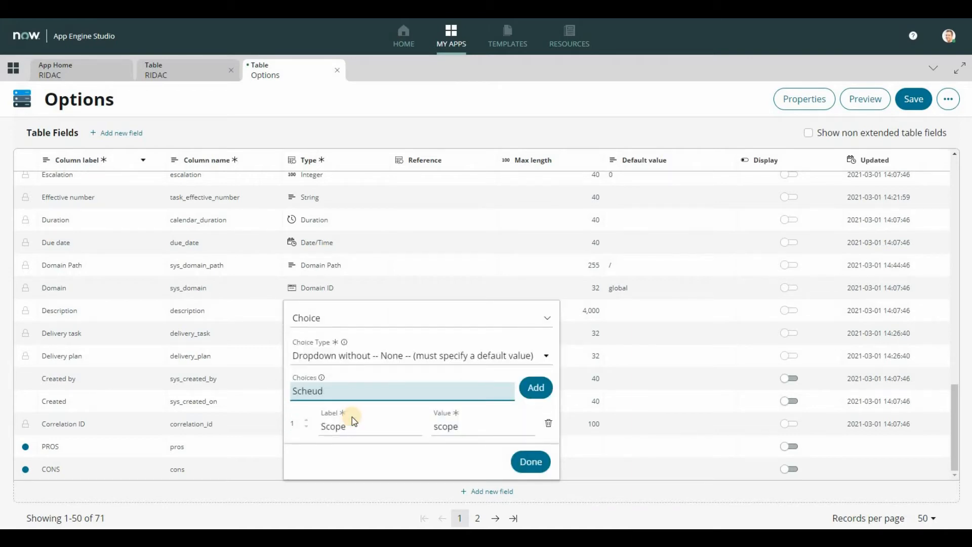
{"action": "key", "text": "BackSpace"}
{"action": "key", "text": "BackSpace"}
{"action": "type", "text": "dule"}
{"action": "key", "text": "Return"}
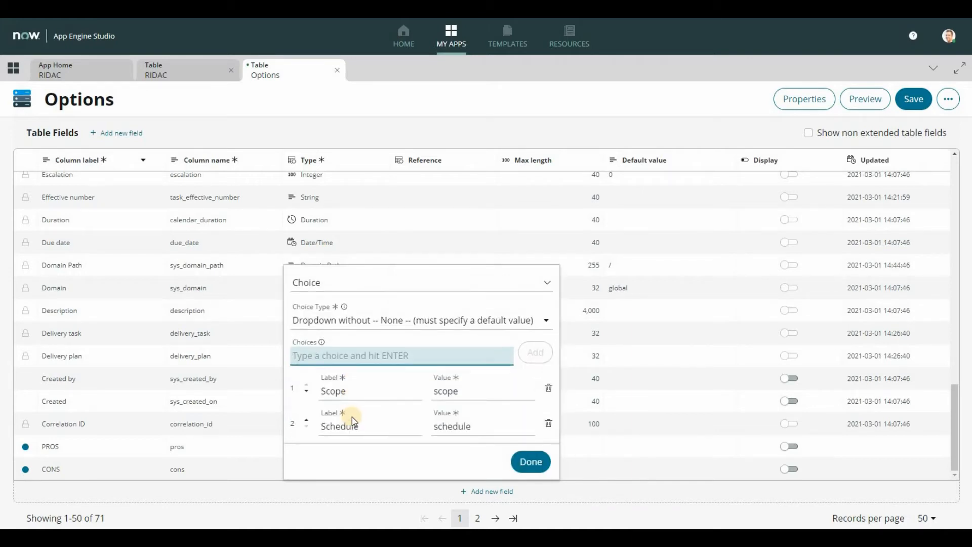
Step: Add Quality as the third choice of the CONS field
{"action": "type", "text": "Qaul"}
{"action": "key", "text": "BackSpace"}
{"action": "key", "text": "BackSpace"}
{"action": "key", "text": "BackSpace"}
{"action": "type", "text": "ua"}
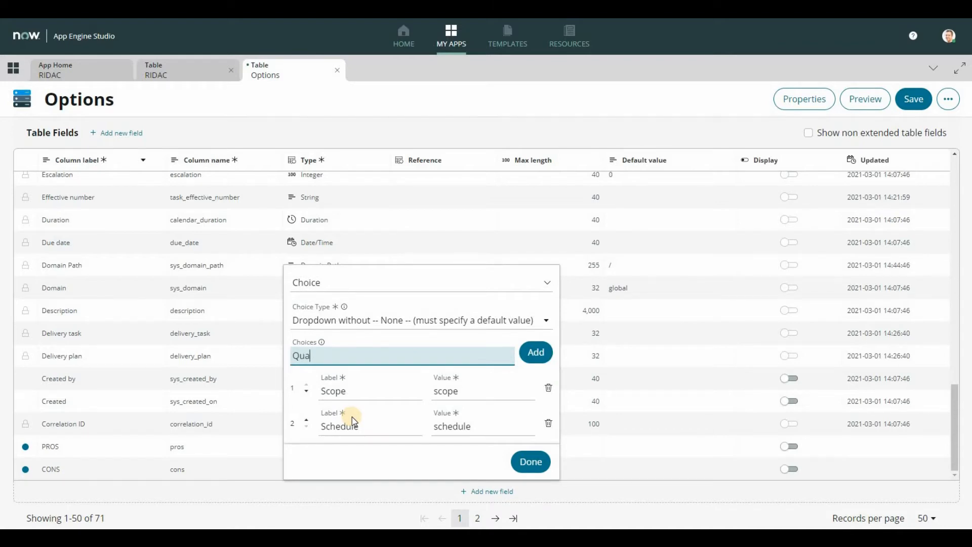
{"action": "type", "text": "lity"}
{"action": "key", "text": "Return"}
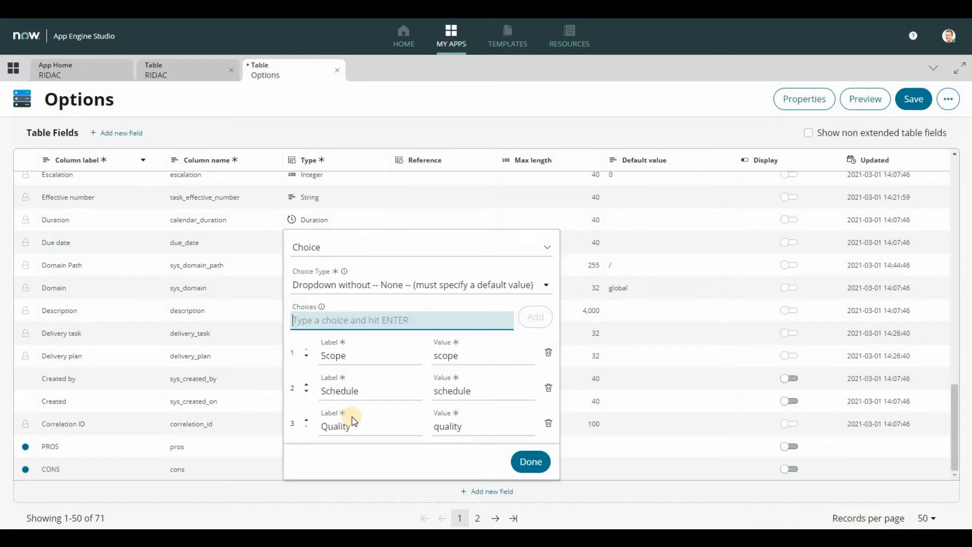
Step: Add Budget and Architecture to the CONS choices and finish the choice list
{"action": "type", "text": "Budget"}
{"action": "key", "text": "Return"}
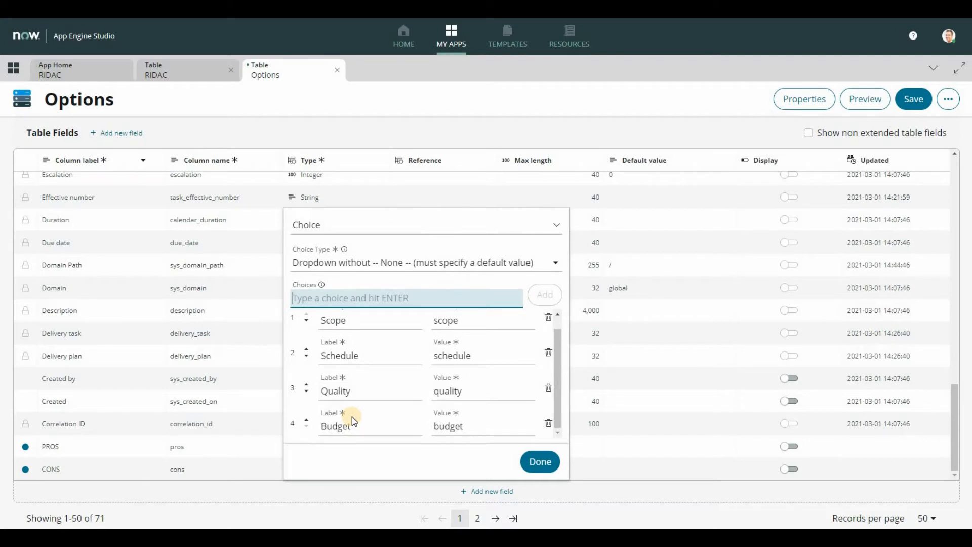
{"action": "type", "text": "Architect"}
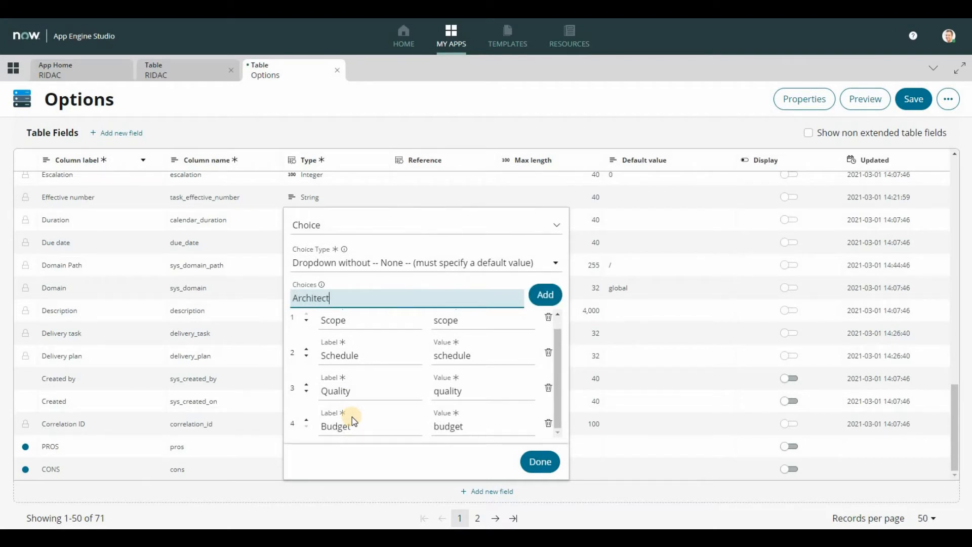
{"action": "type", "text": "ure"}
{"action": "key", "text": "Return"}
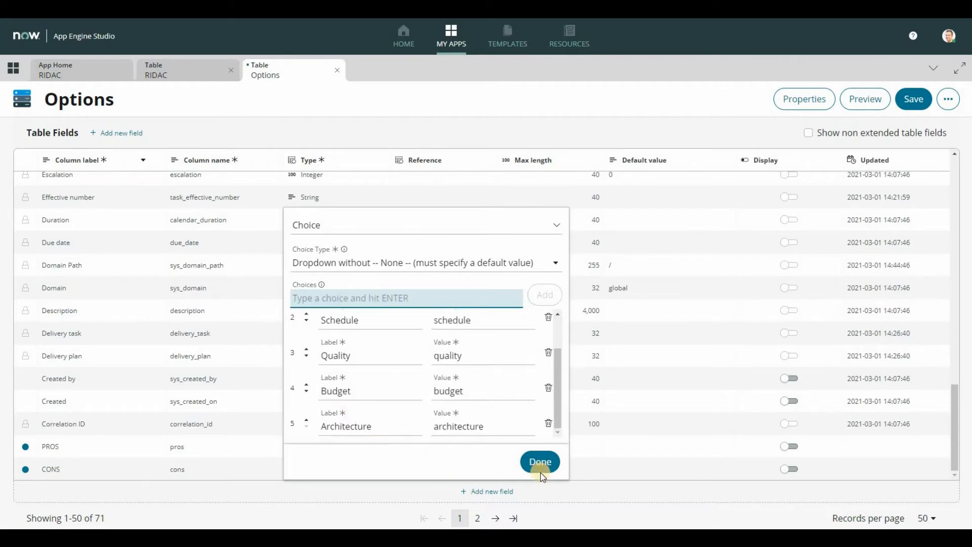
{"action": "left_click", "coordinate": [540, 471]}
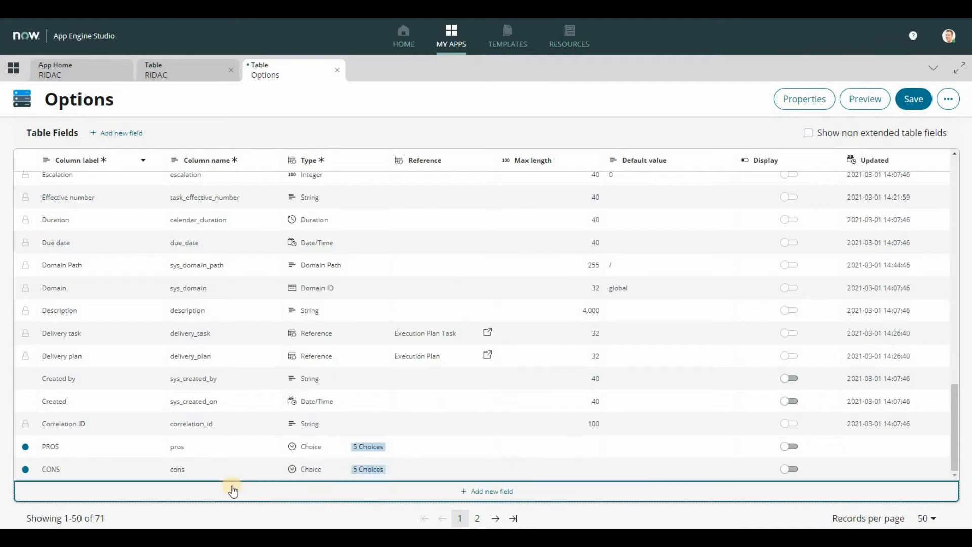
Step: Add a new field labelled Recommendation to the Options table
{"action": "left_click", "coordinate": [233, 491]}
{"action": "type", "text": "Rec"}
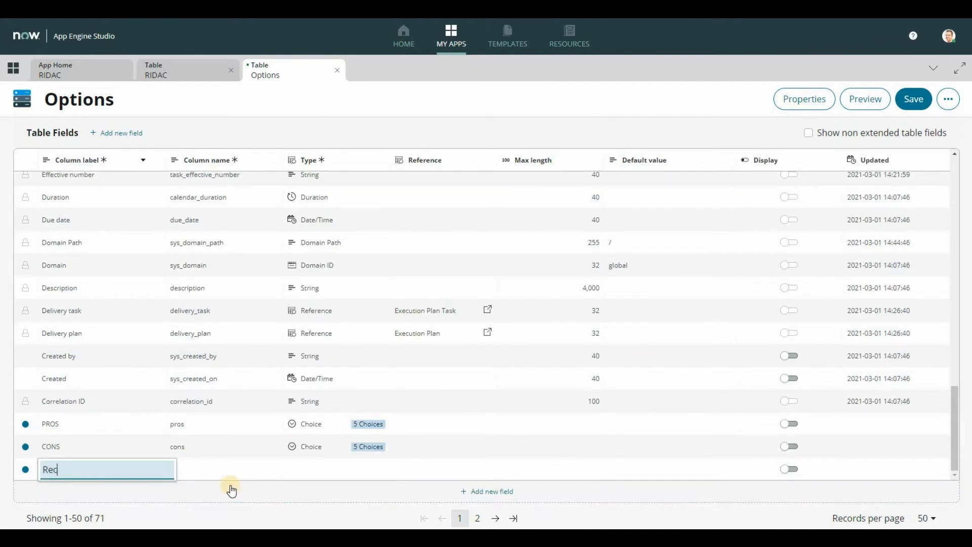
{"action": "type", "text": "ommendation"}
Step: Make Recommendation a String field with a max length of 4000
{"action": "left_click", "coordinate": [317, 469]}
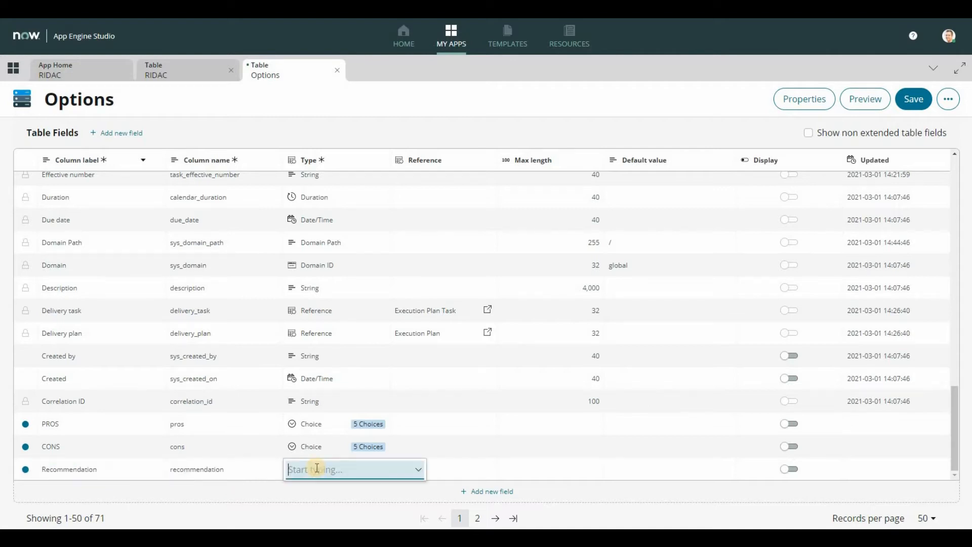
{"action": "type", "text": "str"}
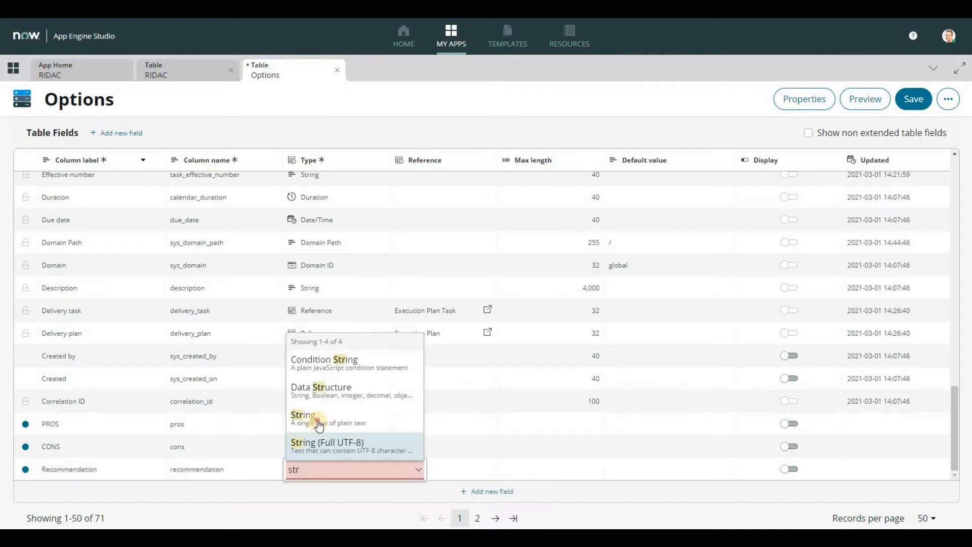
{"action": "key", "text": "Return"}
{"action": "left_click", "coordinate": [419, 506]}
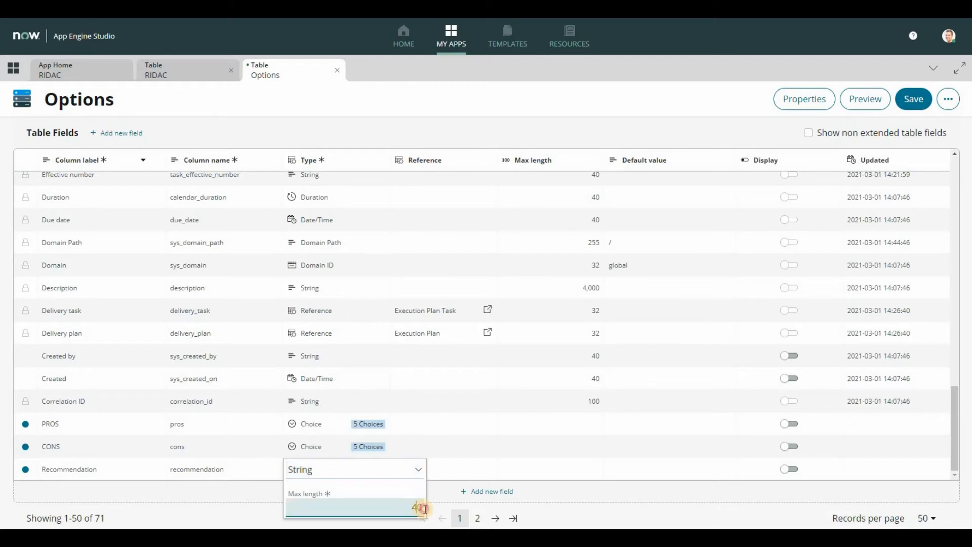
{"action": "type", "text": "00"}
{"action": "left_click", "coordinate": [441, 488]}
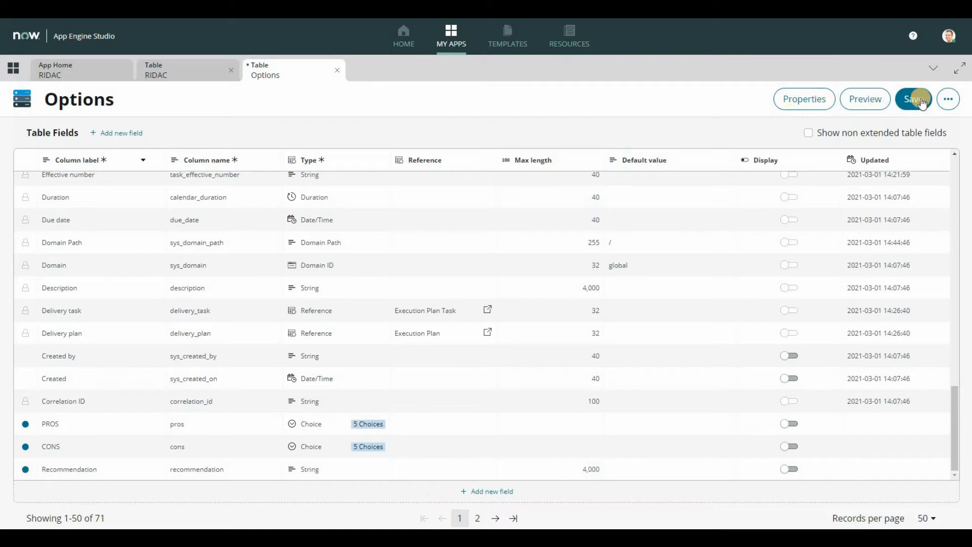
Step: Save the Options table and return to the RIDAC app's home page
{"action": "left_click", "coordinate": [898, 104]}
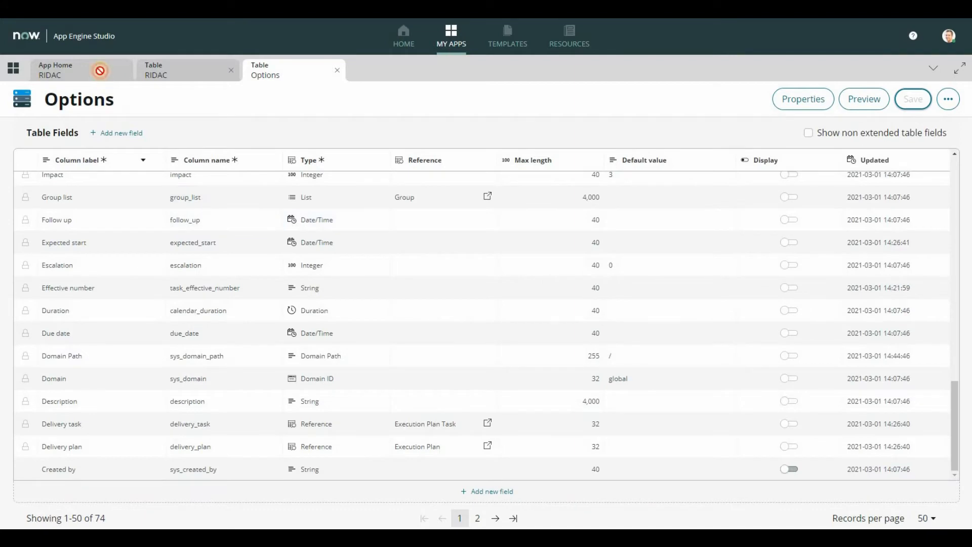
{"action": "left_click", "coordinate": [95, 70]}
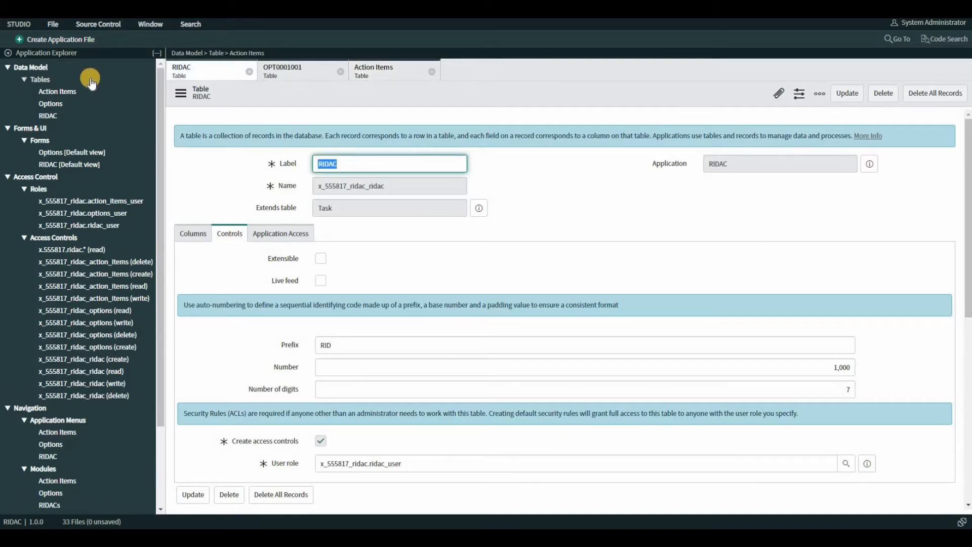
Step: Close the Action Items, OPT0001001 and RIDAC table records open in ServiceNow Studio
{"action": "left_click", "coordinate": [431, 71]}
{"action": "left_click", "coordinate": [340, 71]}
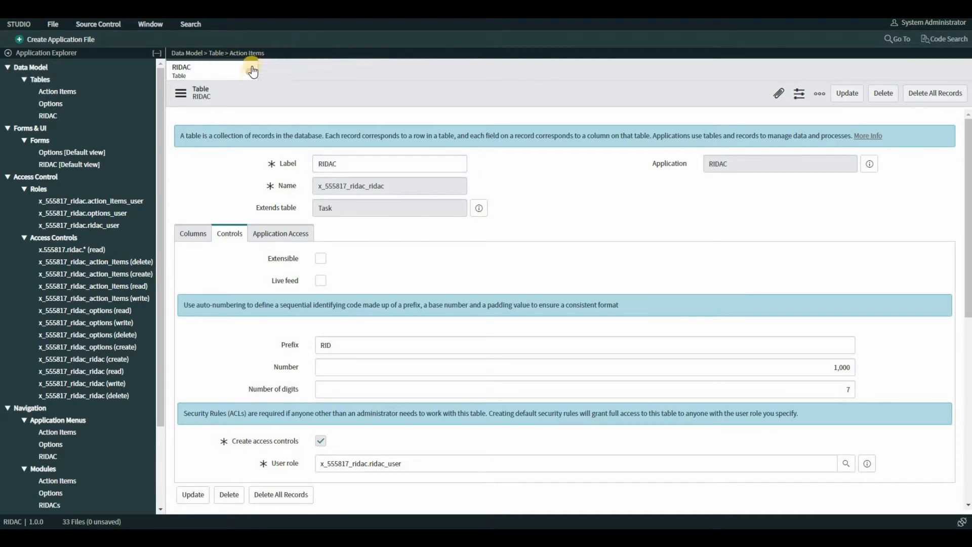
{"action": "left_click", "coordinate": [251, 72]}
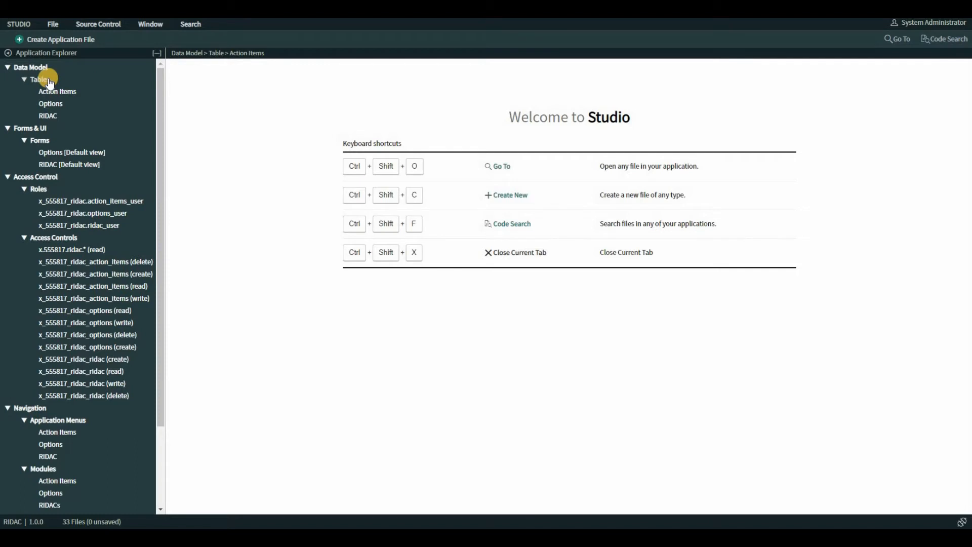
Step: Open an empty record form from the RIDAC table and bring up its Form Design
{"action": "left_click", "coordinate": [56, 116]}
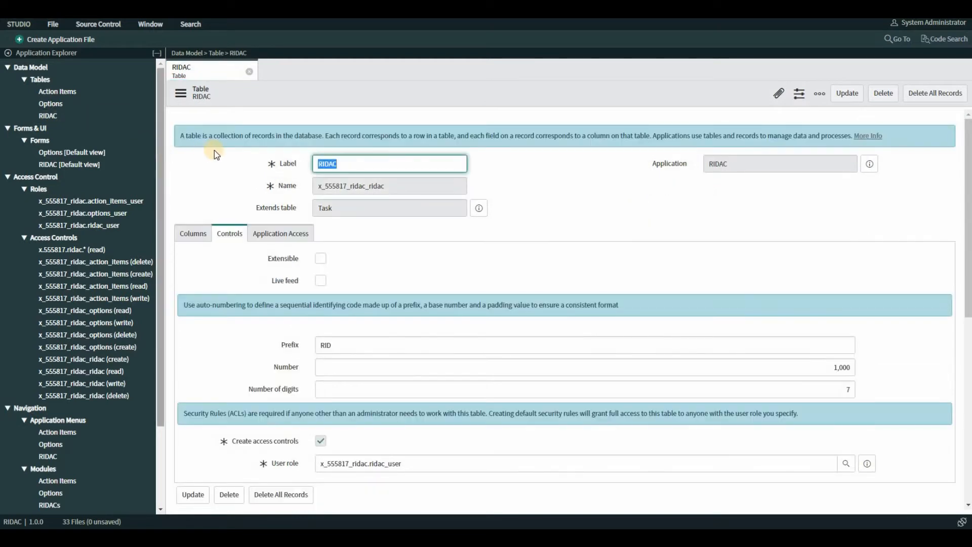
{"action": "scroll", "coordinate": [217, 193], "scroll_direction": "down", "scroll_amount": 4}
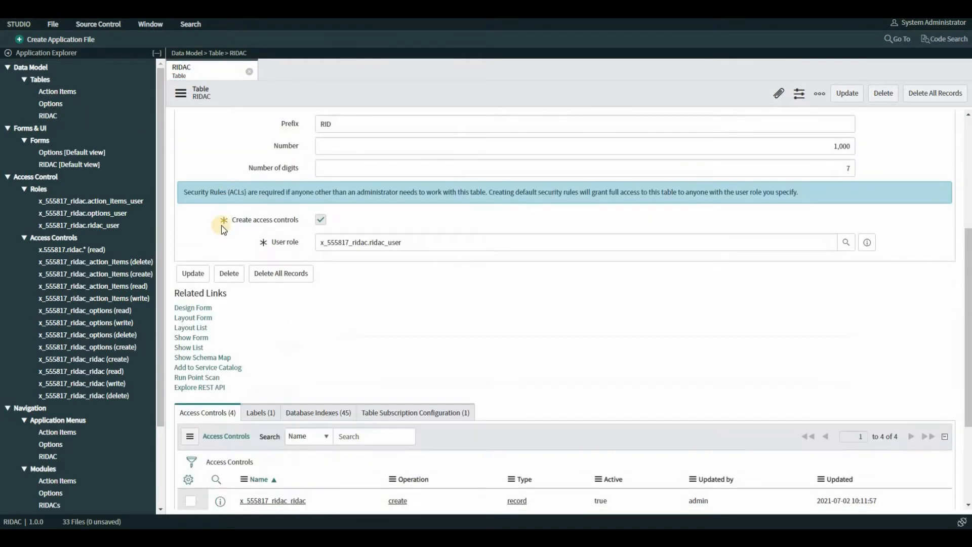
{"action": "left_click", "coordinate": [200, 342]}
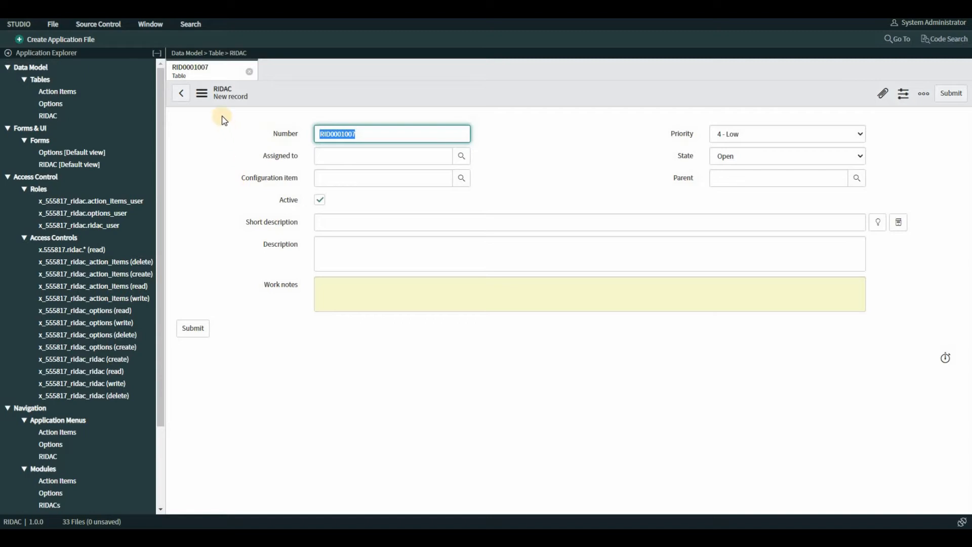
{"action": "left_click", "coordinate": [202, 95]}
{"action": "mouse_move", "coordinate": [227, 121]}
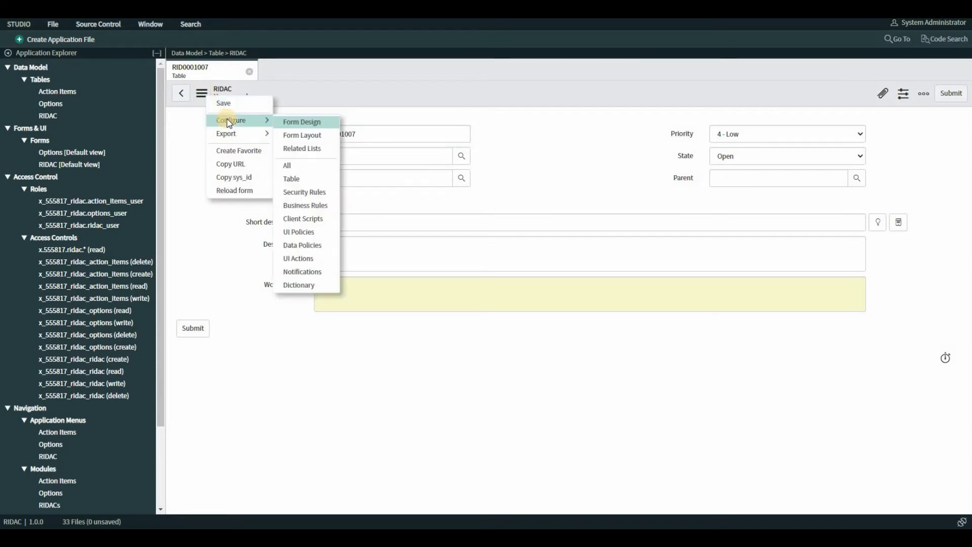
{"action": "left_click", "coordinate": [321, 122]}
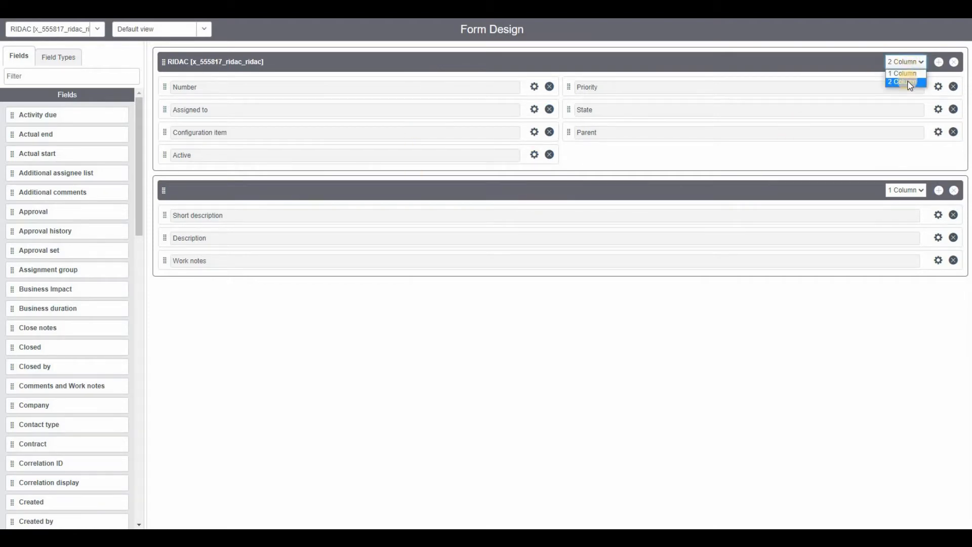
Step: Keep the form's first section at two columns and add the RIDAC Type field directly below Number
{"action": "left_click", "coordinate": [906, 82]}
{"action": "scroll", "coordinate": [142, 261], "scroll_direction": "down", "scroll_amount": 1}
{"action": "scroll", "coordinate": [142, 261], "scroll_direction": "down", "scroll_amount": 10}
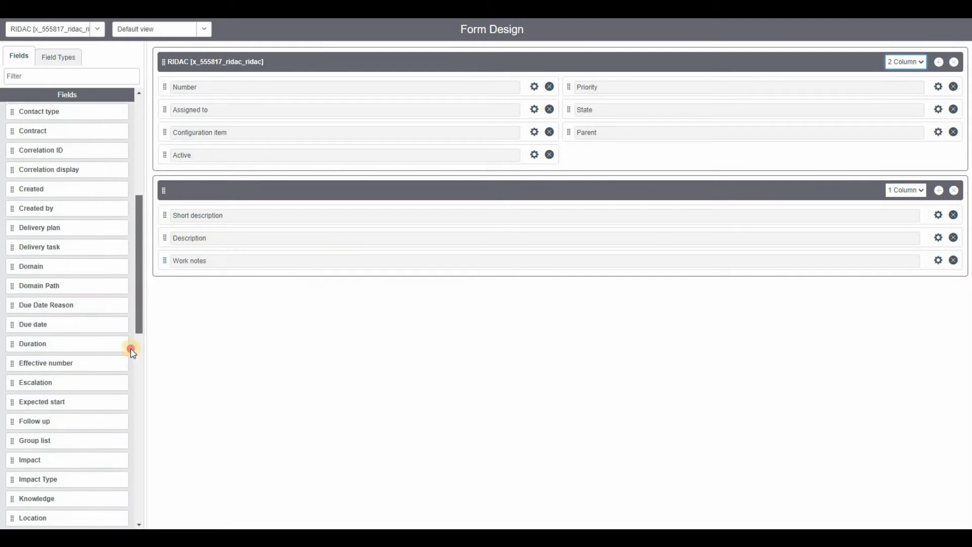
{"action": "scroll", "coordinate": [114, 458], "scroll_direction": "down", "scroll_amount": 10}
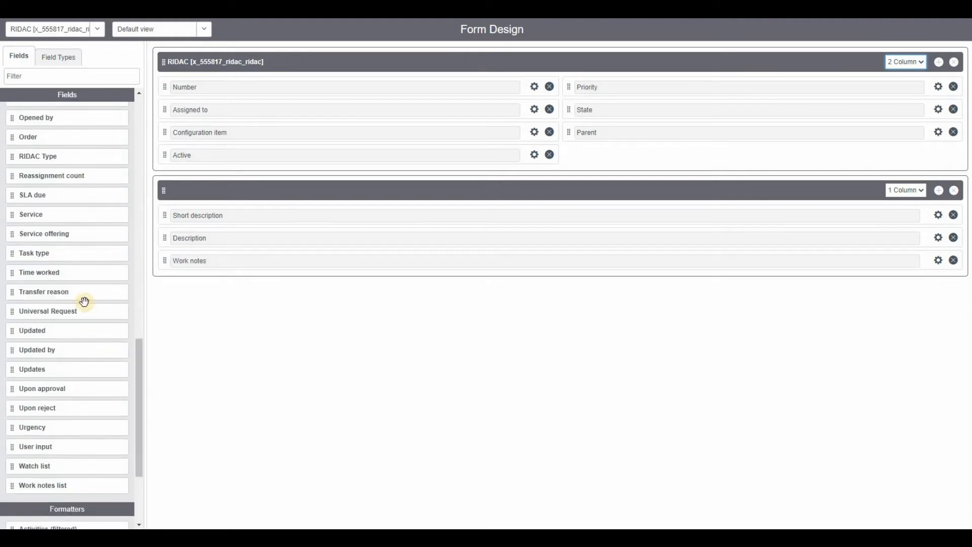
{"action": "left_click_drag", "start_coordinate": [44, 156], "coordinate": [234, 110]}
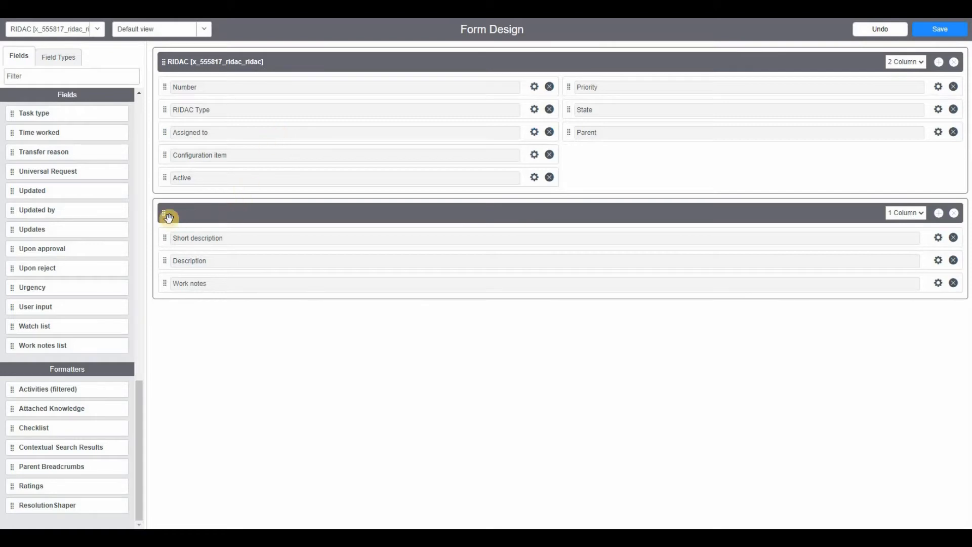
Step: Add the Impact Type and Business Impact fields below Work notes in the form's second section
{"action": "scroll", "coordinate": [76, 213], "scroll_direction": "up", "scroll_amount": 7}
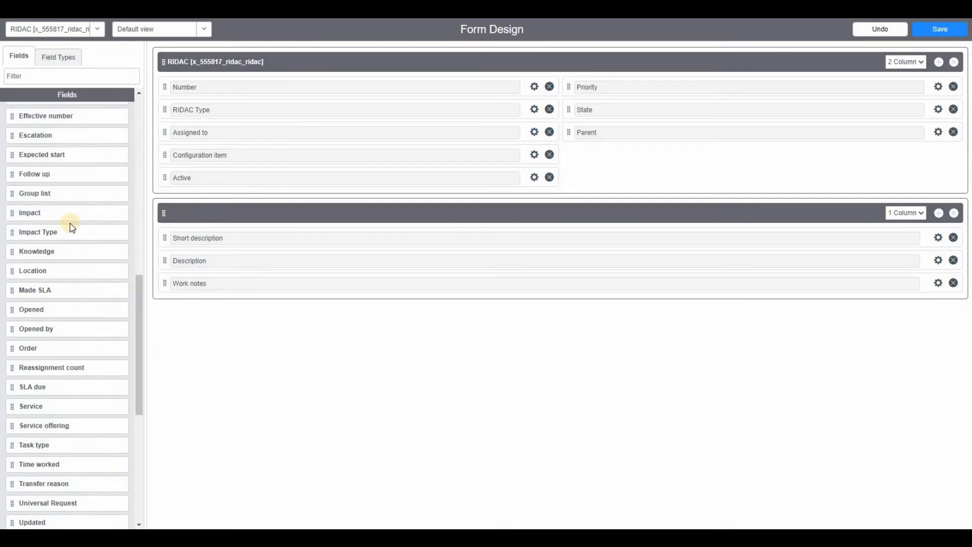
{"action": "left_click_drag", "start_coordinate": [147, 253], "coordinate": [212, 310]}
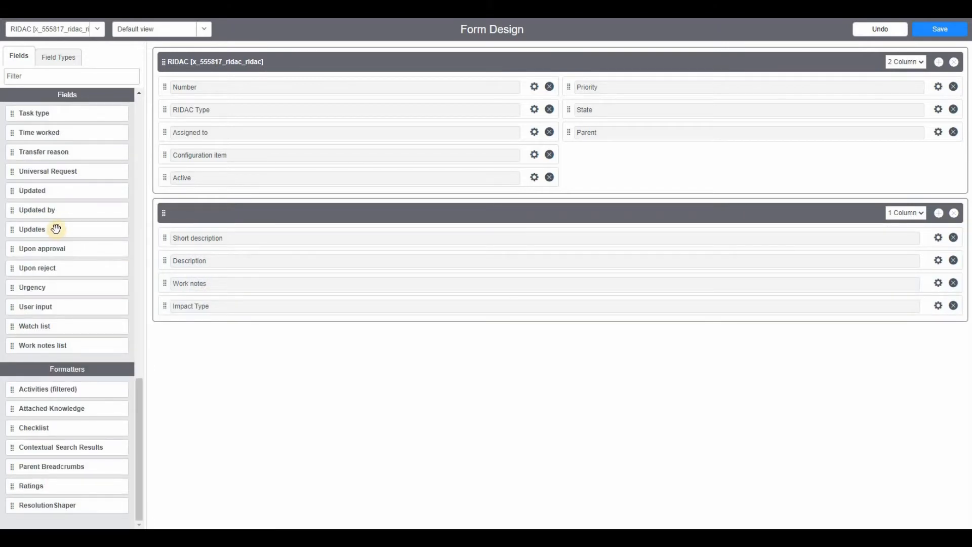
{"action": "scroll", "coordinate": [56, 229], "scroll_direction": "up", "scroll_amount": 3}
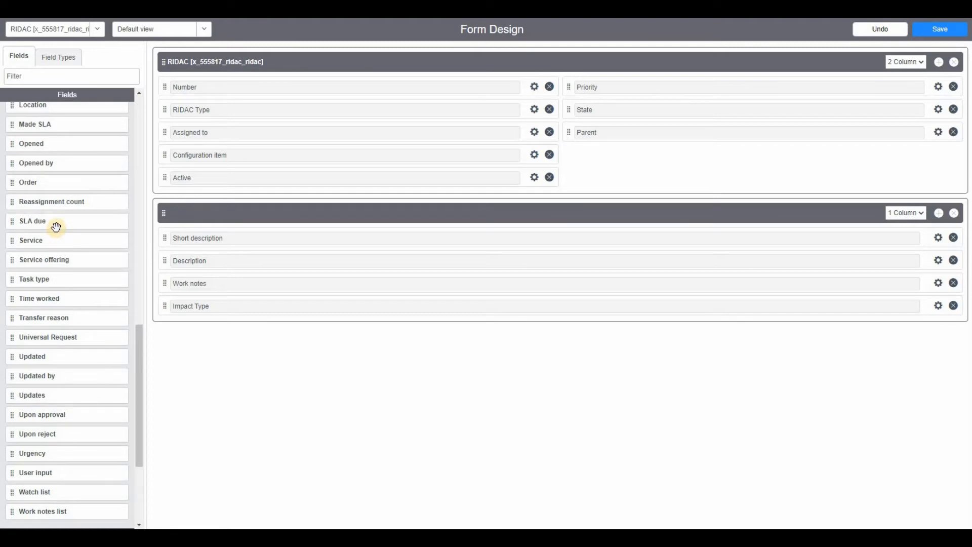
{"action": "scroll", "coordinate": [57, 227], "scroll_direction": "up", "scroll_amount": 5}
{"action": "scroll", "coordinate": [56, 227], "scroll_direction": "up", "scroll_amount": 6}
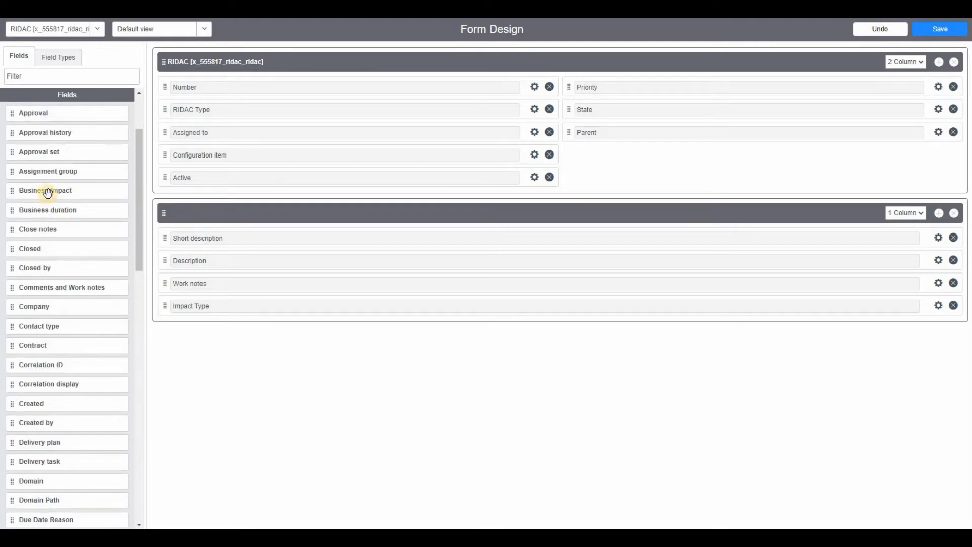
{"action": "left_click_drag", "start_coordinate": [47, 191], "coordinate": [213, 332]}
Step: Add the Due Date Reason and Due date fields below Business Impact in the second section
{"action": "scroll", "coordinate": [71, 296], "scroll_direction": "up", "scroll_amount": 15}
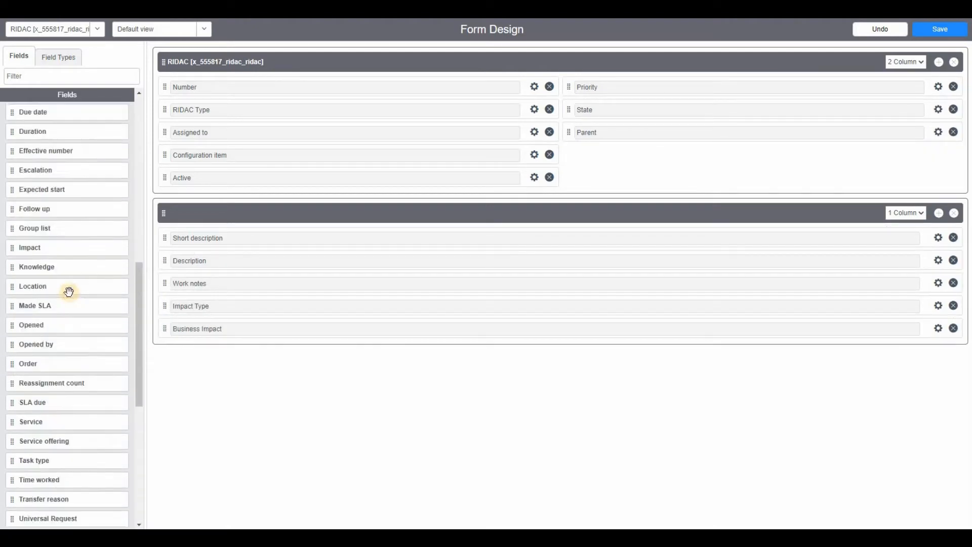
{"action": "scroll", "coordinate": [69, 292], "scroll_direction": "up", "scroll_amount": 1}
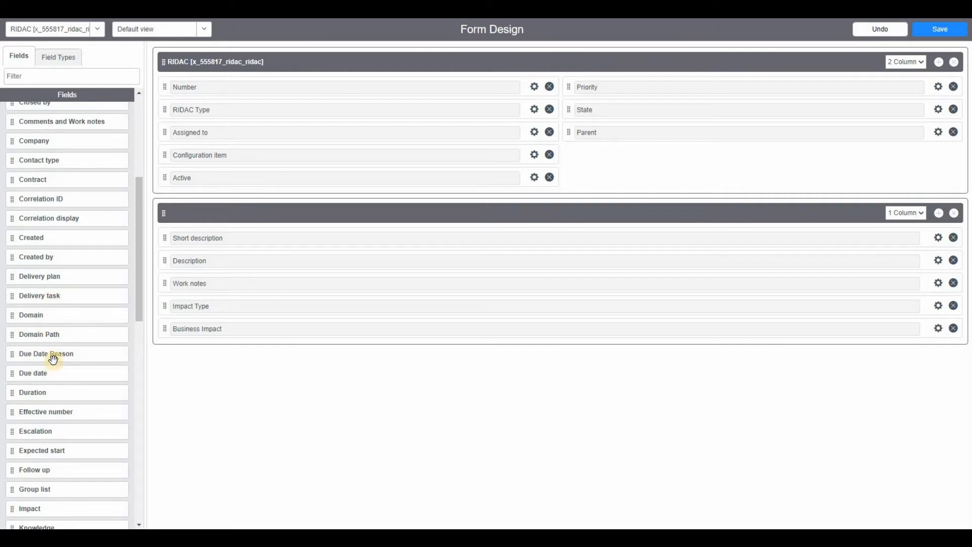
{"action": "left_click_drag", "start_coordinate": [238, 353], "coordinate": [217, 354]}
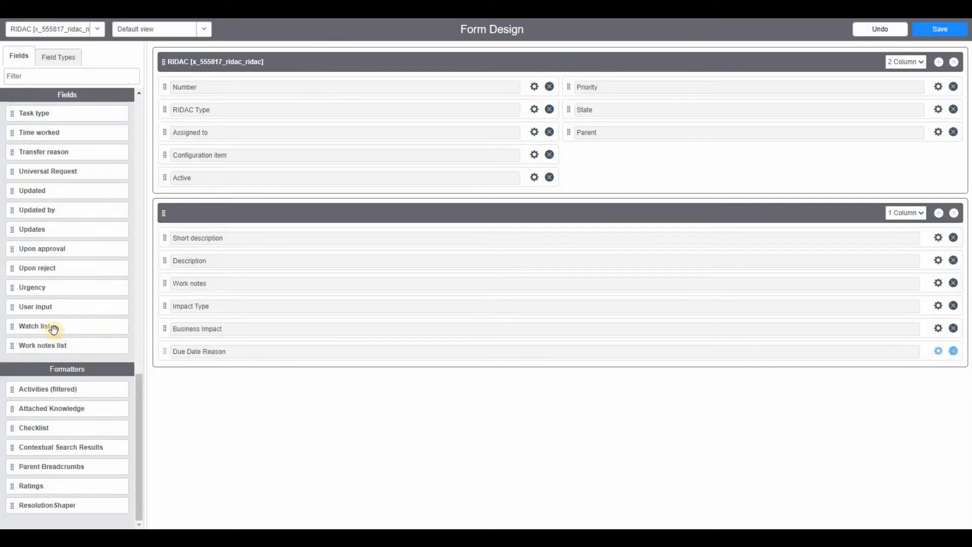
{"action": "scroll", "coordinate": [32, 265], "scroll_direction": "up", "scroll_amount": 2}
{"action": "scroll", "coordinate": [37, 284], "scroll_direction": "up", "scroll_amount": 15}
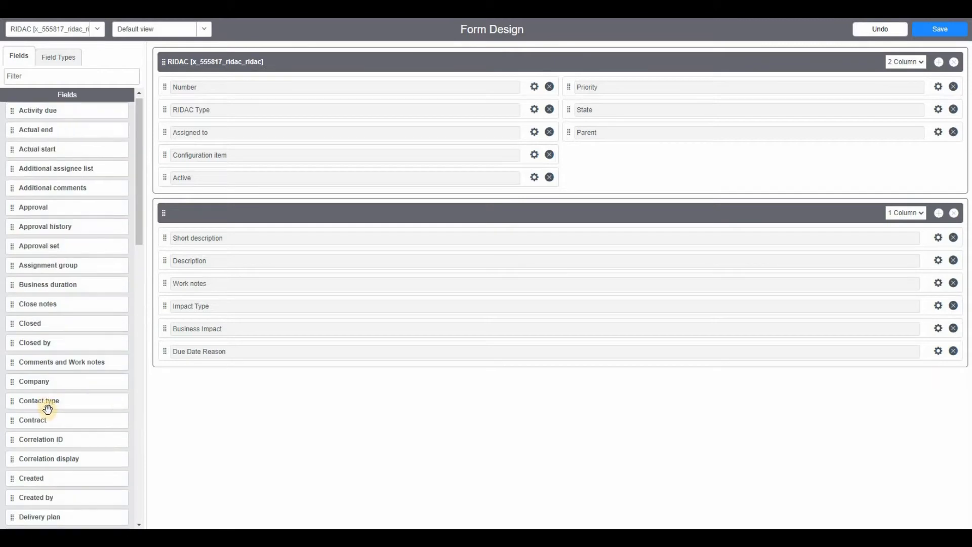
{"action": "scroll", "coordinate": [46, 392], "scroll_direction": "down", "scroll_amount": 3}
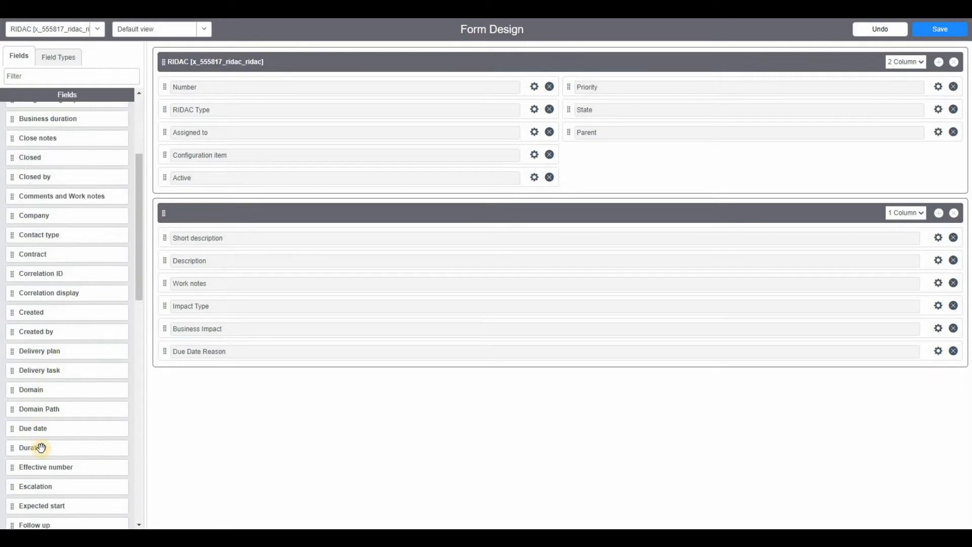
{"action": "left_click_drag", "start_coordinate": [227, 383], "coordinate": [219, 362]}
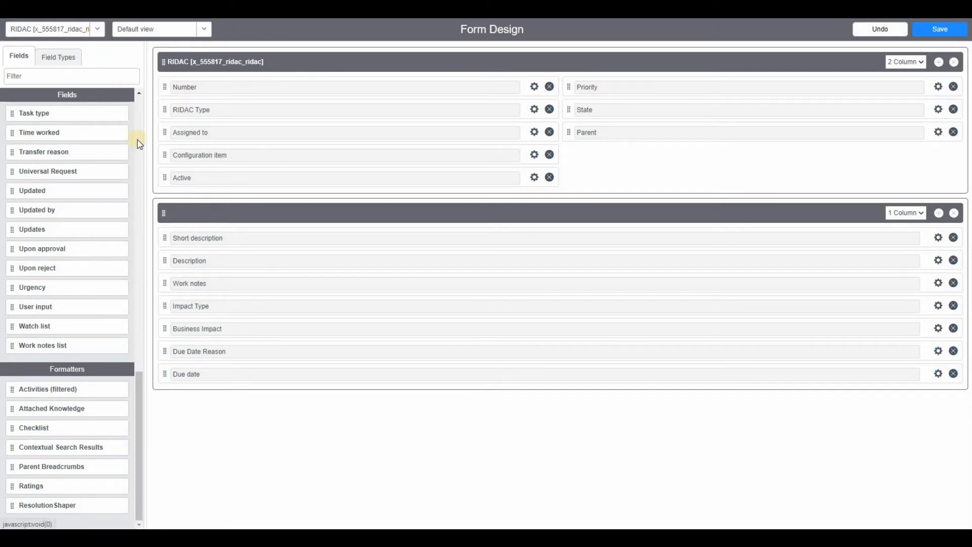
{"action": "left_click", "coordinate": [334, 213]}
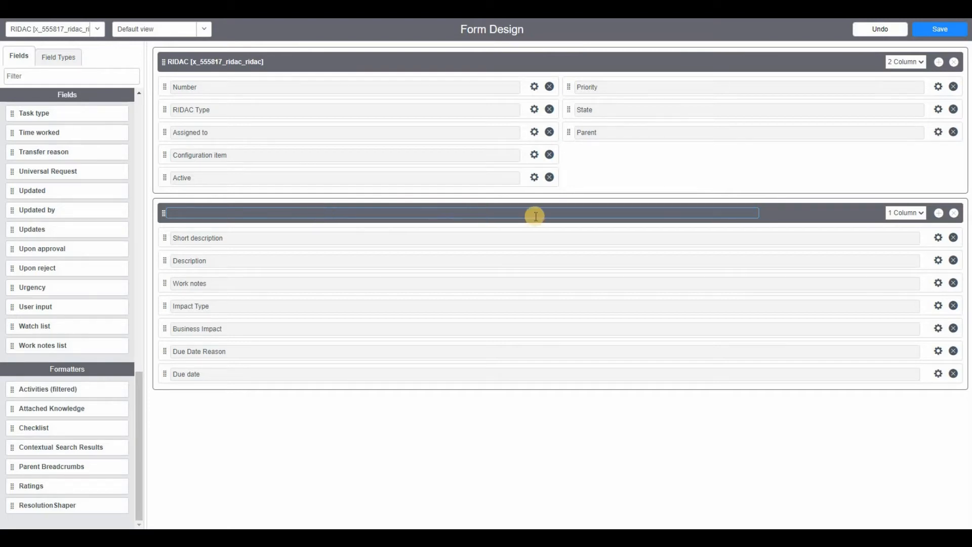
{"action": "left_click", "coordinate": [896, 64]}
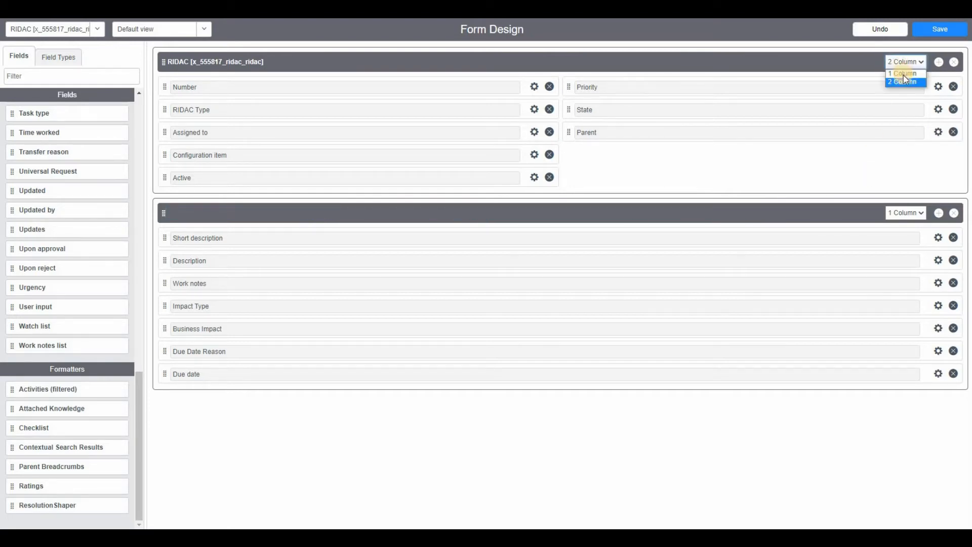
{"action": "left_click", "coordinate": [903, 81]}
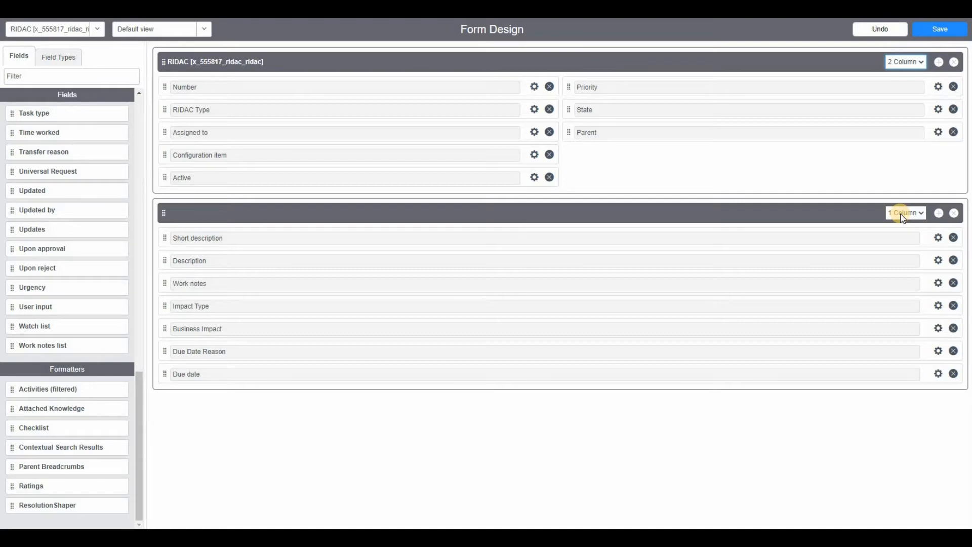
Step: Add a new section below the second one, name it Impact and set it to one column
{"action": "left_click", "coordinate": [939, 213]}
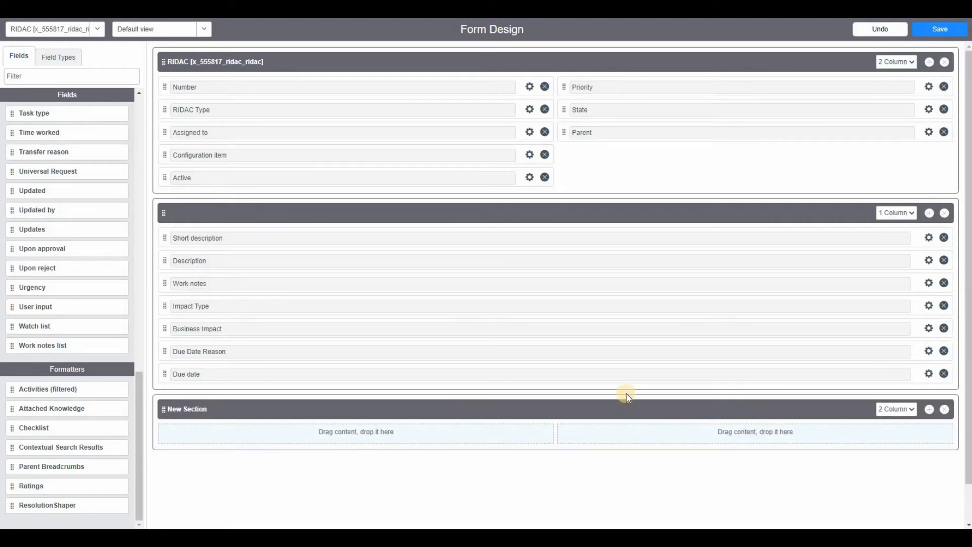
{"action": "left_click", "coordinate": [226, 408]}
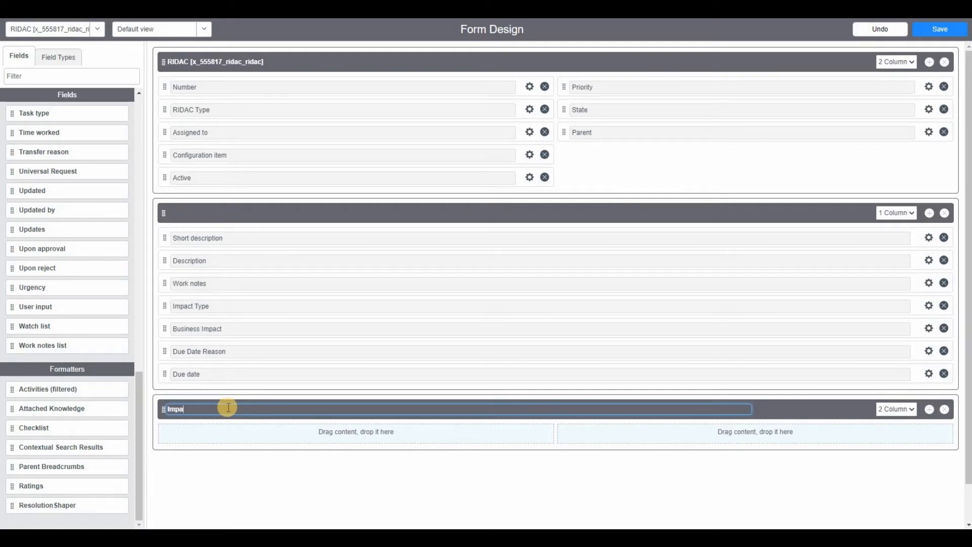
{"action": "left_click", "coordinate": [906, 409]}
{"action": "left_click", "coordinate": [894, 421]}
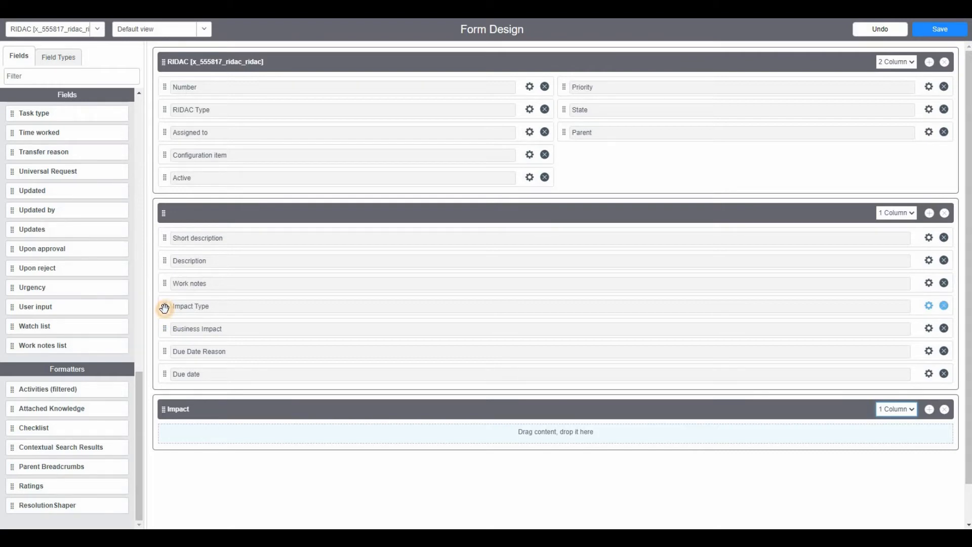
Step: Move Impact Type, Business Impact, Due date and Due Date Reason, in that order, into the Impact section
{"action": "left_click_drag", "start_coordinate": [164, 308], "coordinate": [163, 416]}
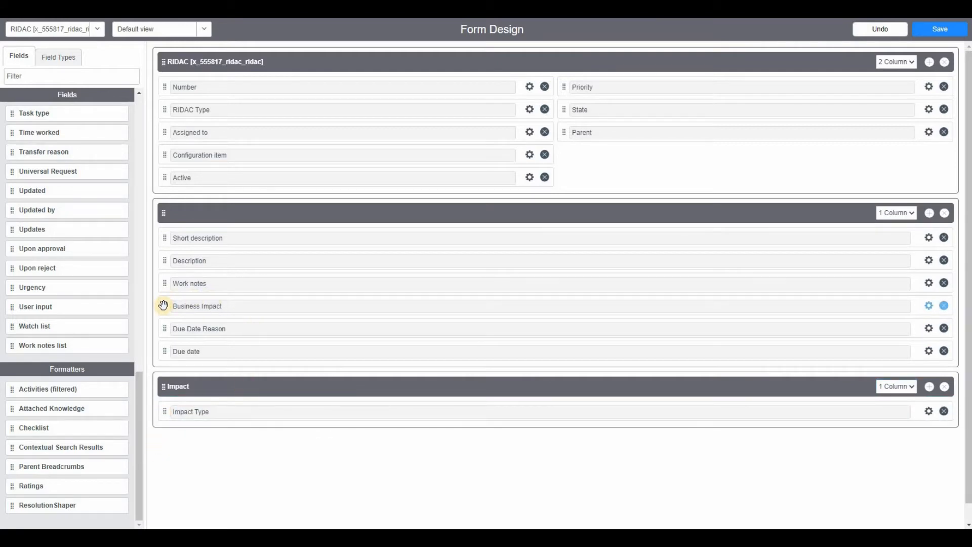
{"action": "left_click_drag", "start_coordinate": [164, 307], "coordinate": [170, 413]}
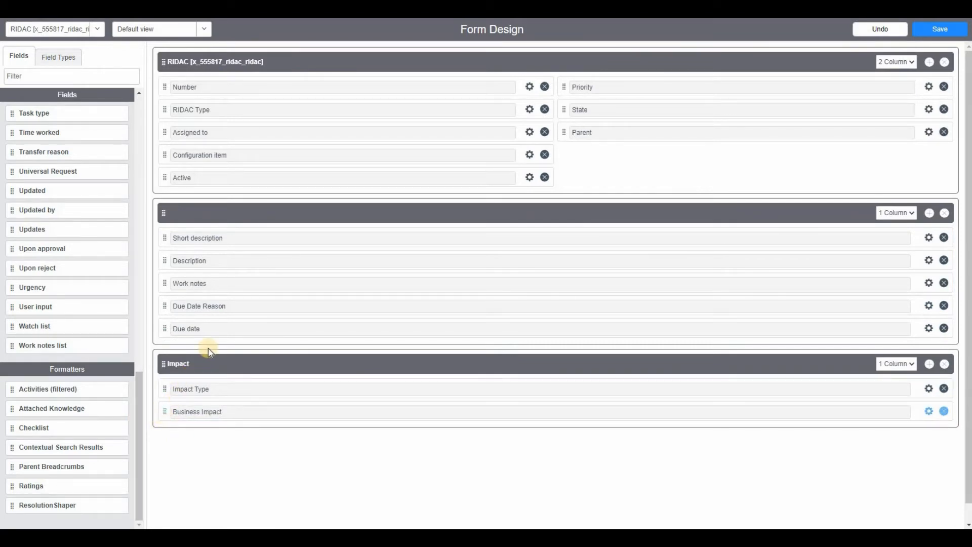
{"action": "left_click_drag", "start_coordinate": [165, 305], "coordinate": [185, 411]}
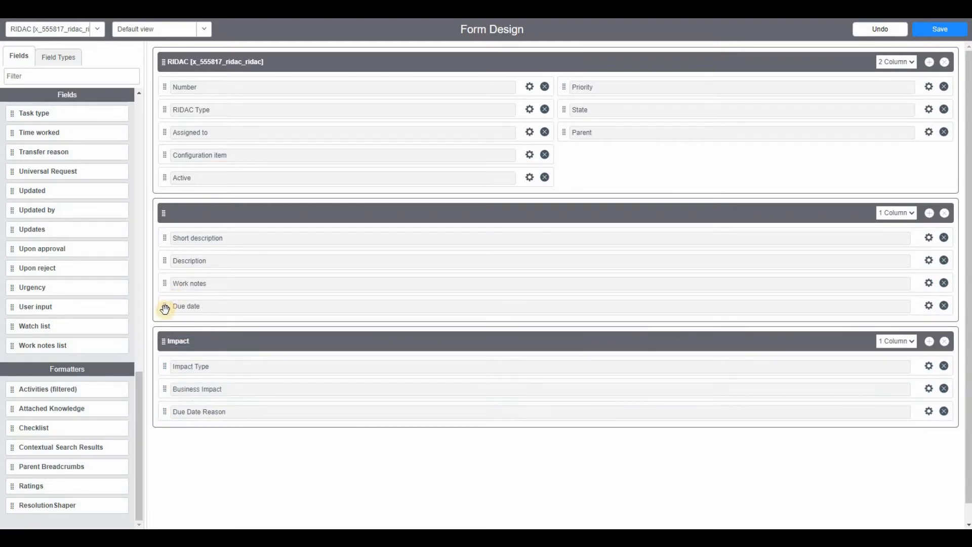
{"action": "left_click_drag", "start_coordinate": [165, 306], "coordinate": [176, 422]}
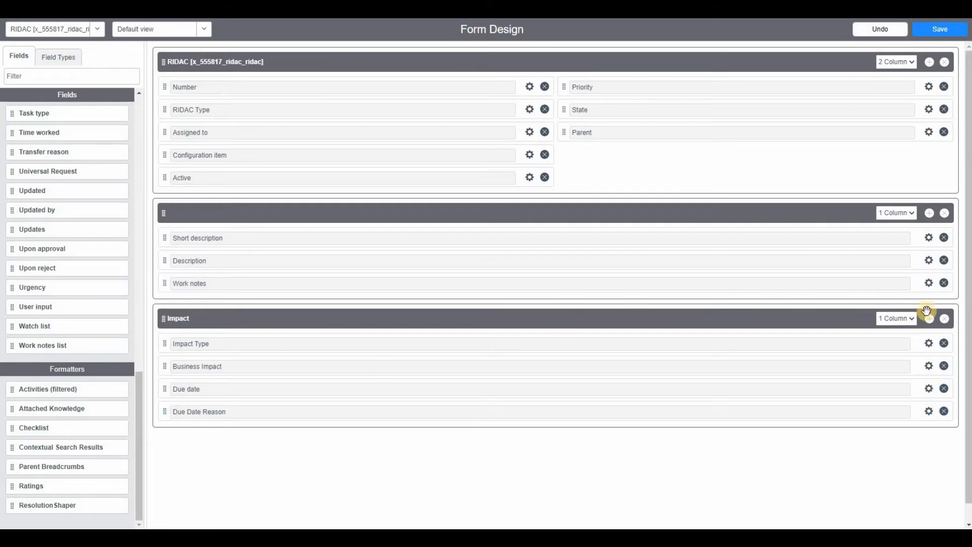
Step: Add a one-column Notes section below Impact holding Work notes and the Activities (filtered) formatter
{"action": "left_click", "coordinate": [929, 319]}
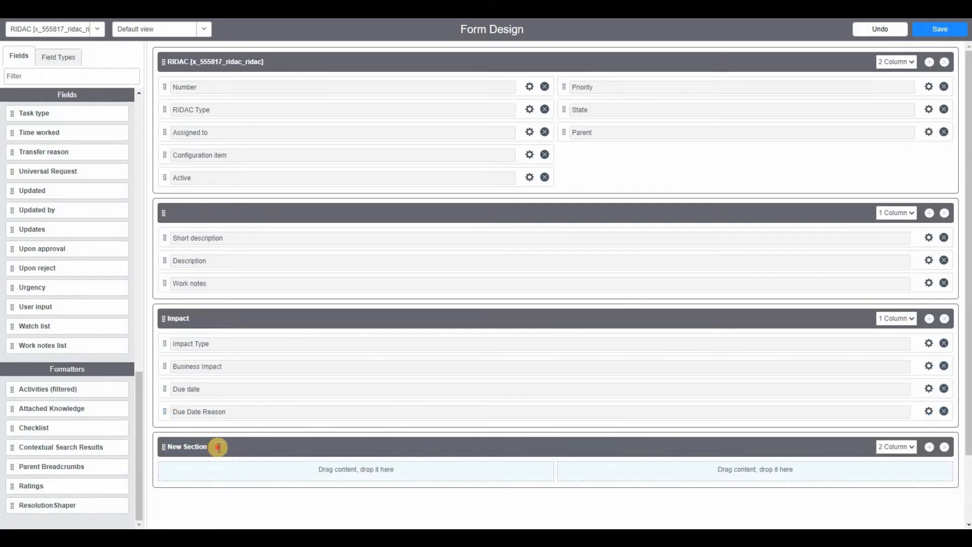
{"action": "type", "text": "Notes"}
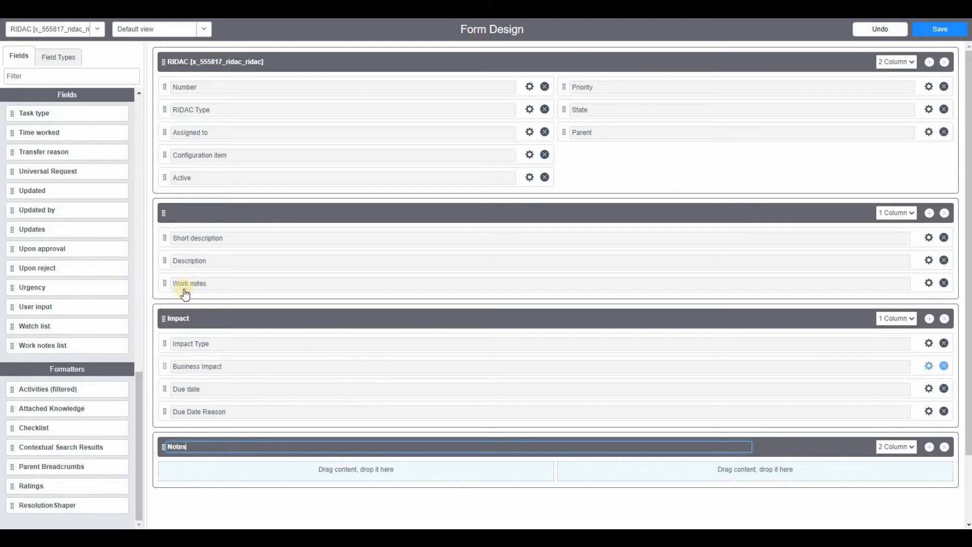
{"action": "left_click_drag", "start_coordinate": [171, 334], "coordinate": [166, 459]}
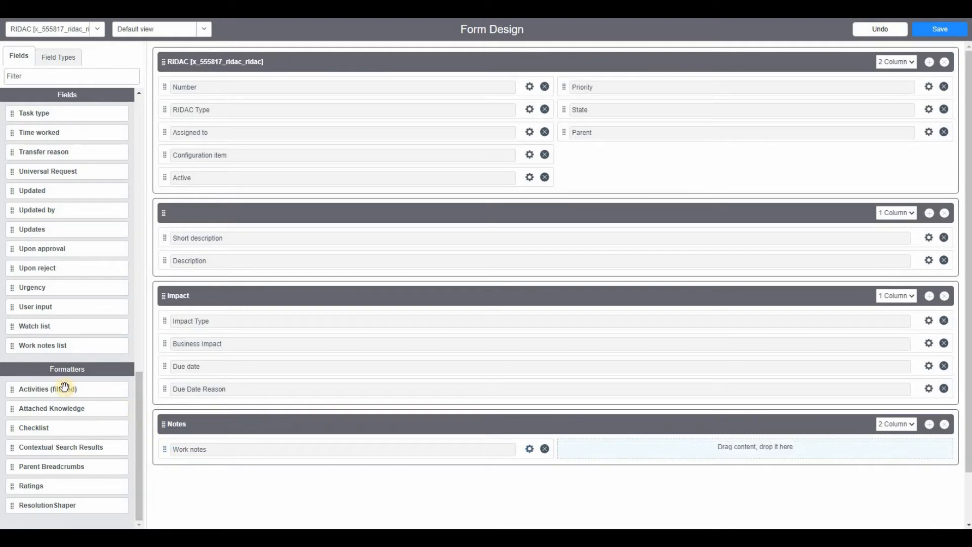
{"action": "left_click_drag", "start_coordinate": [203, 457], "coordinate": [216, 472]}
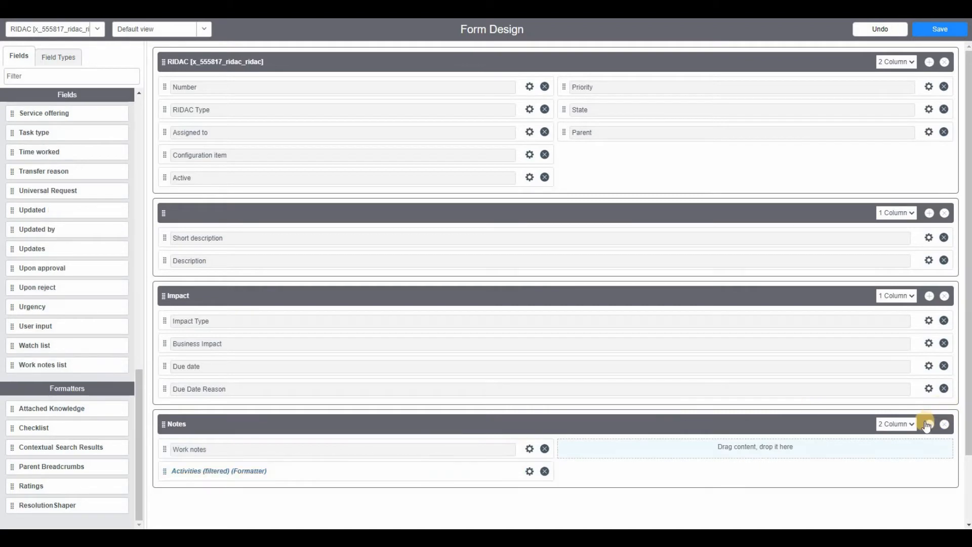
{"action": "left_click", "coordinate": [898, 422]}
{"action": "left_click", "coordinate": [897, 439]}
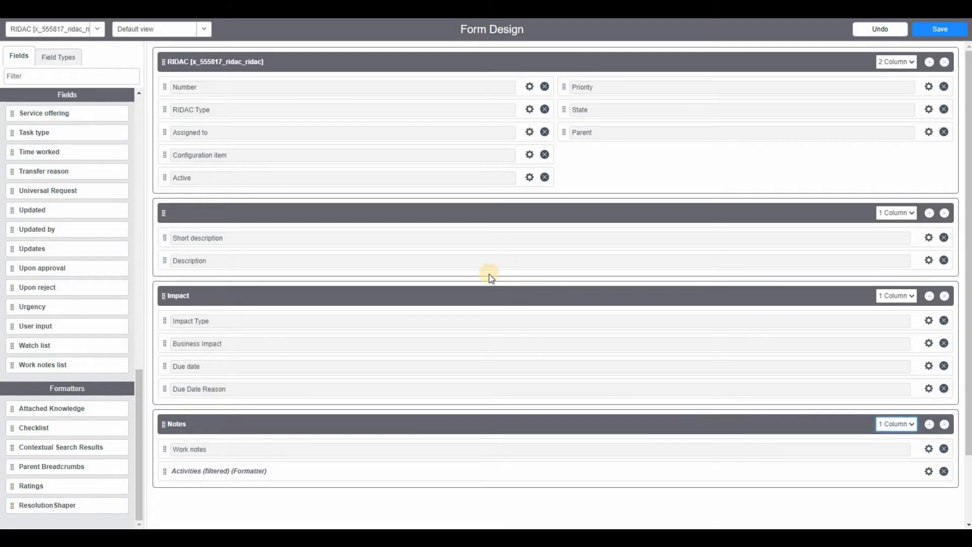
Step: Examine the RIDAC Type field's properties, including its default value, choice type and list of choices
{"action": "left_click", "coordinate": [530, 110]}
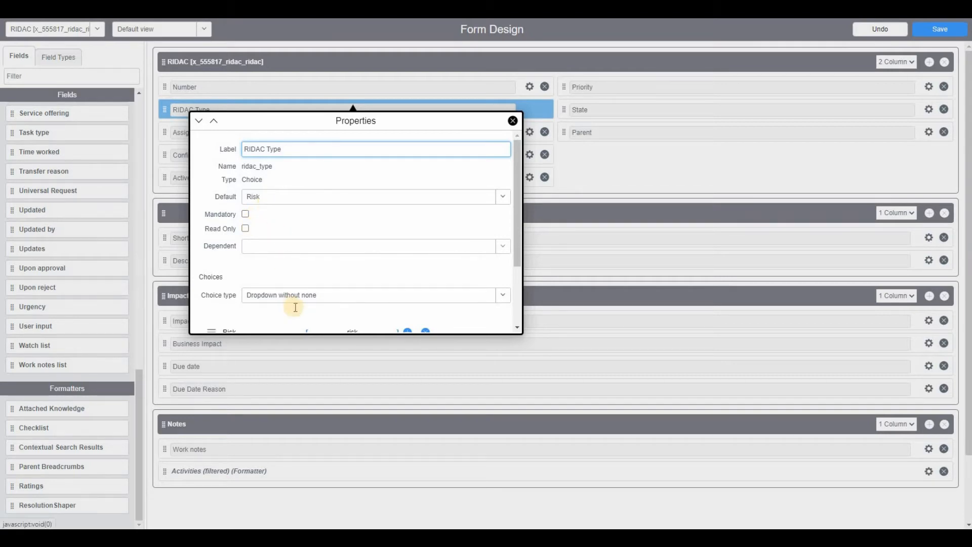
{"action": "scroll", "coordinate": [295, 307], "scroll_direction": "down", "scroll_amount": 2}
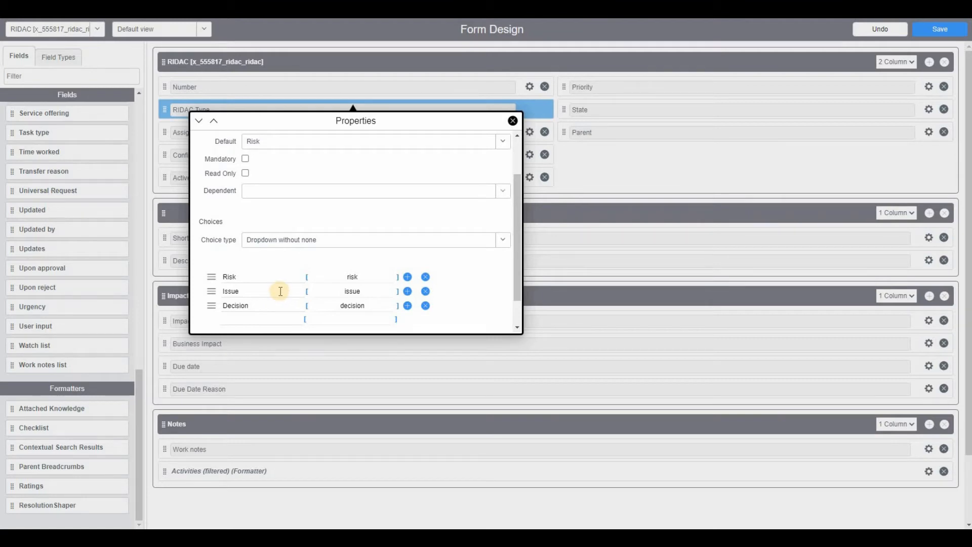
{"action": "left_click", "coordinate": [513, 120]}
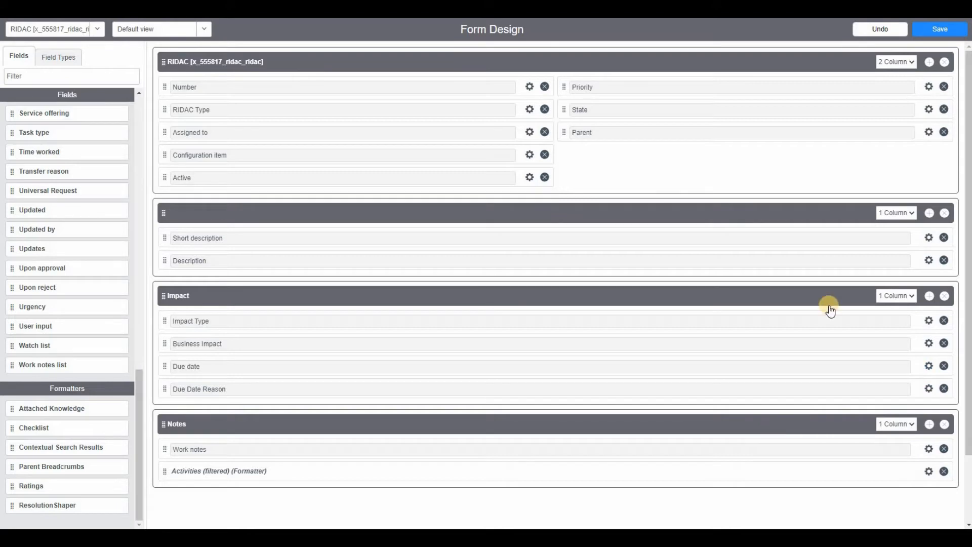
Step: Save the RIDAC form design and check the Impact and Notes sections on the reloaded new record form
{"action": "left_click", "coordinate": [936, 29]}
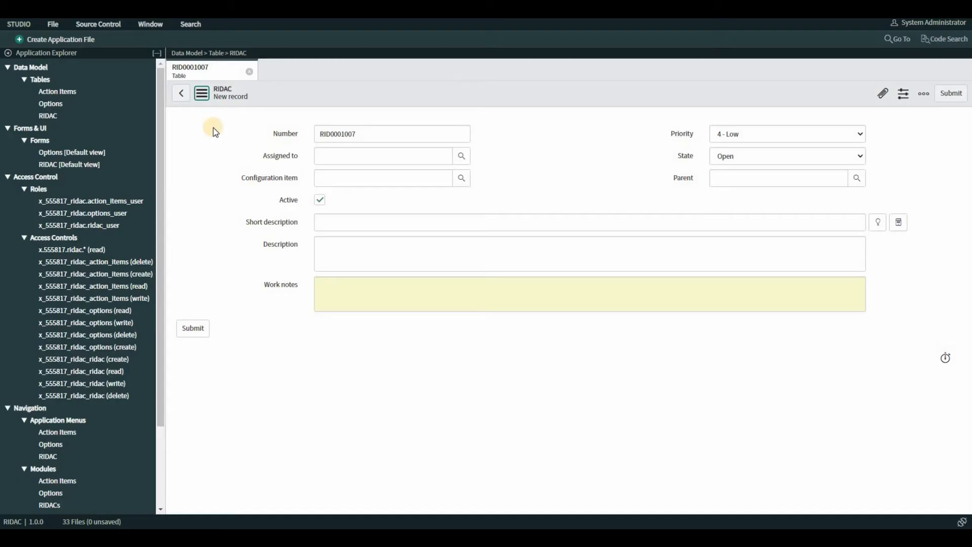
{"action": "left_click", "coordinate": [202, 95]}
{"action": "left_click", "coordinate": [229, 191]}
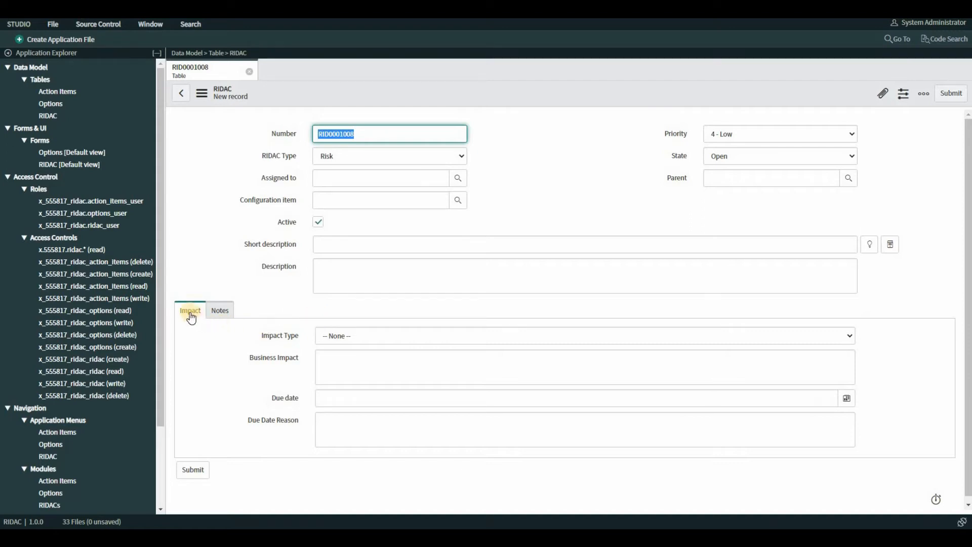
{"action": "left_click", "coordinate": [221, 311]}
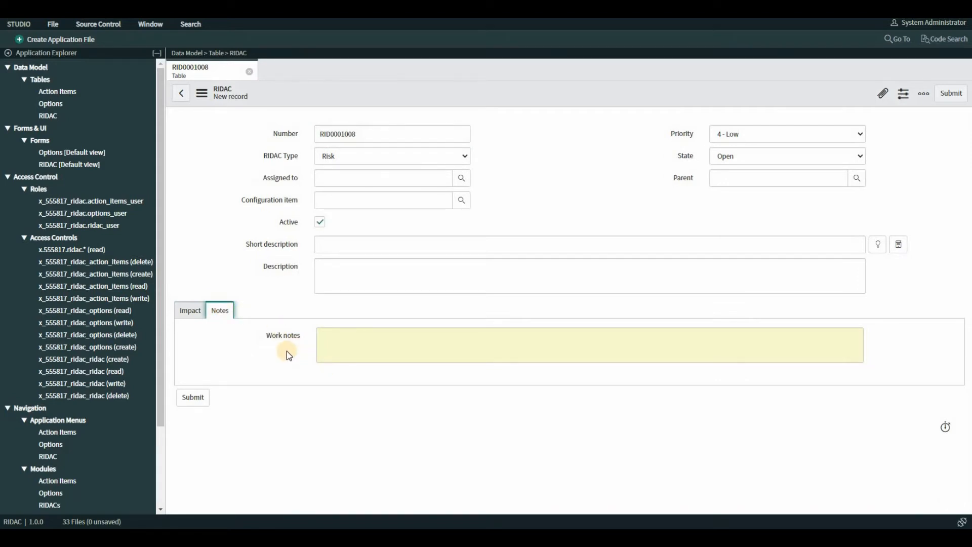
{"action": "left_click", "coordinate": [197, 312]}
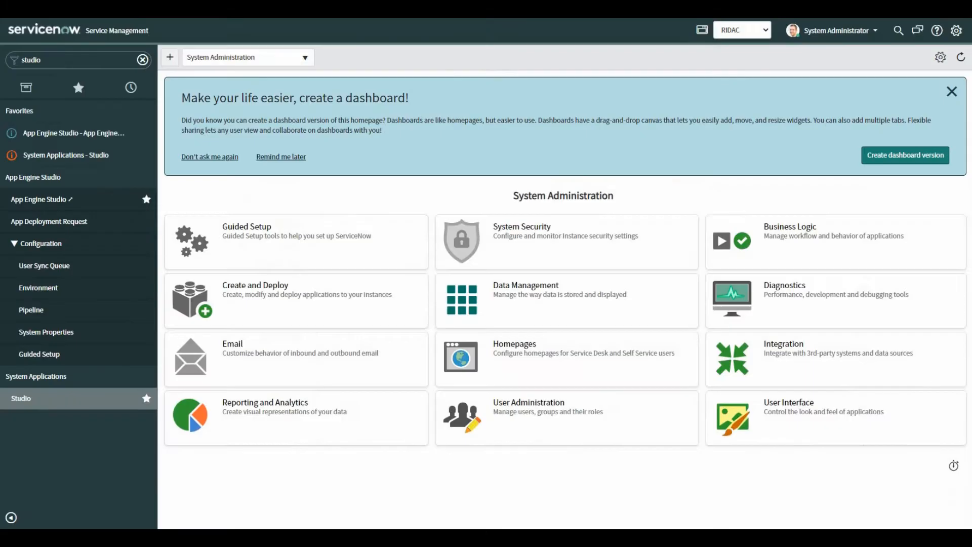
Step: Turn off Tabbed forms in the system's form settings and reload the new RIDAC record form in Studio
{"action": "left_click", "coordinate": [957, 31]}
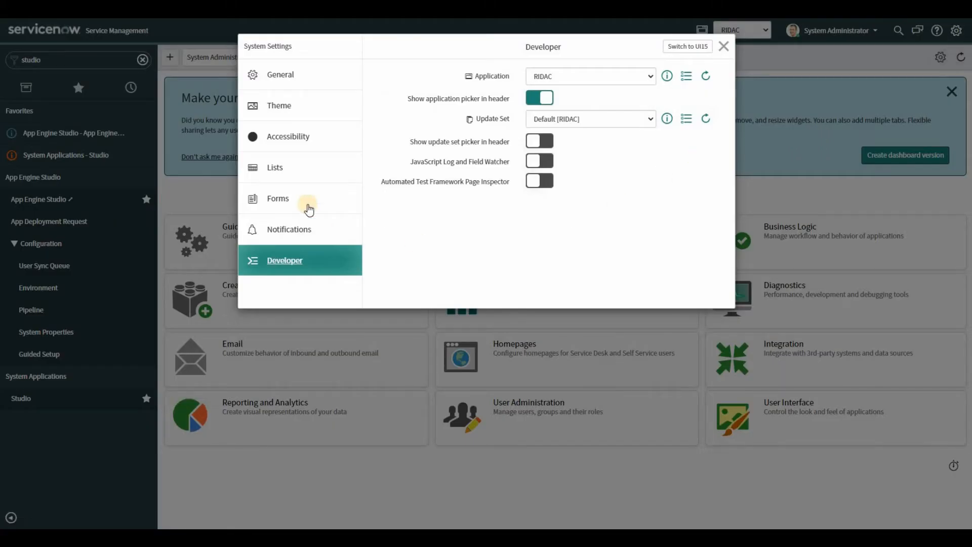
{"action": "left_click", "coordinate": [278, 202]}
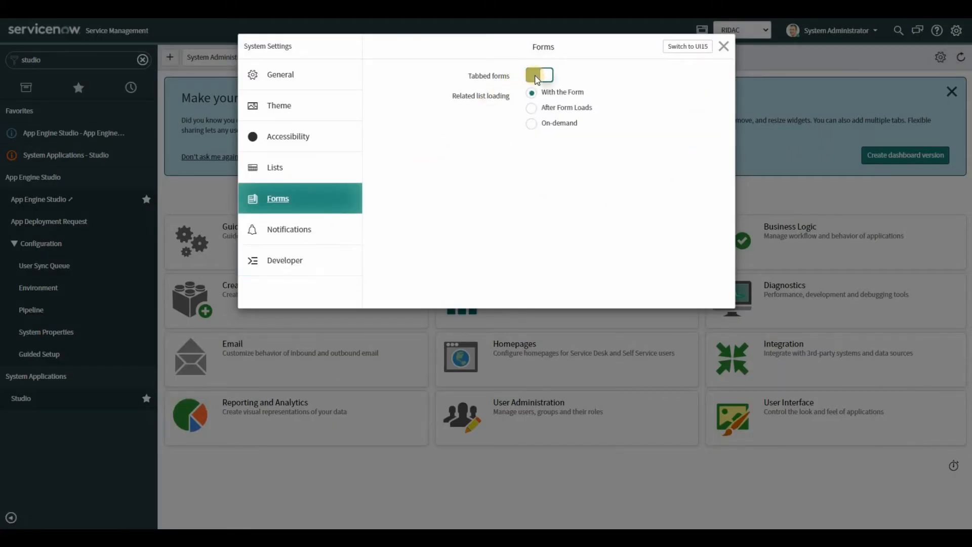
{"action": "left_click", "coordinate": [538, 76]}
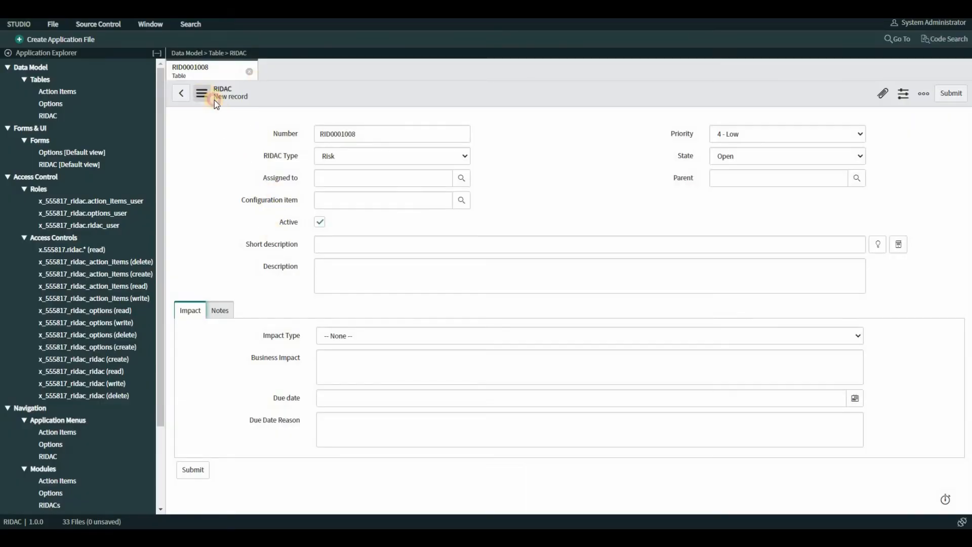
{"action": "left_click", "coordinate": [204, 96]}
{"action": "left_click", "coordinate": [234, 193]}
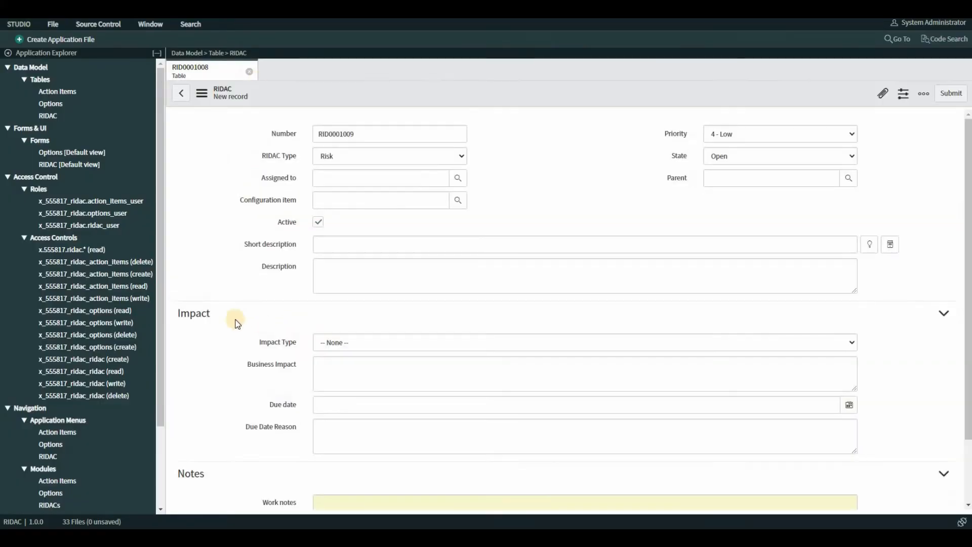
Step: Collapse and expand the Impact and Notes sections on the new RIDAC record form
{"action": "left_click", "coordinate": [942, 312]}
{"action": "left_click", "coordinate": [950, 342]}
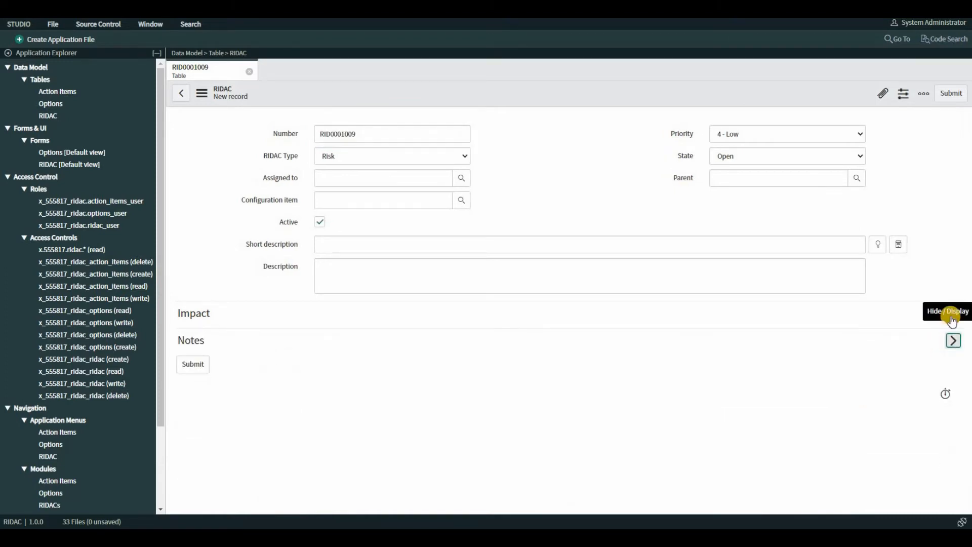
{"action": "left_click", "coordinate": [953, 315]}
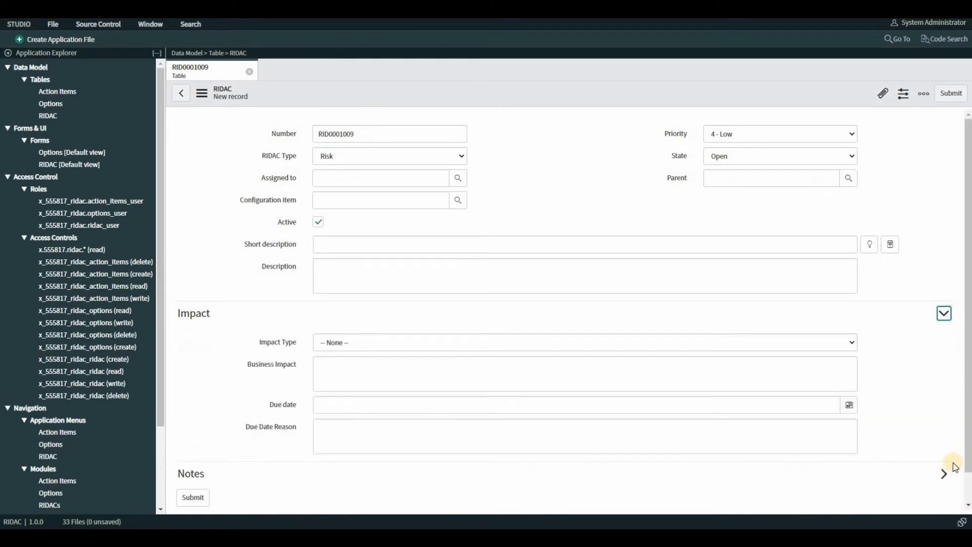
{"action": "left_click", "coordinate": [945, 474]}
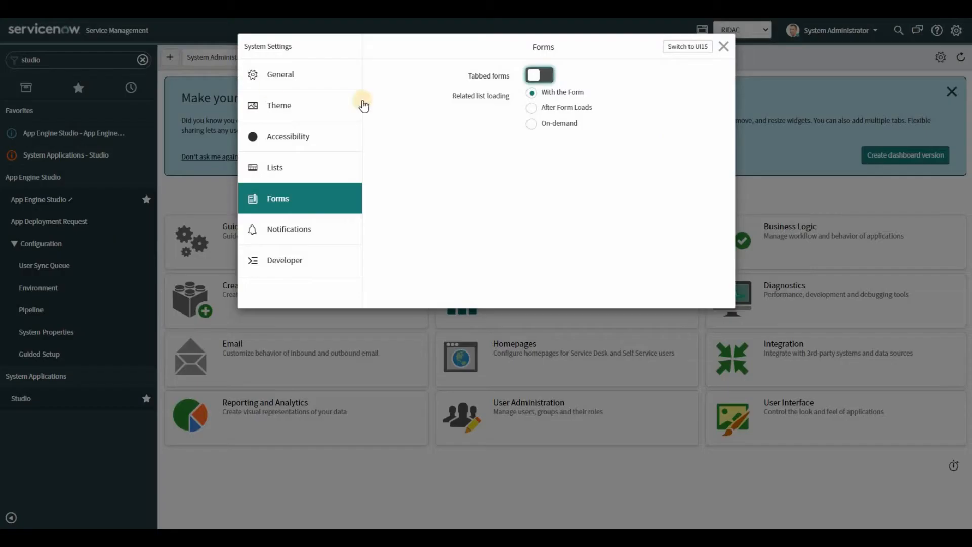
Step: Turn Tabbed forms back on in the system's form settings and reload the new RIDAC record form
{"action": "left_click", "coordinate": [537, 75]}
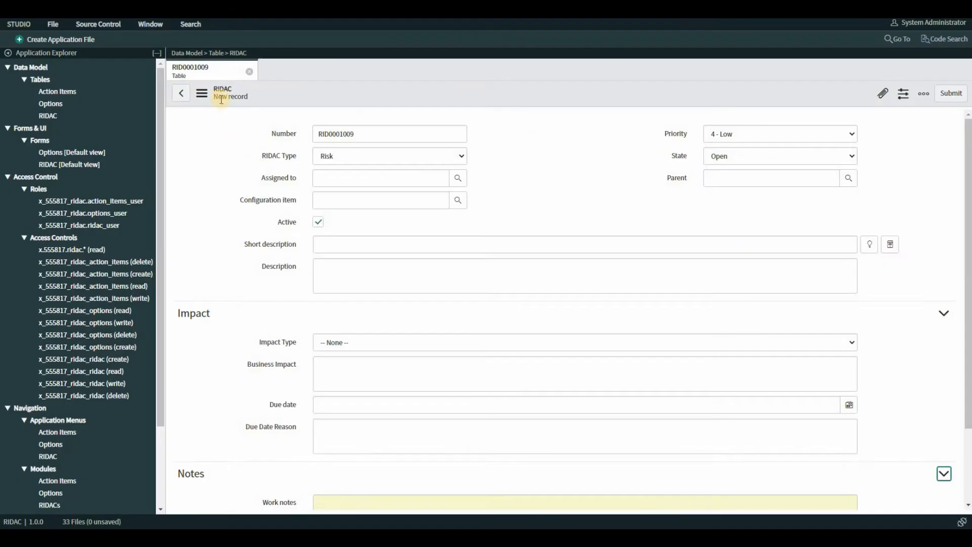
{"action": "left_click", "coordinate": [201, 92]}
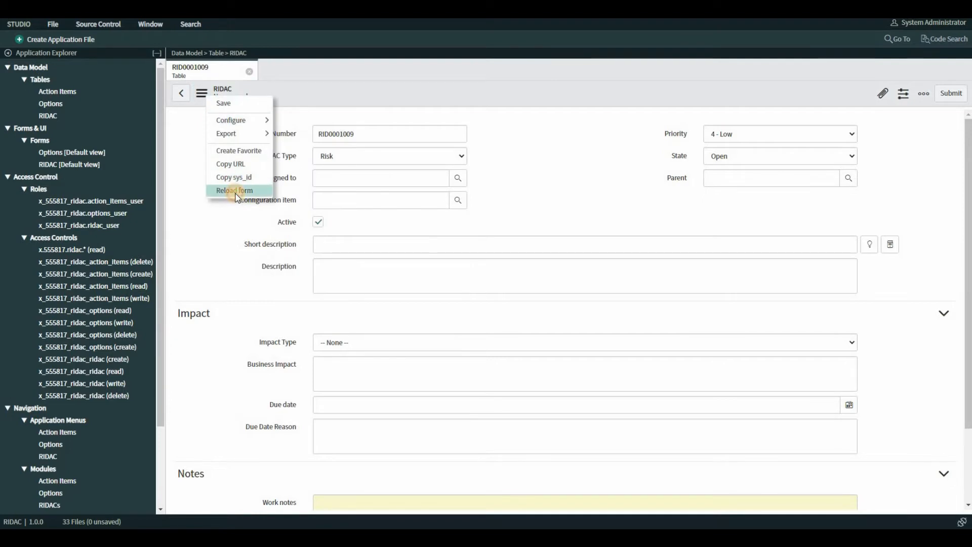
{"action": "left_click", "coordinate": [236, 191]}
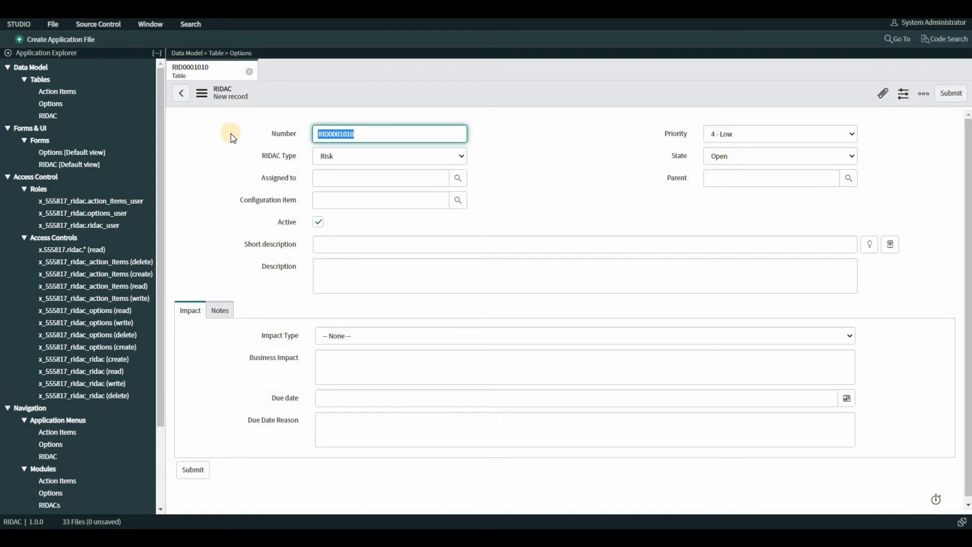
Step: Open the Options table from the application's data model and launch Form Design for it
{"action": "left_click", "coordinate": [57, 104]}
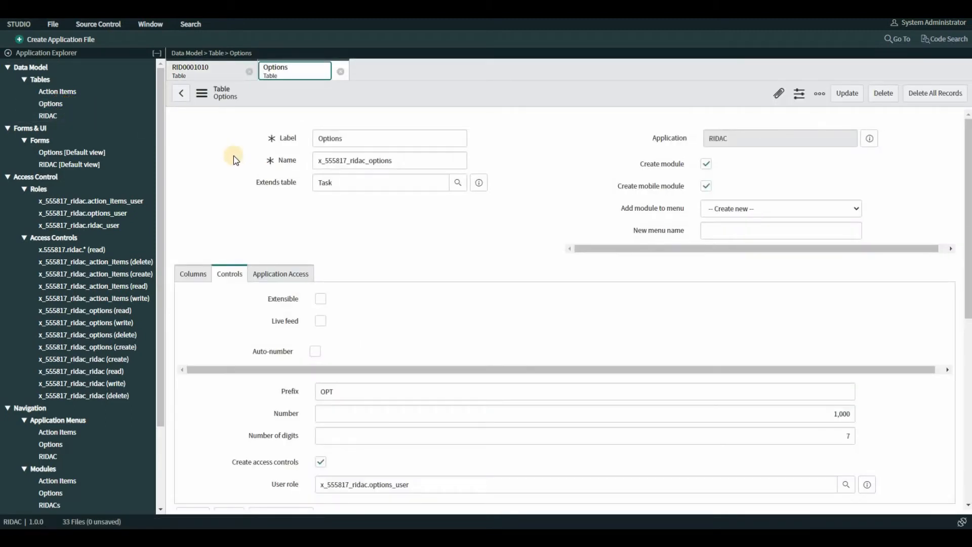
{"action": "scroll", "coordinate": [233, 155], "scroll_direction": "down", "scroll_amount": 5}
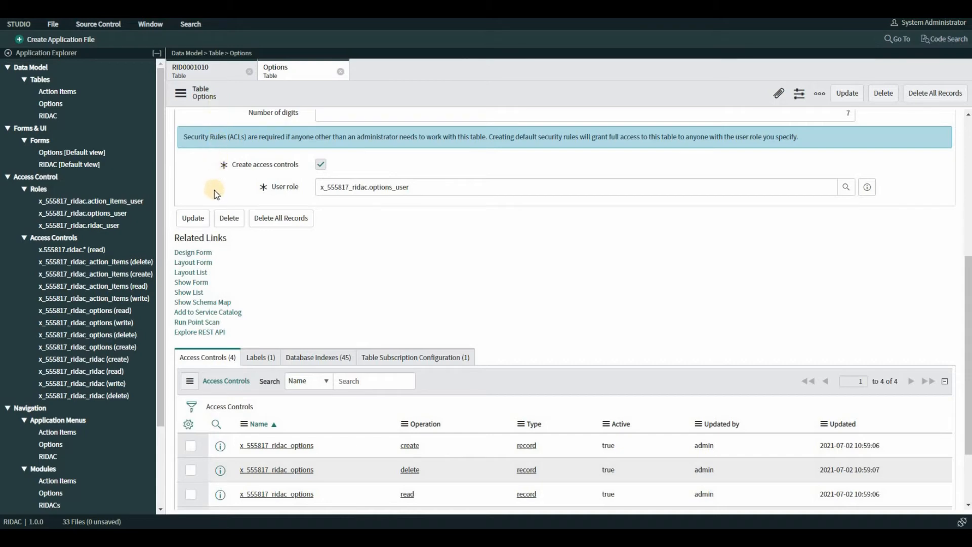
{"action": "left_click", "coordinate": [201, 254]}
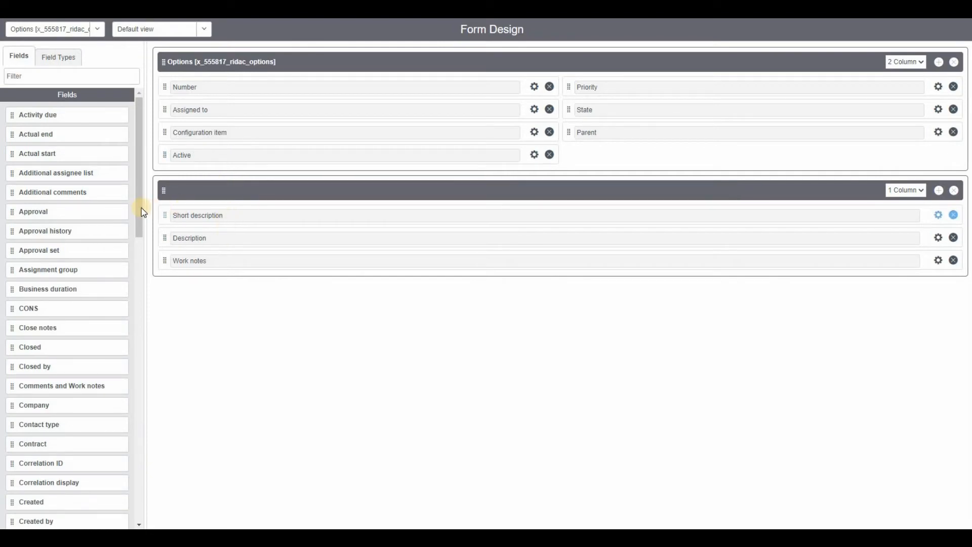
Step: Add CONS, PROS, Recommendation and Due date below Work notes in the second section, and remove Configuration item from the first section
{"action": "left_click_drag", "start_coordinate": [138, 217], "coordinate": [183, 280]}
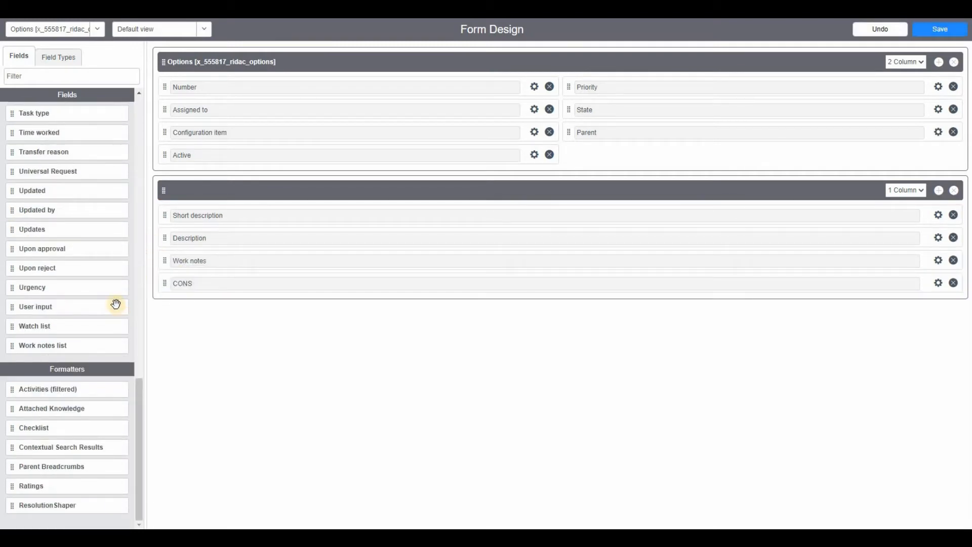
{"action": "scroll", "coordinate": [90, 248], "scroll_direction": "up", "scroll_amount": 4}
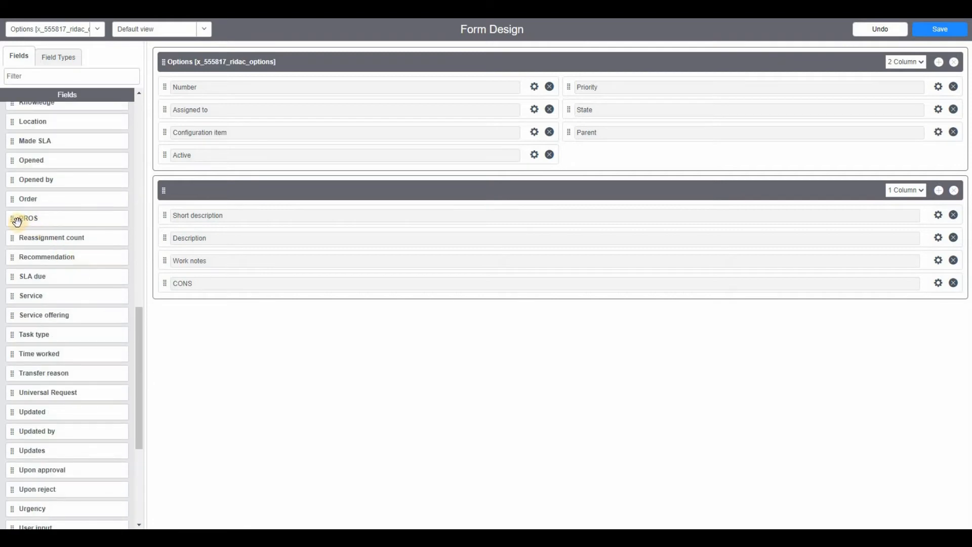
{"action": "left_click_drag", "start_coordinate": [146, 254], "coordinate": [173, 302]}
{"action": "scroll", "coordinate": [20, 223], "scroll_direction": "up", "scroll_amount": 2}
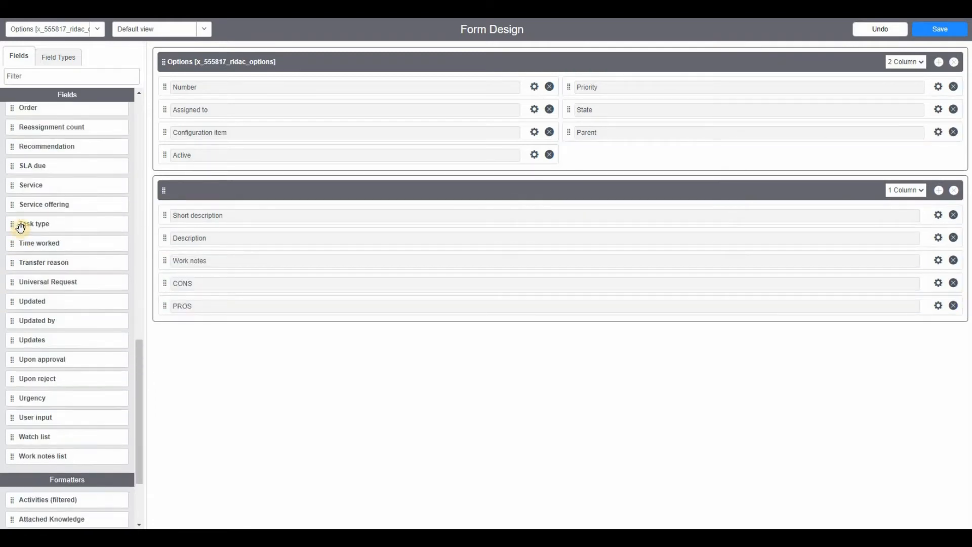
{"action": "left_click_drag", "start_coordinate": [11, 147], "coordinate": [167, 328]}
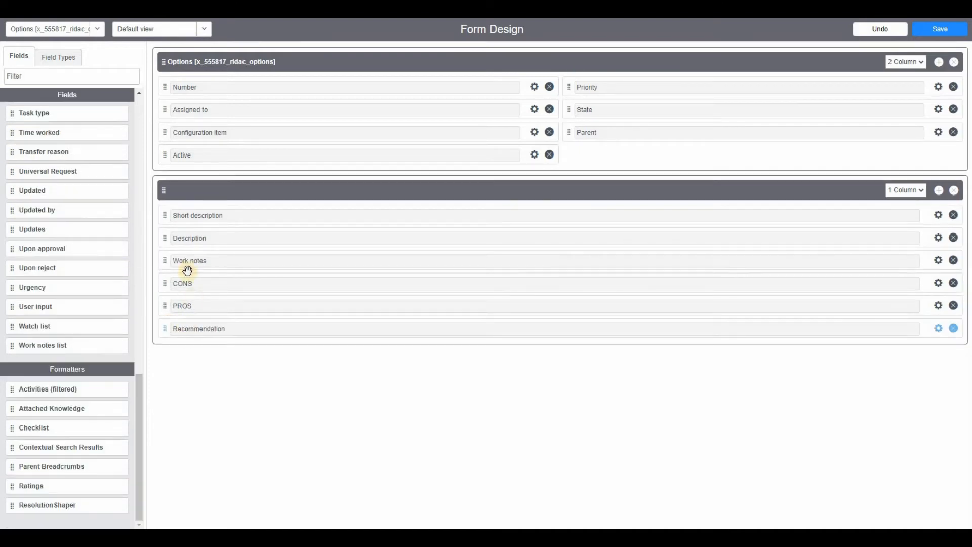
{"action": "scroll", "coordinate": [83, 233], "scroll_direction": "up", "scroll_amount": 5}
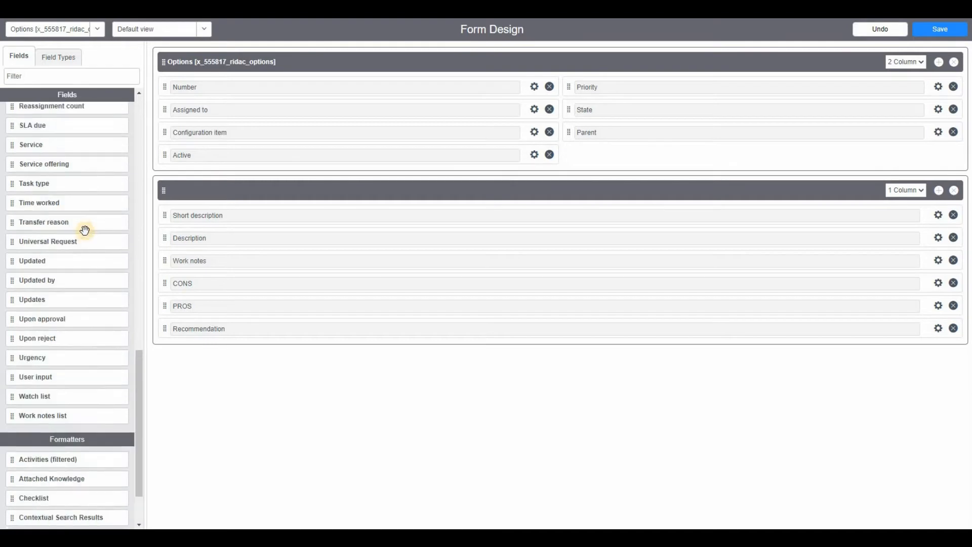
{"action": "scroll", "coordinate": [87, 241], "scroll_direction": "up", "scroll_amount": 3}
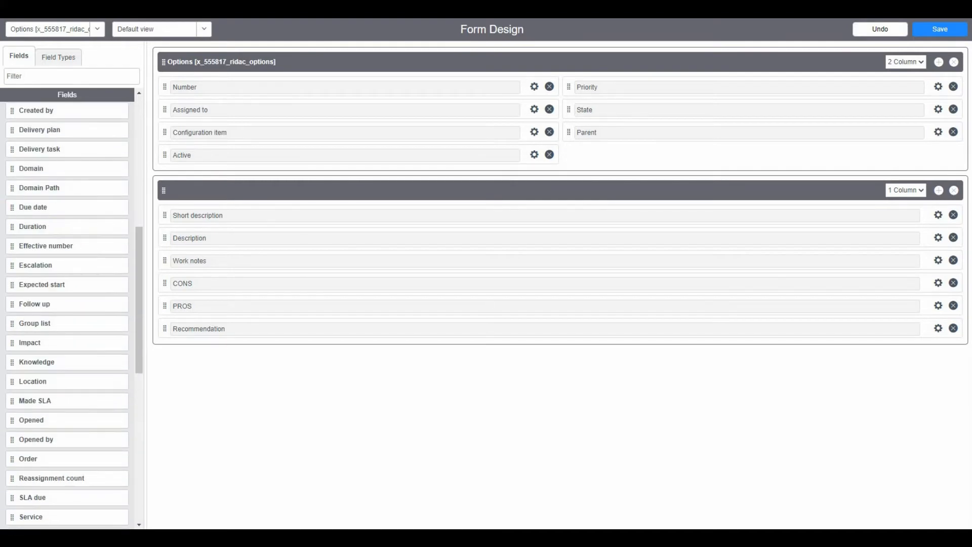
{"action": "left_click_drag", "start_coordinate": [15, 207], "coordinate": [201, 357]}
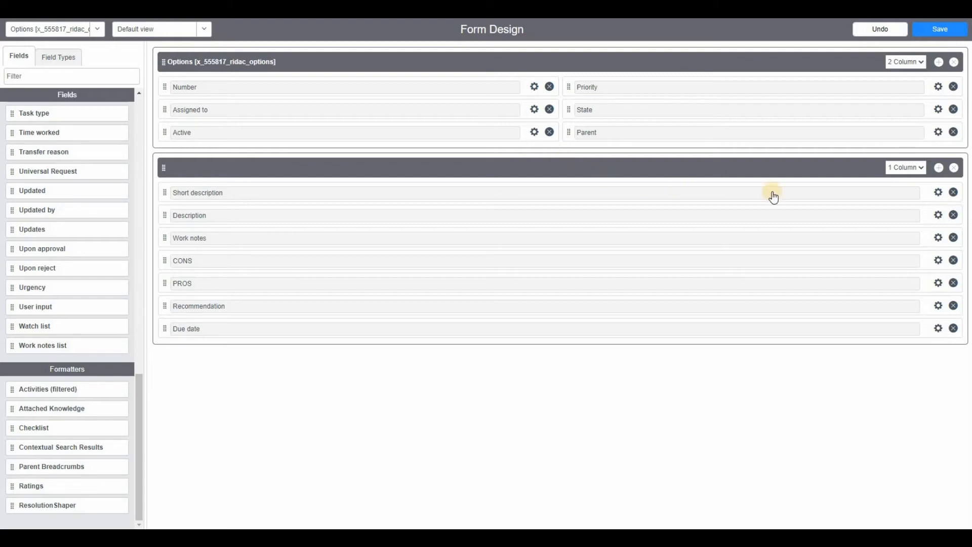
Step: Add a new section below the second section of the Options form and name it Notes
{"action": "left_click", "coordinate": [940, 168]}
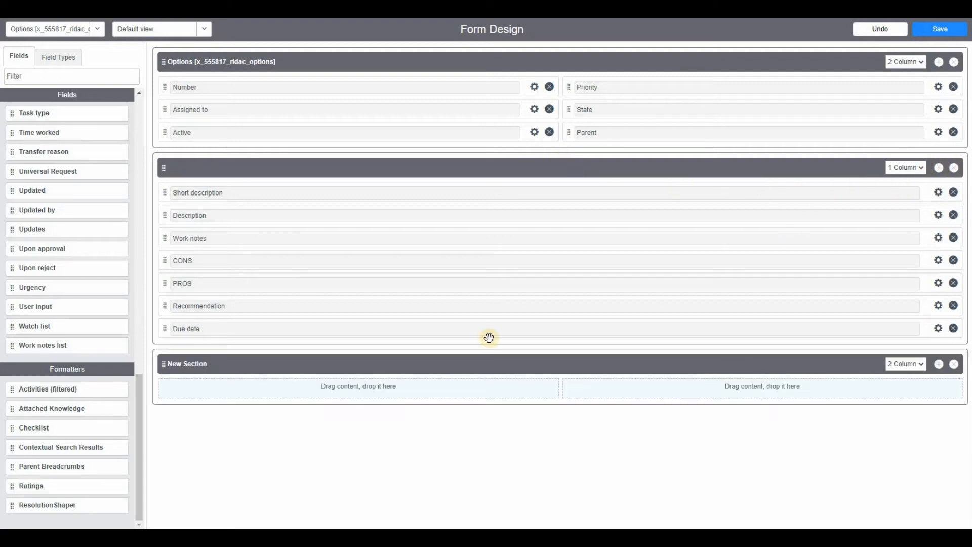
{"action": "left_click", "coordinate": [279, 363]}
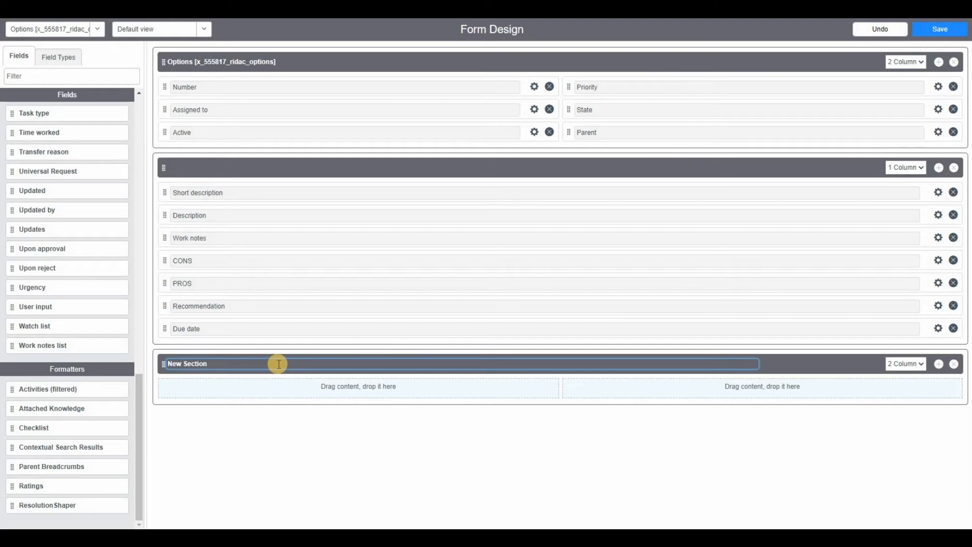
{"action": "key", "text": "BackSpace"}
{"action": "key", "text": "BackSpace"}
{"action": "key", "text": "BackSpace"}
{"action": "key", "text": "BackSpace"}
{"action": "key", "text": "BackSpace"}
{"action": "key", "text": "BackSpace"}
{"action": "key", "text": "BackSpace"}
{"action": "key", "text": "BackSpace"}
{"action": "key", "text": "BackSpace"}
{"action": "key", "text": "BackSpace"}
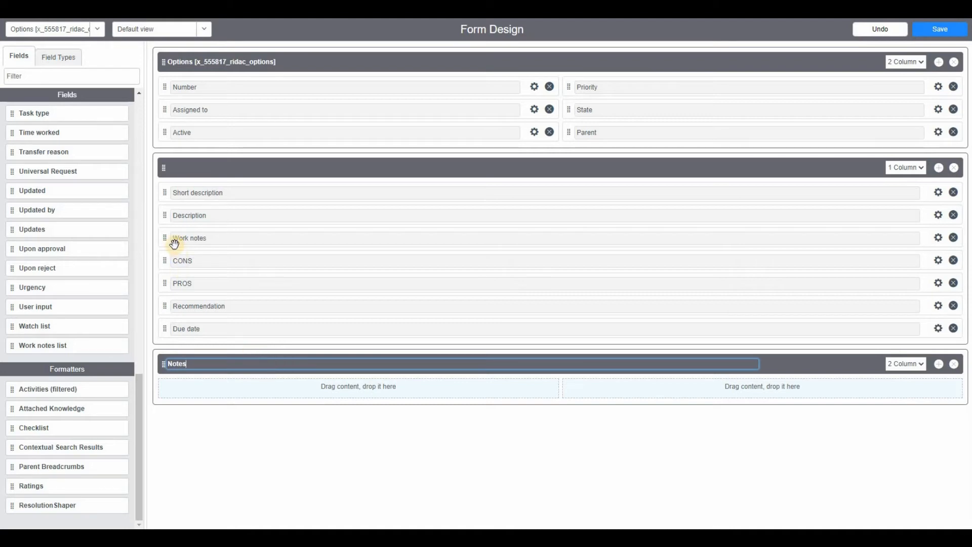
Step: Move Work notes from the second section into the Notes section and set Notes to one column
{"action": "left_click_drag", "start_coordinate": [173, 388], "coordinate": [274, 366]}
{"action": "left_click", "coordinate": [904, 342]}
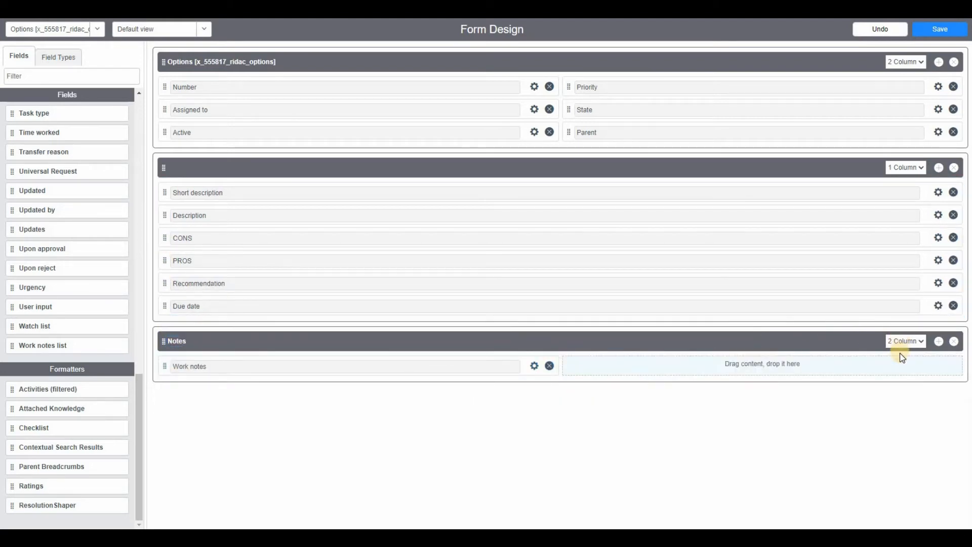
{"action": "left_click", "coordinate": [899, 353]}
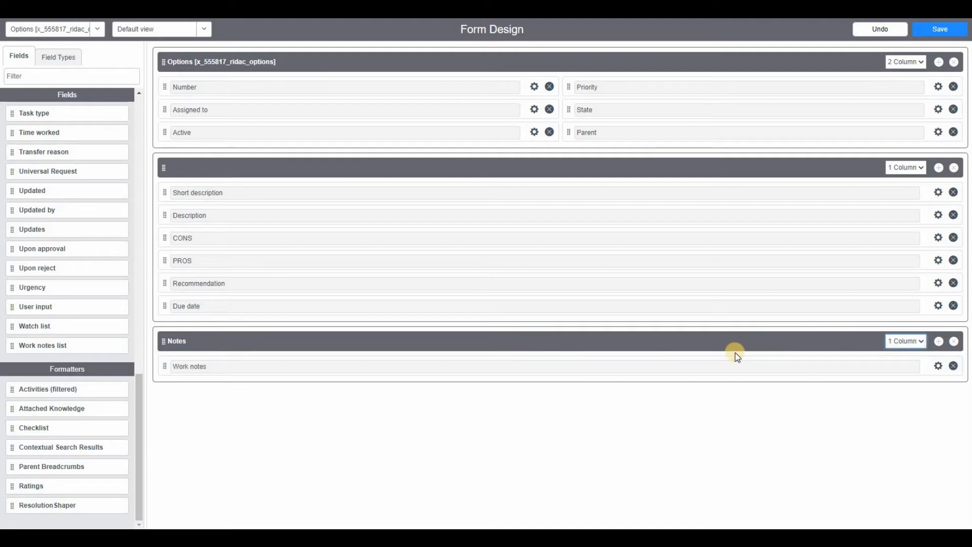
Step: Remove the unnamed second section from the Options form and undo the removal
{"action": "left_click", "coordinate": [954, 169]}
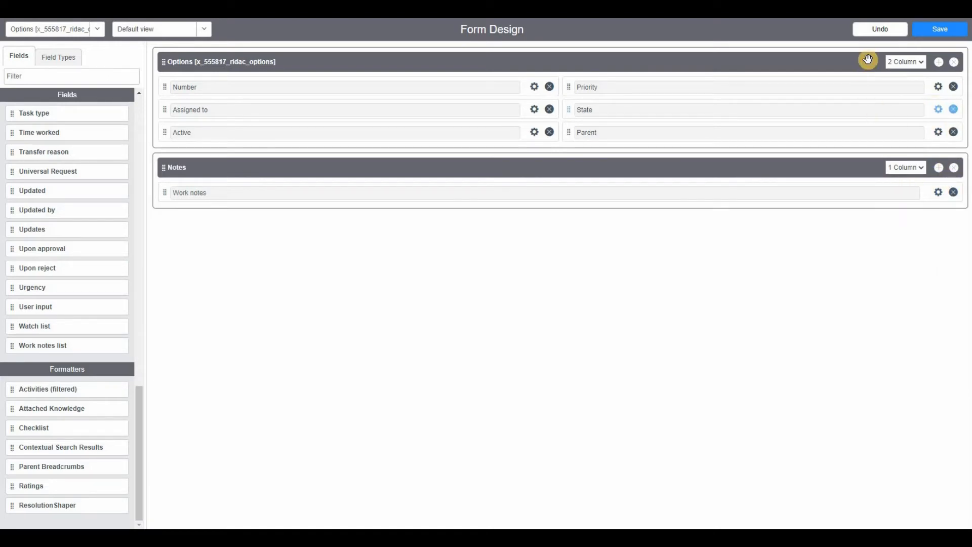
{"action": "left_click", "coordinate": [880, 29]}
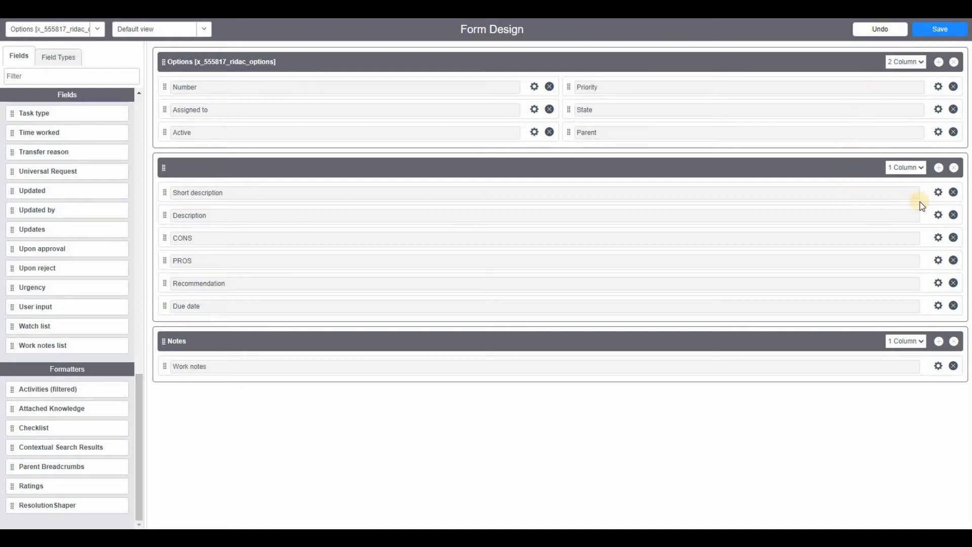
Step: Add a new section between the unnamed second section and Notes on the Options form and name it Review
{"action": "left_click", "coordinate": [939, 168]}
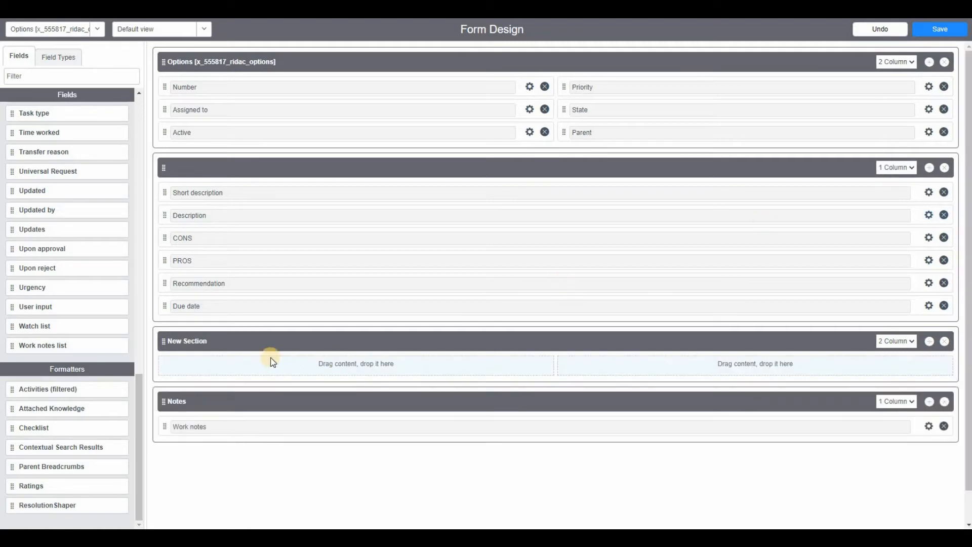
{"action": "left_click", "coordinate": [238, 343]}
{"action": "type", "text": "Review"}
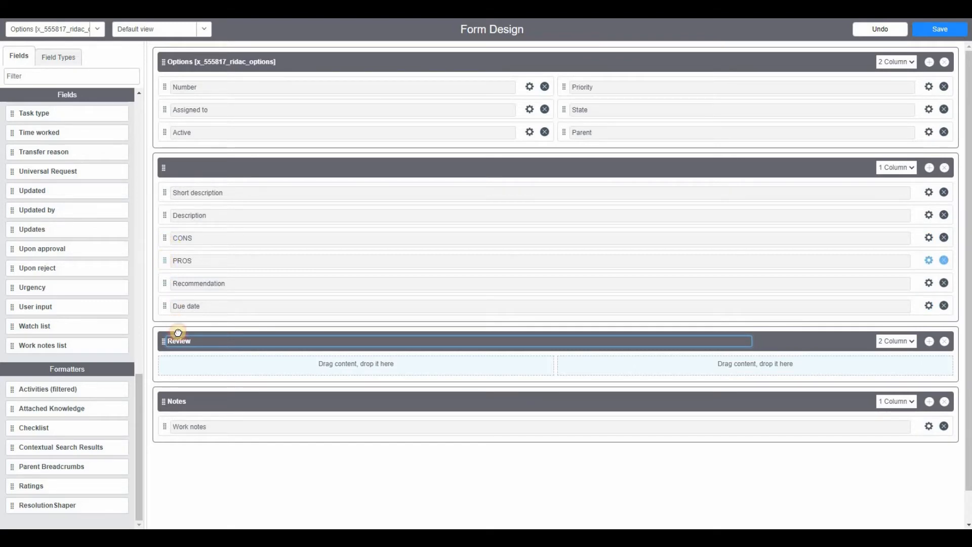
Step: Move PROS, CONS and Recommendation from the unnamed section into the Review section and set Review to one column
{"action": "left_click_drag", "start_coordinate": [178, 333], "coordinate": [186, 345]}
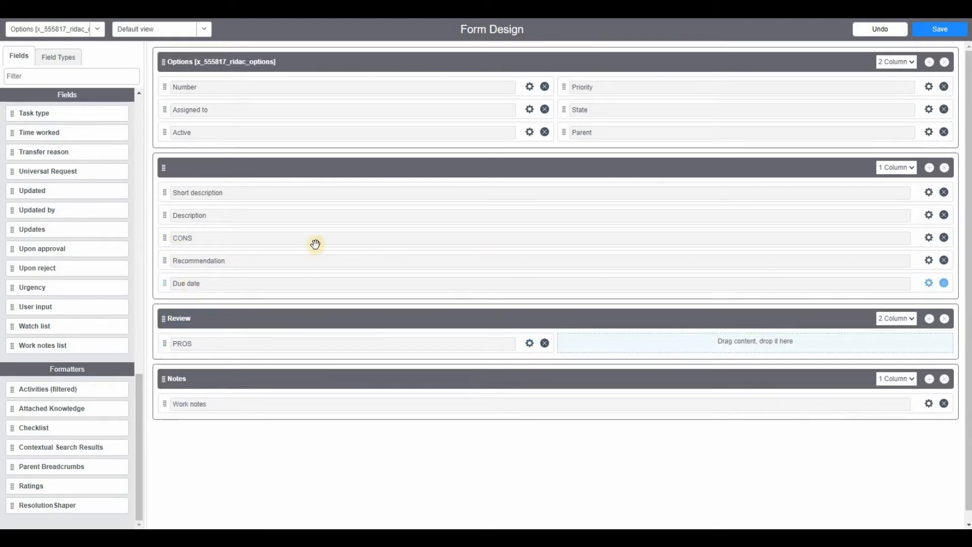
{"action": "left_click_drag", "start_coordinate": [168, 238], "coordinate": [183, 304]}
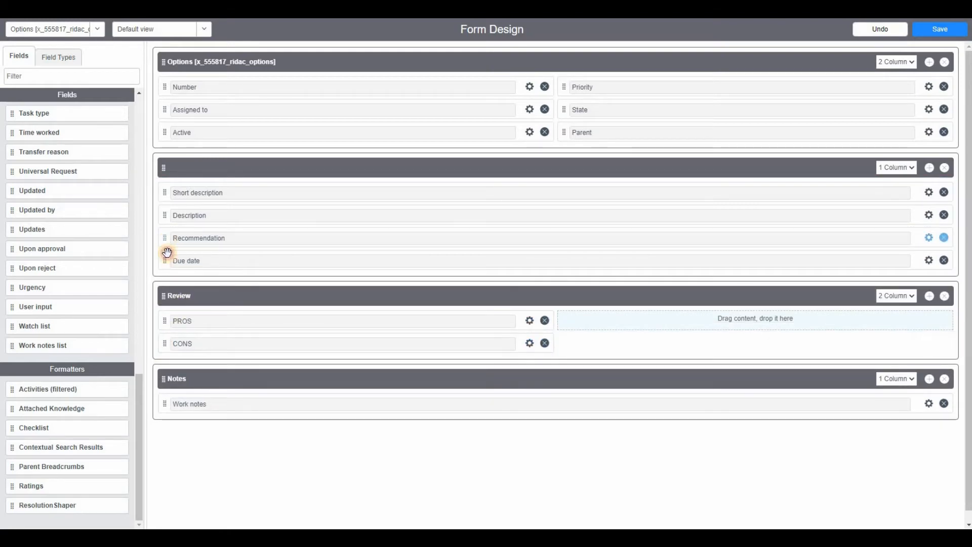
{"action": "left_click_drag", "start_coordinate": [167, 252], "coordinate": [572, 334]}
{"action": "left_click", "coordinate": [895, 274]}
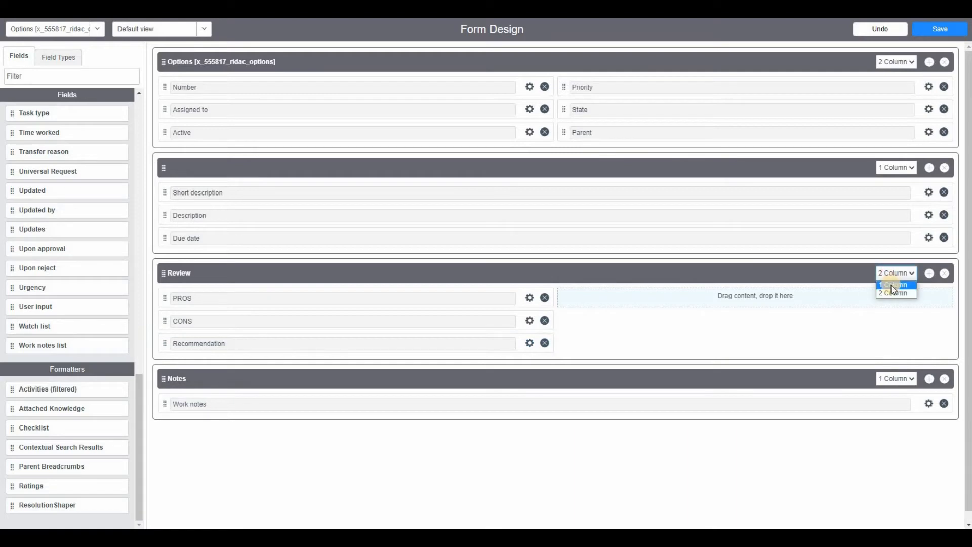
{"action": "left_click", "coordinate": [892, 285]}
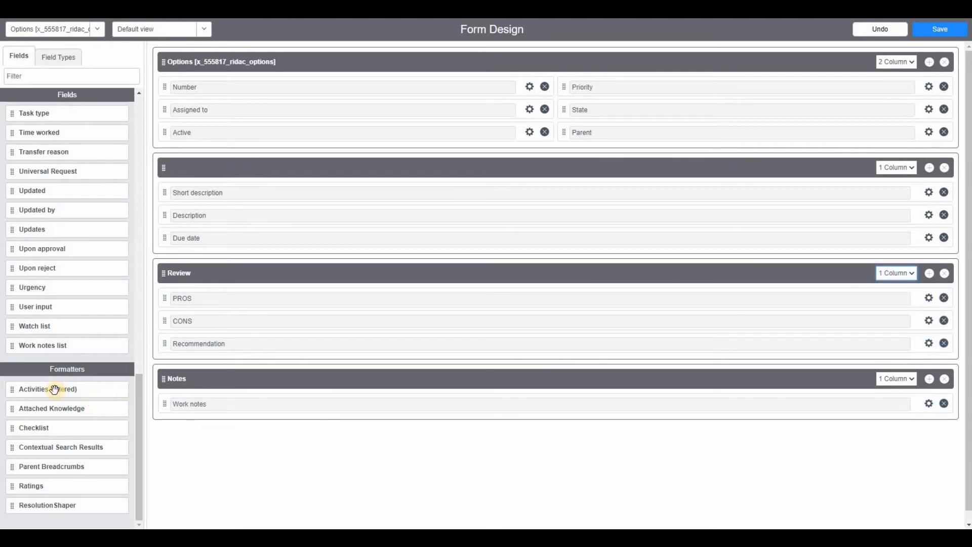
Step: Add the Activities (filtered) formatter below Work notes, move Due date below Parent in the first section, and save the form
{"action": "left_click_drag", "start_coordinate": [53, 390], "coordinate": [233, 430]}
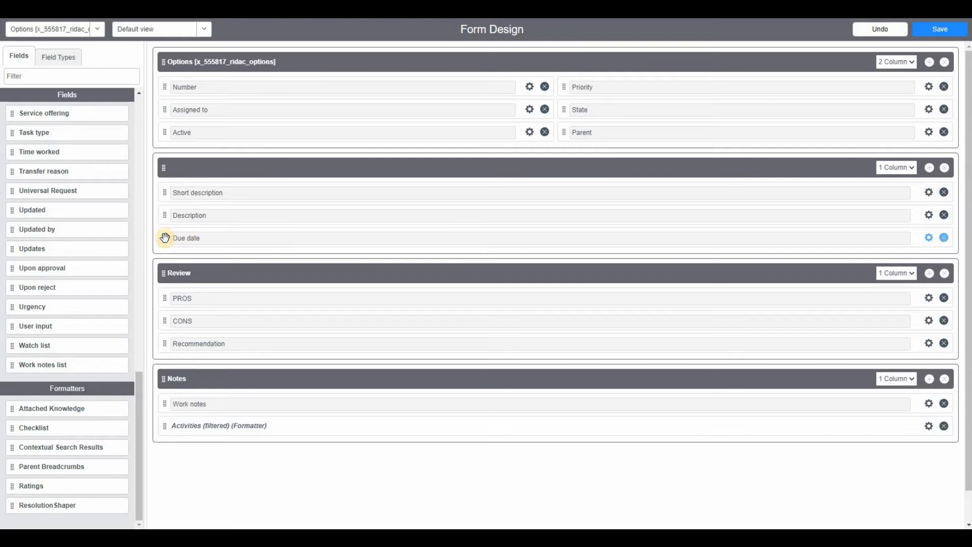
{"action": "left_click_drag", "start_coordinate": [165, 237], "coordinate": [569, 160]}
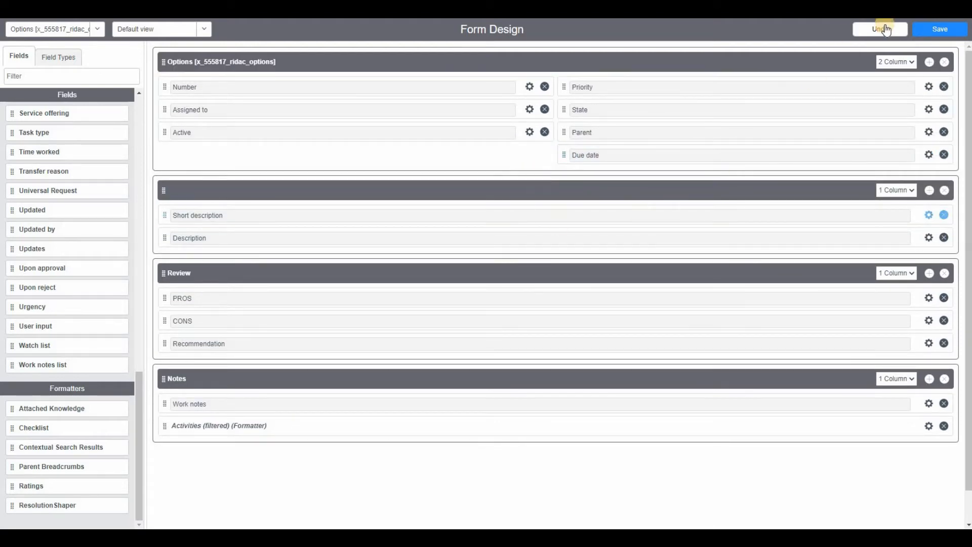
{"action": "left_click", "coordinate": [938, 29]}
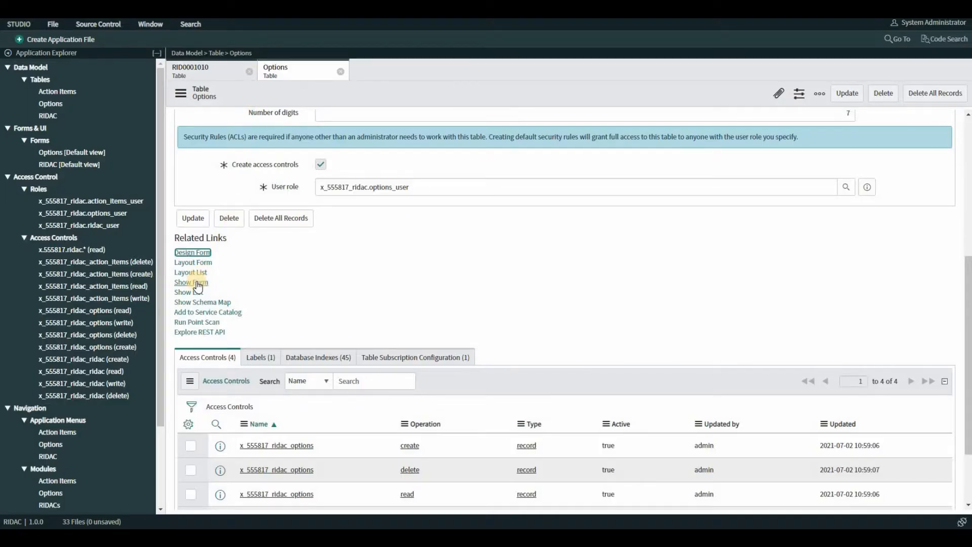
Step: Show the Options form as a new record and check the Due date field and the Notes section
{"action": "left_click", "coordinate": [195, 282]}
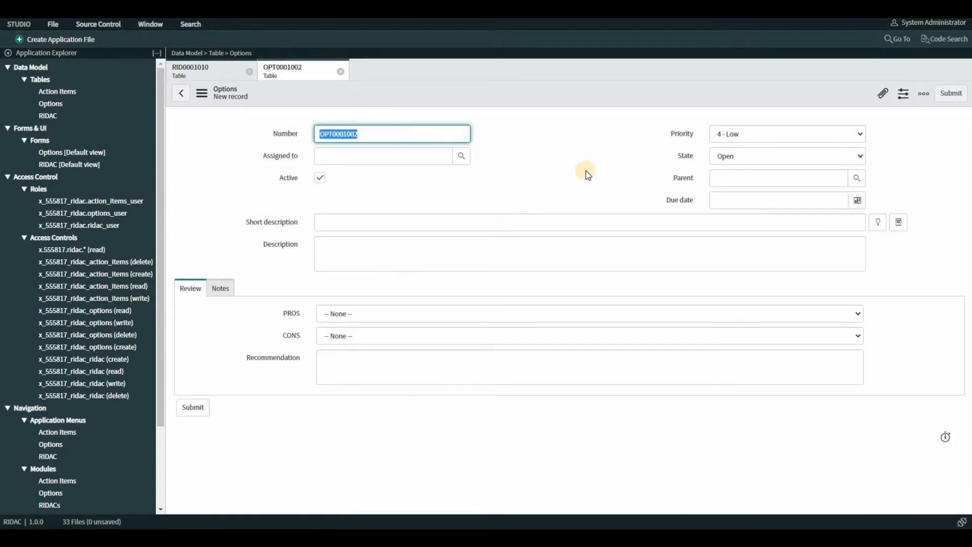
{"action": "left_click", "coordinate": [693, 201]}
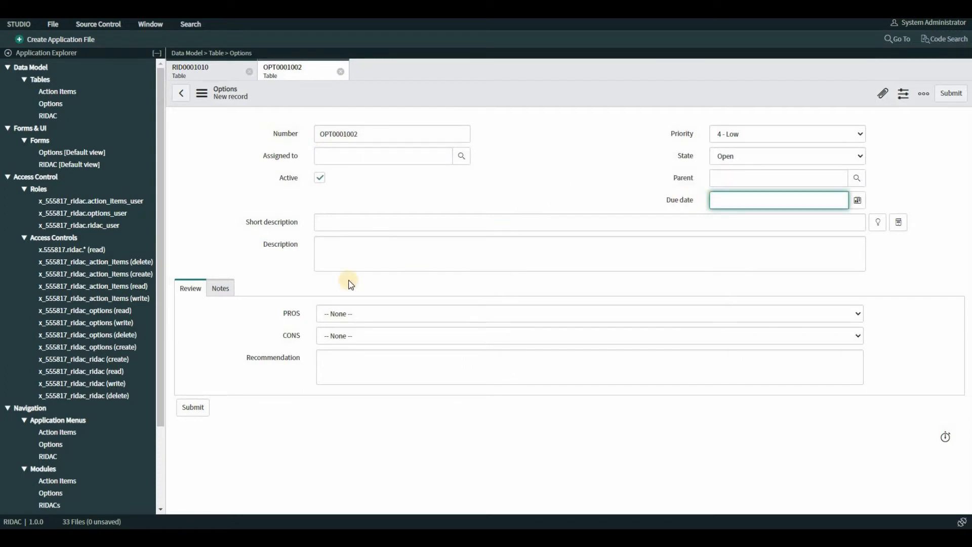
{"action": "left_click", "coordinate": [220, 293]}
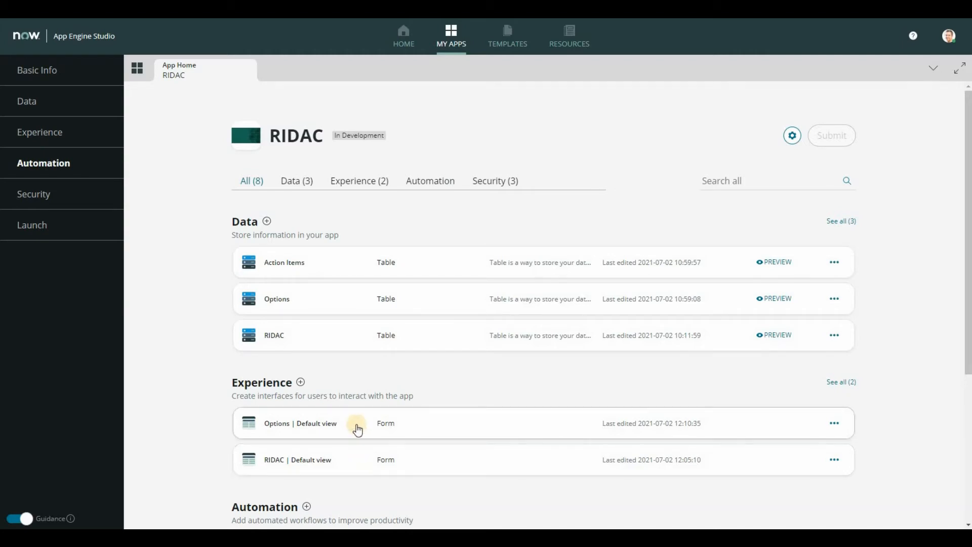
Step: Add a Workspace experience to the RIDAC app, accepting the name RIDAC, the URL ridac and the three suggested user roles
{"action": "left_click", "coordinate": [302, 383]}
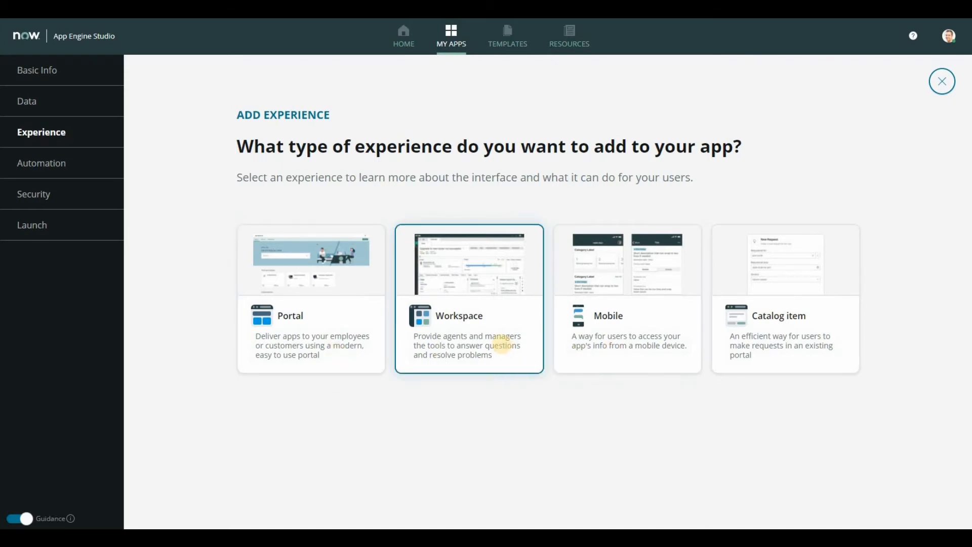
{"action": "left_click", "coordinate": [486, 354]}
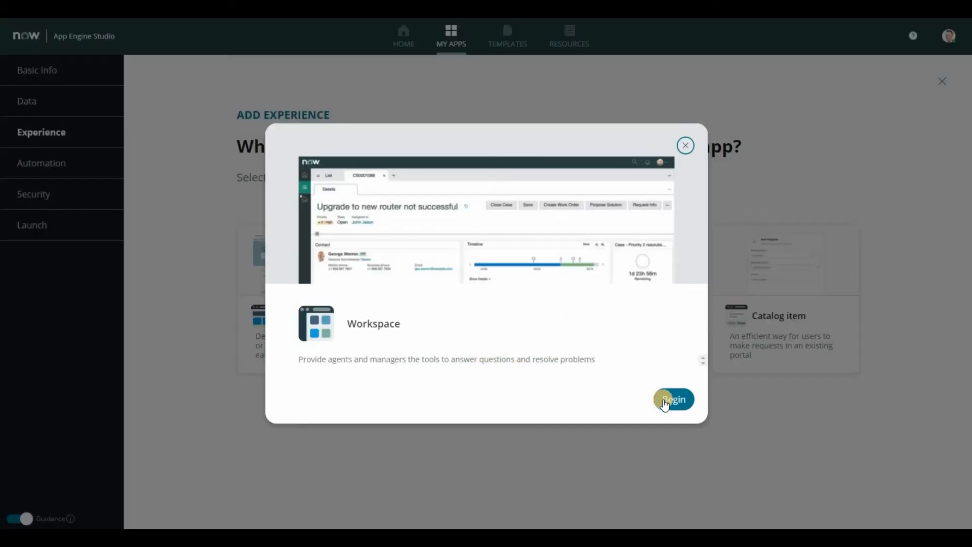
{"action": "left_click", "coordinate": [665, 400]}
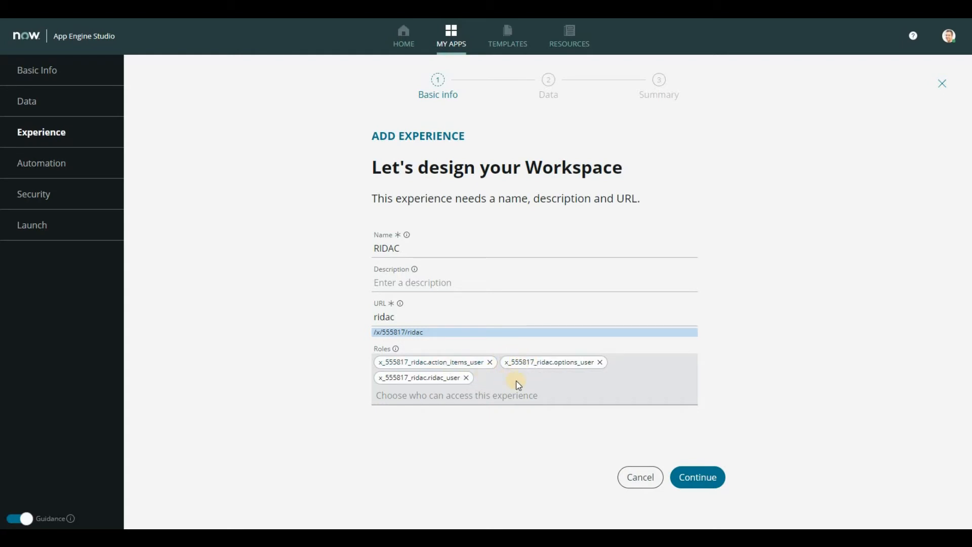
{"action": "left_click", "coordinate": [693, 476]}
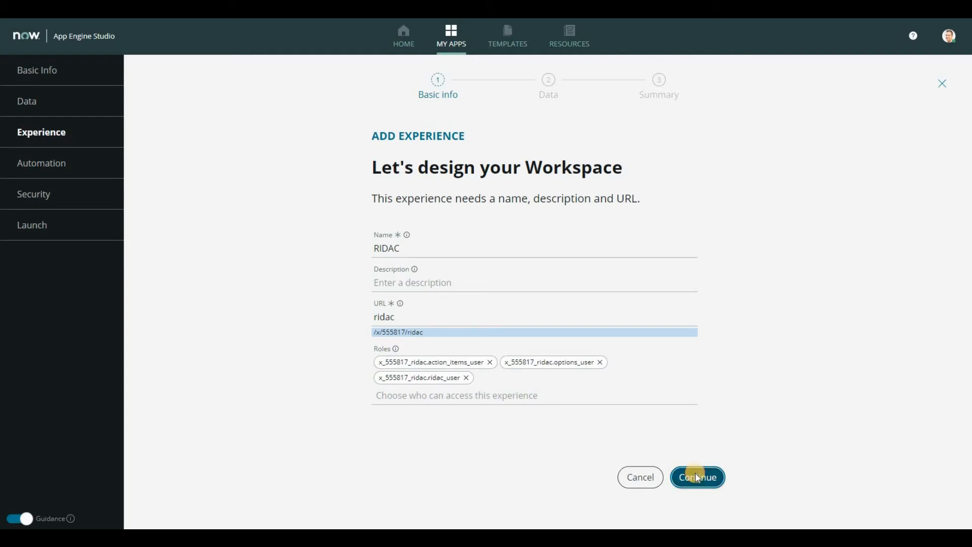
Step: Replace Action Items with RIDAC as the workspace's primary table
{"action": "left_click", "coordinate": [459, 259]}
{"action": "key", "text": "ctrl+a"}
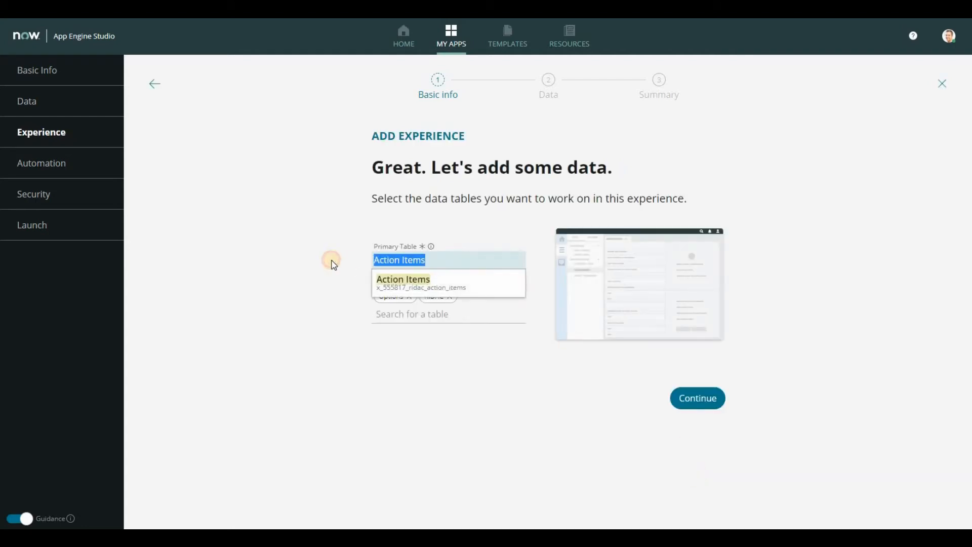
{"action": "key", "text": "BackSpace"}
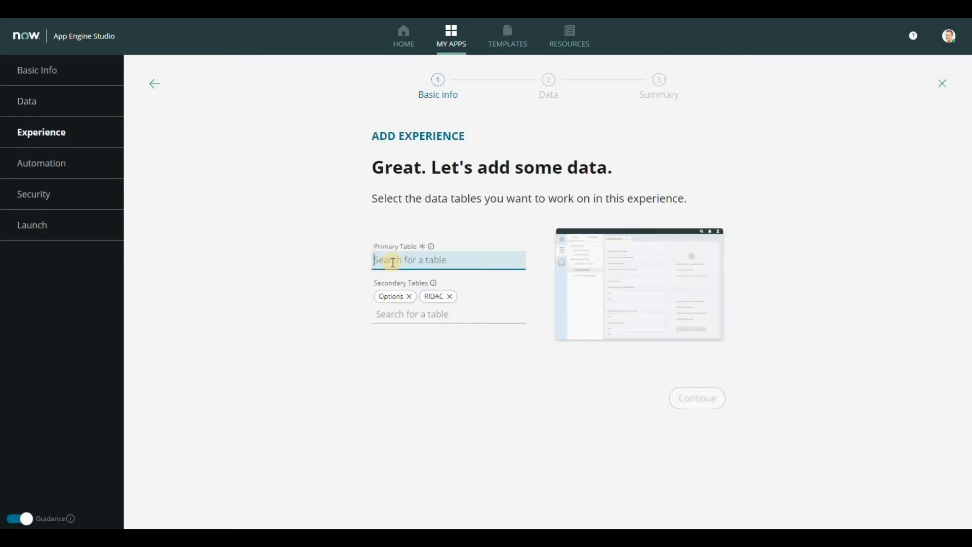
{"action": "type", "text": "RIDAC"}
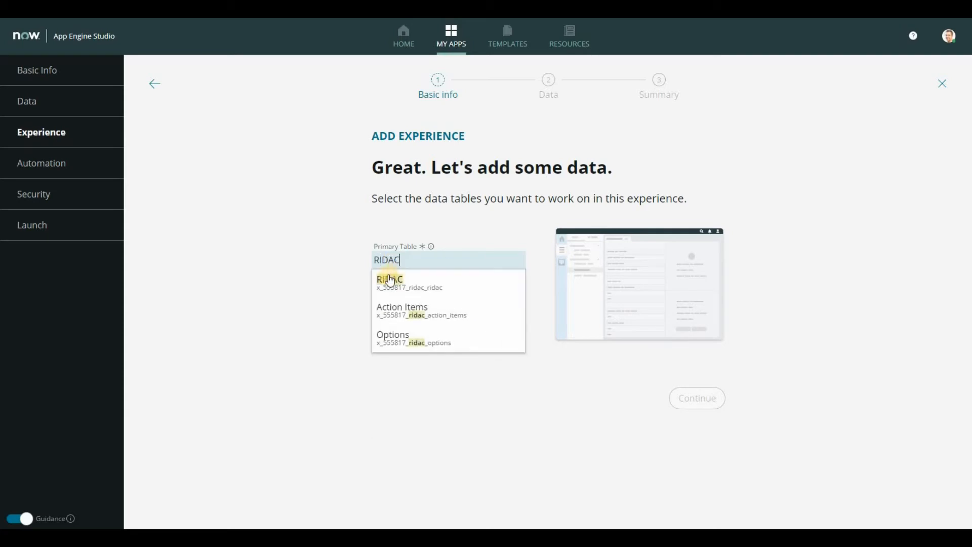
{"action": "left_click", "coordinate": [389, 280]}
Step: Add Action Items to the workspace's secondary tables alongside Options, and finish creating the experience
{"action": "left_click", "coordinate": [434, 305]}
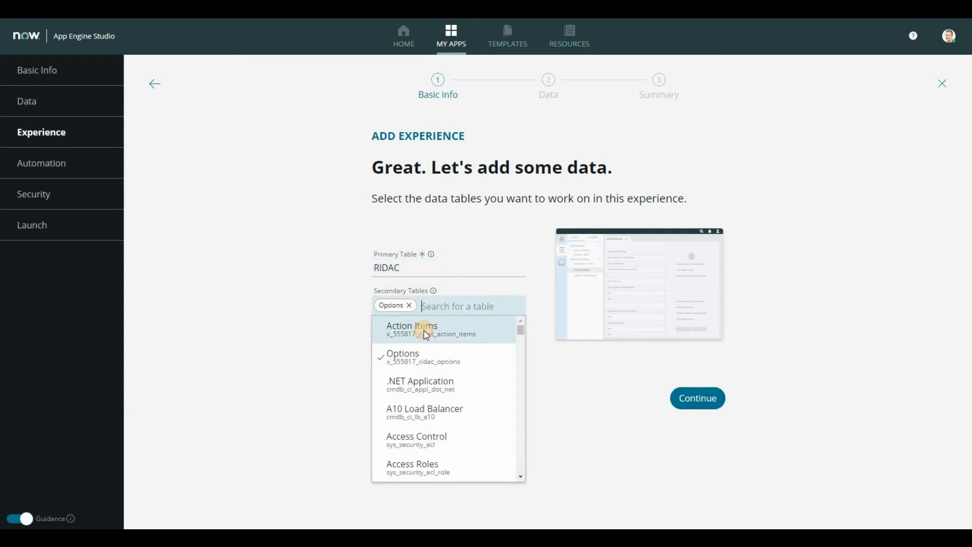
{"action": "left_click", "coordinate": [426, 336]}
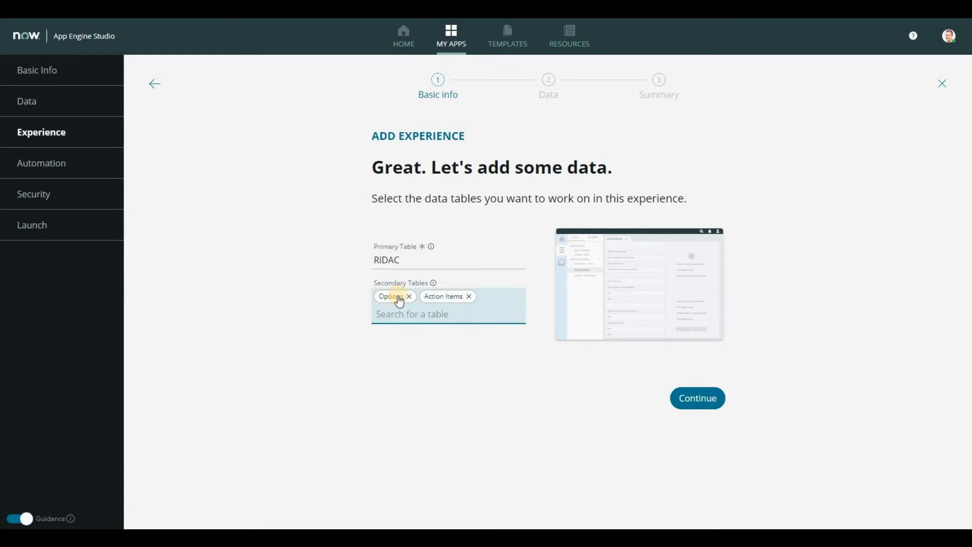
{"action": "left_click", "coordinate": [682, 398]}
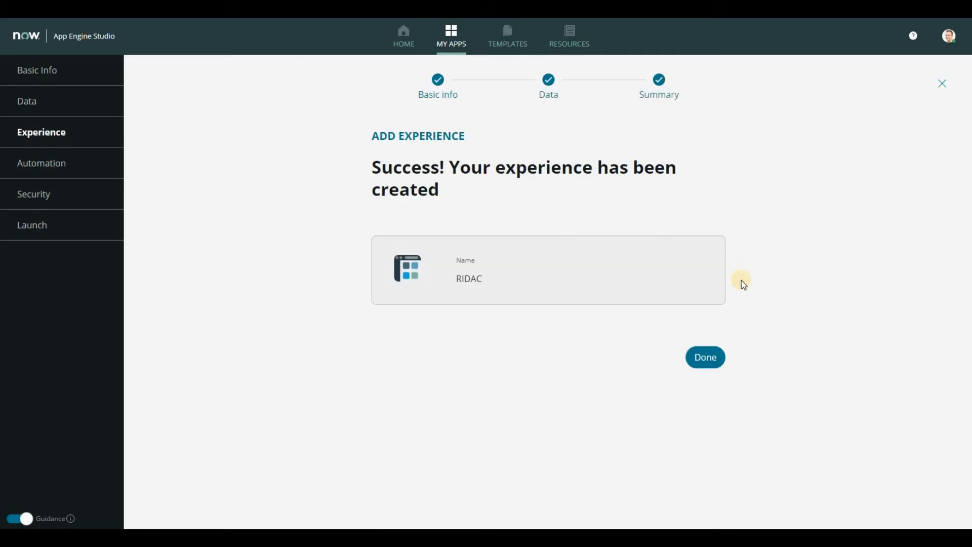
{"action": "left_click", "coordinate": [707, 360]}
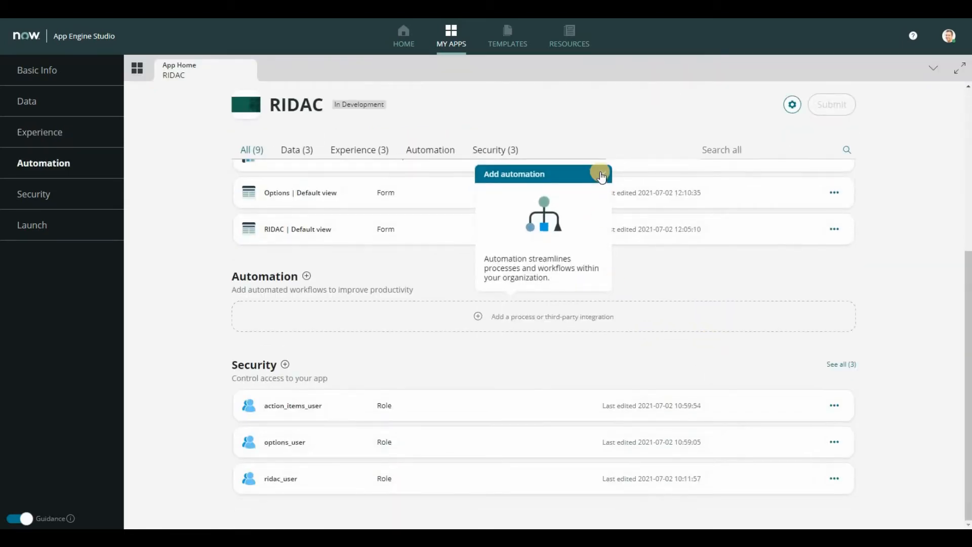
Step: Dismiss the automation guidance, preview the RIDAC workspace experience and show its record lists
{"action": "left_click", "coordinate": [601, 174]}
{"action": "scroll", "coordinate": [540, 231], "scroll_direction": "up", "scroll_amount": 1}
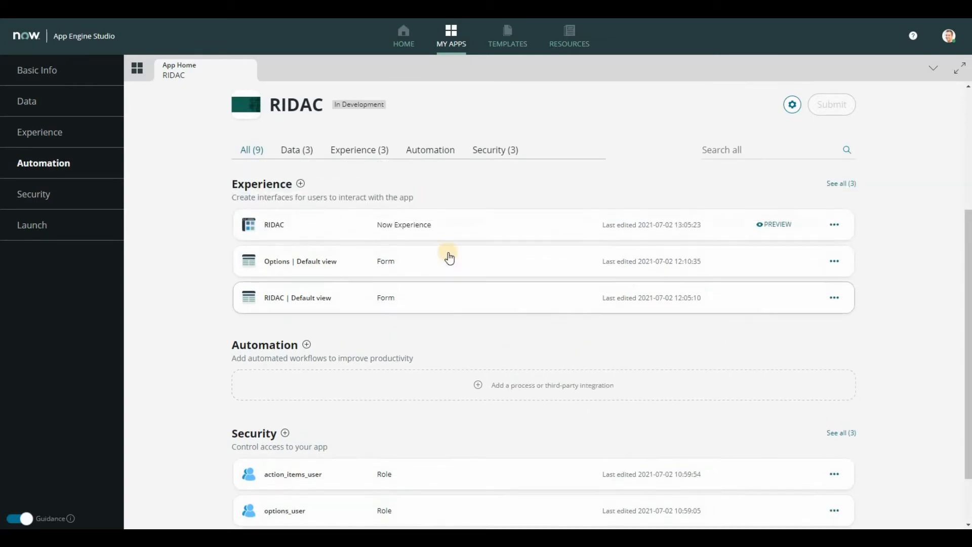
{"action": "scroll", "coordinate": [449, 259], "scroll_direction": "up", "scroll_amount": 1}
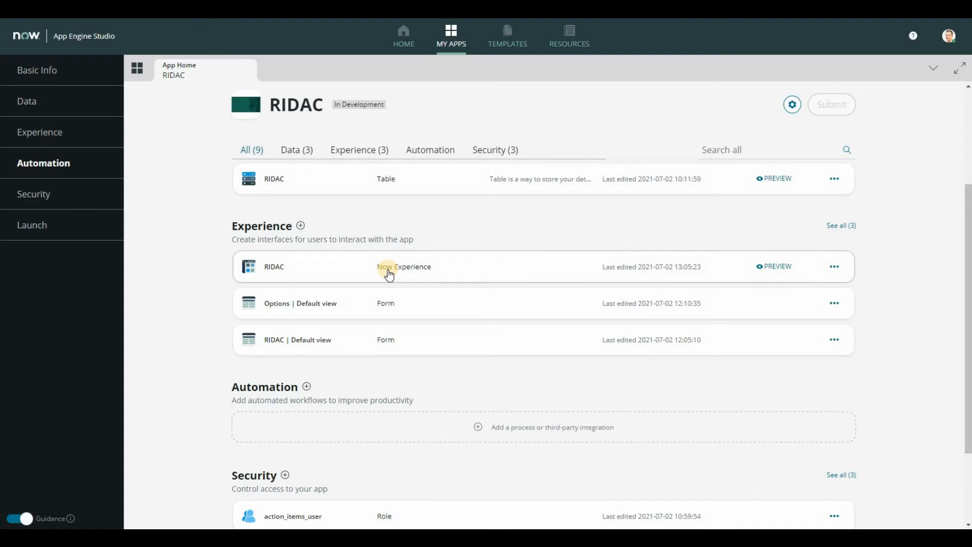
{"action": "left_click", "coordinate": [776, 269]}
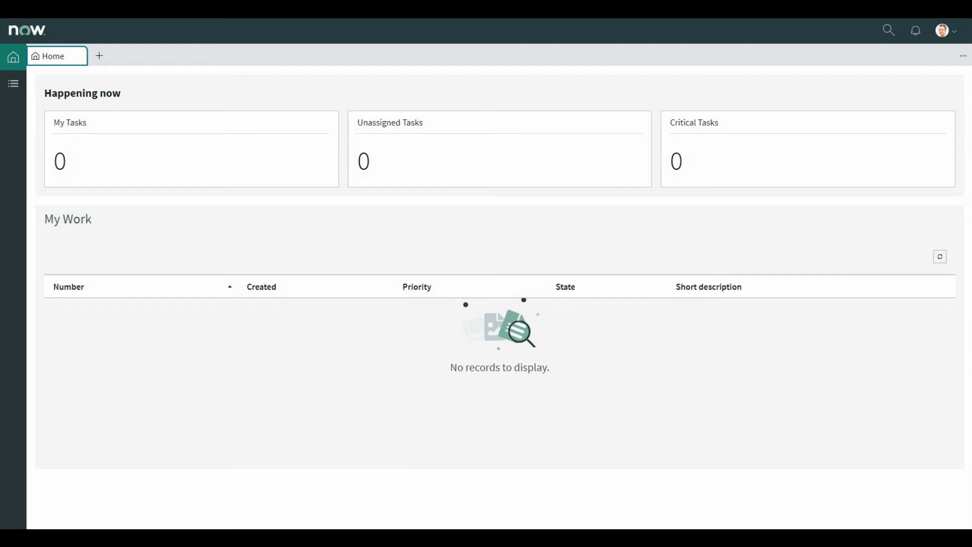
{"action": "left_click", "coordinate": [15, 85]}
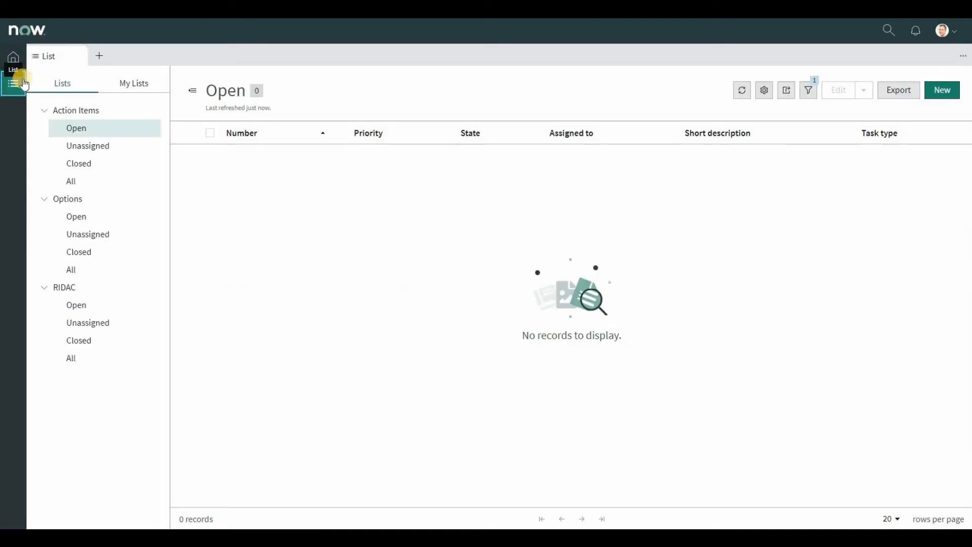
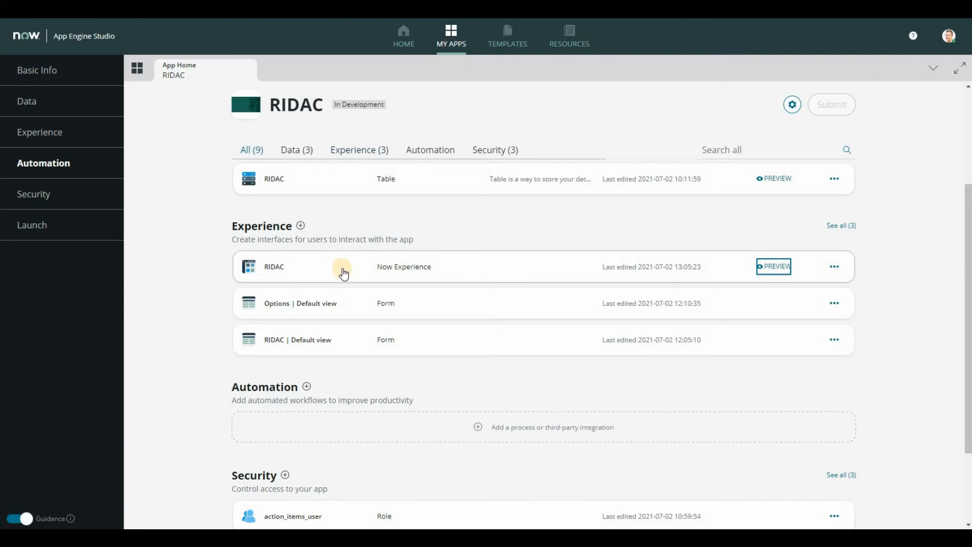
Step: Open the RIDAC workspace experience for editing in UI Builder and switch from the Home page to the List page
{"action": "left_click", "coordinate": [344, 273]}
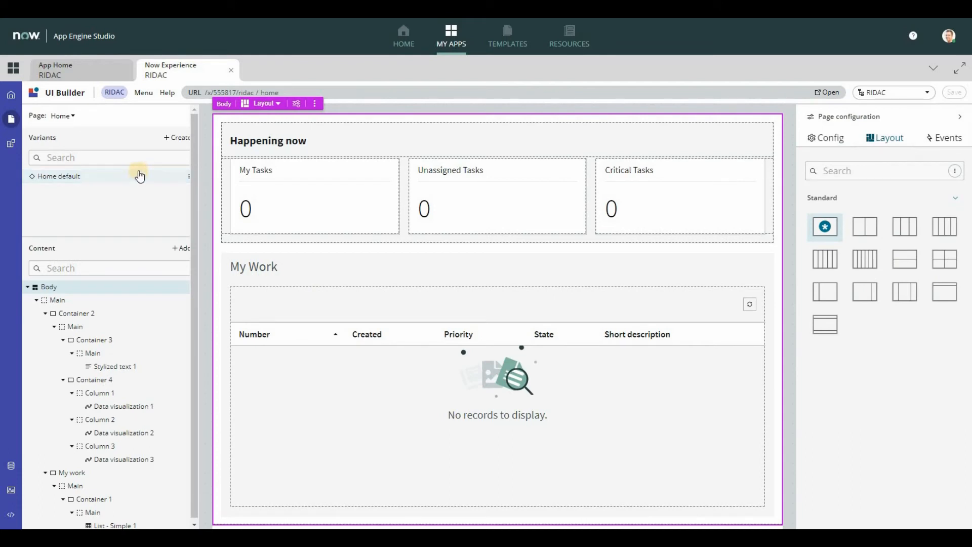
{"action": "left_click", "coordinate": [141, 173]}
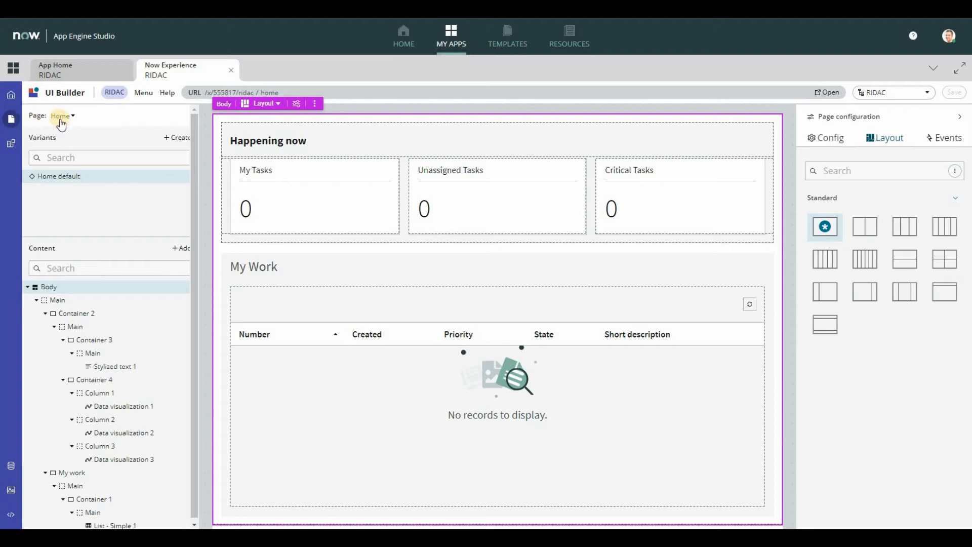
{"action": "double_click", "coordinate": [36, 117]}
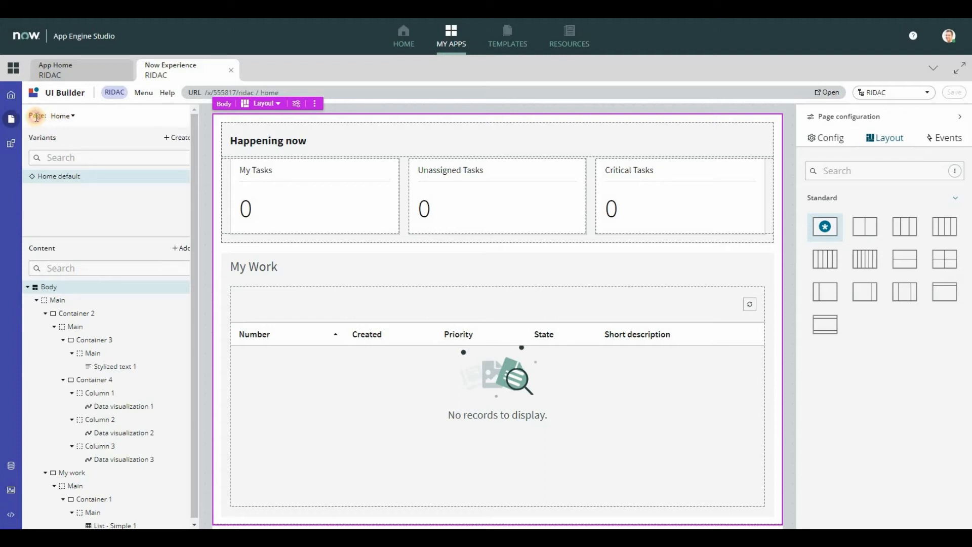
{"action": "left_click", "coordinate": [73, 120]}
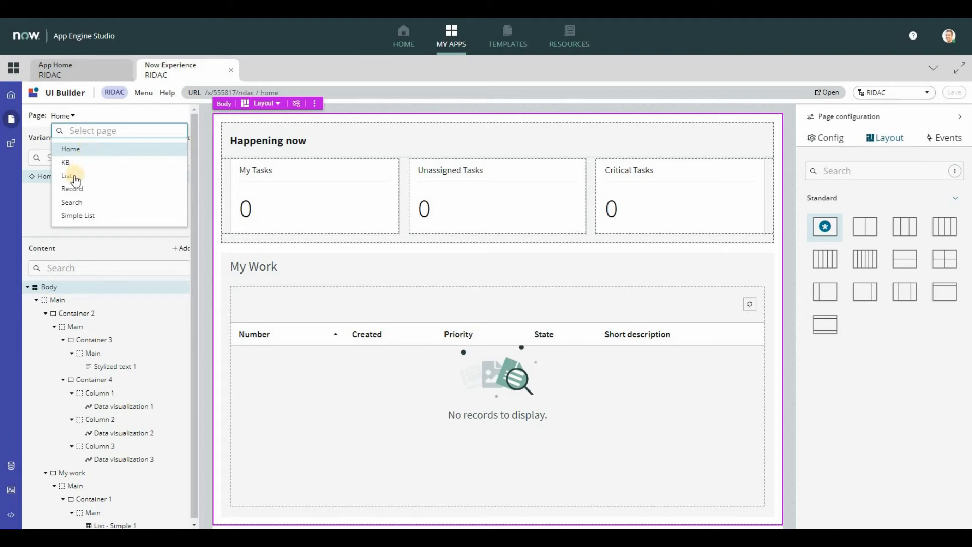
{"action": "left_click", "coordinate": [71, 176]}
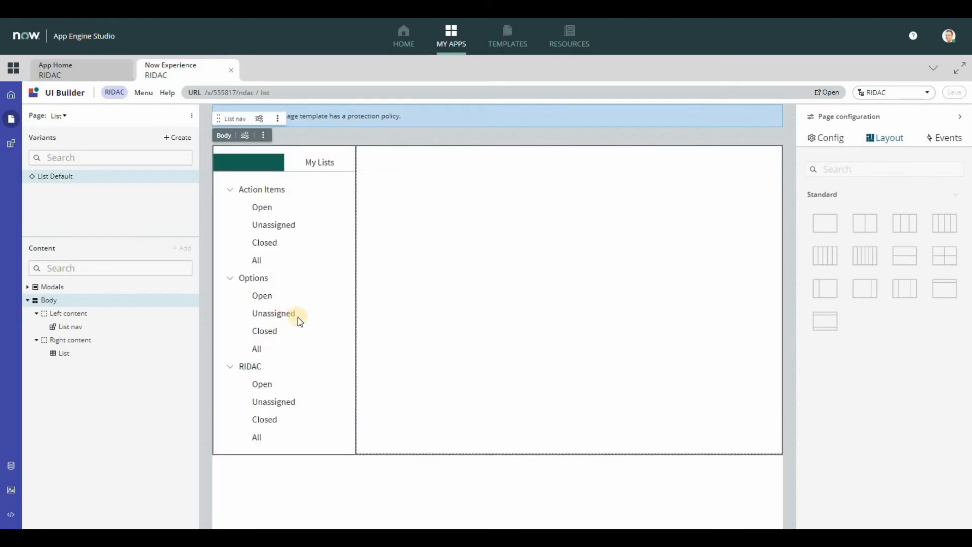
Step: Open the List nav component's configuration records and go into RIDAC_menu_config
{"action": "left_click", "coordinate": [302, 259]}
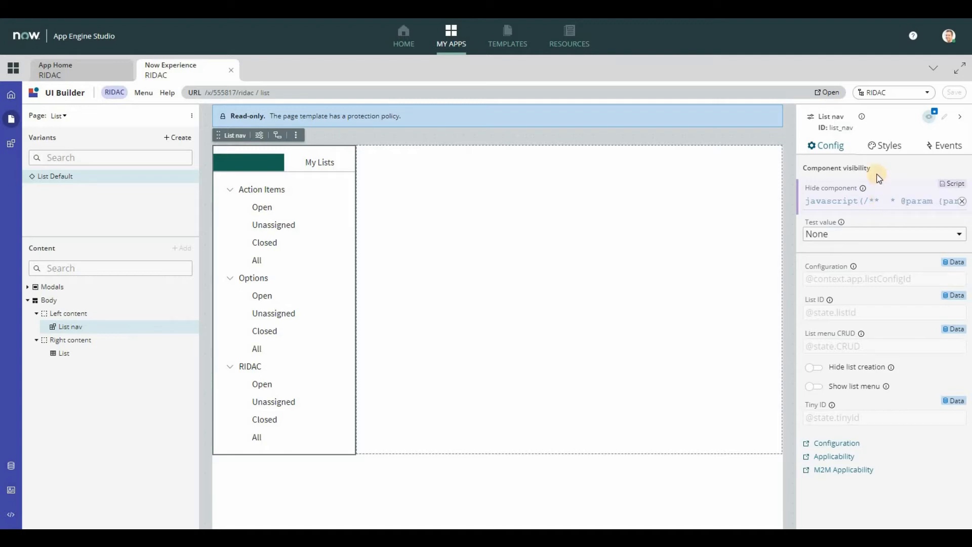
{"action": "left_click", "coordinate": [836, 444]}
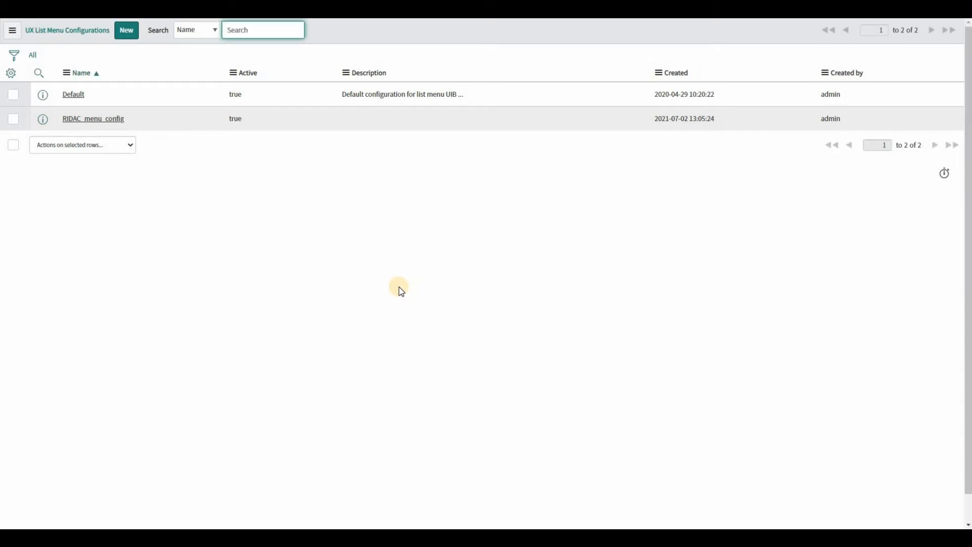
{"action": "left_click", "coordinate": [95, 125]}
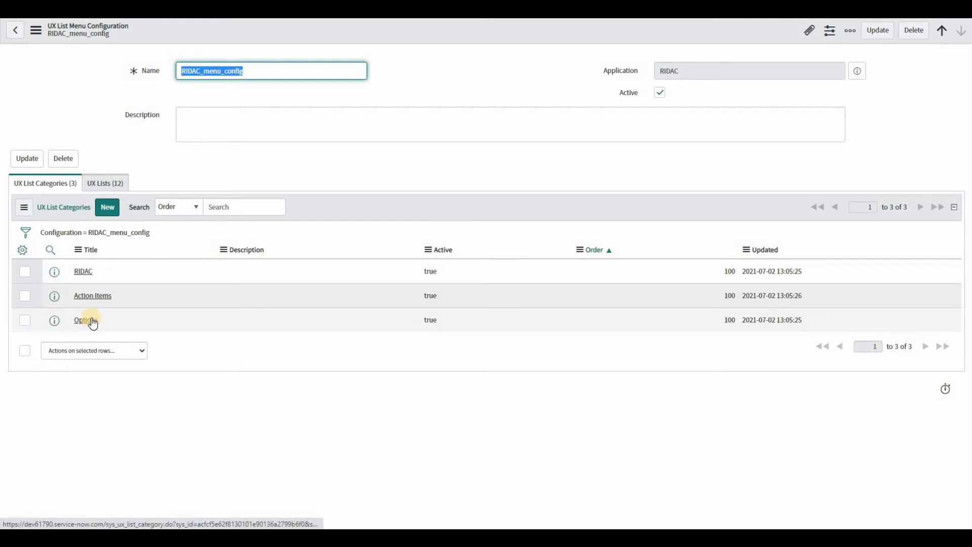
Step: Set Active to false for the Action Items and Options list categories
{"action": "double_click", "coordinate": [454, 302]}
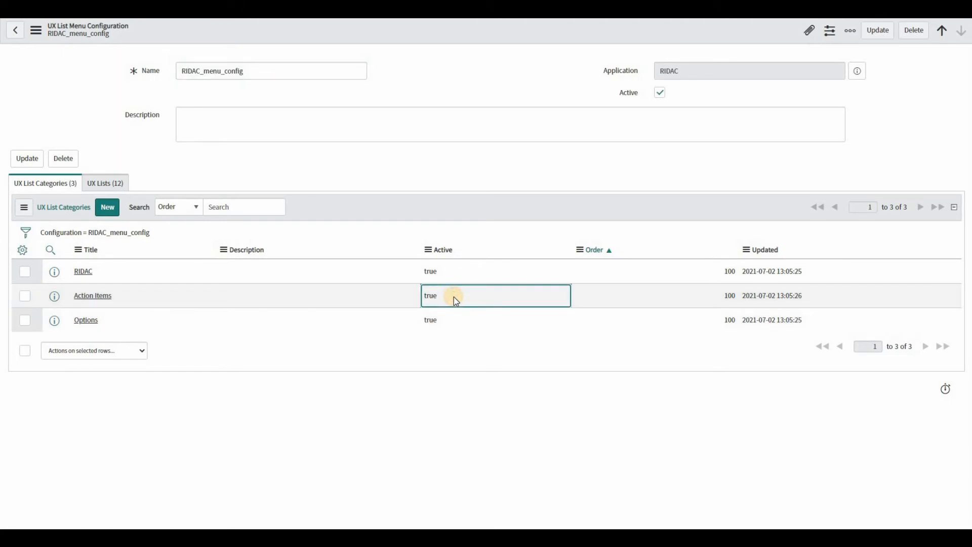
{"action": "left_click", "coordinate": [444, 298]}
{"action": "left_click", "coordinate": [443, 323]}
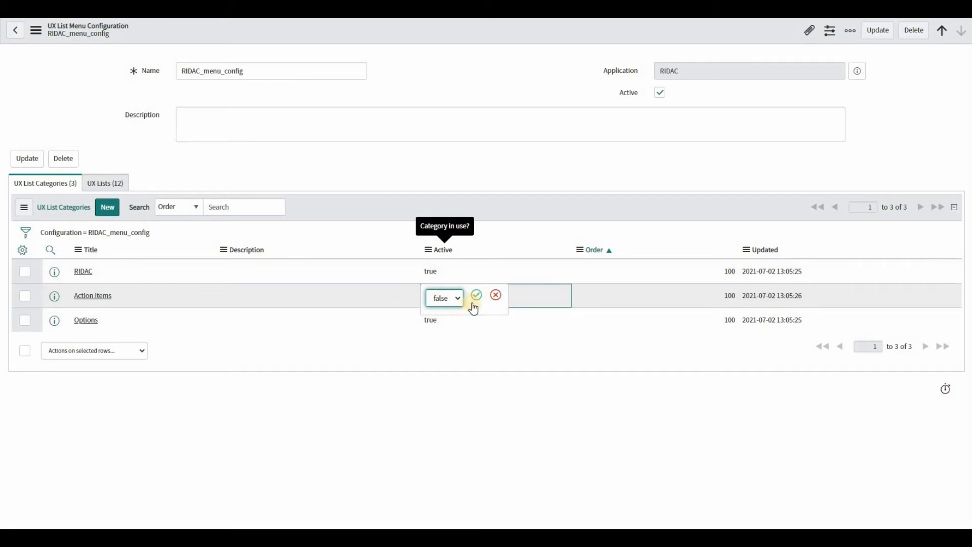
{"action": "left_click", "coordinate": [474, 300]}
{"action": "double_click", "coordinate": [448, 322]}
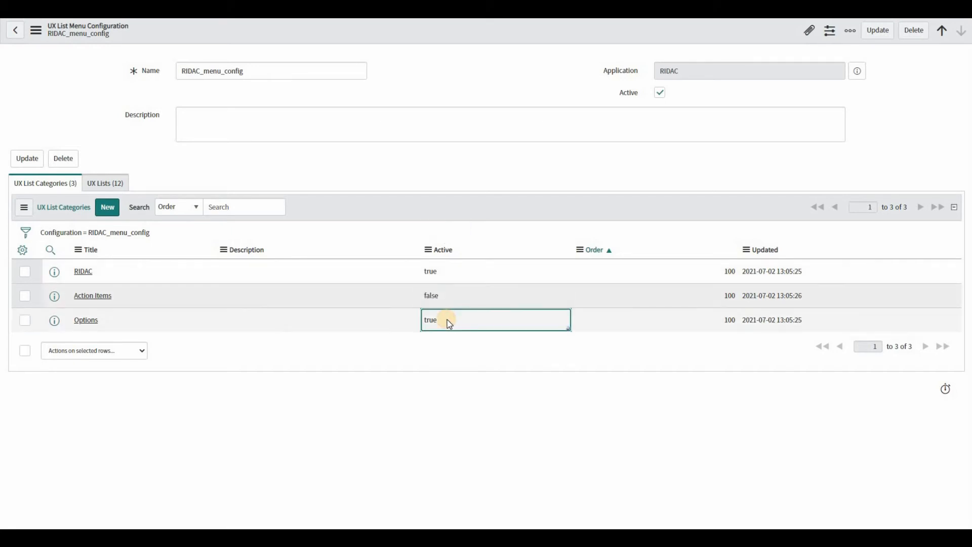
{"action": "left_click", "coordinate": [458, 324]}
{"action": "left_click", "coordinate": [448, 344]}
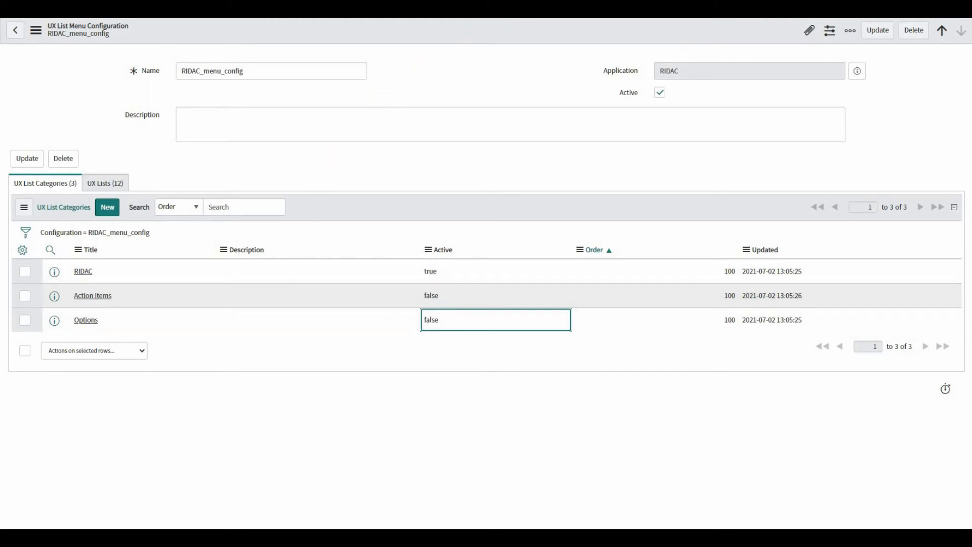
Step: Switch to the workspace preview and look through RIDAC's Unassigned, Closed and All lists
{"action": "left_click", "coordinate": [455, 10]}
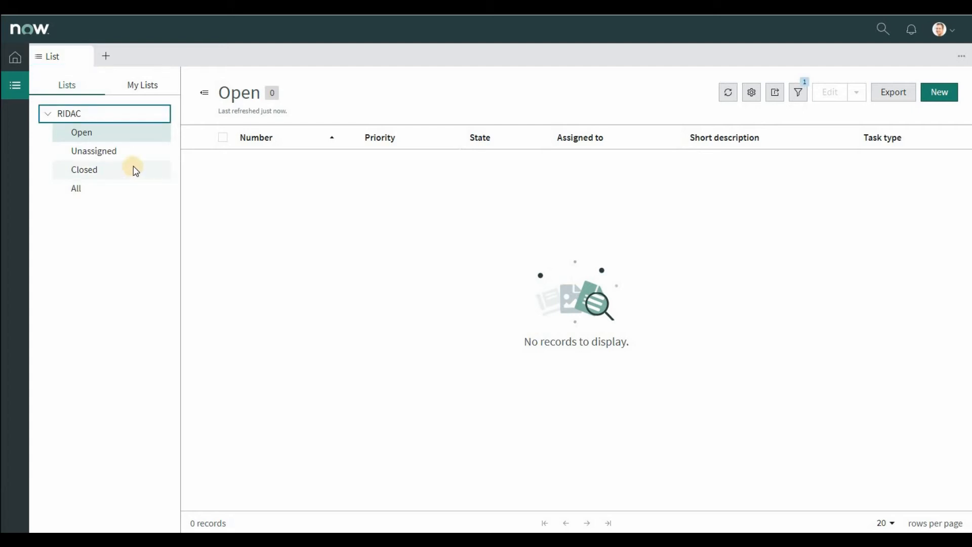
{"action": "left_click", "coordinate": [98, 151]}
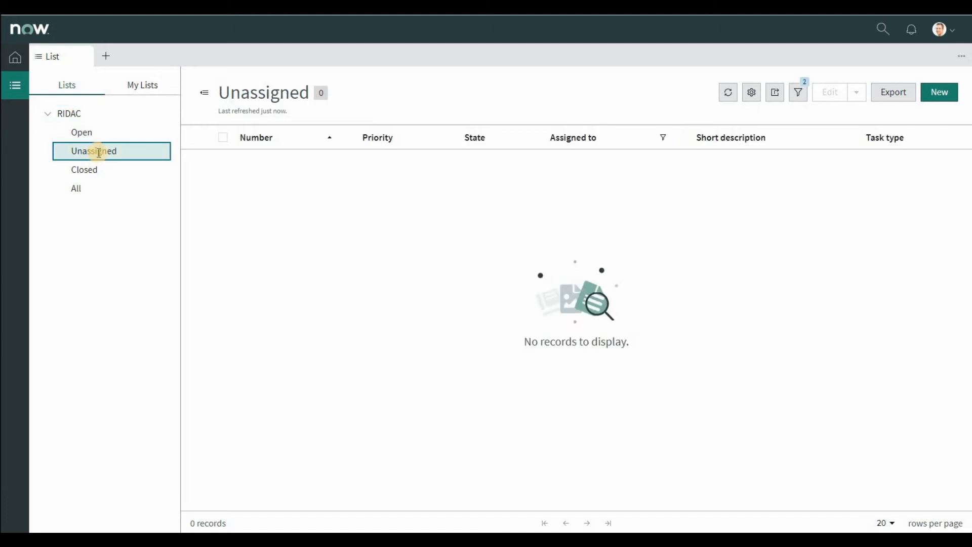
{"action": "left_click", "coordinate": [87, 168]}
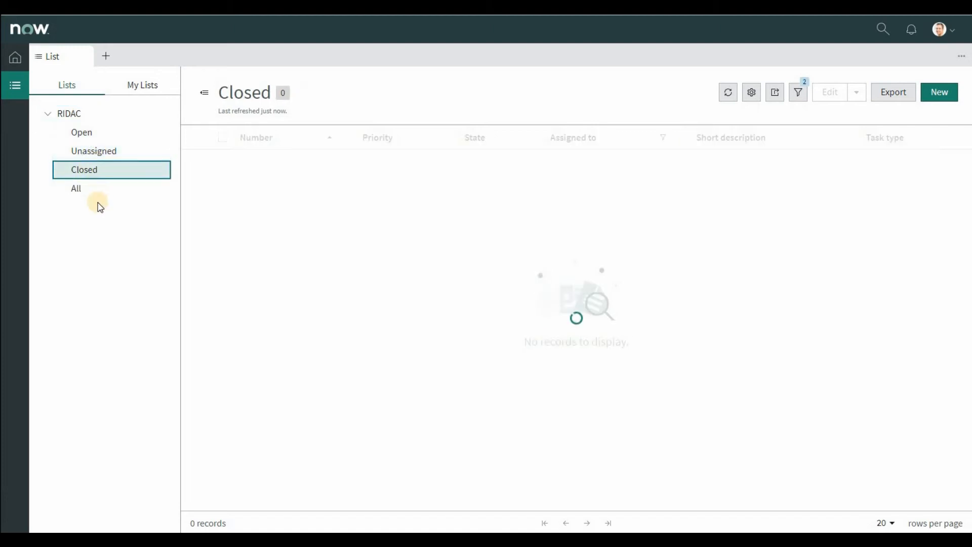
{"action": "left_click", "coordinate": [86, 189]}
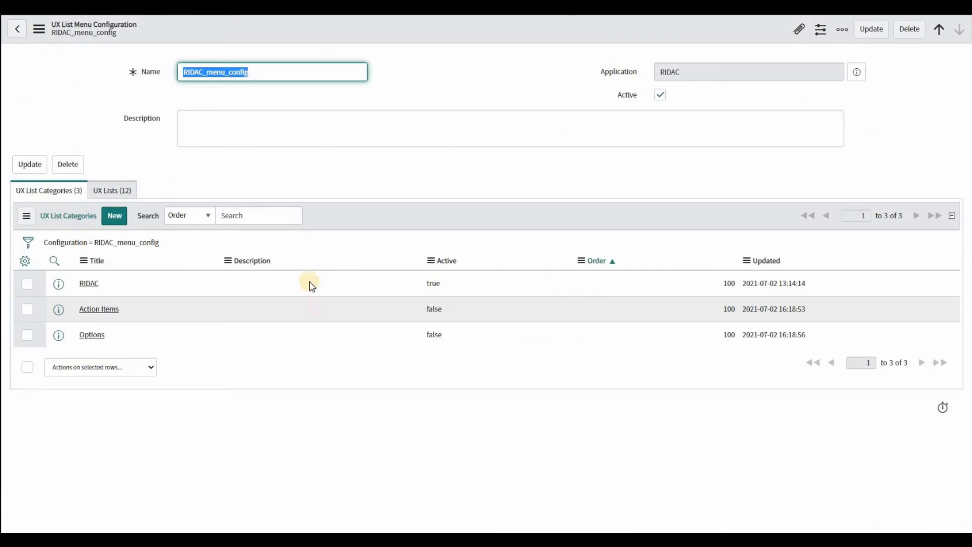
Step: In the RIDAC category's Open list, remove Task type, Assigned to and Priority from the selected columns
{"action": "left_click", "coordinate": [91, 285]}
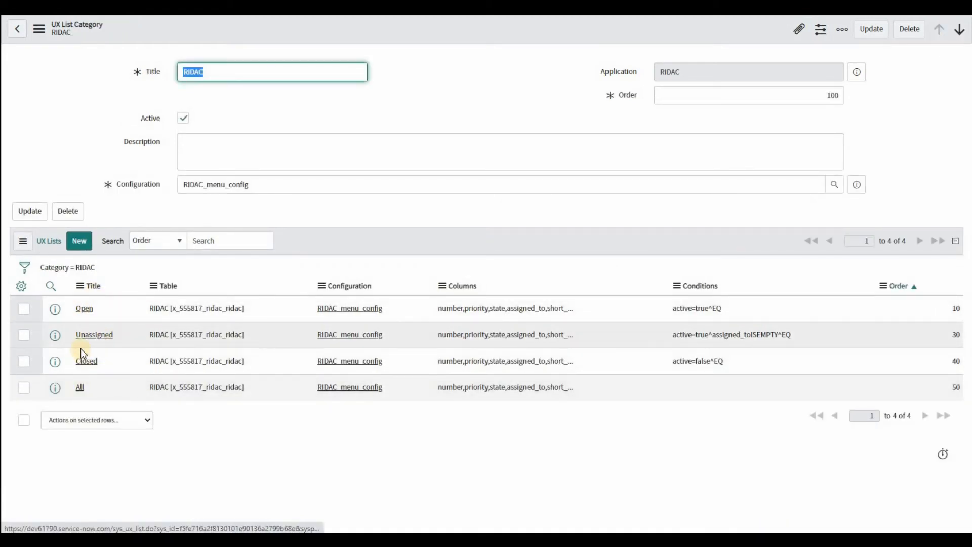
{"action": "left_click", "coordinate": [87, 311]}
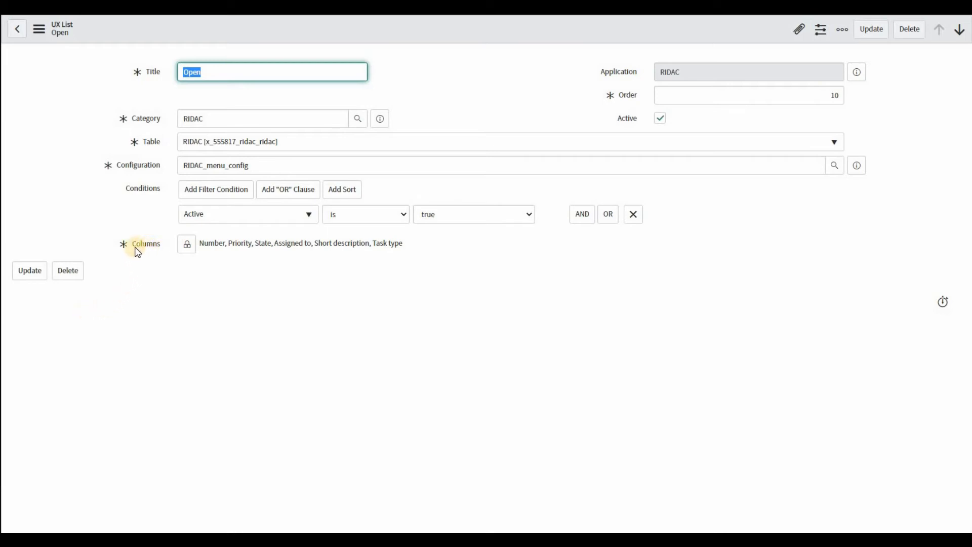
{"action": "mouse_move", "coordinate": [154, 249]}
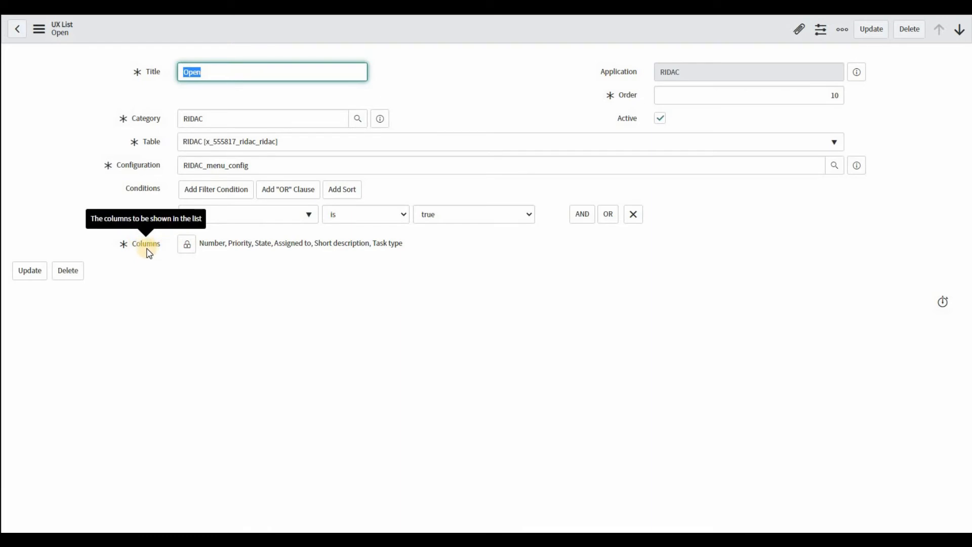
{"action": "left_click", "coordinate": [187, 247]}
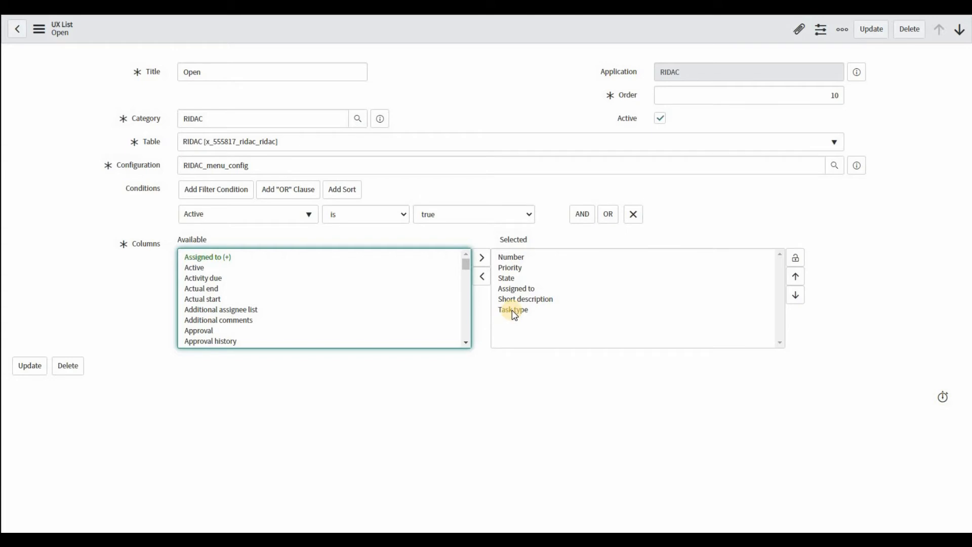
{"action": "left_click", "coordinate": [514, 309]}
{"action": "left_click", "coordinate": [482, 276]}
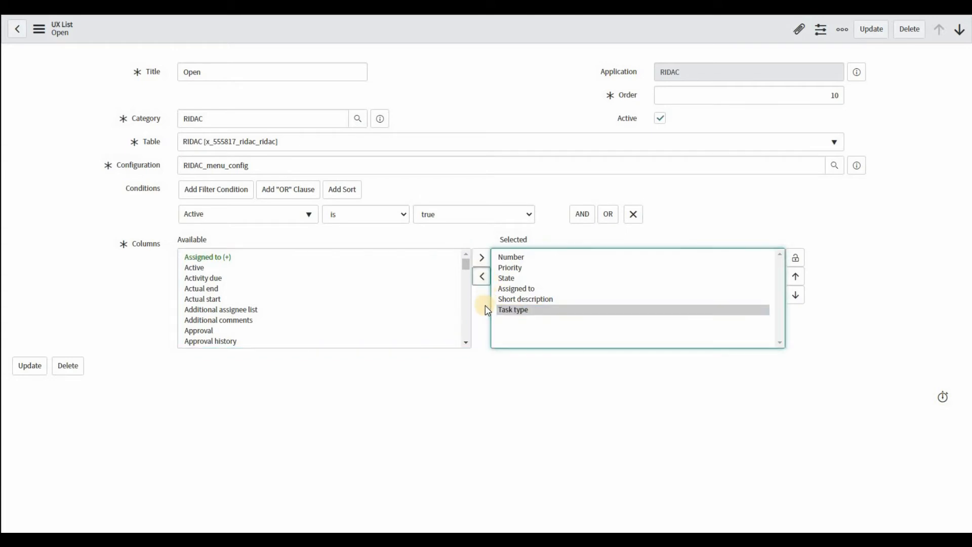
{"action": "left_click", "coordinate": [506, 288]}
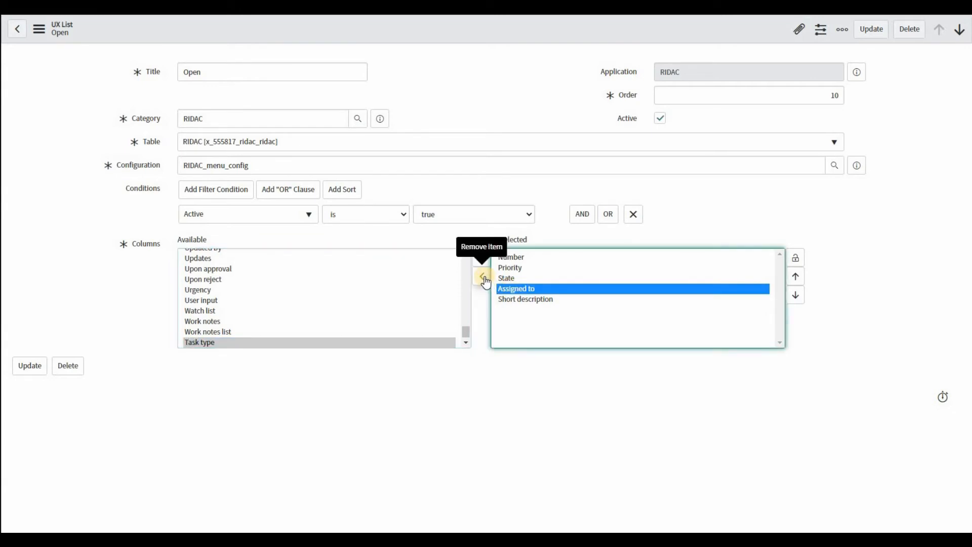
{"action": "left_click", "coordinate": [482, 277]}
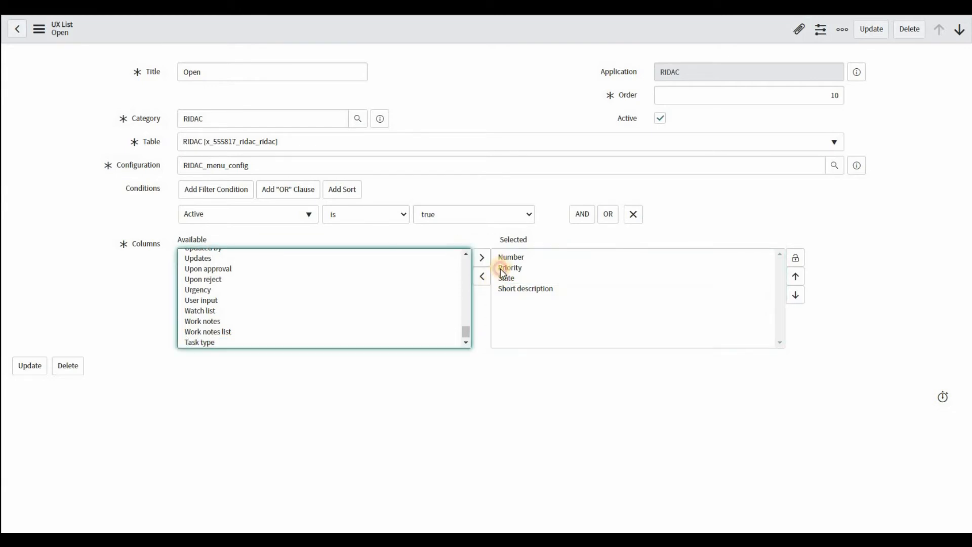
{"action": "left_click", "coordinate": [501, 267]}
{"action": "left_click", "coordinate": [483, 277]}
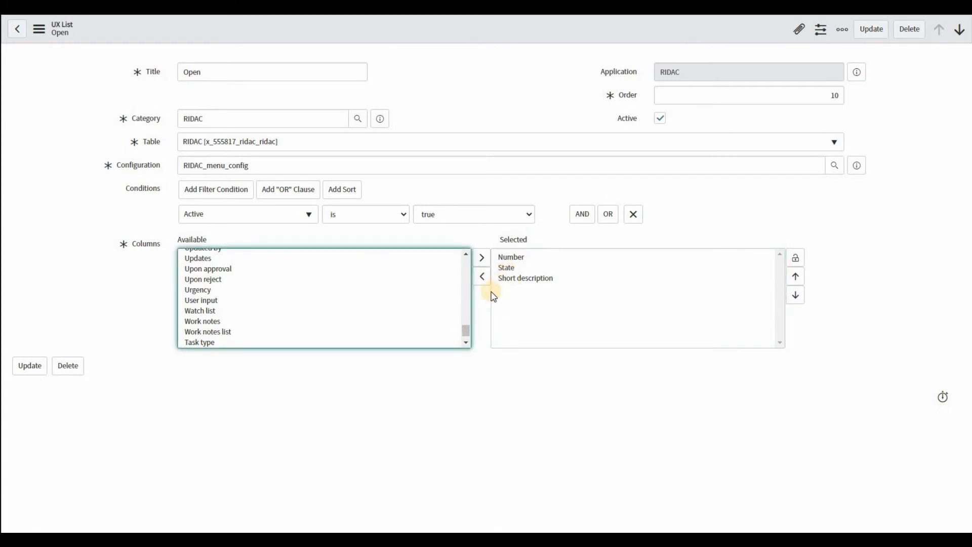
Step: Add RIDAC Type and Impact Type to the Open list's selected columns
{"action": "mouse_move", "coordinate": [465, 328]}
{"action": "left_mouse_down"}
{"action": "mouse_move", "coordinate": [470, 286]}
{"action": "mouse_move", "coordinate": [466, 314]}
{"action": "left_mouse_up"}
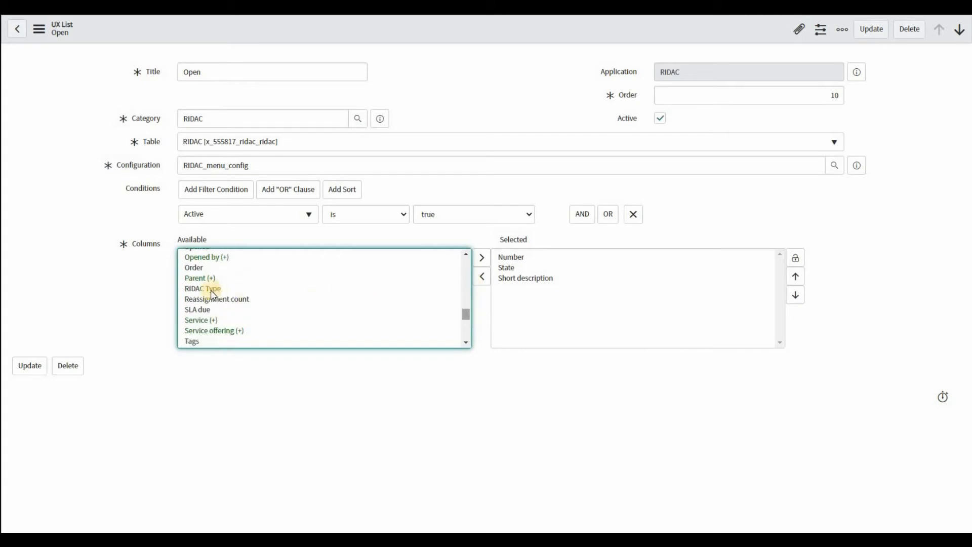
{"action": "left_click", "coordinate": [223, 288]}
{"action": "left_click", "coordinate": [484, 261]}
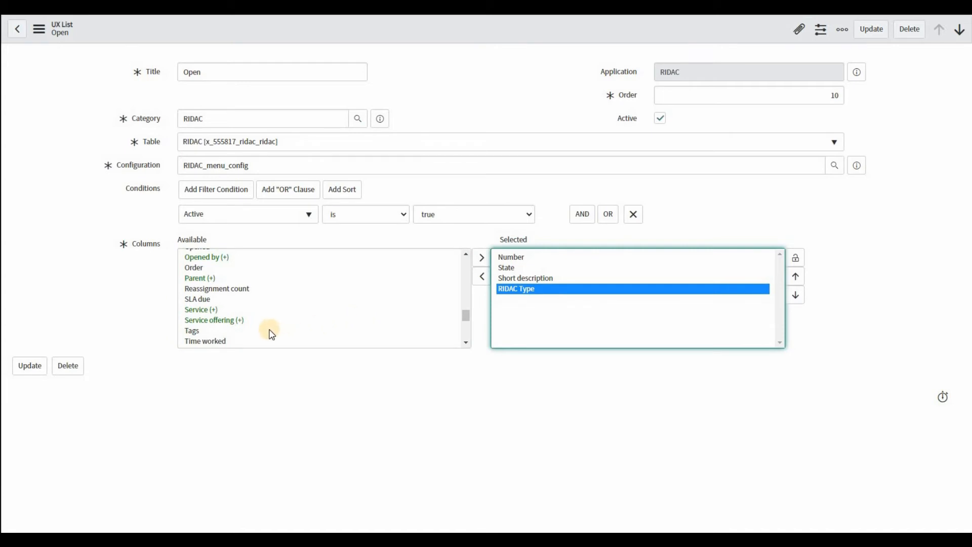
{"action": "scroll", "coordinate": [272, 335], "scroll_direction": "up", "scroll_amount": 5}
{"action": "scroll", "coordinate": [273, 330], "scroll_direction": "down", "scroll_amount": 1}
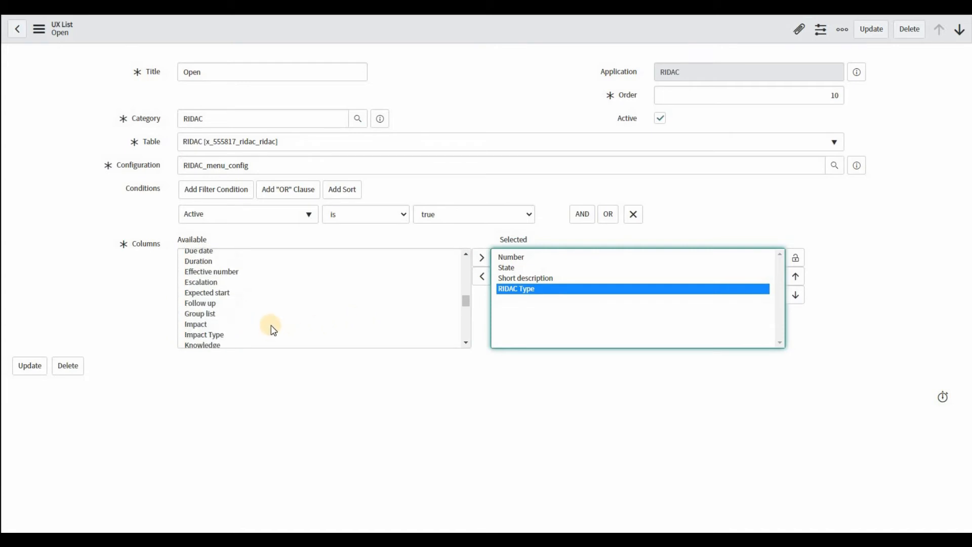
{"action": "scroll", "coordinate": [273, 330], "scroll_direction": "down", "scroll_amount": 1}
{"action": "left_click", "coordinate": [319, 321]}
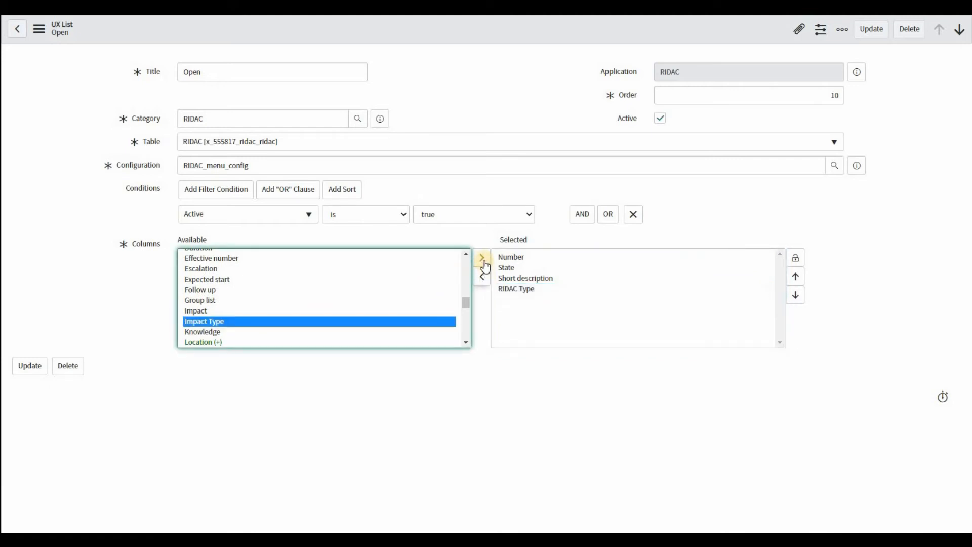
{"action": "left_click", "coordinate": [484, 261]}
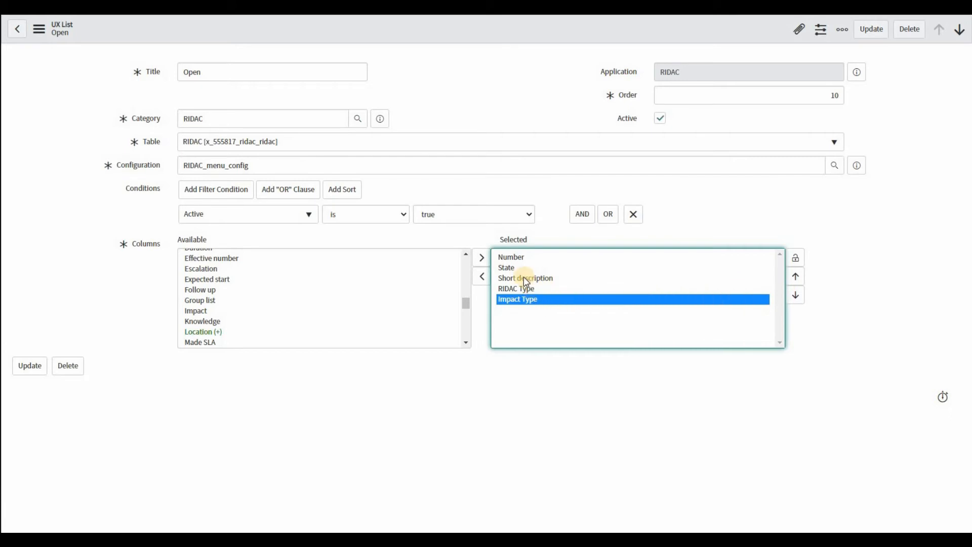
Step: Move Short description above State in the Open list's column order and save the record
{"action": "left_click", "coordinate": [746, 278]}
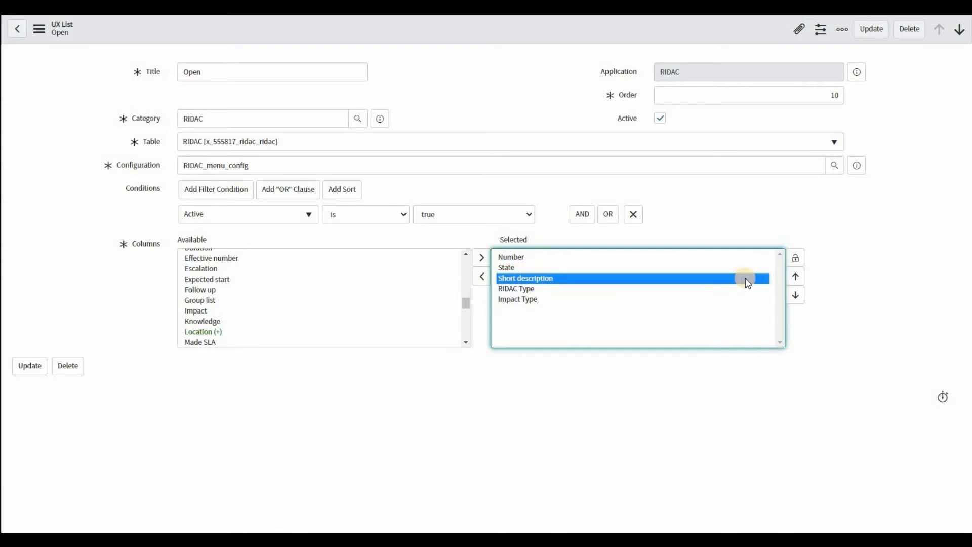
{"action": "left_click", "coordinate": [795, 278]}
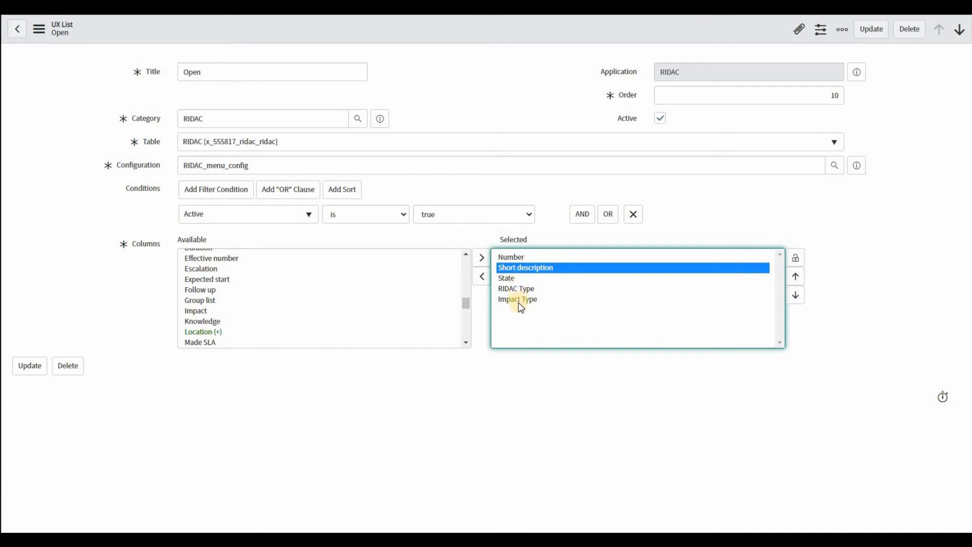
{"action": "left_click", "coordinate": [30, 366]}
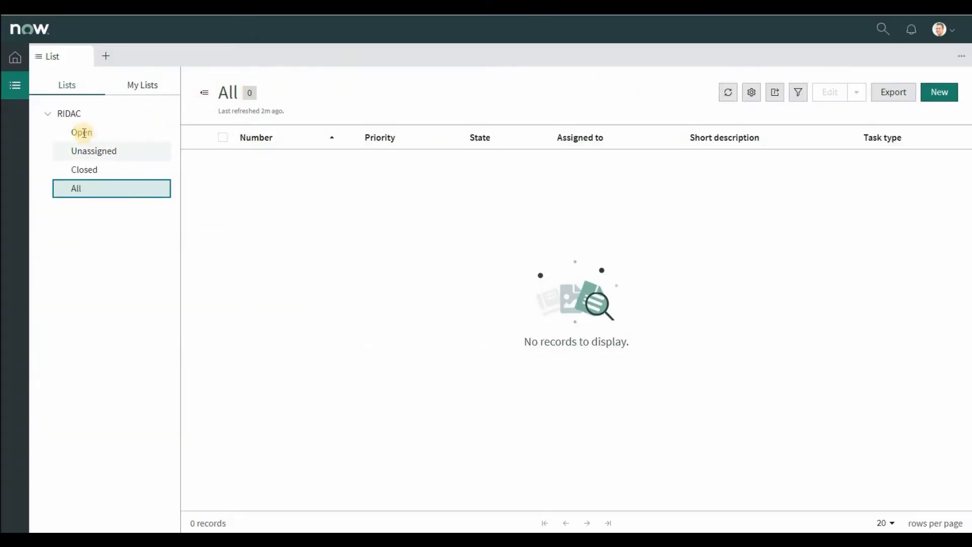
Step: Check the columns of the Open and All lists in the workspace preview
{"action": "left_click", "coordinate": [81, 132]}
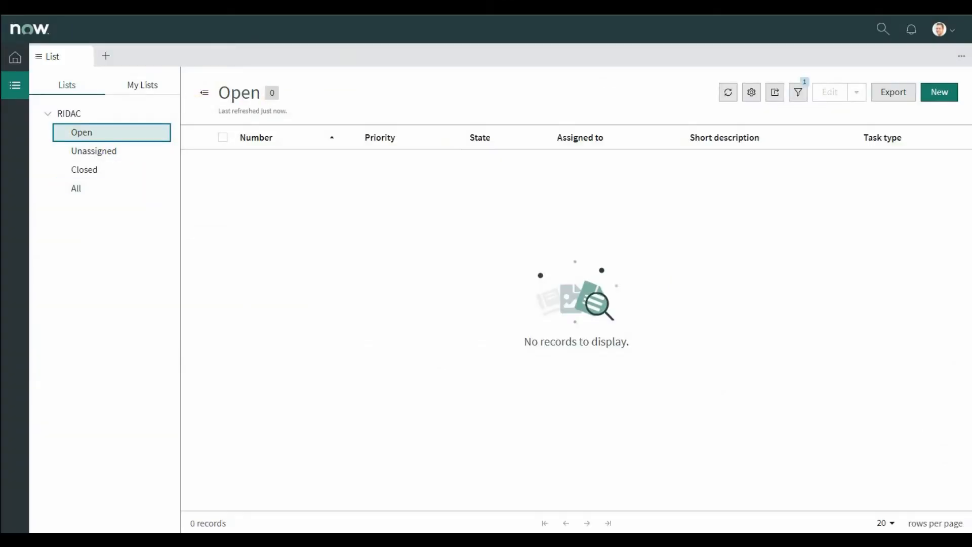
{"action": "left_click", "coordinate": [81, 186]}
{"action": "left_click", "coordinate": [82, 134]}
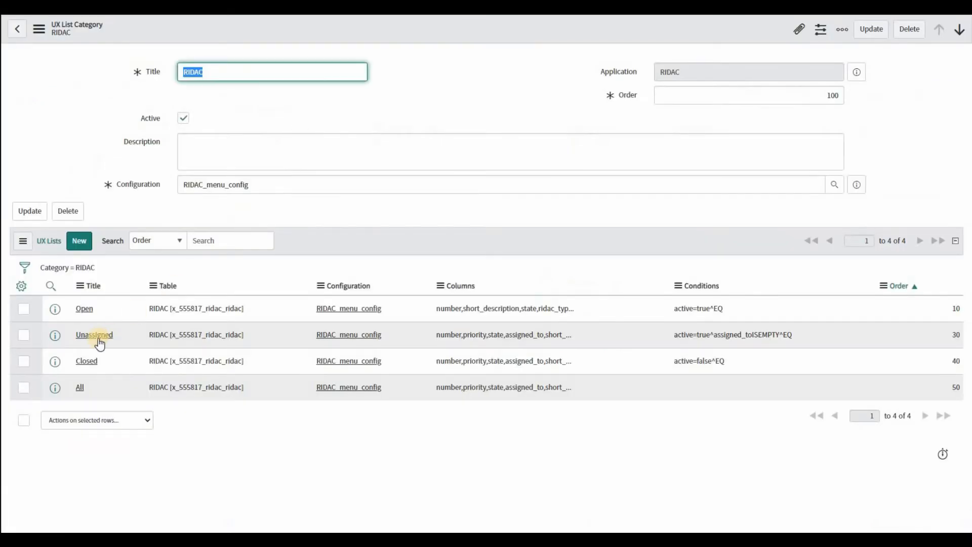
Step: In the RIDAC category's Unassigned list, remove Task type, Assigned to and Priority from the selected columns and move Short description above State
{"action": "left_click", "coordinate": [95, 336]}
{"action": "left_click", "coordinate": [93, 362]}
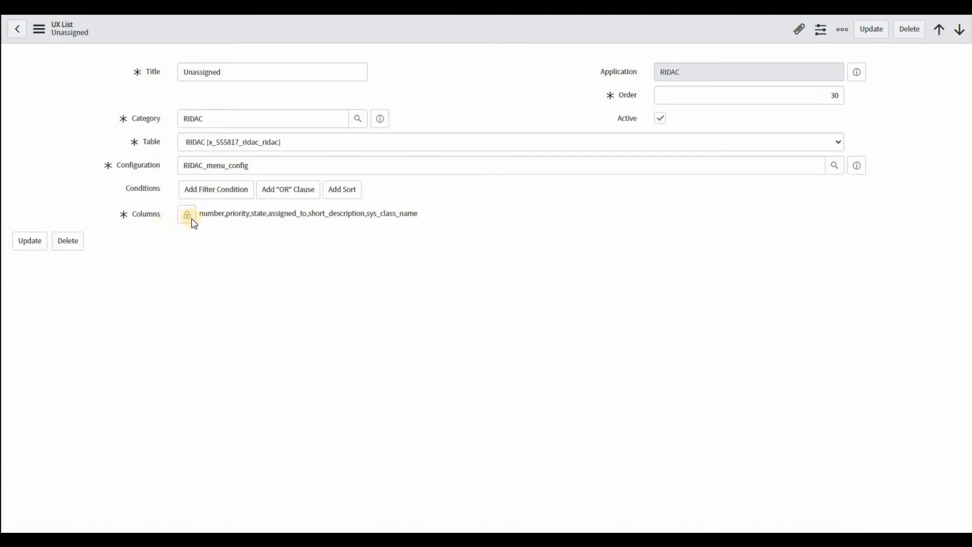
{"action": "left_click", "coordinate": [187, 289]}
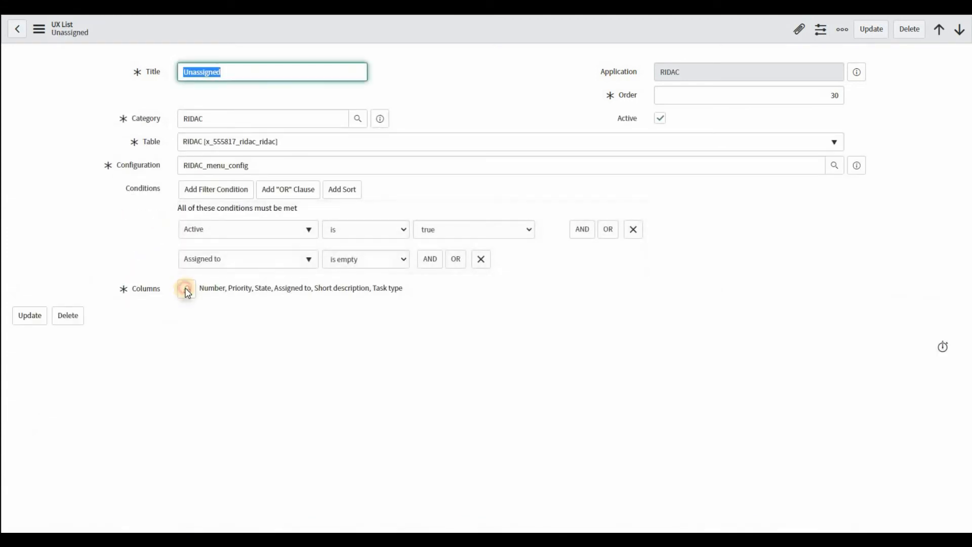
{"action": "left_click", "coordinate": [515, 356]}
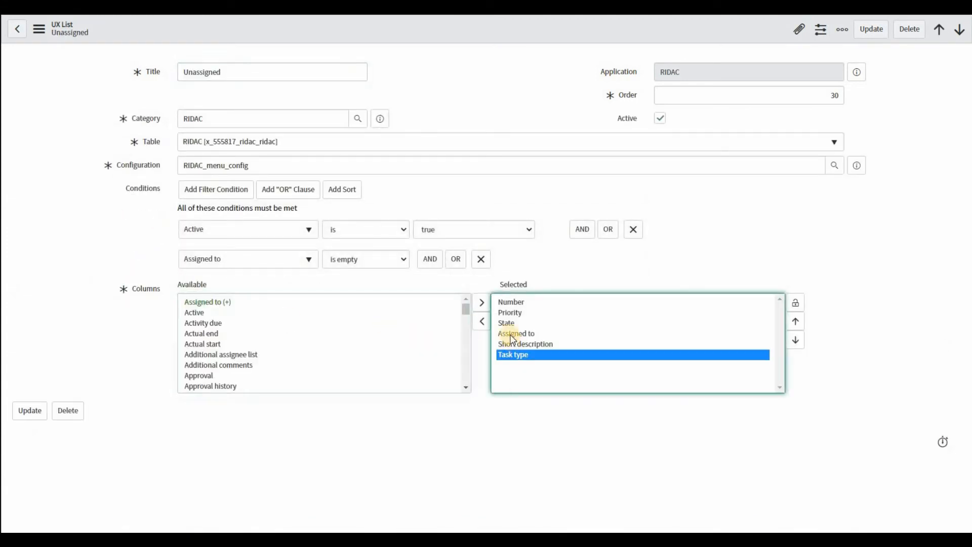
{"action": "left_click", "coordinate": [515, 332], "text": "ctrl"}
{"action": "left_click", "coordinate": [522, 313], "text": "ctrl"}
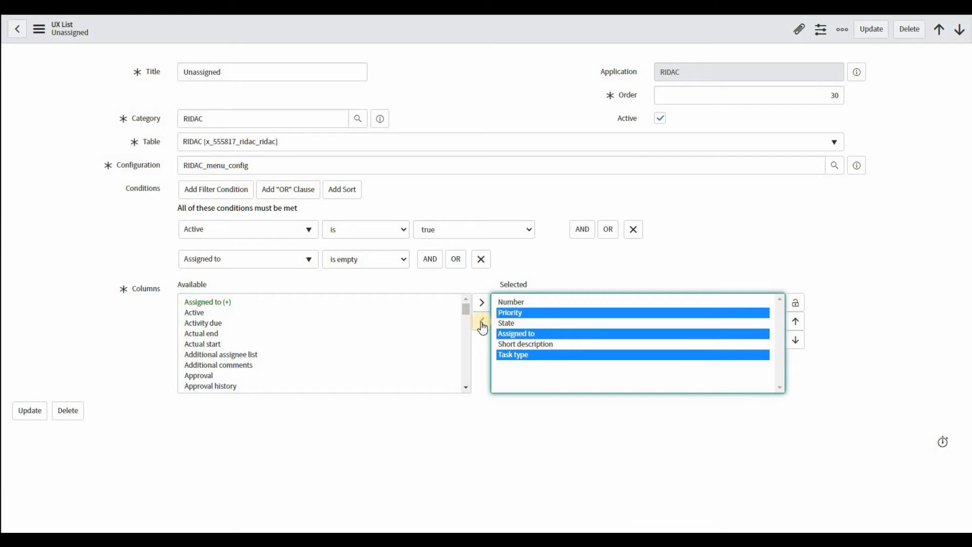
{"action": "left_click", "coordinate": [482, 321]}
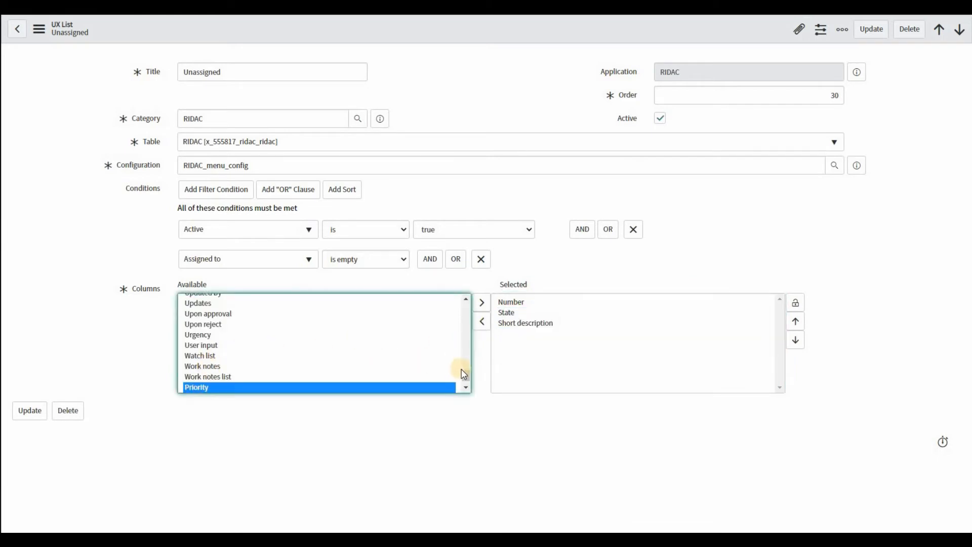
{"action": "left_click", "coordinate": [727, 324]}
{"action": "left_click", "coordinate": [795, 322]}
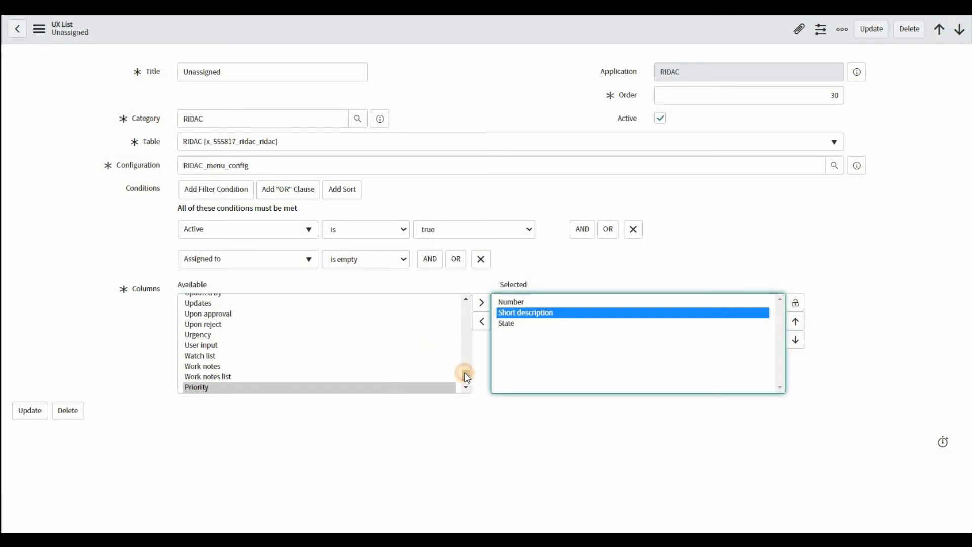
Step: Add RIDAC Type and Impact Type to the Unassigned list's selected columns and save the record
{"action": "left_click_drag", "start_coordinate": [467, 378], "coordinate": [466, 352]}
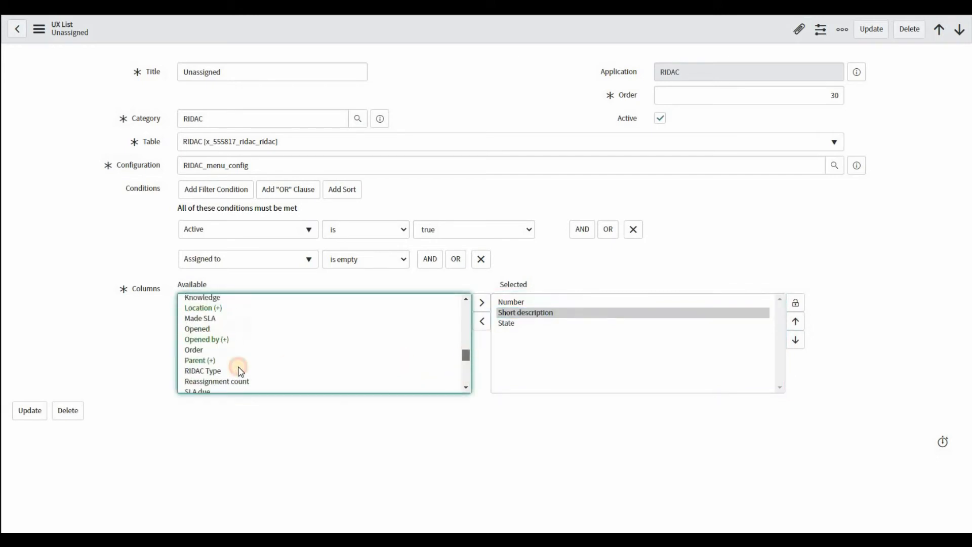
{"action": "left_click", "coordinate": [192, 371]}
{"action": "left_click", "coordinate": [482, 304]}
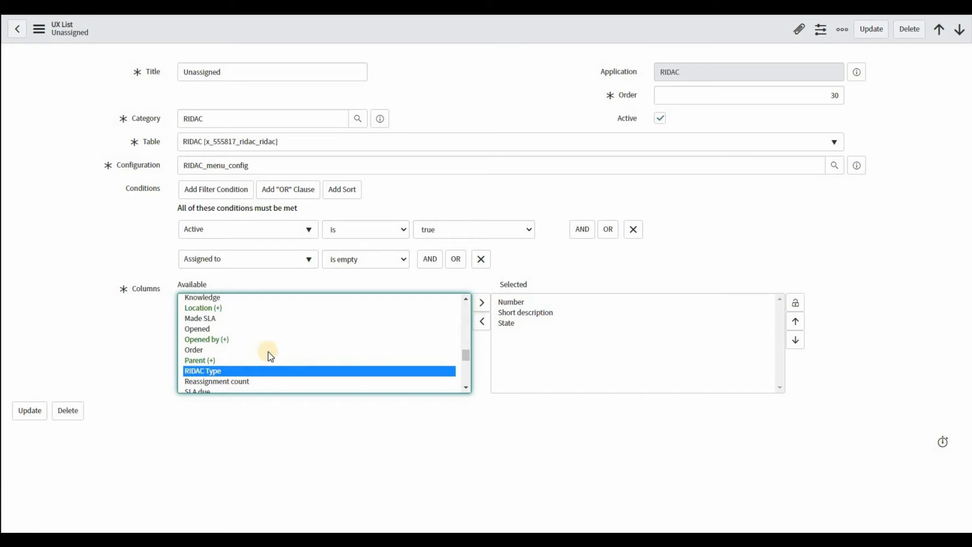
{"action": "scroll", "coordinate": [213, 336], "scroll_direction": "up", "scroll_amount": 5}
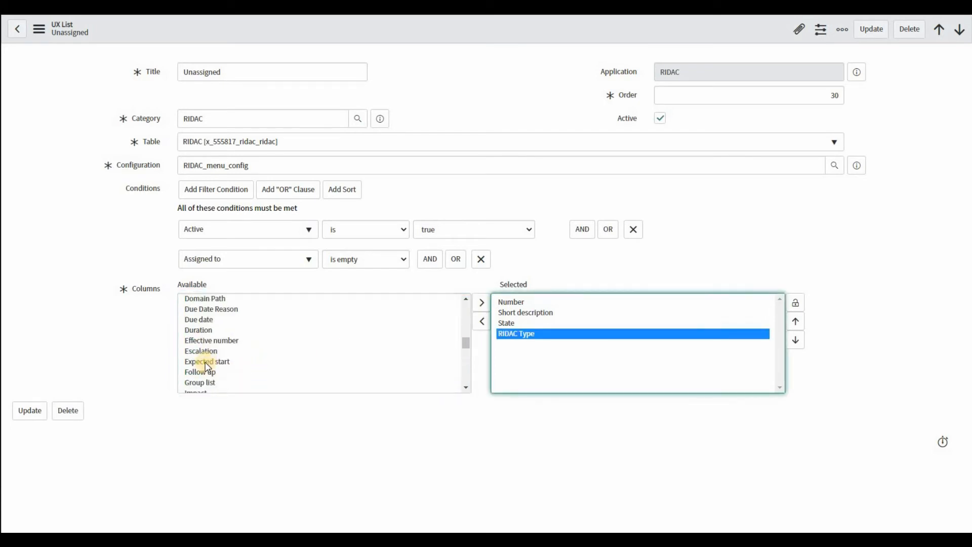
{"action": "scroll", "coordinate": [206, 364], "scroll_direction": "down", "scroll_amount": 2}
{"action": "left_click", "coordinate": [384, 346]}
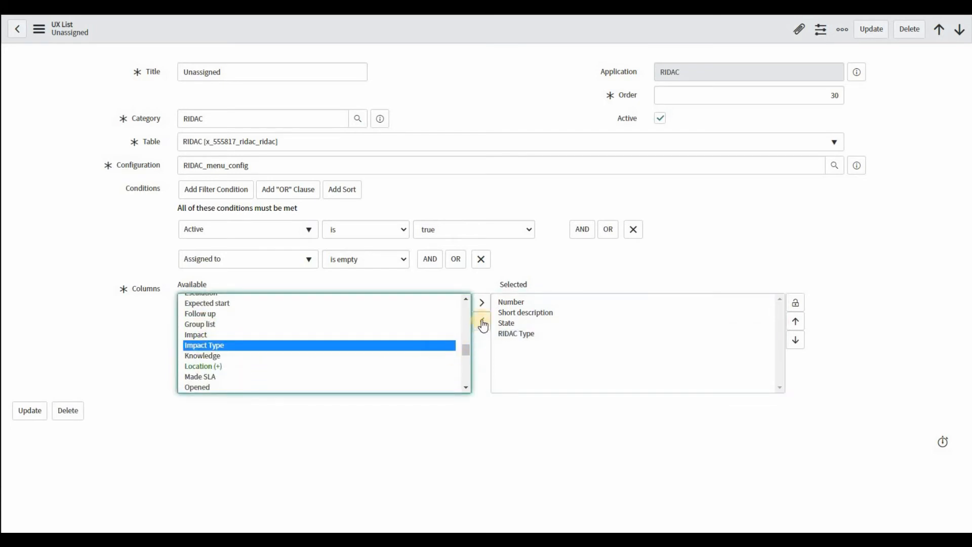
{"action": "left_click", "coordinate": [482, 303]}
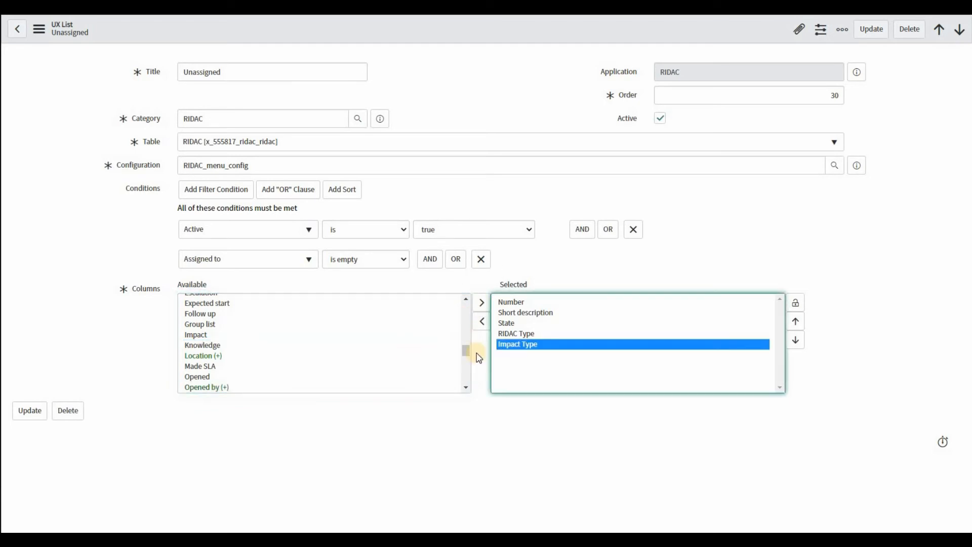
{"action": "left_click", "coordinate": [31, 409]}
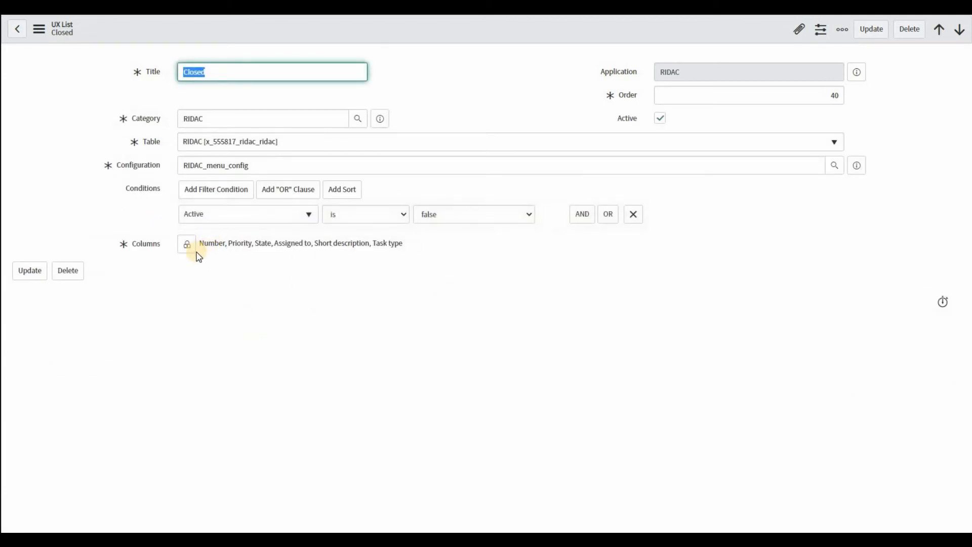
Step: In the RIDAC category's Closed list, remove Task type, Assigned to and Priority from the selected columns
{"action": "left_click", "coordinate": [187, 246]}
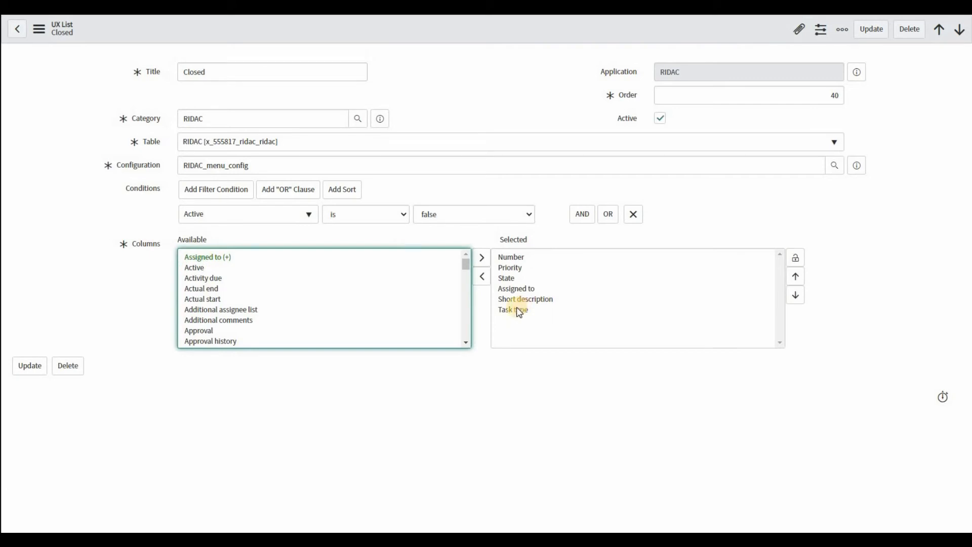
{"action": "left_click", "coordinate": [512, 309]}
{"action": "left_click", "coordinate": [511, 288], "text": "ctrl"}
{"action": "left_click", "coordinate": [508, 267], "text": "ctrl"}
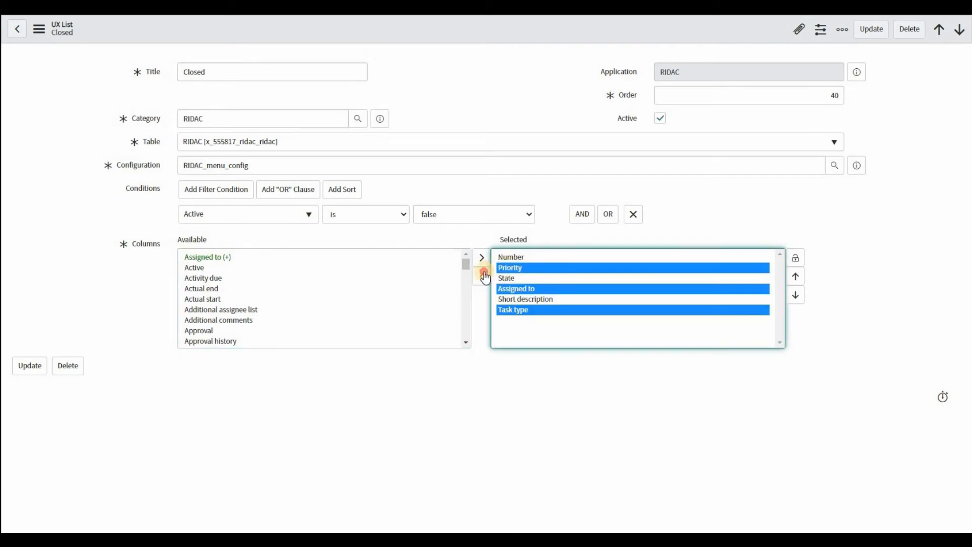
{"action": "left_click", "coordinate": [482, 277]}
Step: Add RIDAC Type and Impact Type to the Closed list's selected columns
{"action": "left_click", "coordinate": [219, 342]}
{"action": "scroll", "coordinate": [211, 312], "scroll_direction": "up", "scroll_amount": 4}
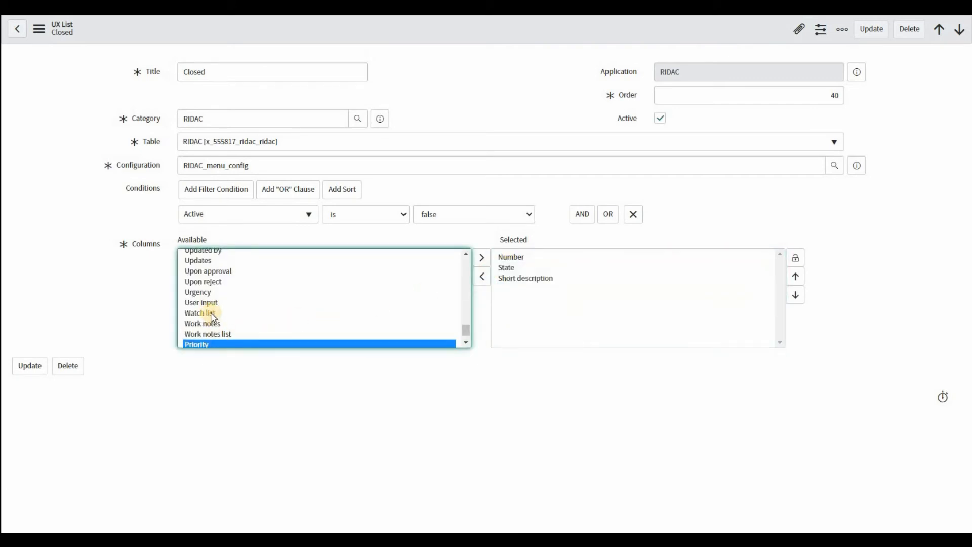
{"action": "left_click", "coordinate": [214, 264]}
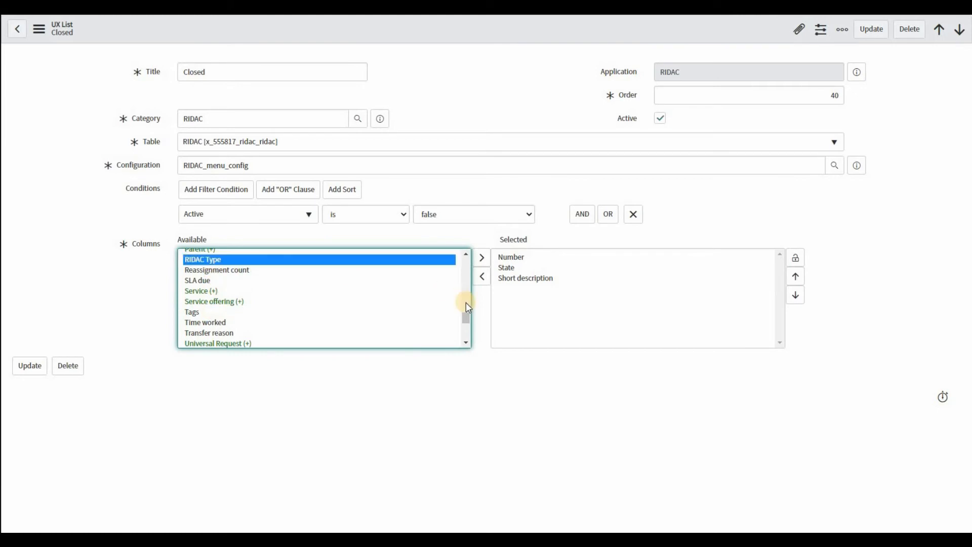
{"action": "left_click", "coordinate": [481, 257]}
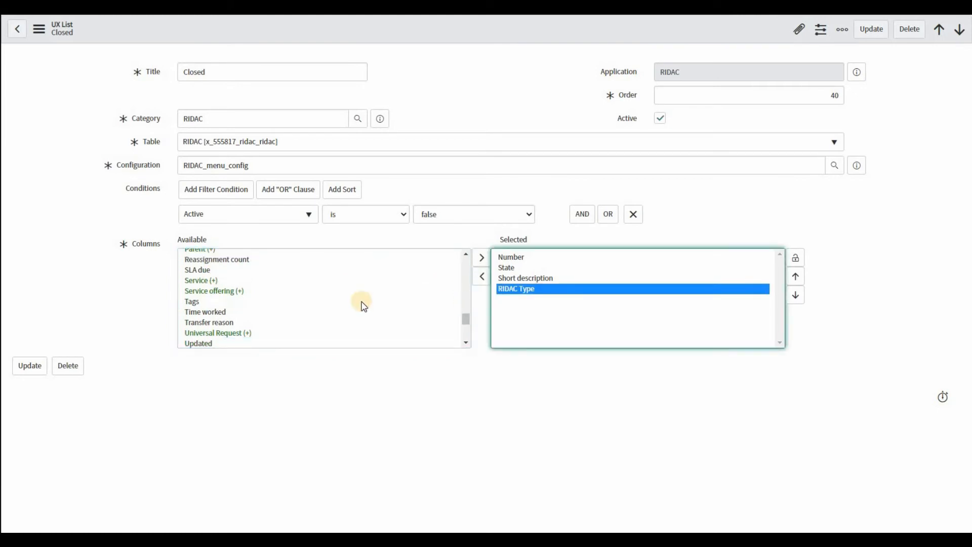
{"action": "scroll", "coordinate": [363, 306], "scroll_direction": "up", "scroll_amount": 5}
{"action": "left_click", "coordinate": [217, 292]}
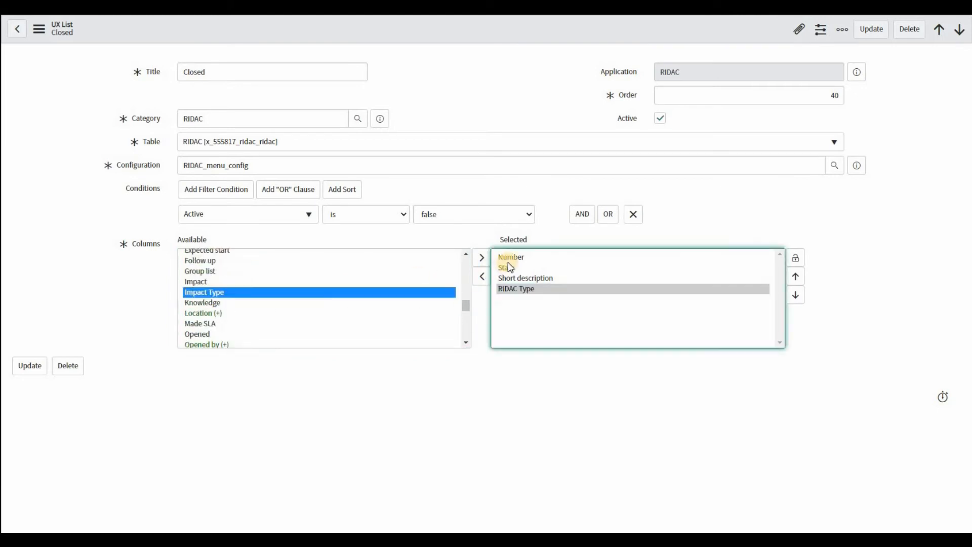
{"action": "left_click", "coordinate": [482, 258]}
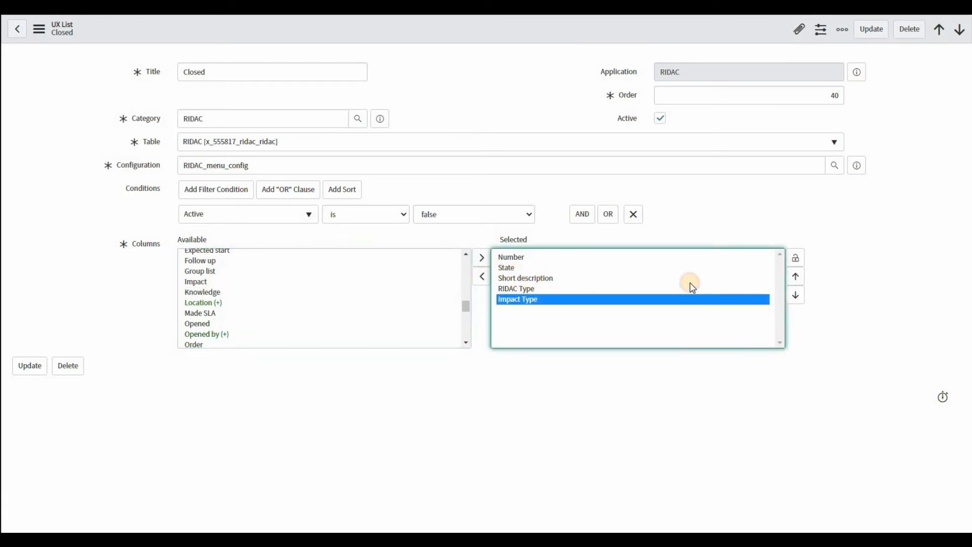
Step: Move Short description above State in the Closed list's column order and save the record
{"action": "left_click", "coordinate": [690, 280]}
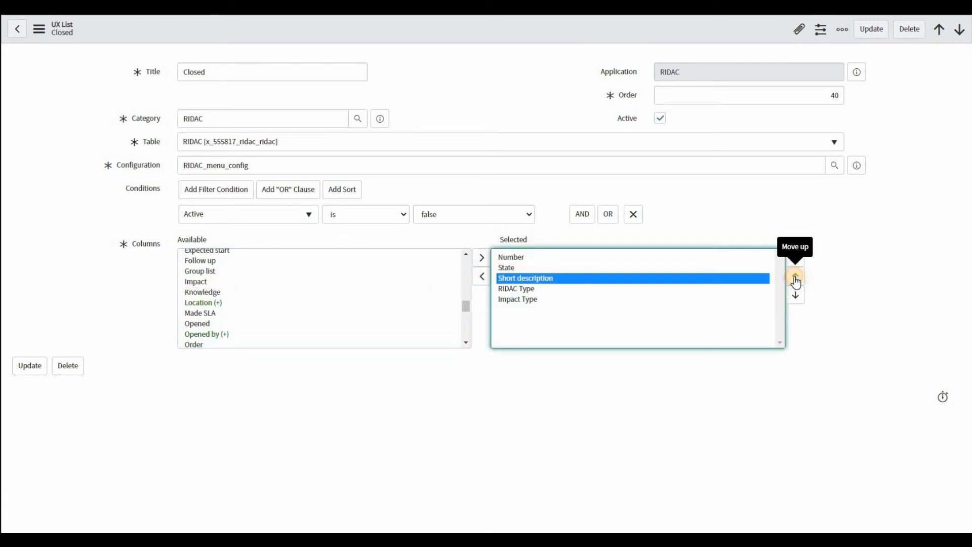
{"action": "left_click", "coordinate": [795, 279]}
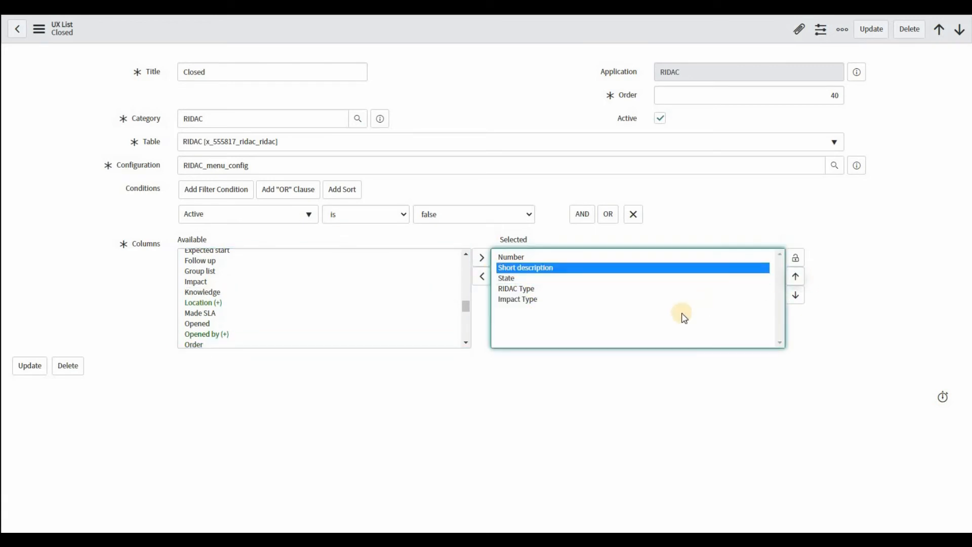
{"action": "left_click", "coordinate": [25, 368]}
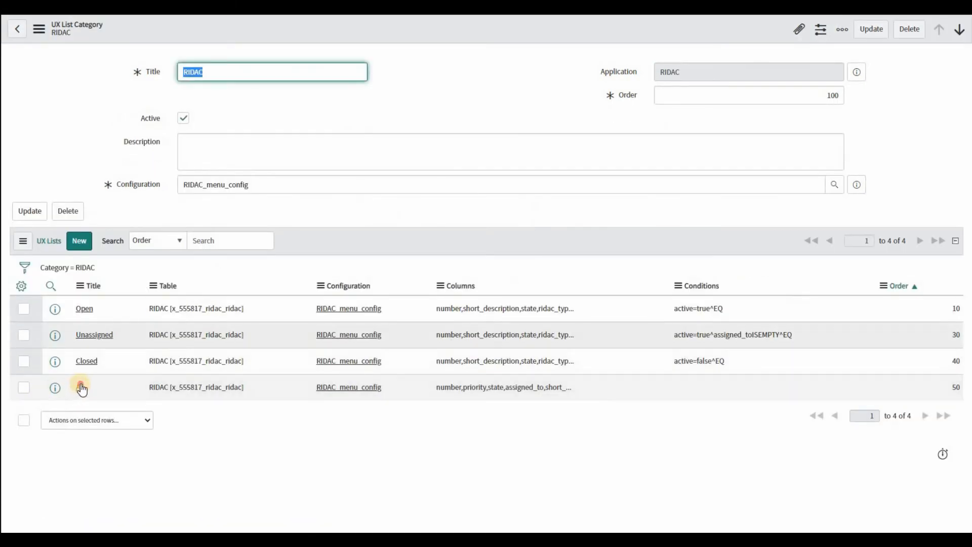
Step: In the RIDAC category's All list, remove Task type, Assigned to and Priority from the selected columns
{"action": "left_click", "coordinate": [79, 388]}
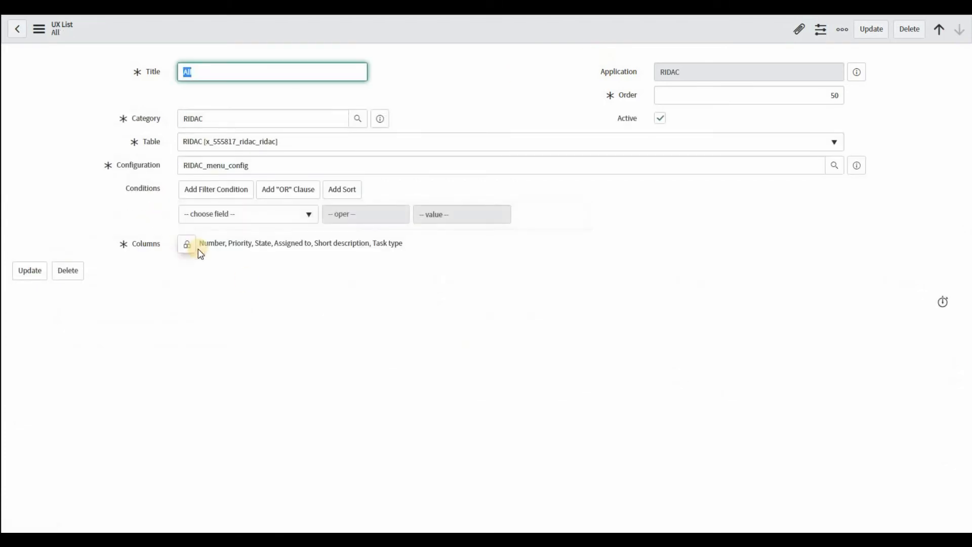
{"action": "left_click", "coordinate": [198, 248]}
{"action": "left_click", "coordinate": [518, 310]}
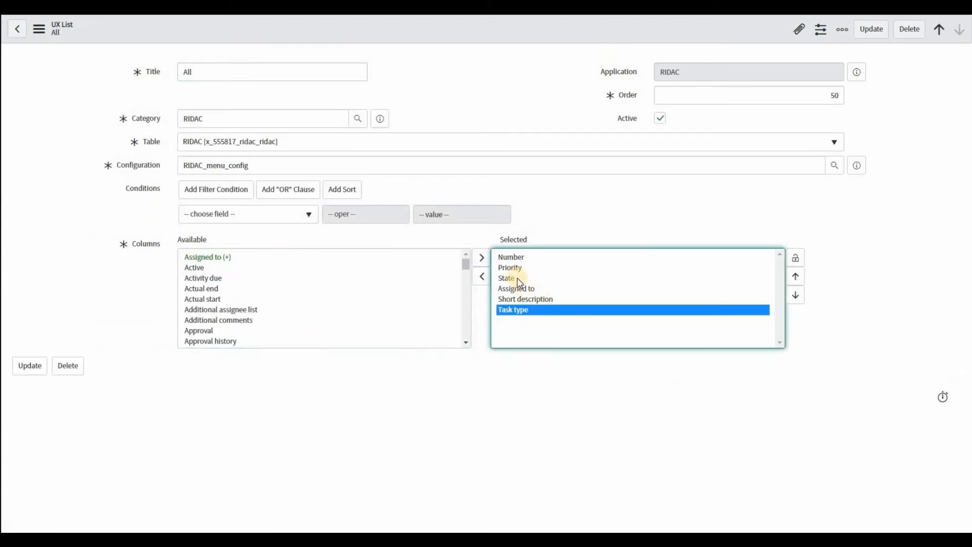
{"action": "left_click", "coordinate": [516, 288], "text": "ctrl"}
{"action": "left_click", "coordinate": [509, 267], "text": "ctrl"}
{"action": "left_click", "coordinate": [481, 276]}
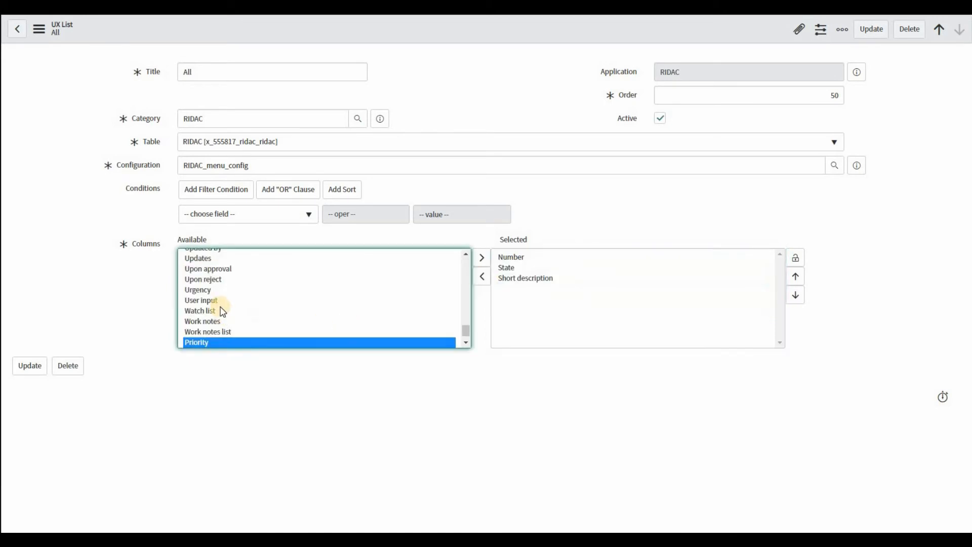
Step: Add RIDAC Type and Impact Type to the All list's selected columns
{"action": "scroll", "coordinate": [222, 311], "scroll_direction": "up", "scroll_amount": 2}
{"action": "scroll", "coordinate": [223, 309], "scroll_direction": "up", "scroll_amount": 2}
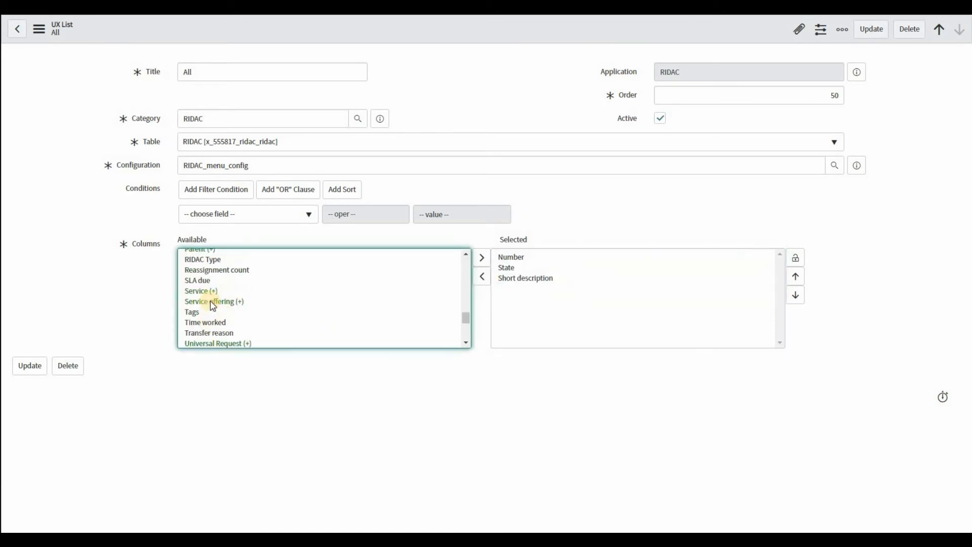
{"action": "left_click", "coordinate": [210, 259]}
{"action": "left_click", "coordinate": [481, 258]}
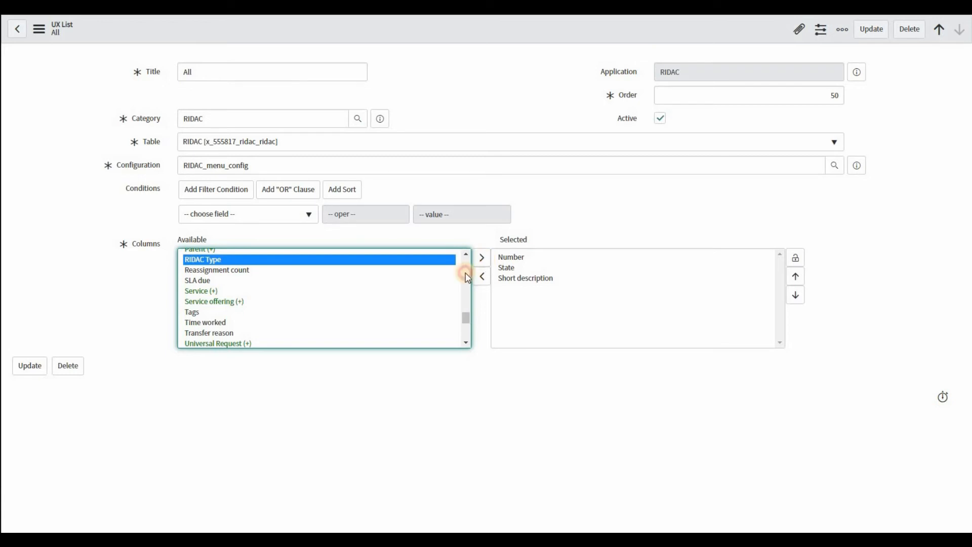
{"action": "scroll", "coordinate": [217, 303], "scroll_direction": "up", "scroll_amount": 5}
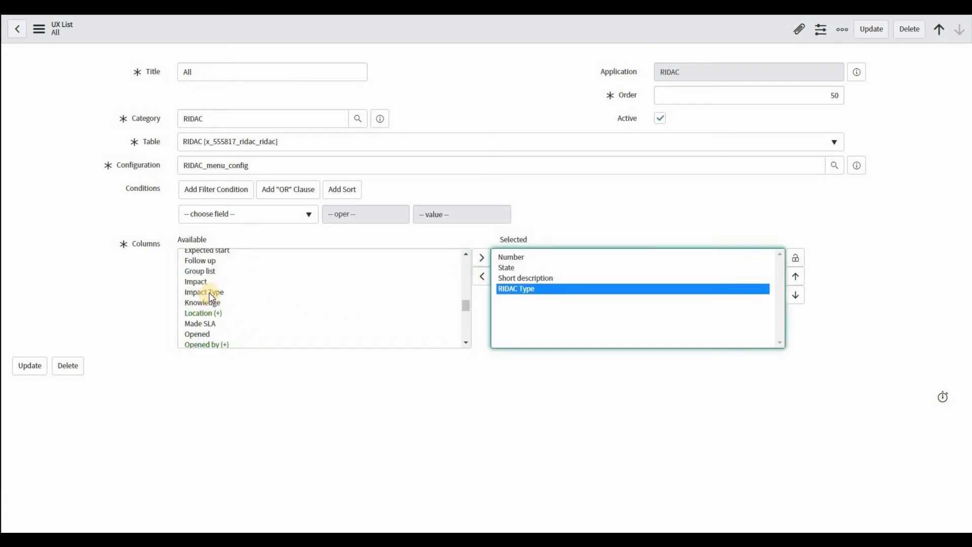
{"action": "left_click", "coordinate": [204, 292]}
{"action": "left_click", "coordinate": [482, 258]}
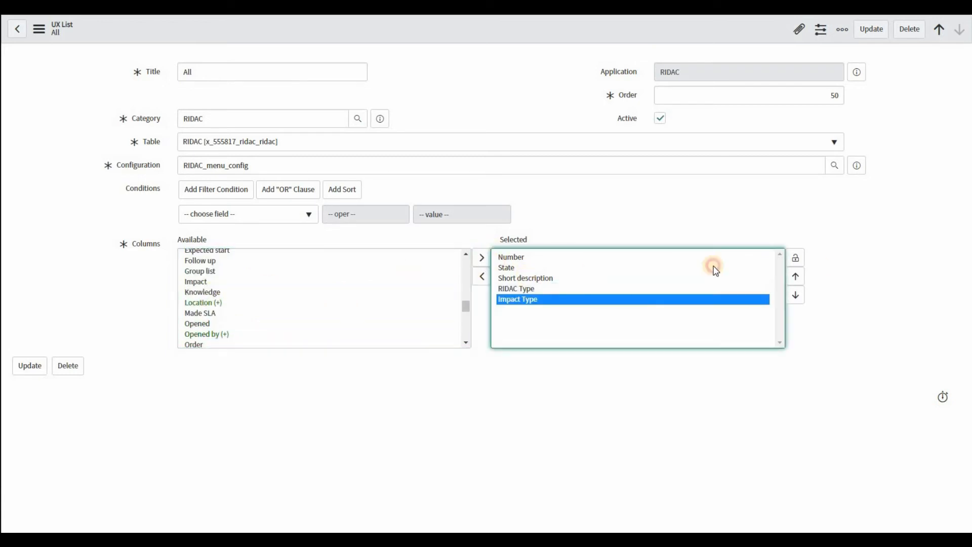
Step: Move Short description above State in the All list's column order and save the record
{"action": "left_click", "coordinate": [714, 275]}
{"action": "left_click", "coordinate": [796, 276]}
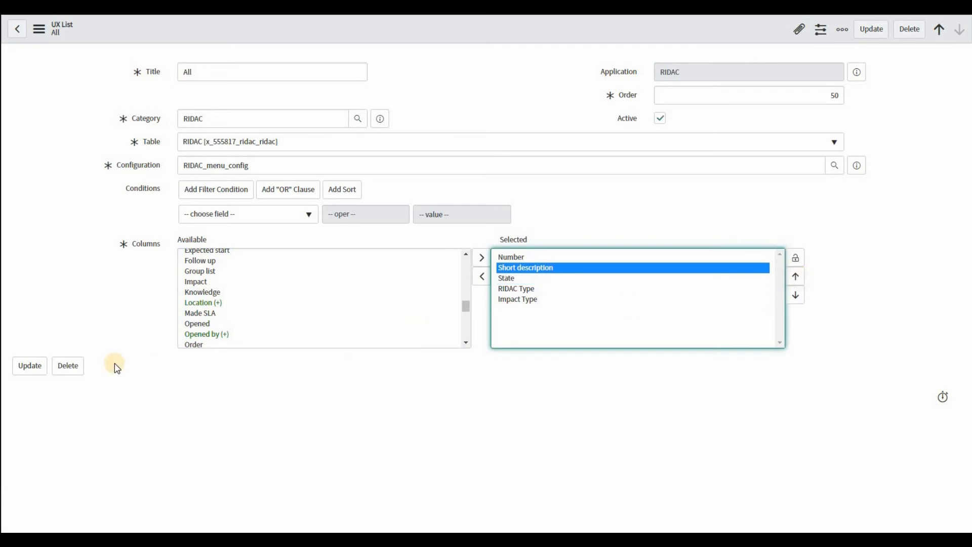
{"action": "left_click", "coordinate": [27, 376]}
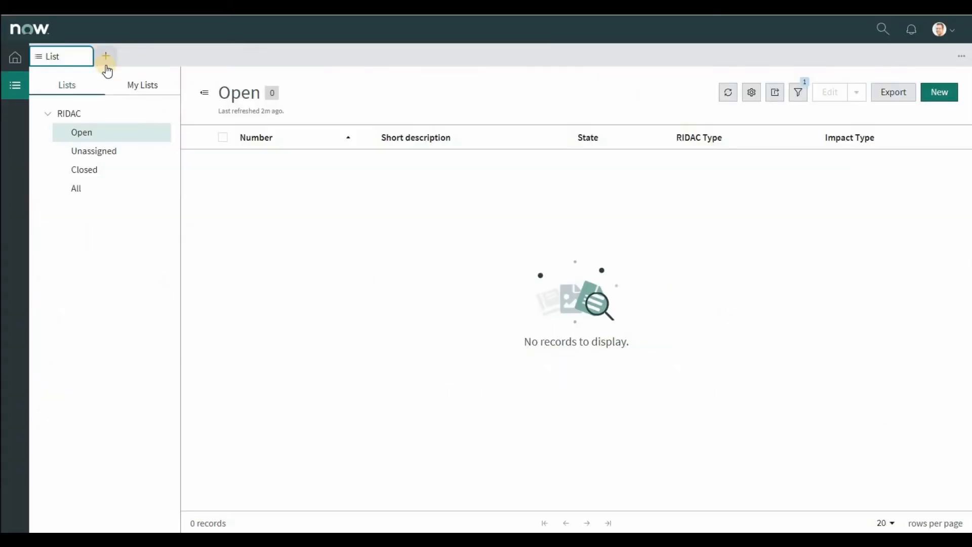
Step: Reload the workspace preview and check the columns of the Unassigned, Closed and All lists
{"action": "key", "text": "F5"}
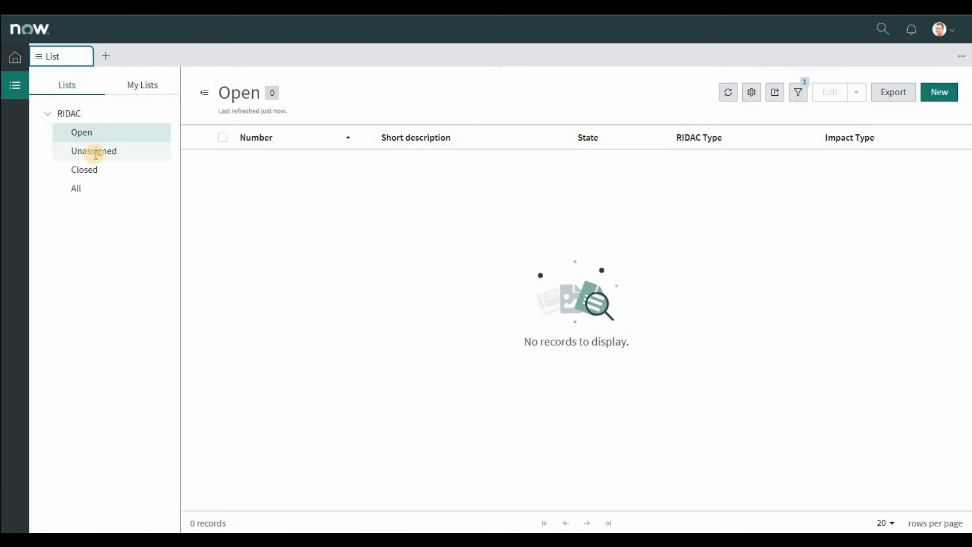
{"action": "left_click", "coordinate": [96, 152]}
{"action": "left_click", "coordinate": [87, 171]}
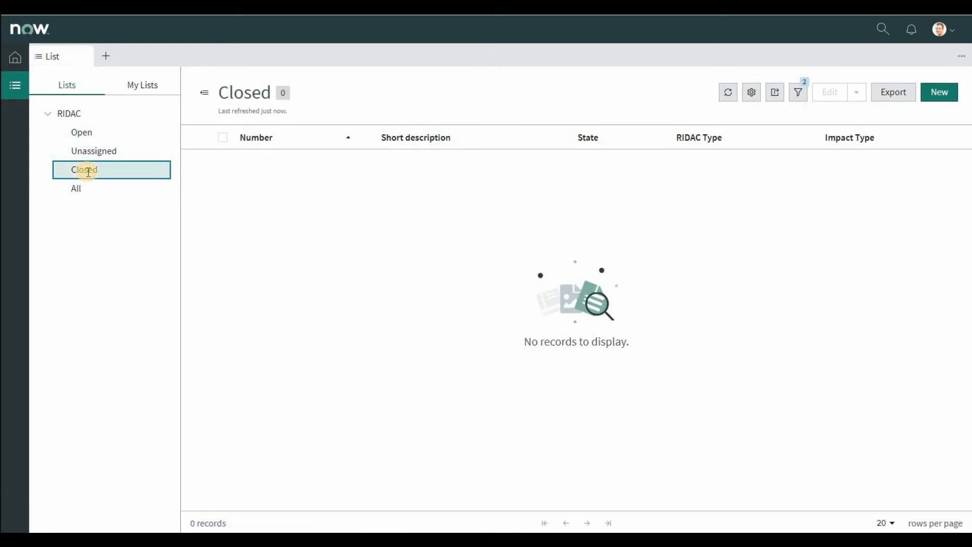
{"action": "left_click", "coordinate": [78, 187]}
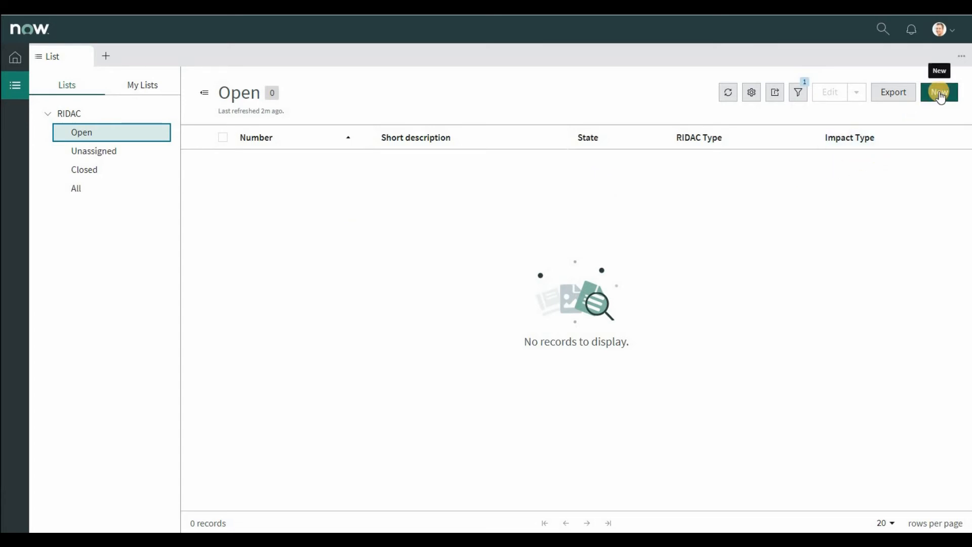
Step: Start a new RIDAC record from the Open list and set its short description to "DB Connection to Legacy System"
{"action": "left_click", "coordinate": [941, 95]}
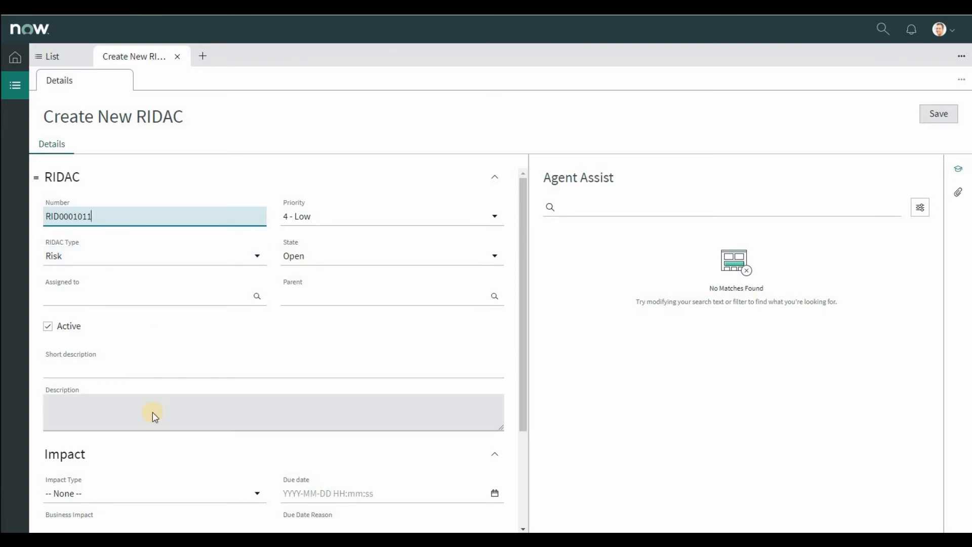
{"action": "scroll", "coordinate": [152, 418], "scroll_direction": "down", "scroll_amount": 1}
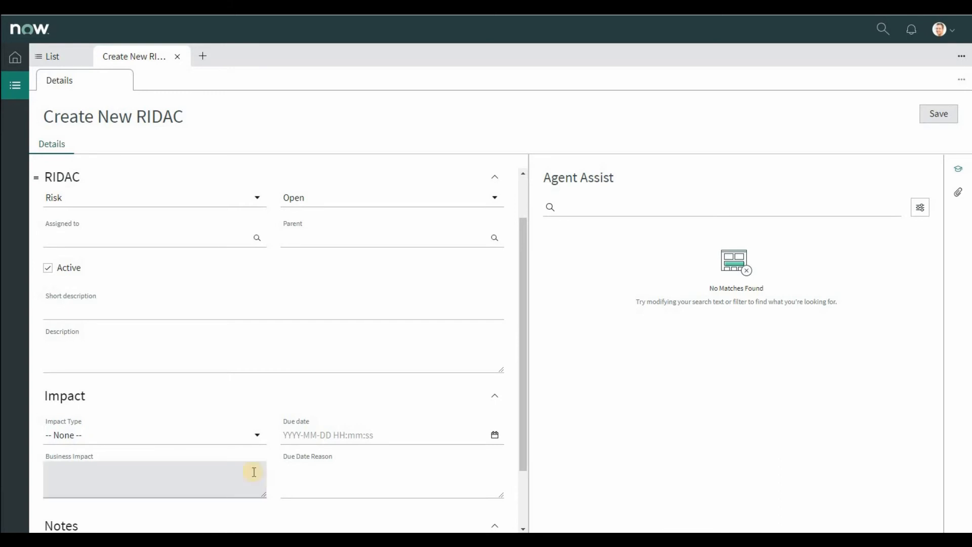
{"action": "scroll", "coordinate": [241, 453], "scroll_direction": "down", "scroll_amount": 2}
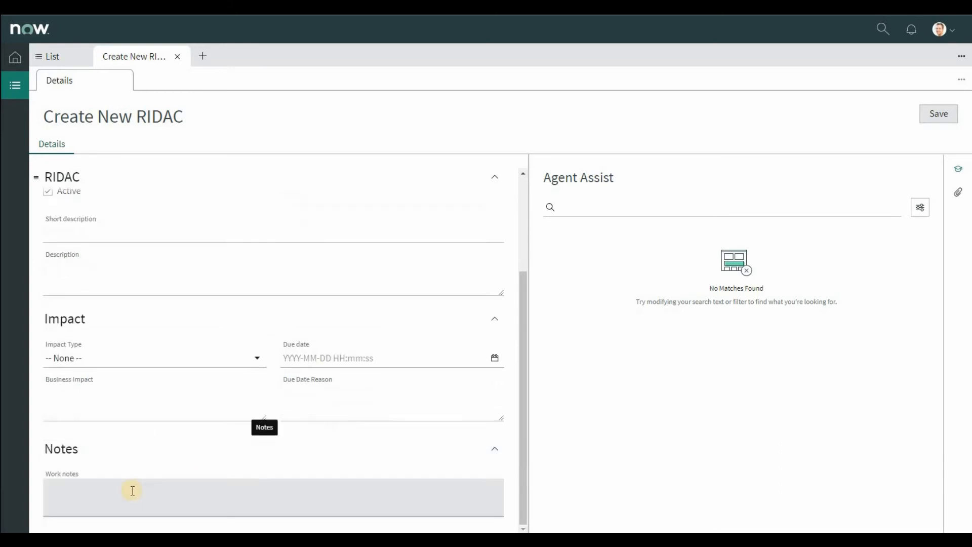
{"action": "scroll", "coordinate": [204, 272], "scroll_direction": "up", "scroll_amount": 3}
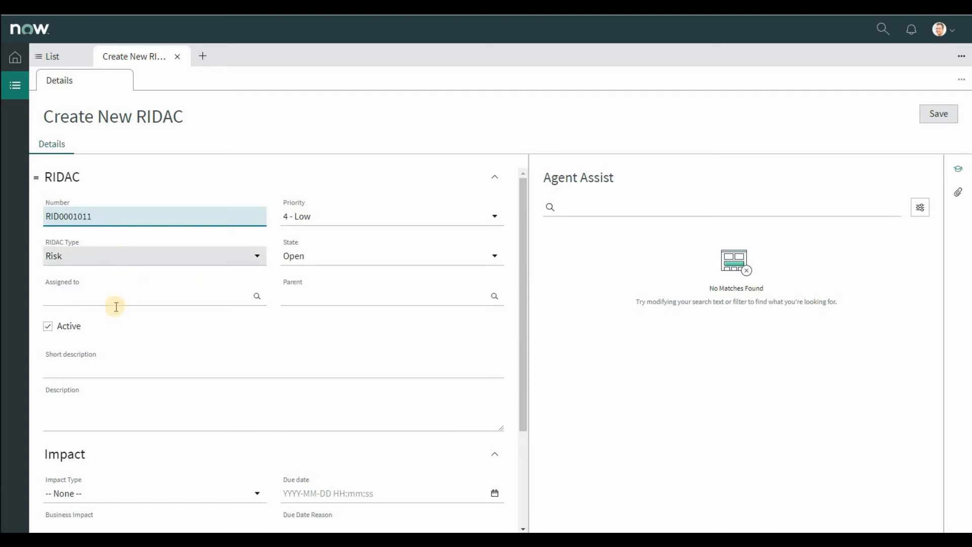
{"action": "left_click", "coordinate": [101, 369]}
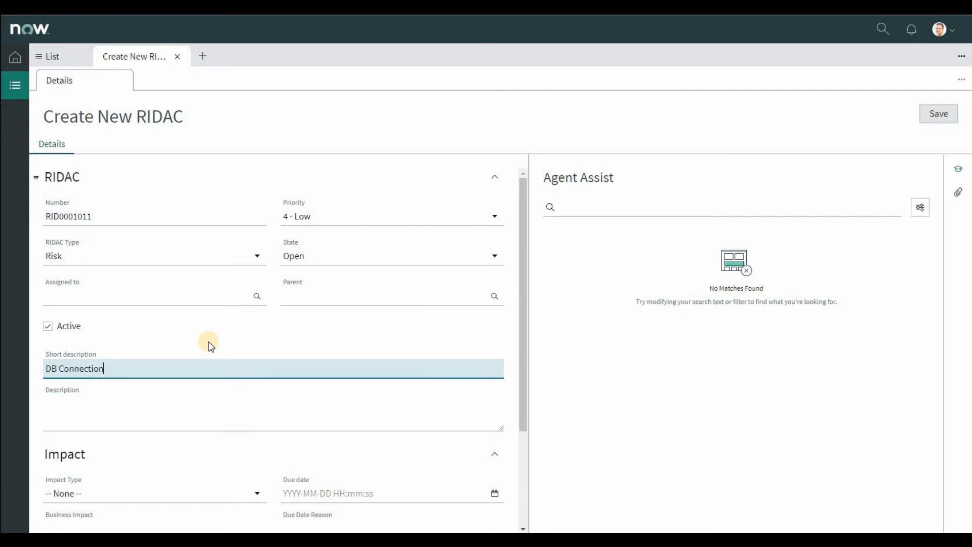
{"action": "type", "text": "DB Connection to Legacy System"}
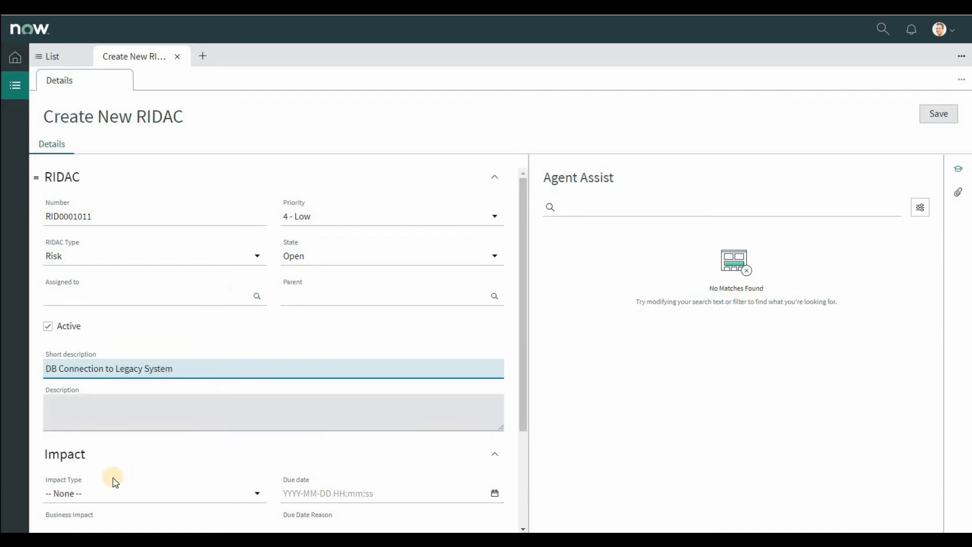
Step: Set the record's Impact Type to Scope and its Due date to 2021-07-09
{"action": "left_click", "coordinate": [104, 494]}
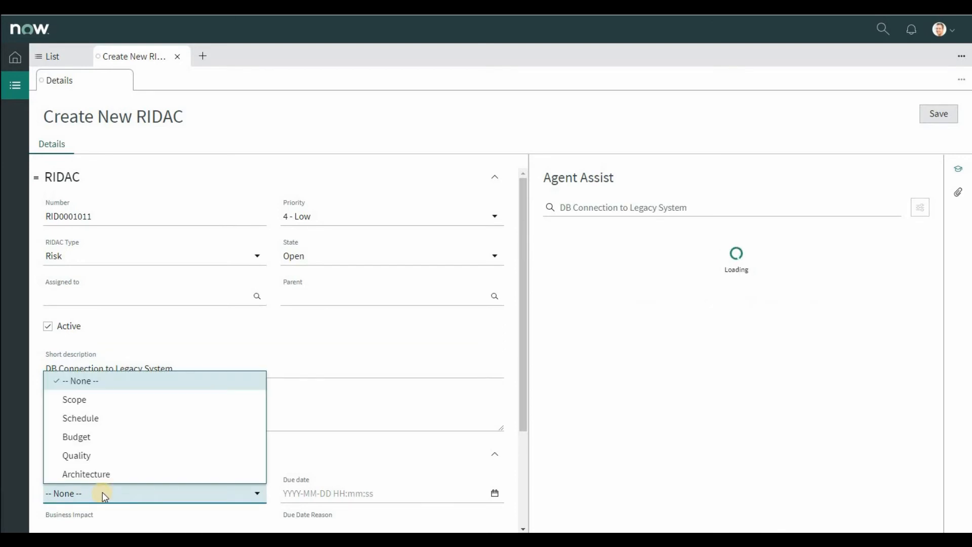
{"action": "left_click", "coordinate": [83, 399]}
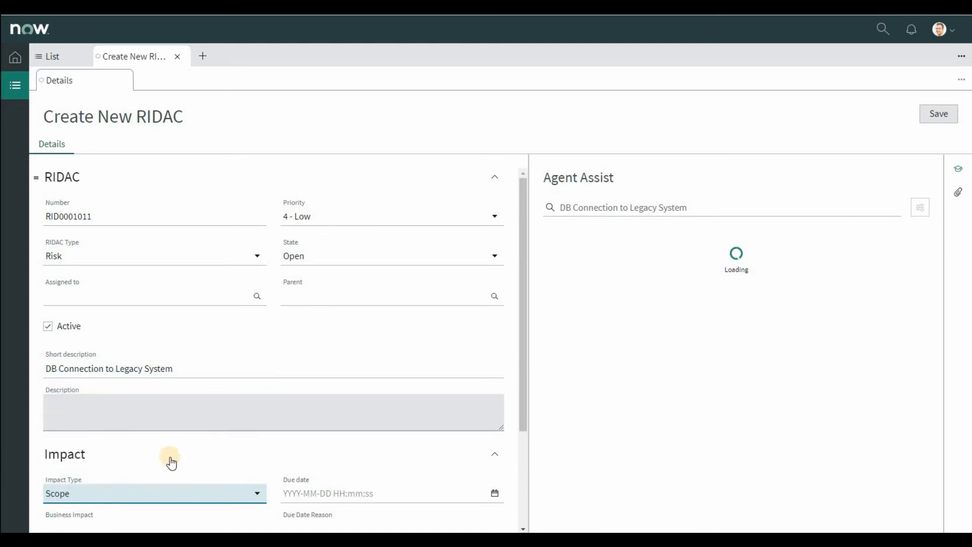
{"action": "left_click", "coordinate": [494, 494]}
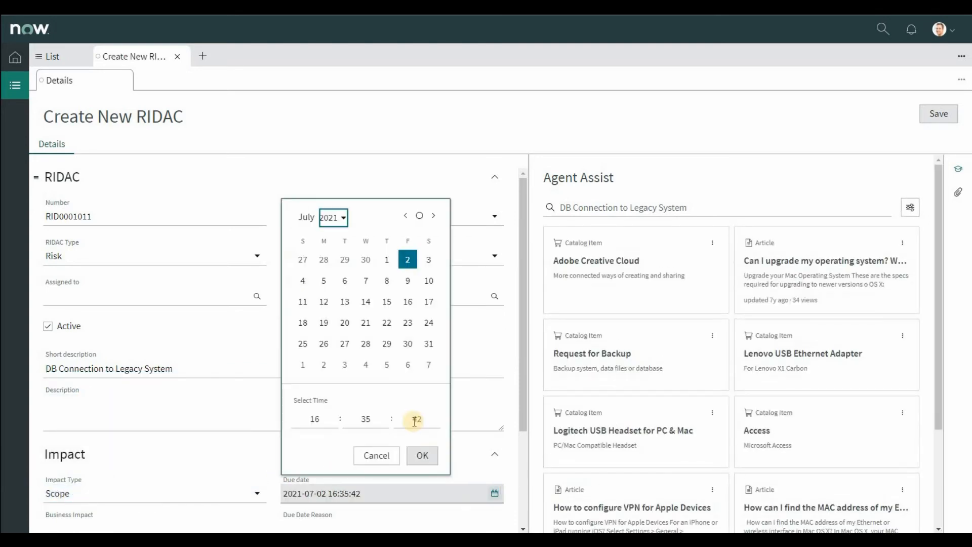
{"action": "left_click", "coordinate": [412, 285]}
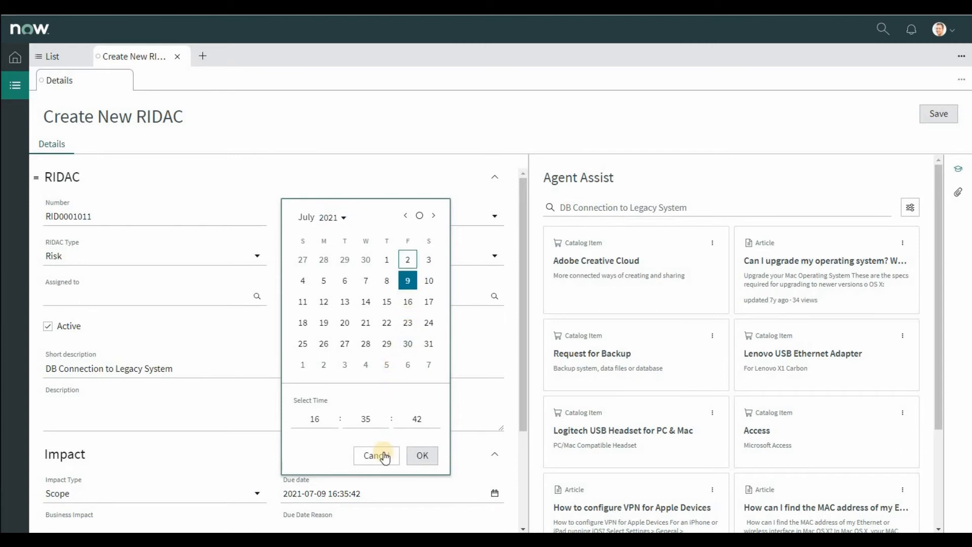
{"action": "left_click", "coordinate": [420, 455]}
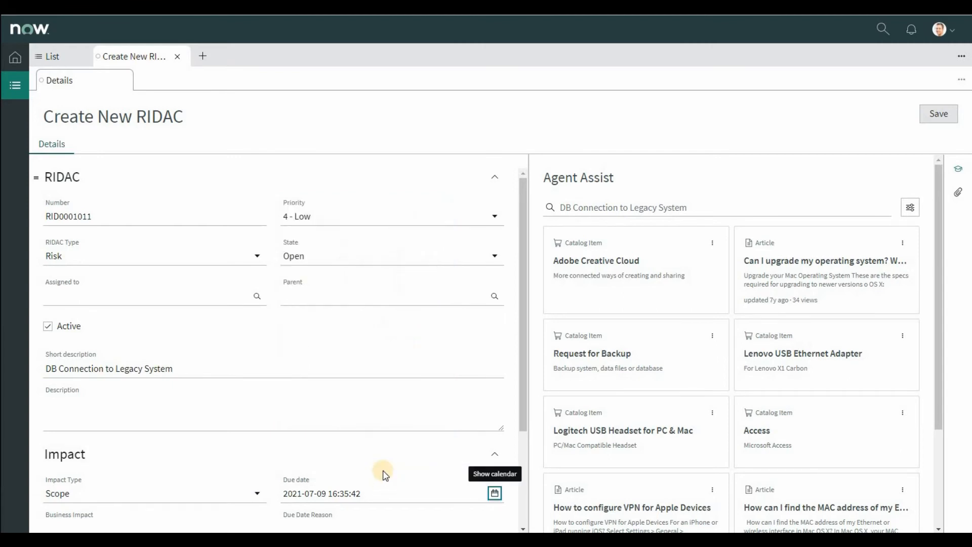
Step: Enter Business Impact "Could affect the scope with respect to new development" and Due Date Reason "We need a decision ASAP", and save the record
{"action": "scroll", "coordinate": [385, 474], "scroll_direction": "down", "scroll_amount": 1}
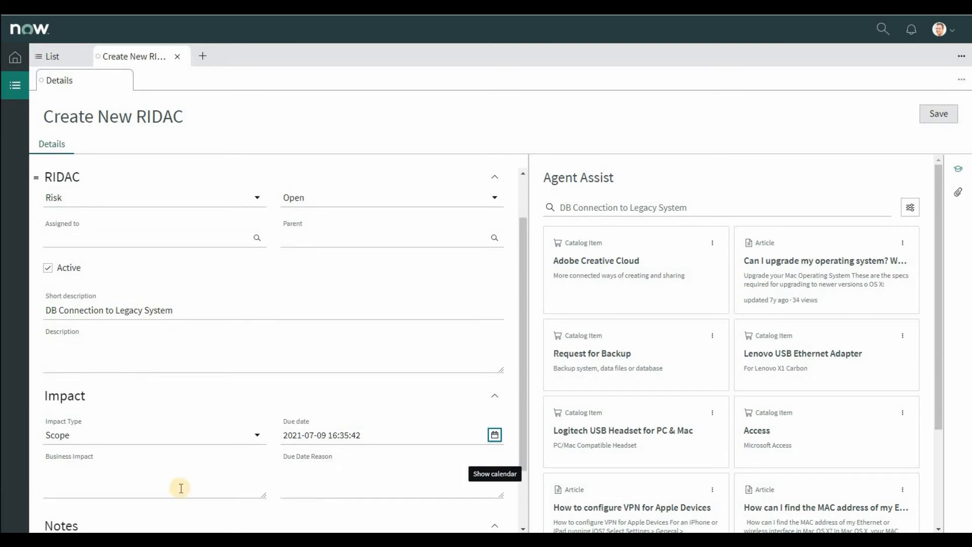
{"action": "left_click", "coordinate": [159, 489]}
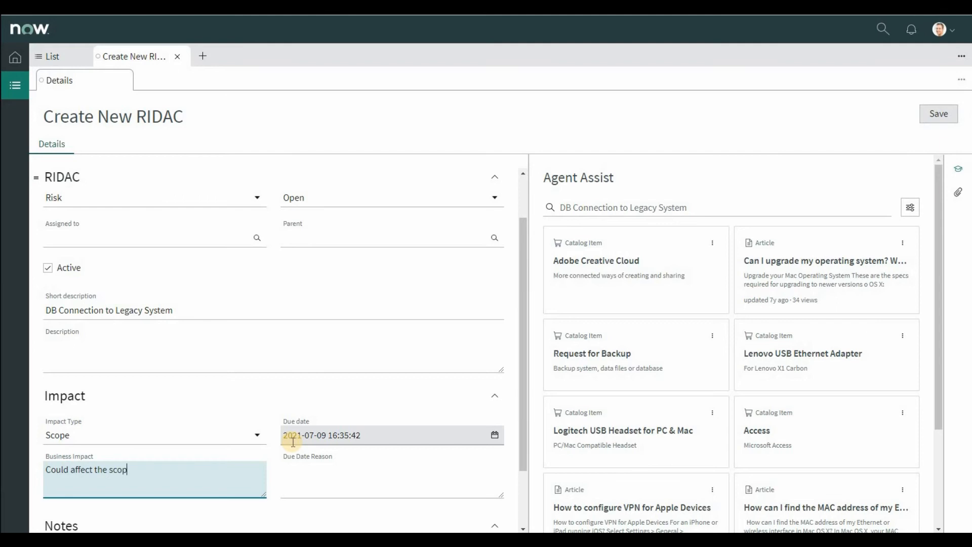
{"action": "type", "text": "th respect to new development"}
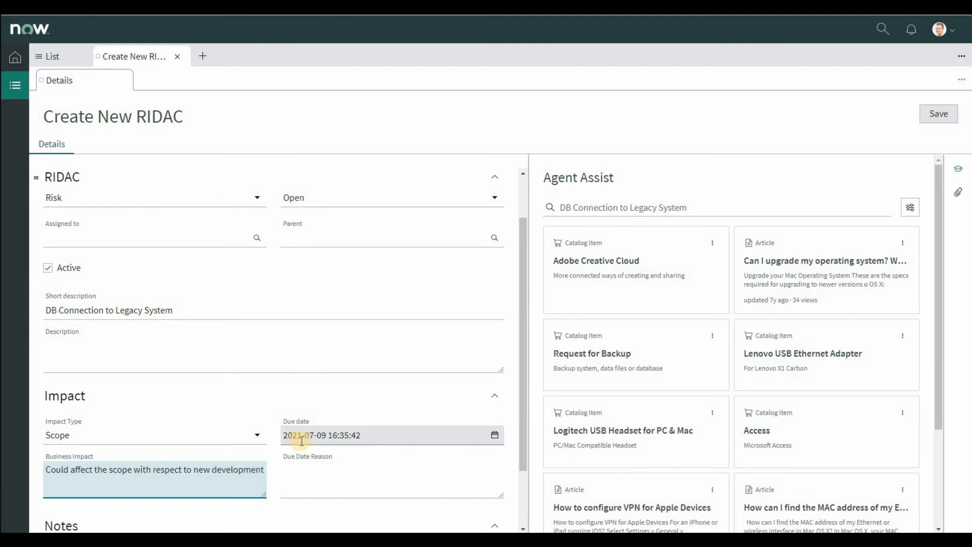
{"action": "left_click", "coordinate": [337, 466]}
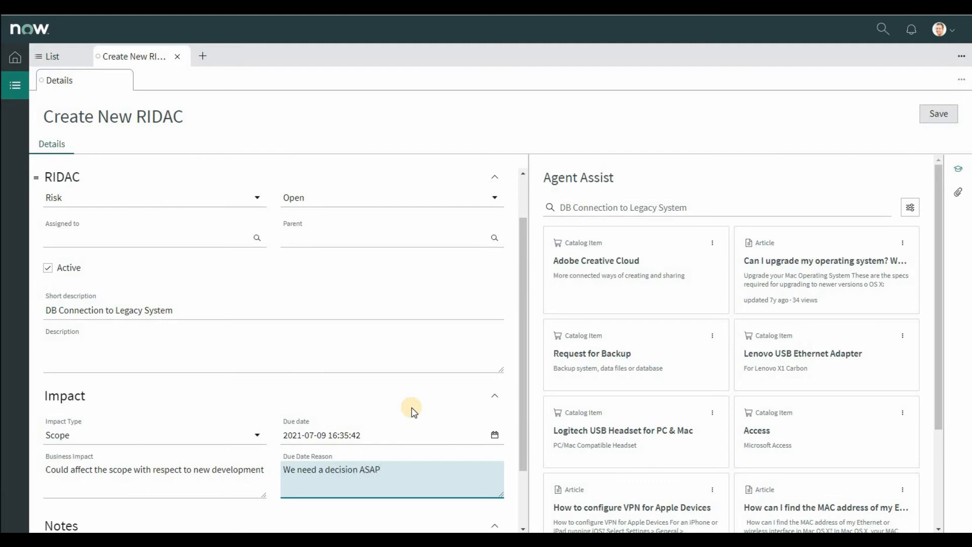
{"action": "left_click", "coordinate": [937, 114]}
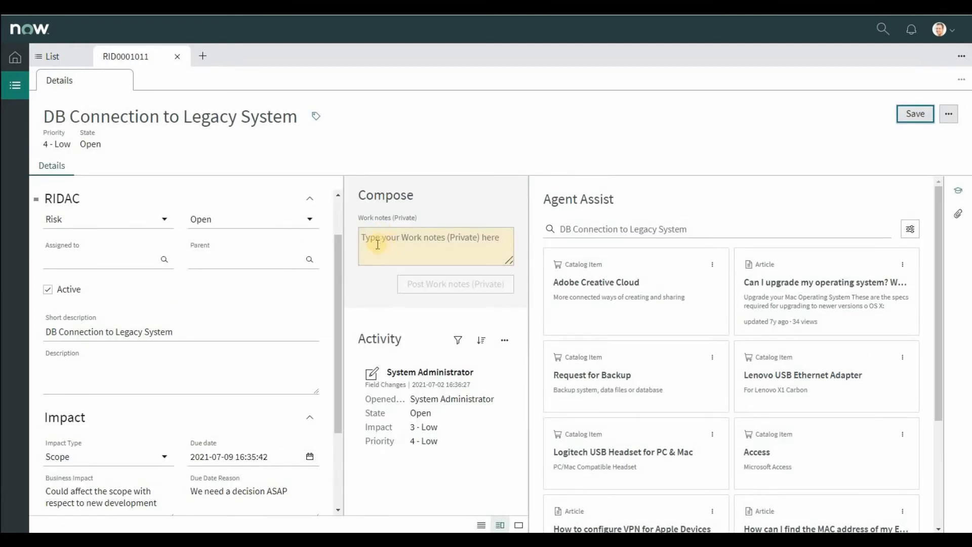
Step: Widen the saved record's form area, and close and reopen the record from the Open list
{"action": "left_click_drag", "start_coordinate": [344, 263], "coordinate": [783, 243]}
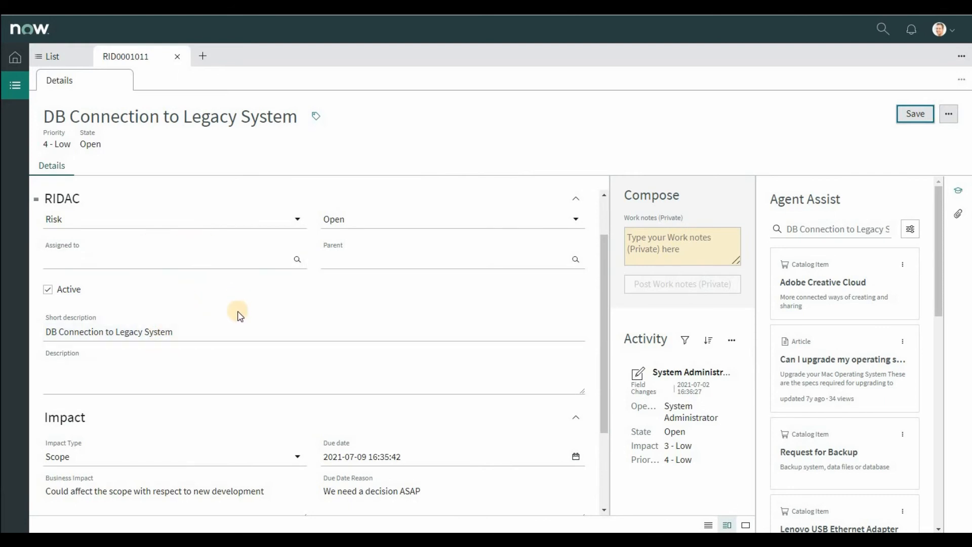
{"action": "scroll", "coordinate": [237, 313], "scroll_direction": "down", "scroll_amount": 1}
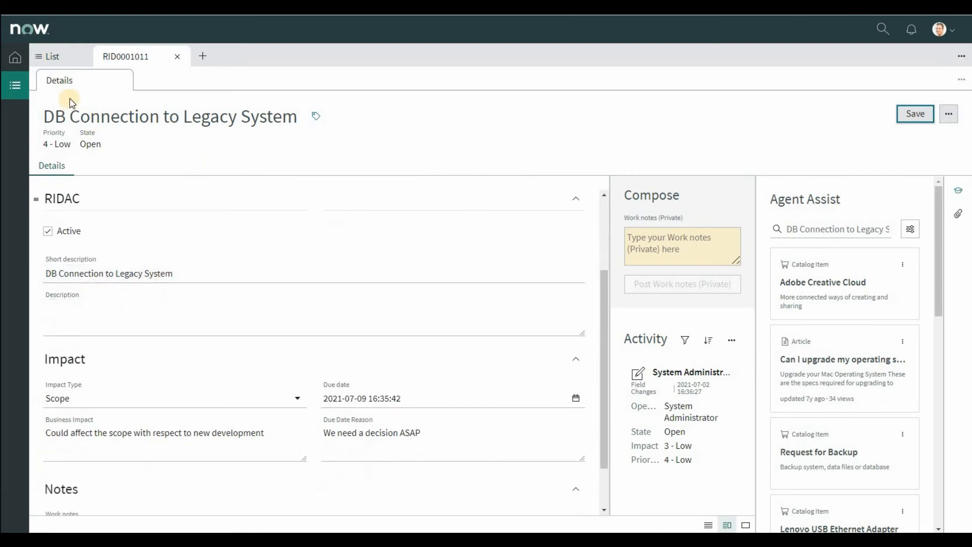
{"action": "left_click", "coordinate": [177, 56]}
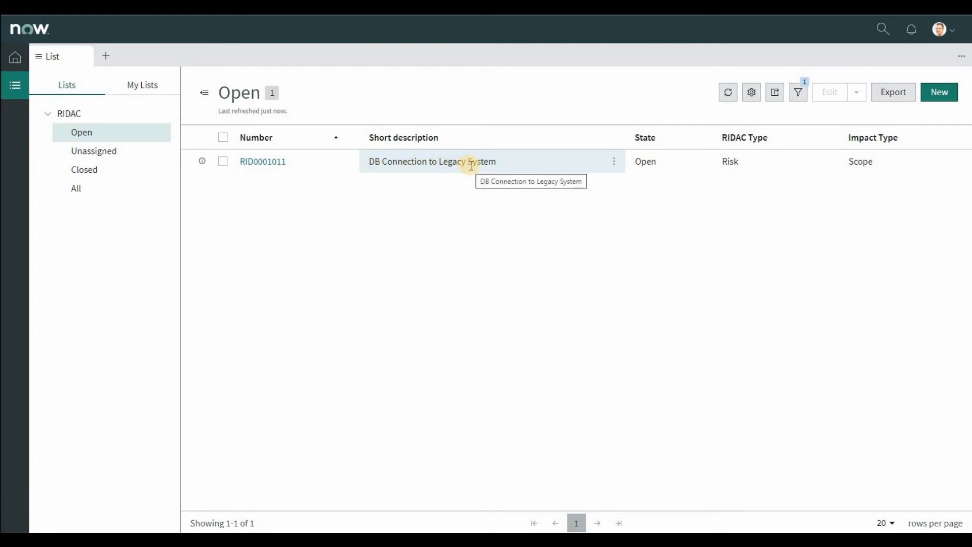
{"action": "left_click", "coordinate": [263, 161]}
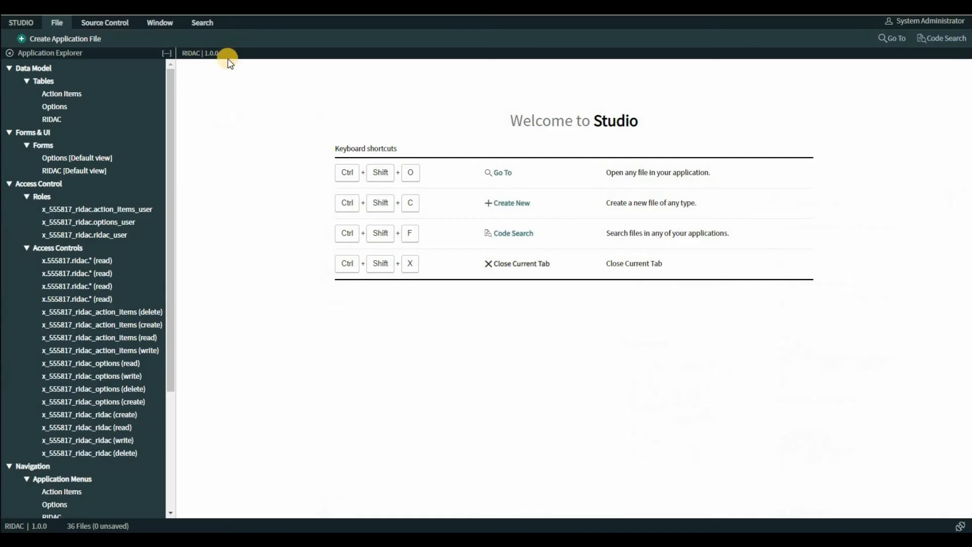
Step: In Studio, show the RIDAC table's form and open its related lists configuration
{"action": "left_click", "coordinate": [57, 121]}
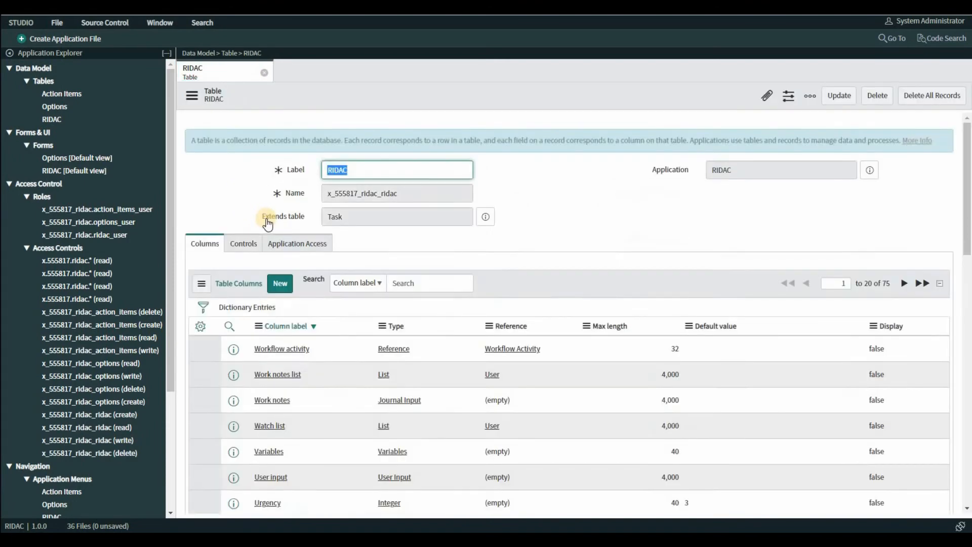
{"action": "scroll", "coordinate": [267, 223], "scroll_direction": "down", "scroll_amount": 7}
{"action": "scroll", "coordinate": [267, 223], "scroll_direction": "down", "scroll_amount": 5}
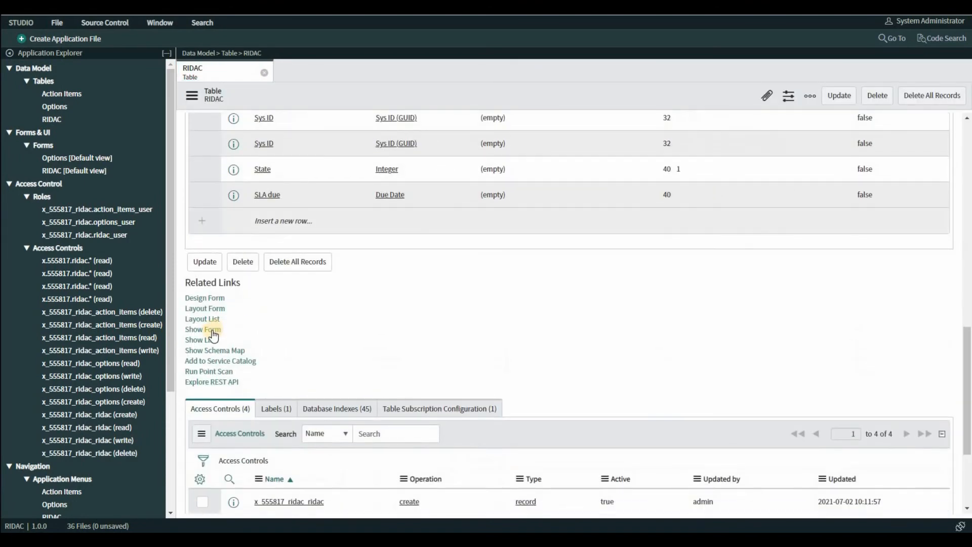
{"action": "left_click", "coordinate": [208, 329]}
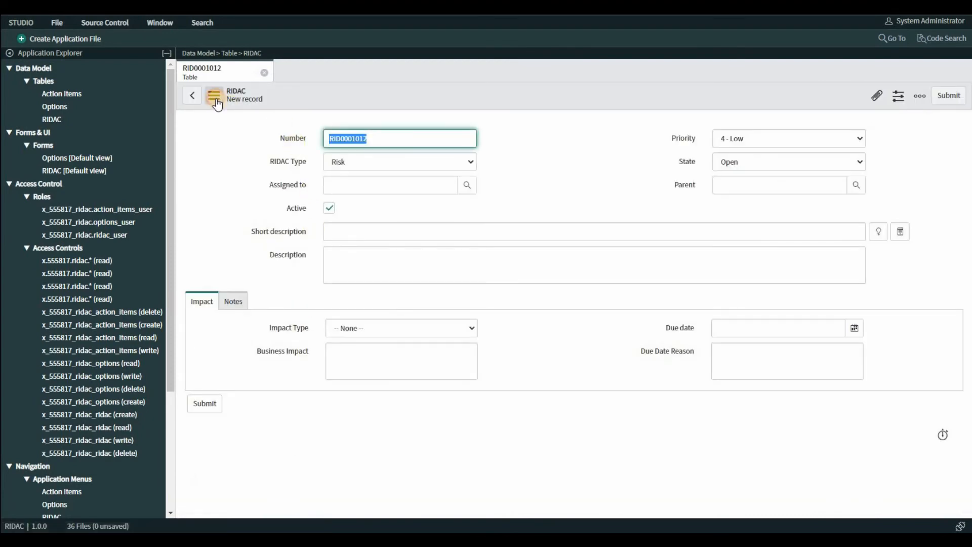
{"action": "left_click", "coordinate": [216, 97]}
{"action": "mouse_move", "coordinate": [256, 131]}
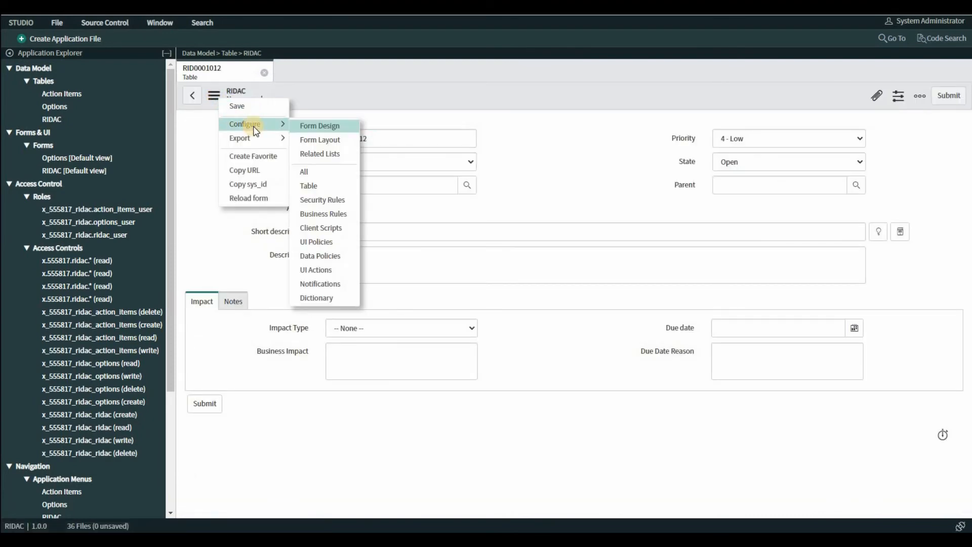
{"action": "left_click", "coordinate": [345, 155]}
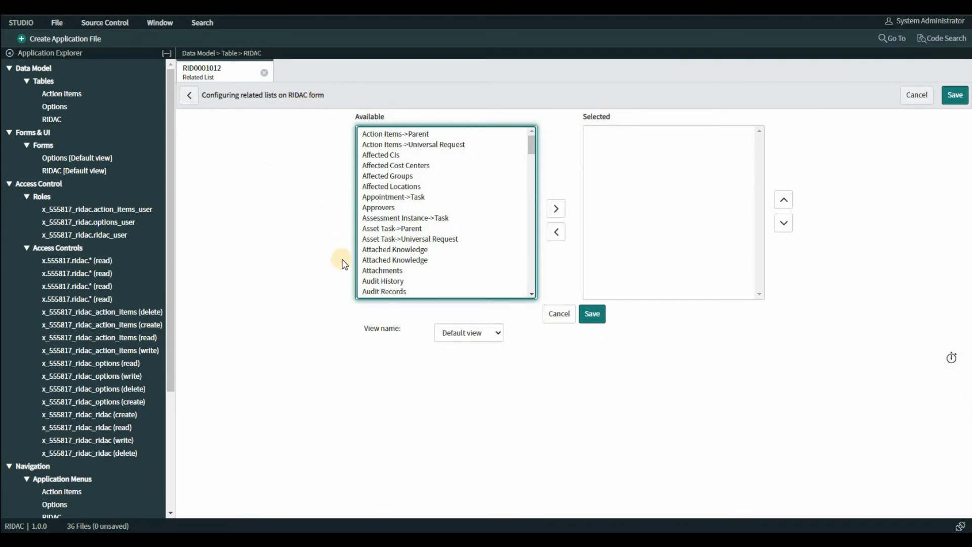
Step: Add Action Items->Parent to the RIDAC form's selected related lists
{"action": "left_click", "coordinate": [402, 135]}
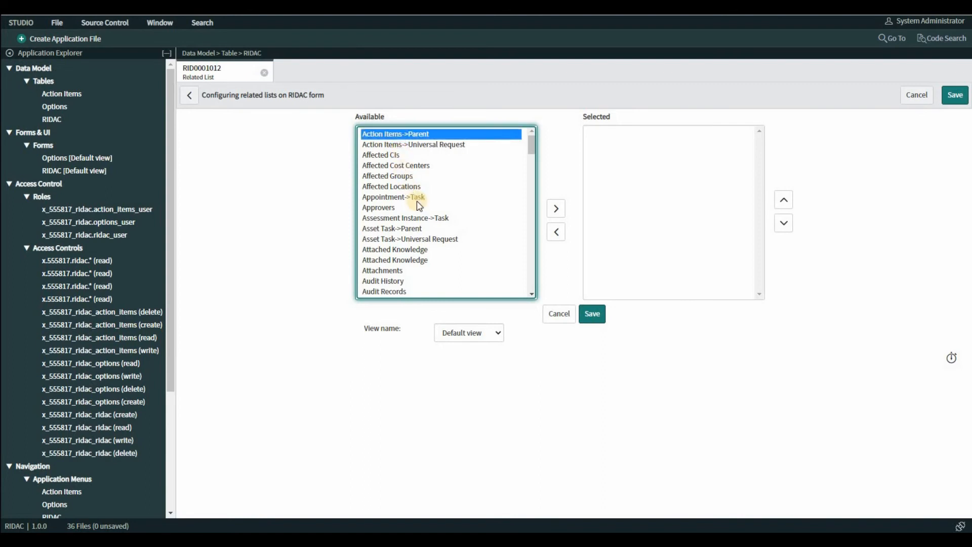
{"action": "left_click", "coordinate": [419, 145]}
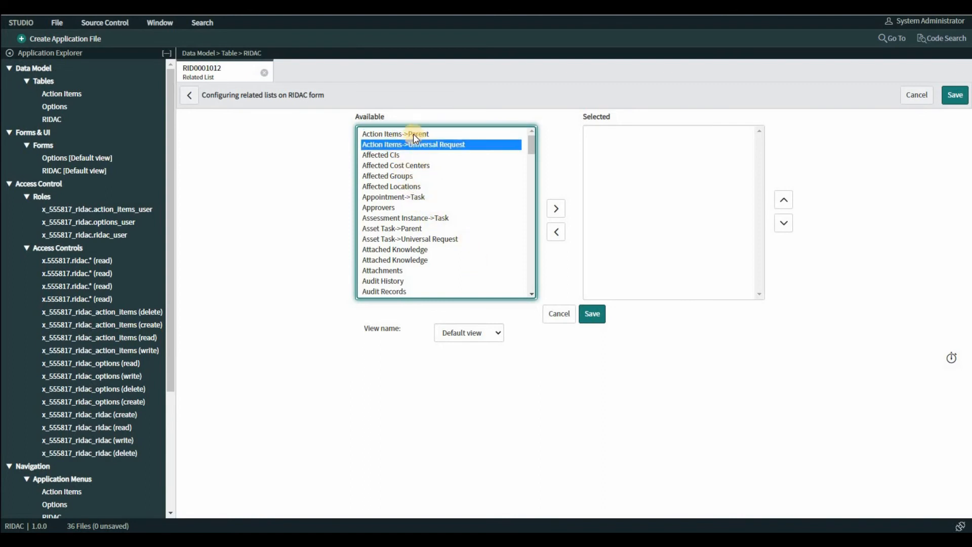
{"action": "left_click", "coordinate": [413, 134]}
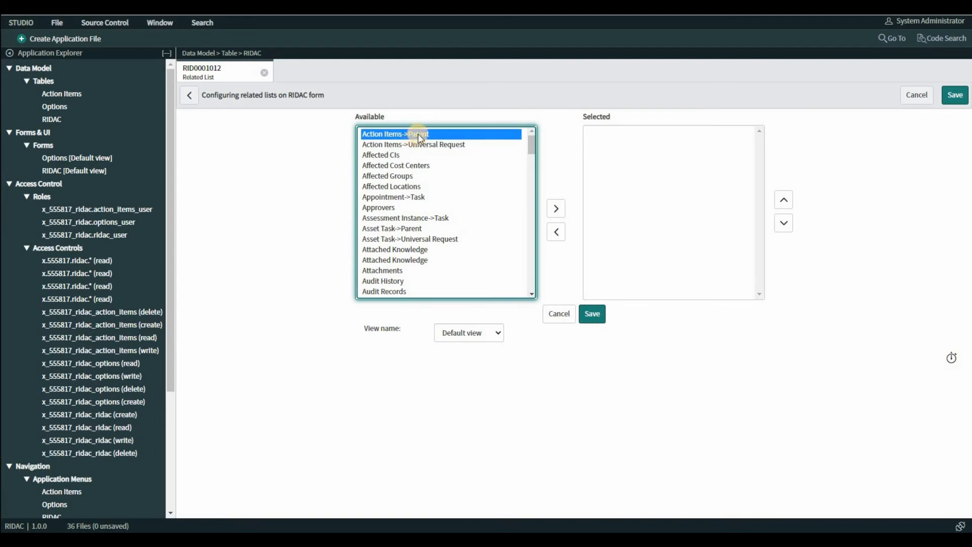
{"action": "left_click", "coordinate": [556, 208]}
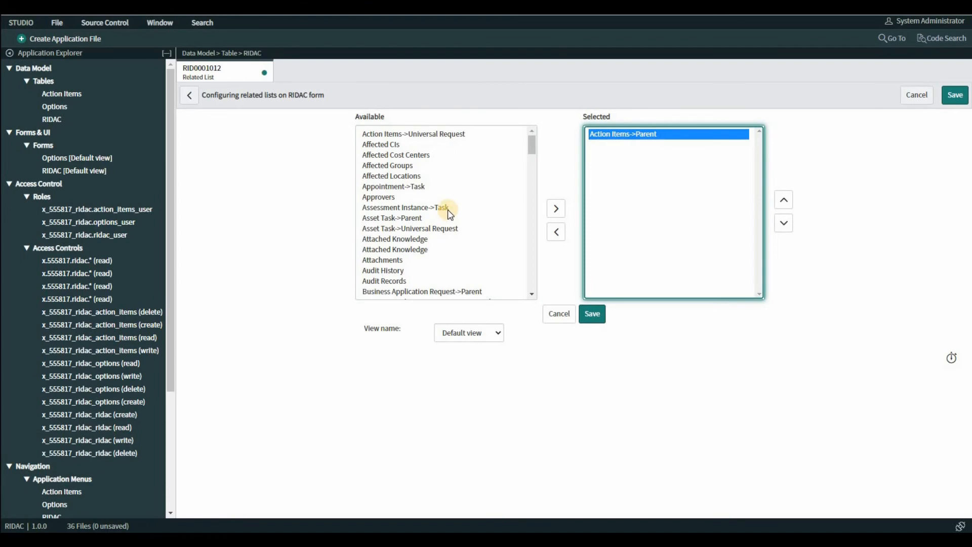
Step: Add Options->Parent above Action Items->Parent in the selected related lists and save the configuration
{"action": "scroll", "coordinate": [448, 211], "scroll_direction": "down", "scroll_amount": 15}
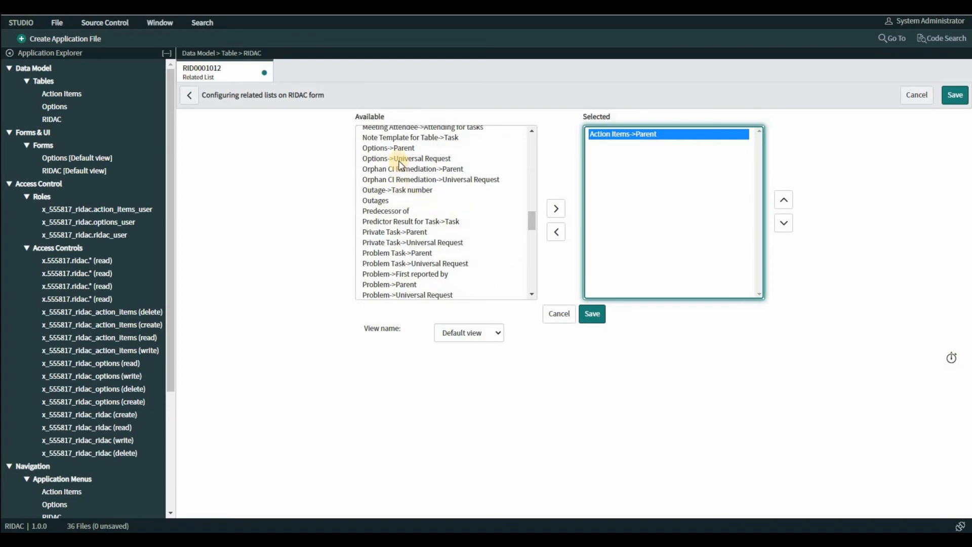
{"action": "left_click", "coordinate": [397, 147]}
{"action": "left_click", "coordinate": [564, 226]}
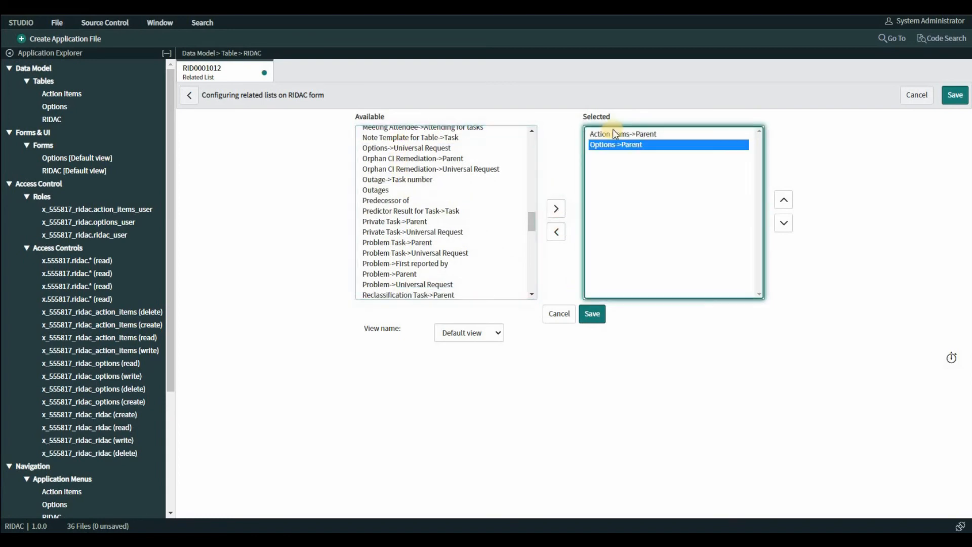
{"action": "left_click", "coordinate": [783, 201]}
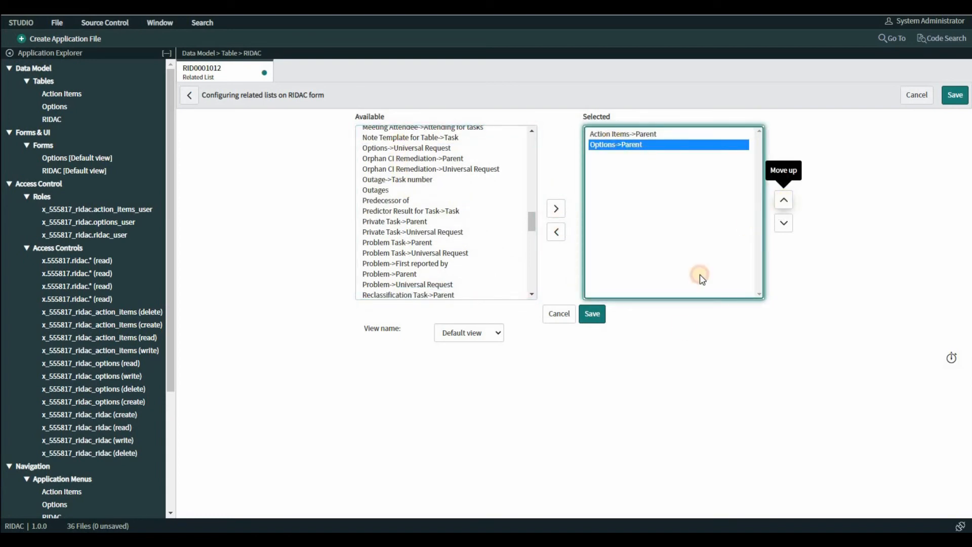
{"action": "left_click", "coordinate": [588, 315]}
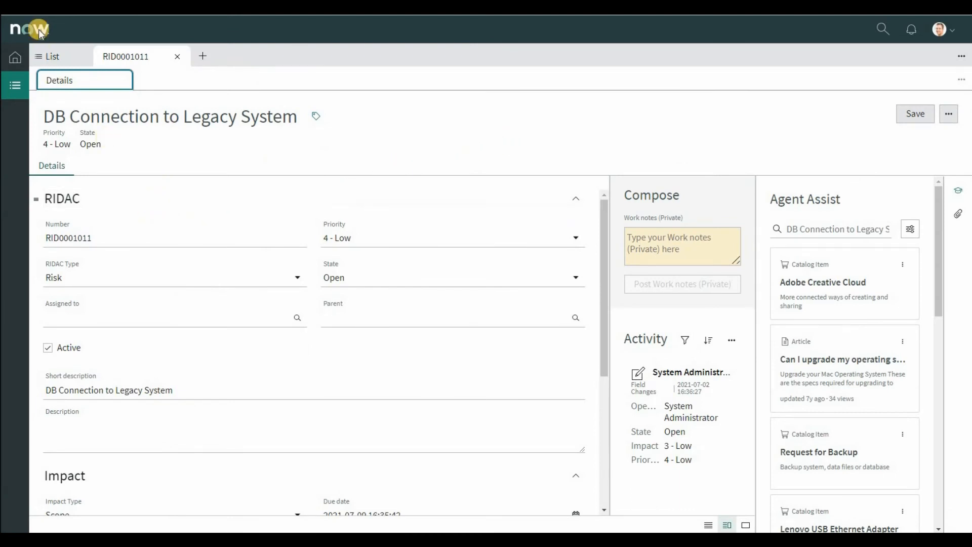
Step: Back in the workspace, reload the DB Connection to Legacy System record and view its Options related list
{"action": "key", "text": "F5"}
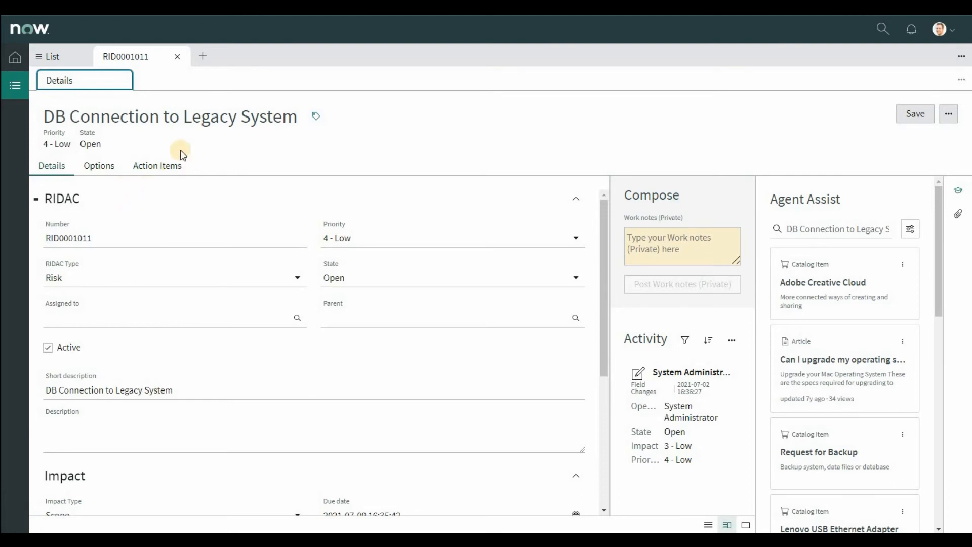
{"action": "left_click", "coordinate": [100, 169]}
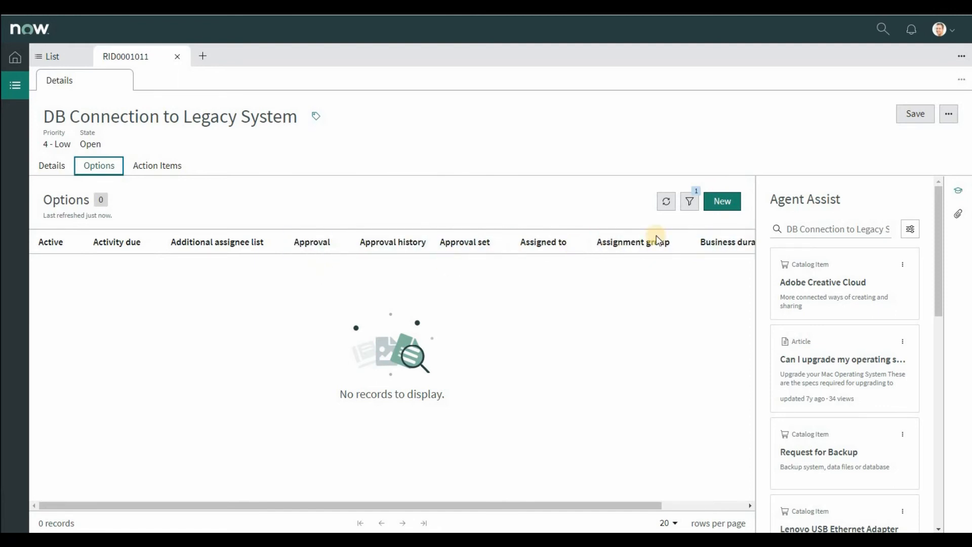
Step: Start a new option for the RIDAC record with the short description "Import data from spreadsheet with the legacy data"
{"action": "left_click", "coordinate": [720, 202]}
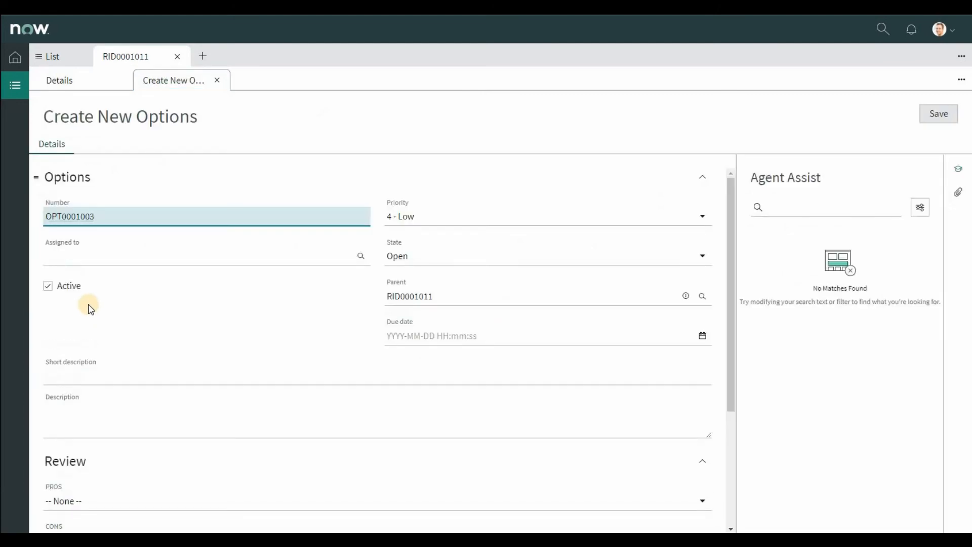
{"action": "type", "text": "I"}
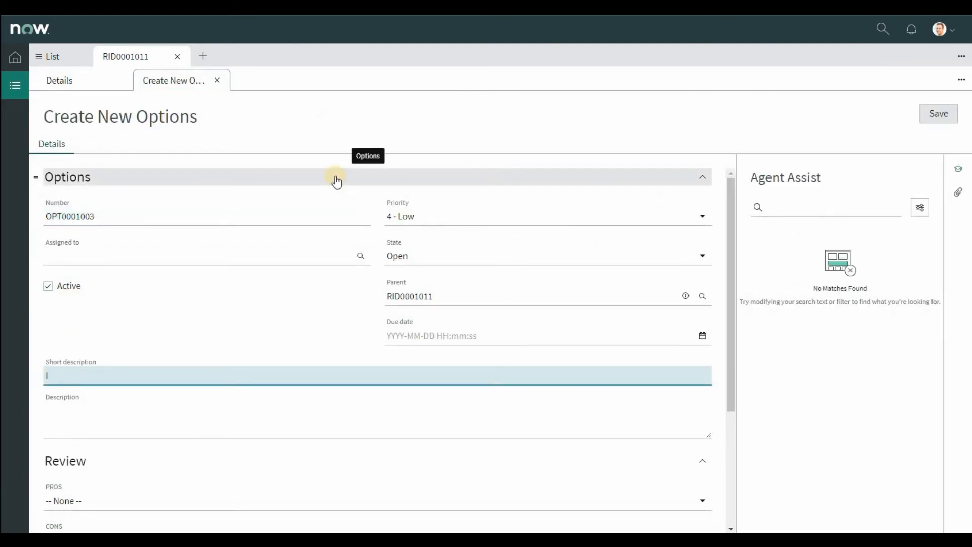
{"action": "type", "text": "mport data from spreadh"}
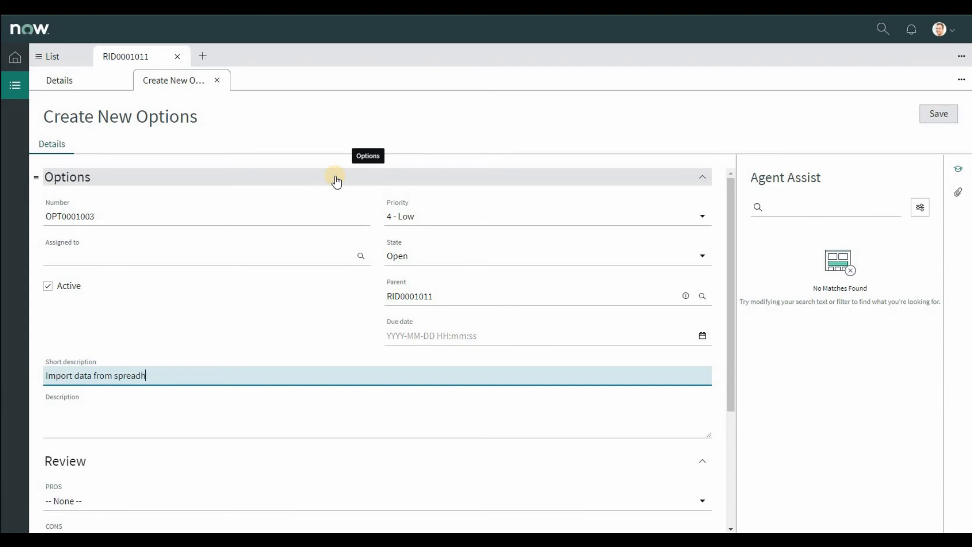
{"action": "key", "text": "BackSpace"}
{"action": "type", "text": "sheet"}
{"action": "type", "text": "with the lega"}
{"action": "type", "text": "xcy"}
{"action": "key", "text": "BackSpace"}
{"action": "key", "text": "BackSpace"}
{"action": "key", "text": "BackSpace"}
{"action": "type", "text": "cy data"}
Step: In the new option's Review section, set PROS to Schedule and CONS to Scope
{"action": "scroll", "coordinate": [113, 382], "scroll_direction": "down", "scroll_amount": 2}
{"action": "left_click", "coordinate": [112, 384]}
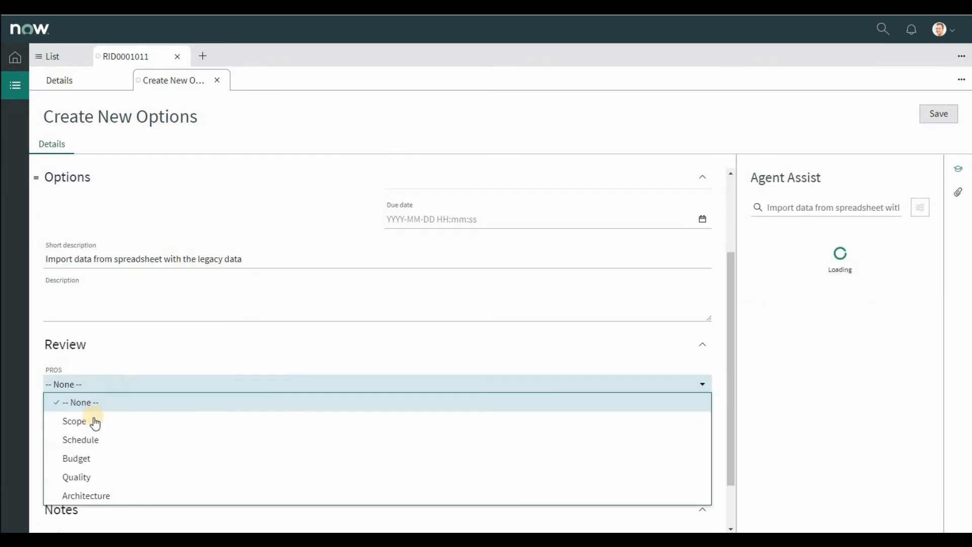
{"action": "left_click", "coordinate": [92, 425]}
{"action": "left_click", "coordinate": [104, 384]}
{"action": "left_click", "coordinate": [104, 439]}
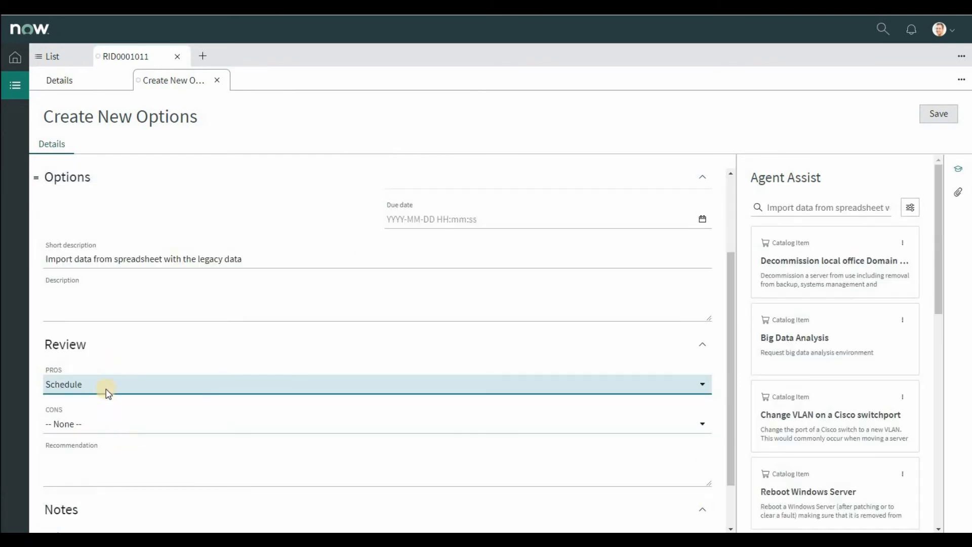
{"action": "left_click", "coordinate": [107, 427]}
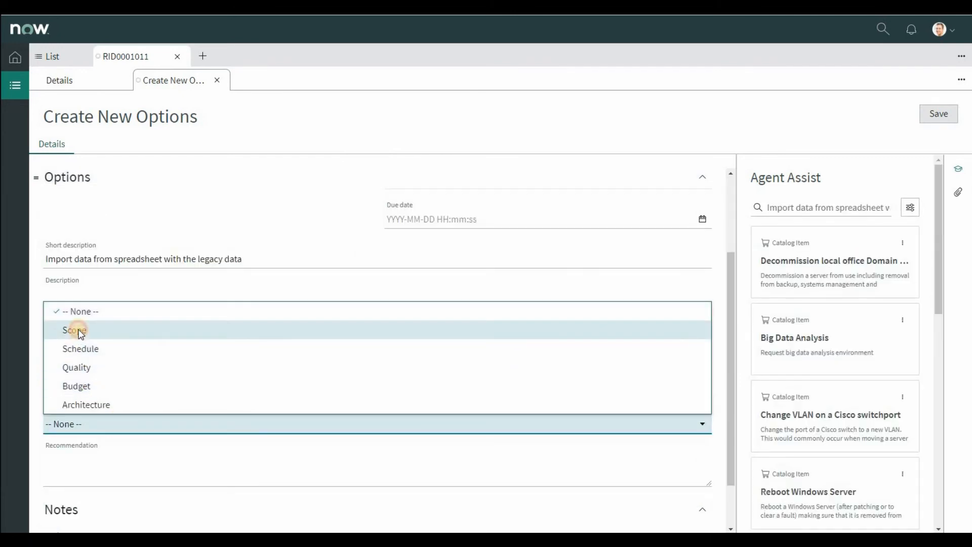
{"action": "left_click", "coordinate": [83, 330]}
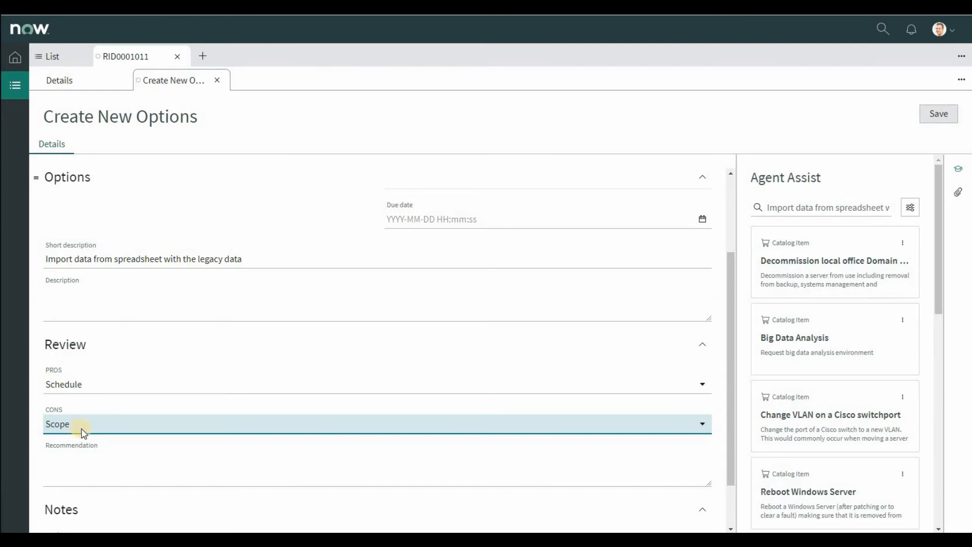
Step: Enter the recommendation "This would be the quickest solution", save the option and close it to return to the RIDAC record
{"action": "left_click", "coordinate": [167, 473]}
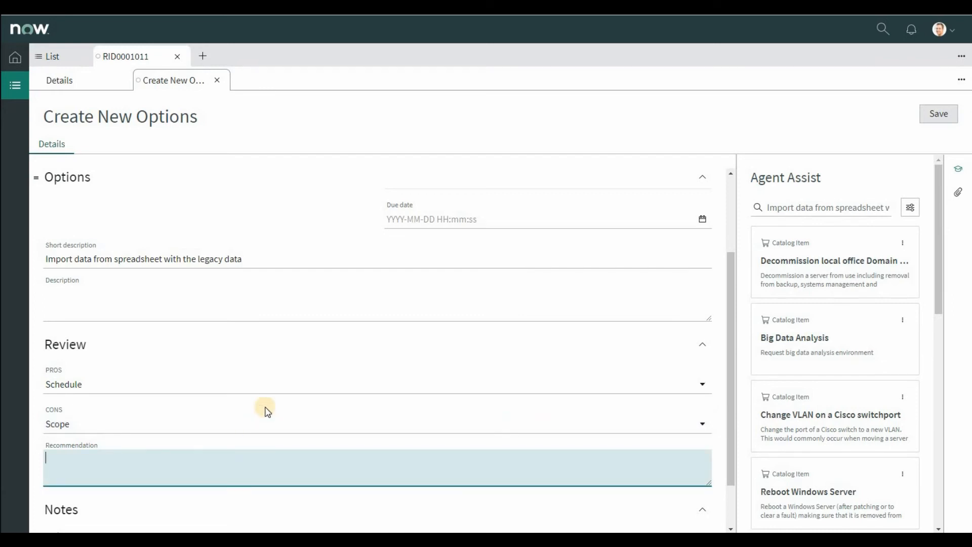
{"action": "type", "text": "This would be the quickest so"}
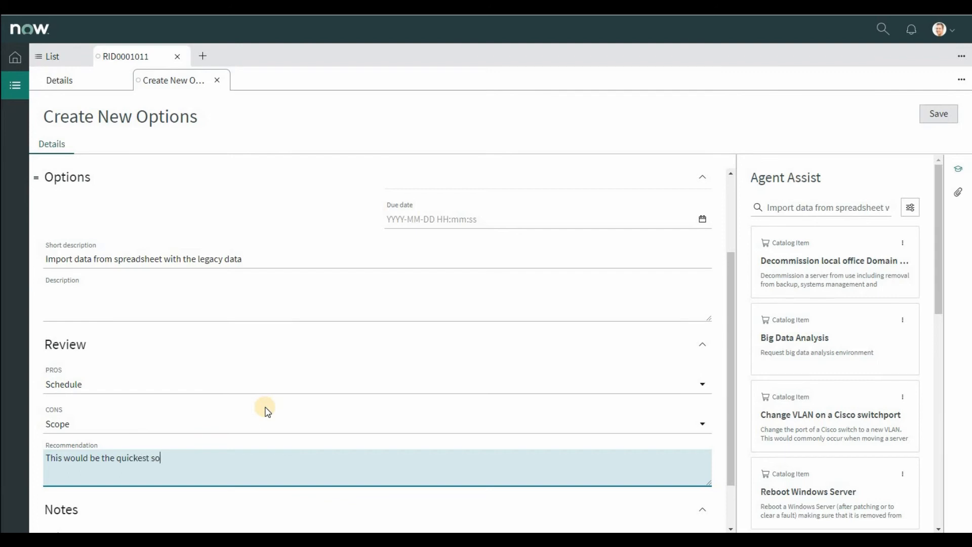
{"action": "type", "text": "lution"}
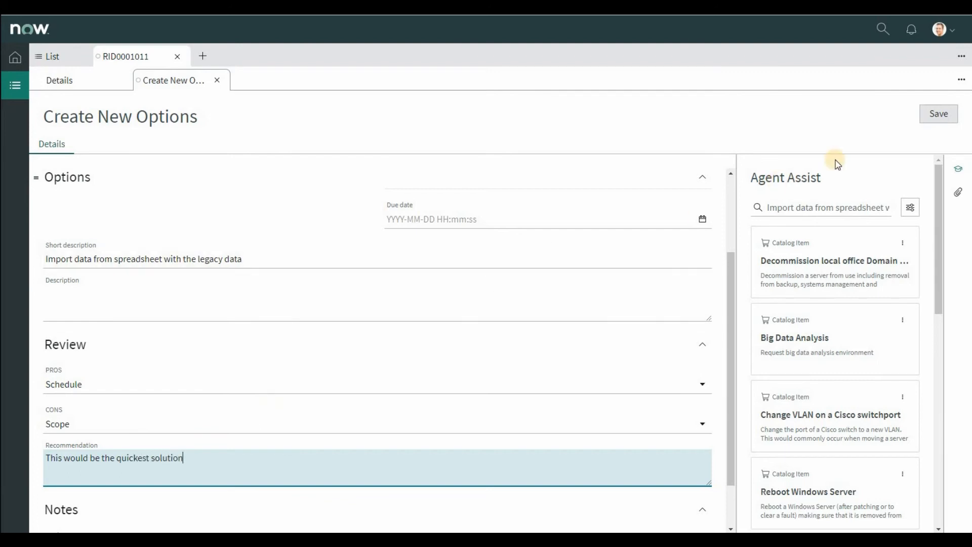
{"action": "left_click", "coordinate": [938, 116]}
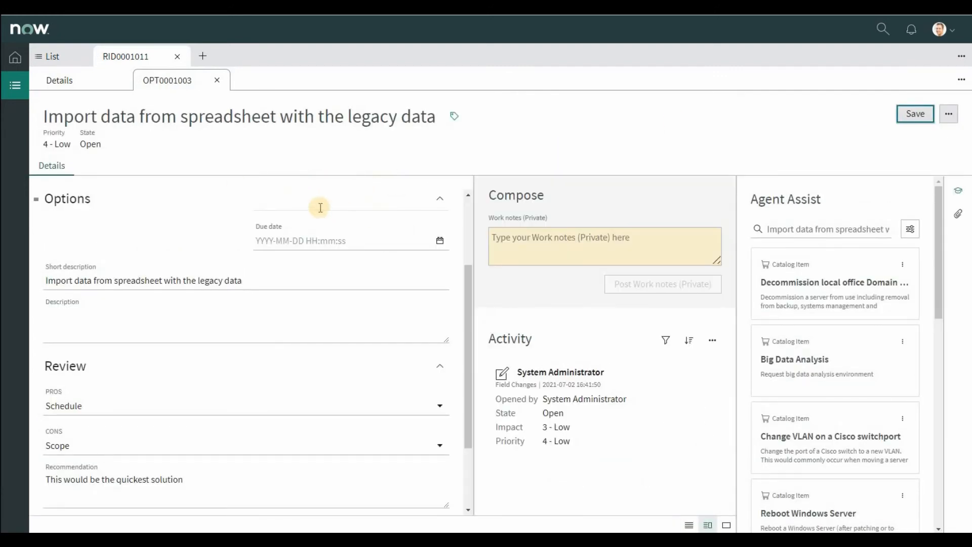
{"action": "left_click", "coordinate": [218, 83]}
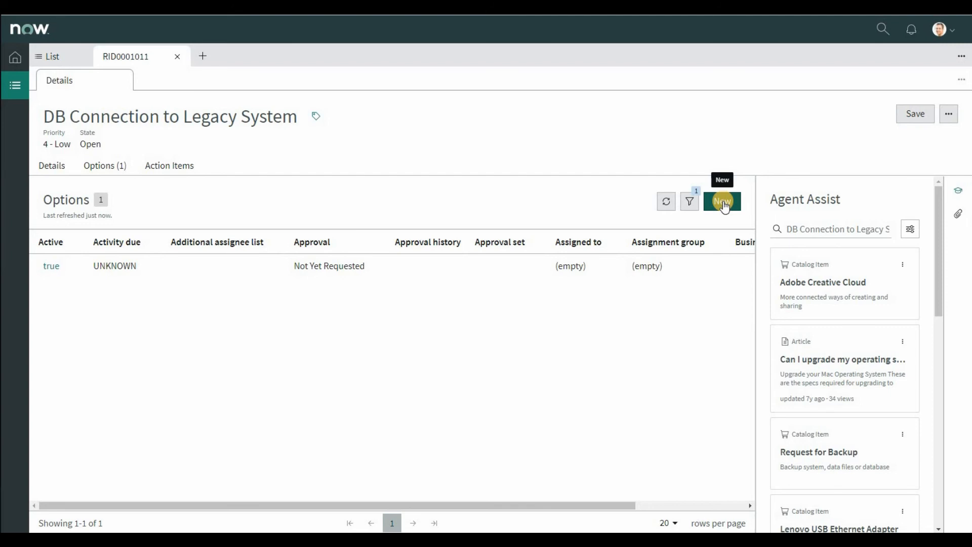
Step: Start a second option with the short description "Create a table with the legacy data within our system that is automatically updated"
{"action": "left_click", "coordinate": [723, 202]}
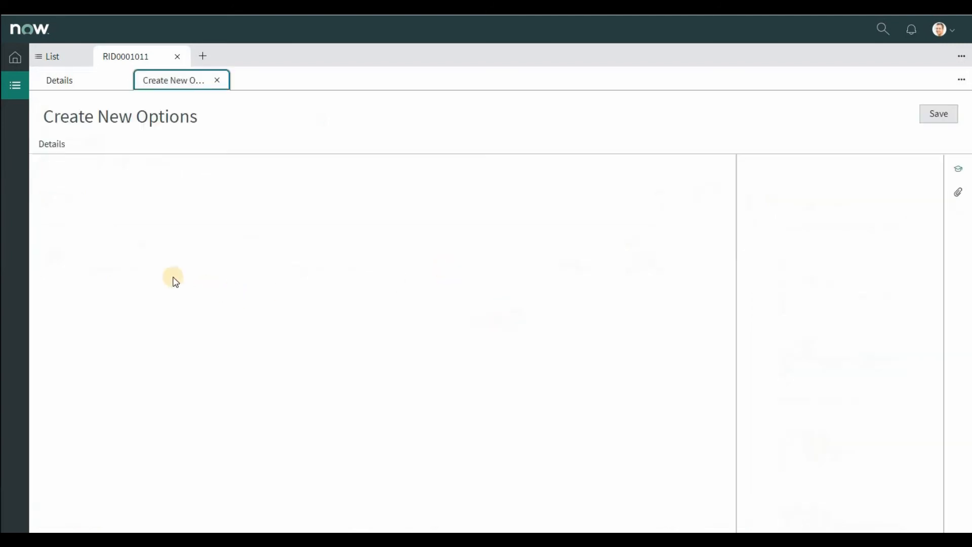
{"action": "left_click", "coordinate": [102, 377]}
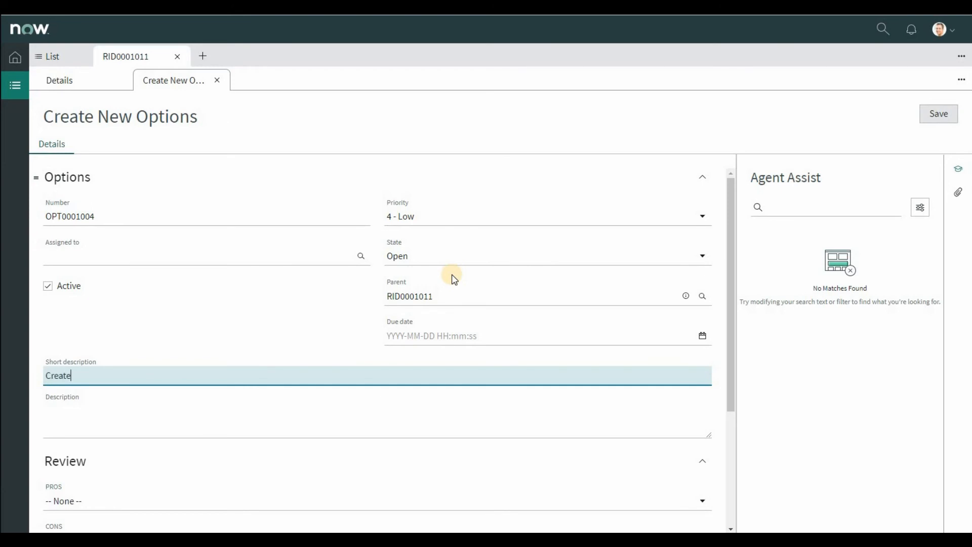
{"action": "type", "text": "Create a table with the legacy data within our system that is automatically"}
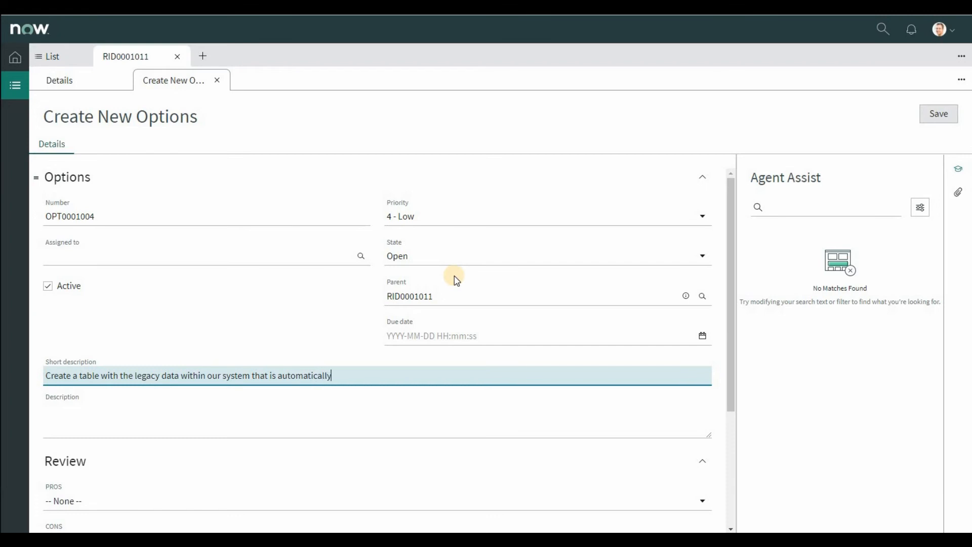
{"action": "type", "text": "dated"}
Step: Save the second option with PROS set to Schedule and CONS to Scope, and refresh the RIDAC record's Options list
{"action": "scroll", "coordinate": [159, 463], "scroll_direction": "down", "scroll_amount": 2}
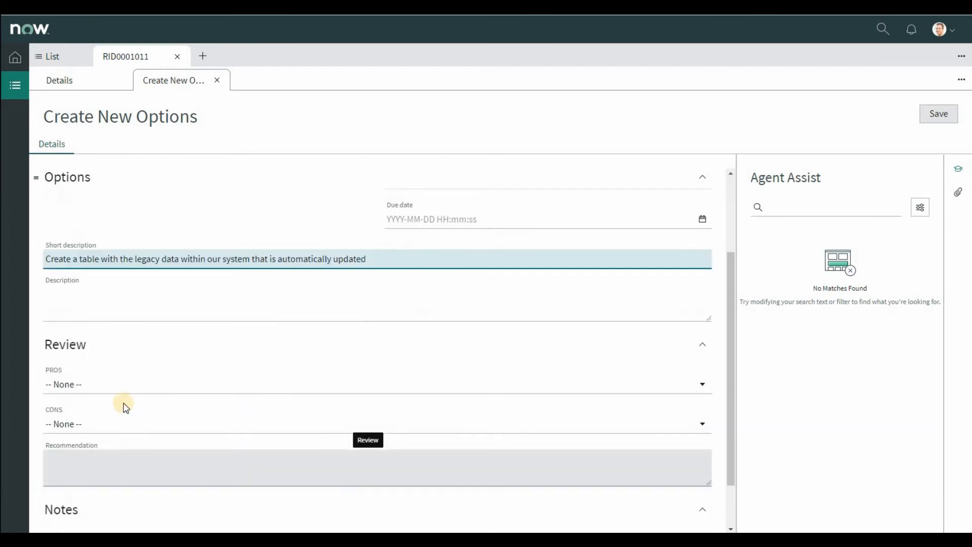
{"action": "left_click", "coordinate": [122, 392]}
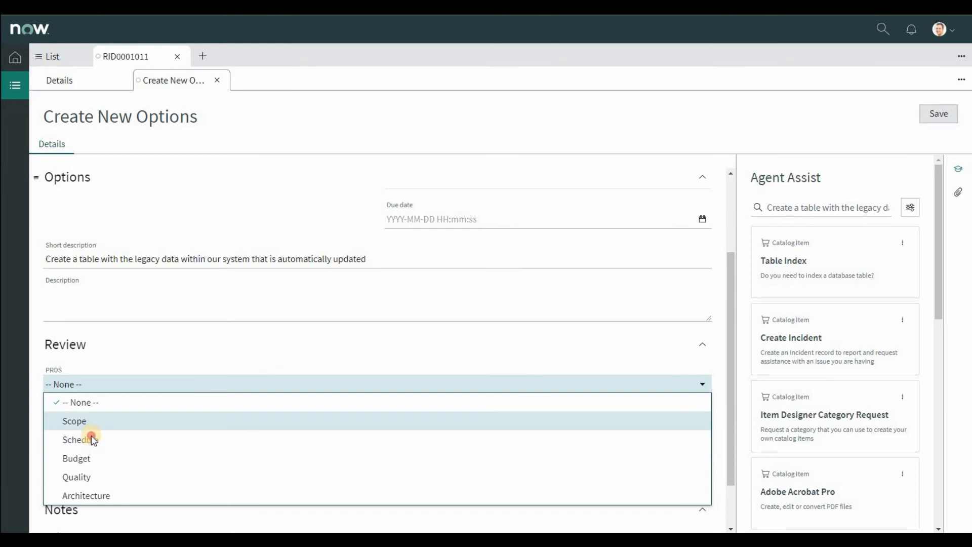
{"action": "left_click", "coordinate": [93, 439]}
{"action": "left_click", "coordinate": [100, 423]}
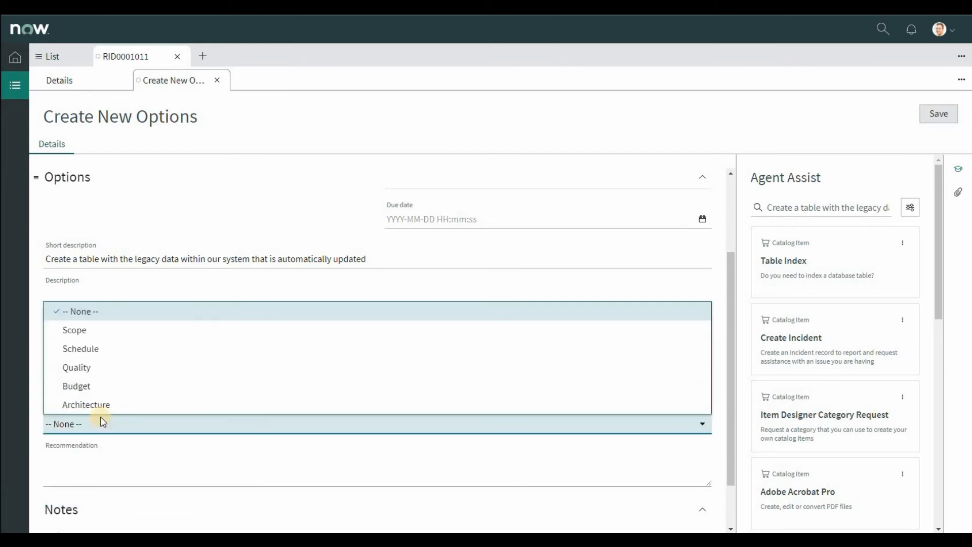
{"action": "left_click", "coordinate": [81, 331]}
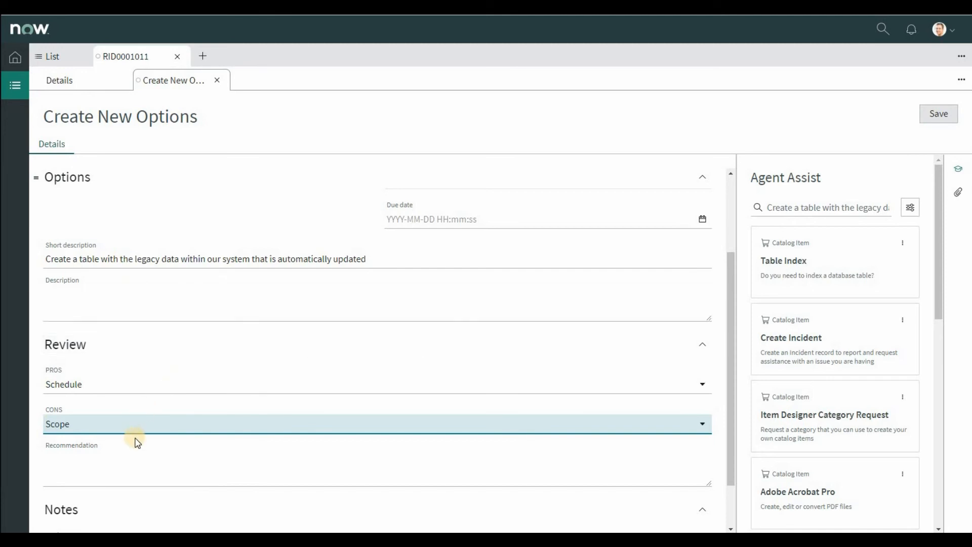
{"action": "left_click", "coordinate": [937, 114]}
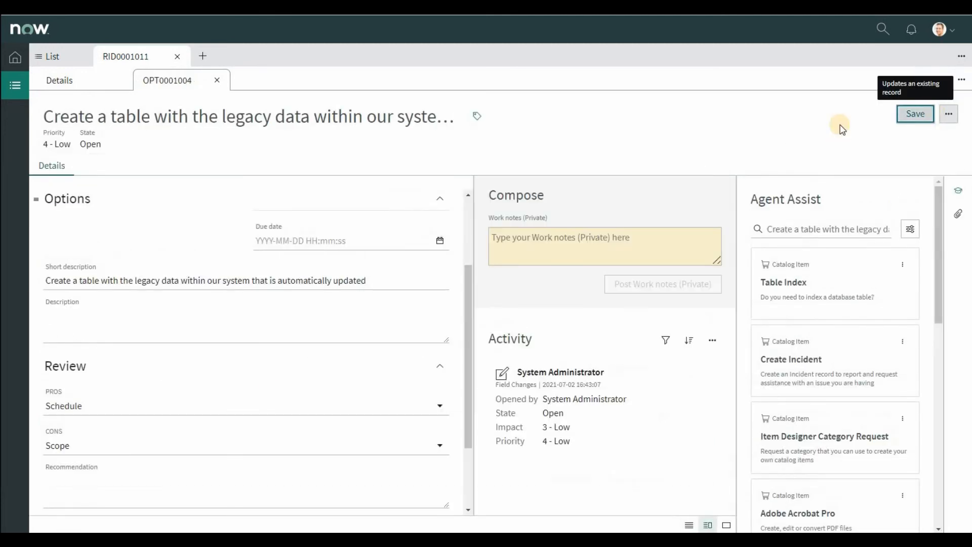
{"action": "left_click", "coordinate": [667, 201]}
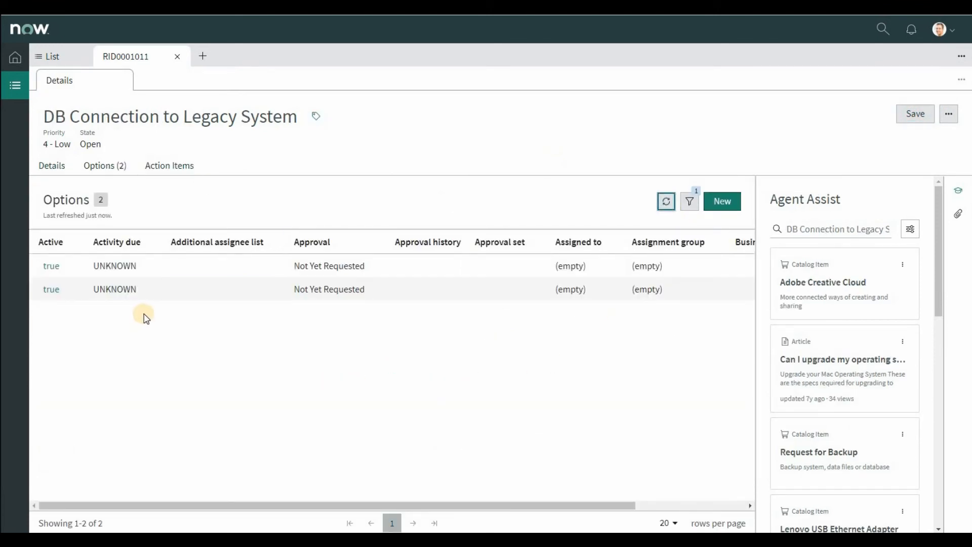
{"action": "left_click", "coordinate": [162, 166]}
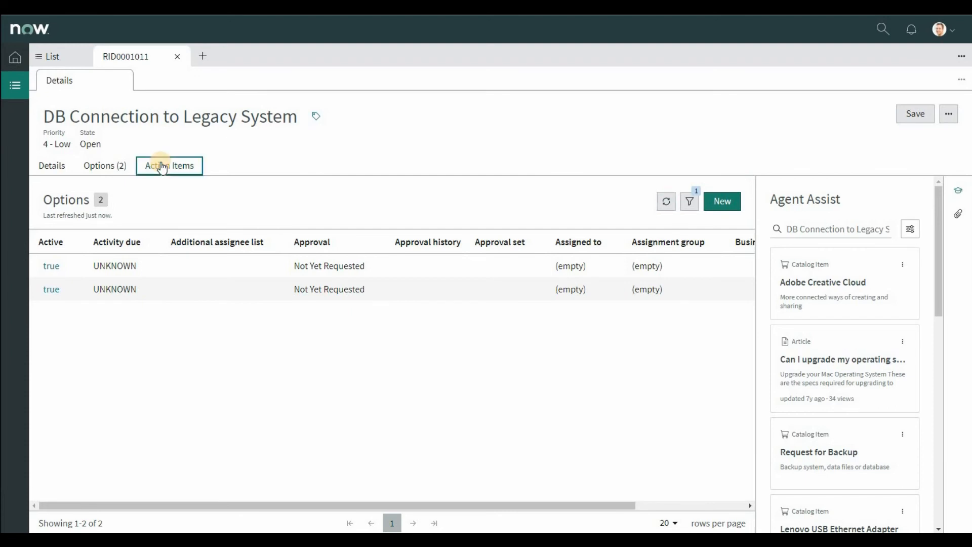
{"action": "left_click", "coordinate": [719, 202]}
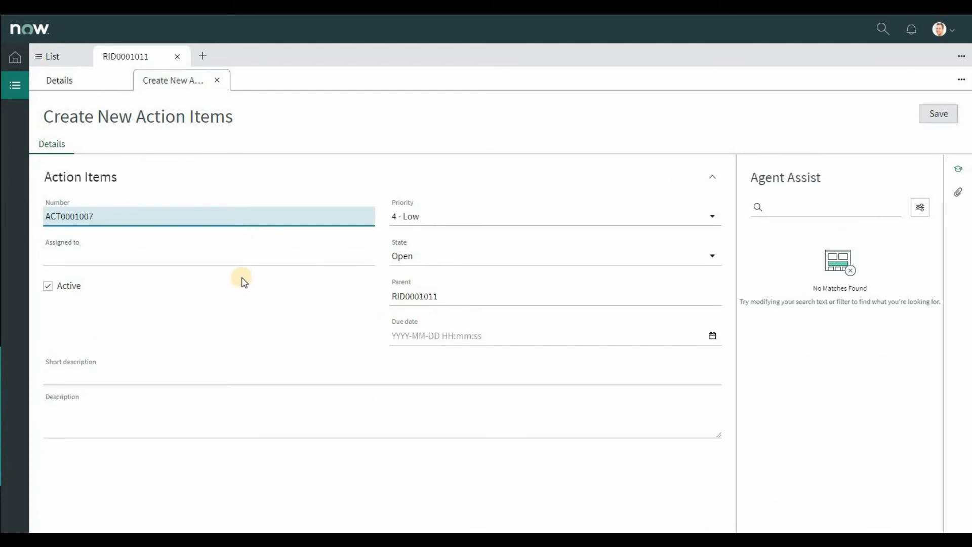
{"action": "left_click", "coordinate": [106, 379]}
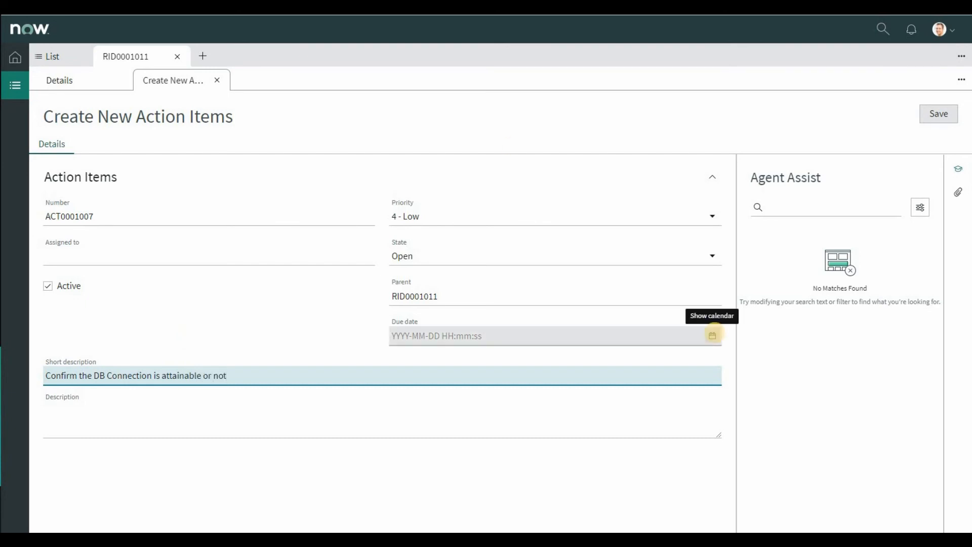
{"action": "left_click", "coordinate": [713, 335]}
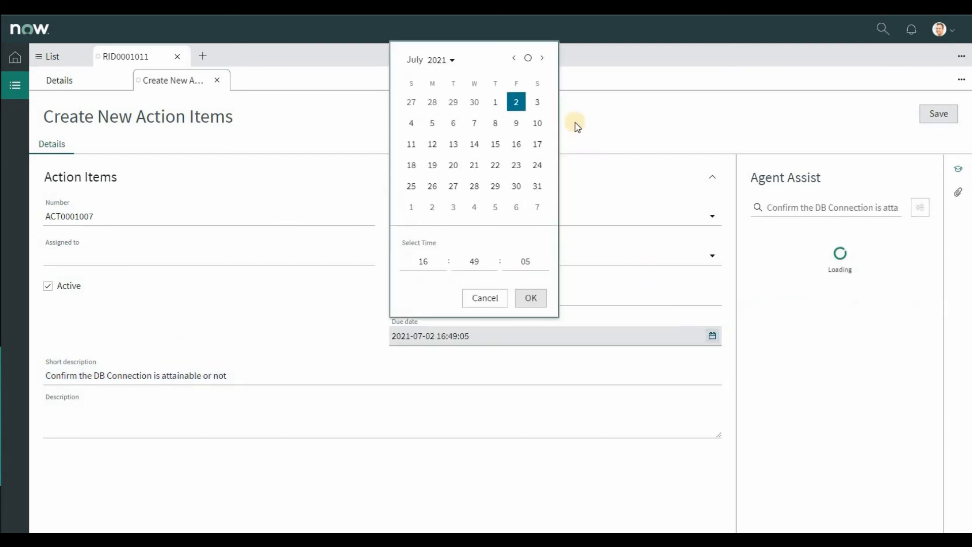
{"action": "left_click", "coordinate": [454, 123]}
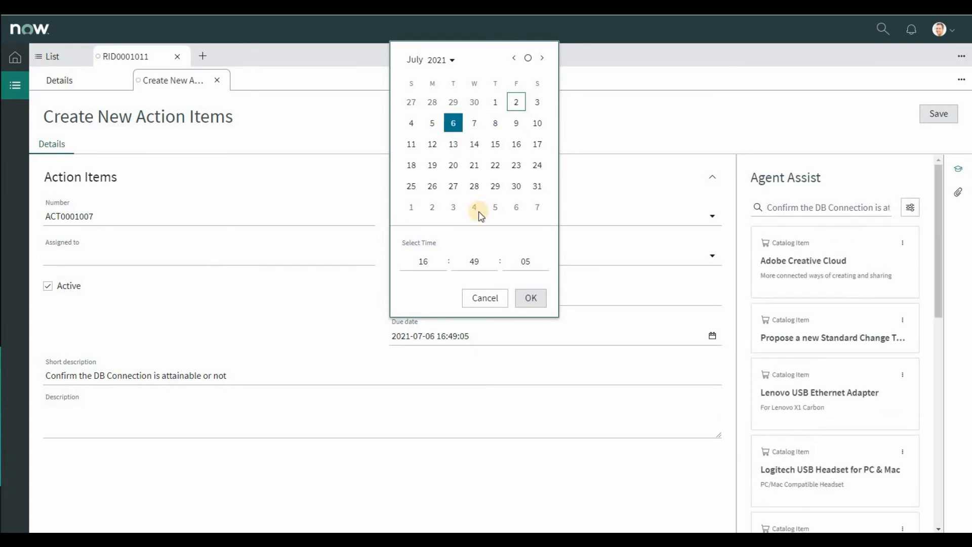
{"action": "left_click", "coordinate": [531, 298]}
Step: Assign the action item to User ITIL, save it and close it to return to the RIDAC record
{"action": "left_click", "coordinate": [369, 255]}
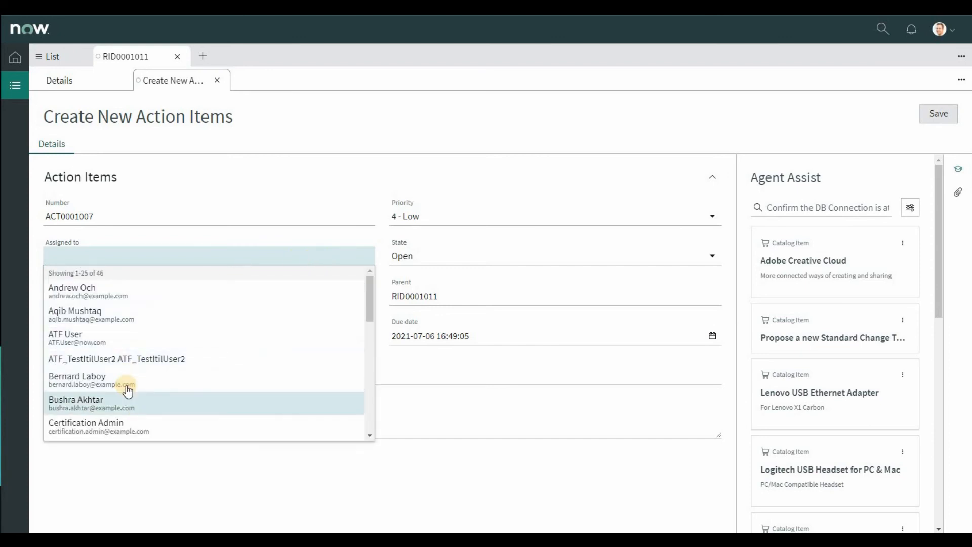
{"action": "scroll", "coordinate": [127, 390], "scroll_direction": "down", "scroll_amount": 4}
{"action": "scroll", "coordinate": [128, 388], "scroll_direction": "down", "scroll_amount": 5}
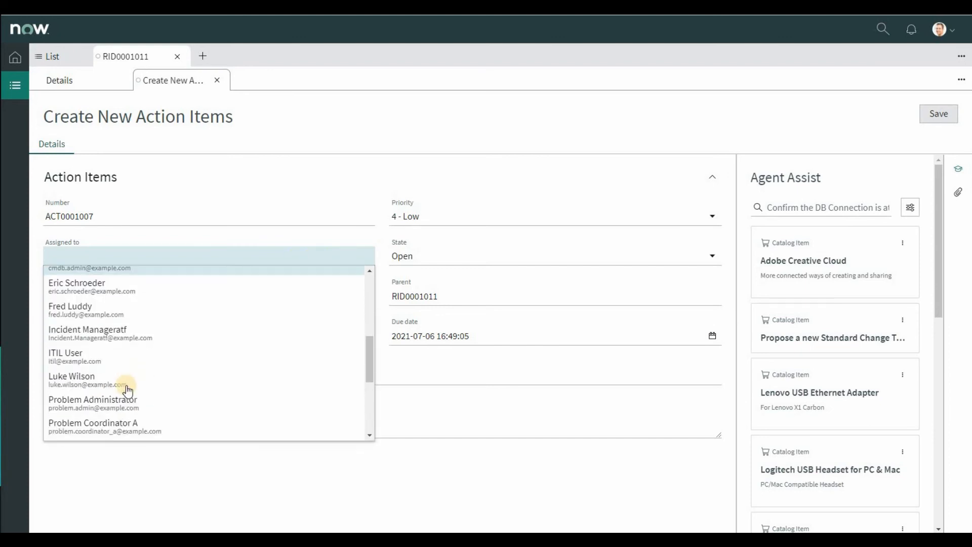
{"action": "scroll", "coordinate": [128, 389], "scroll_direction": "down", "scroll_amount": 4}
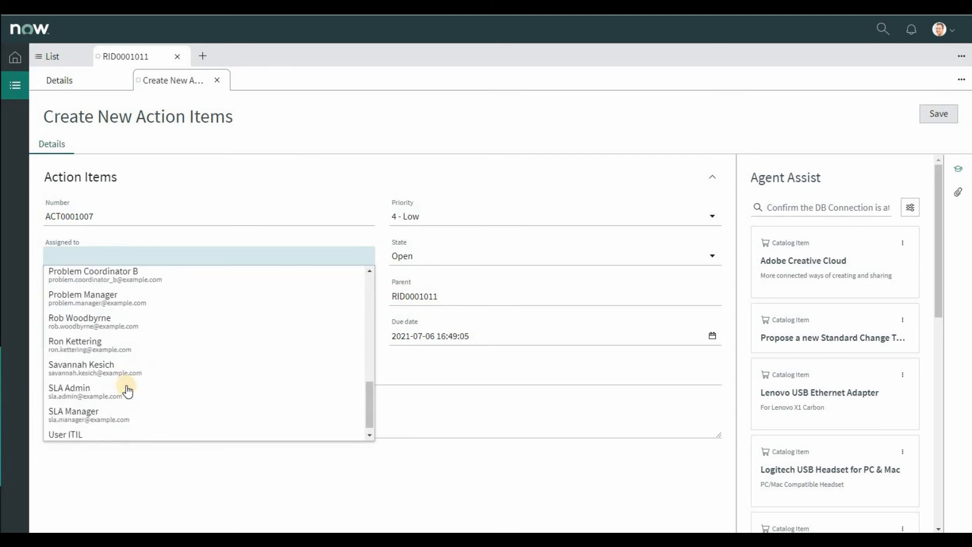
{"action": "left_click", "coordinate": [102, 427]}
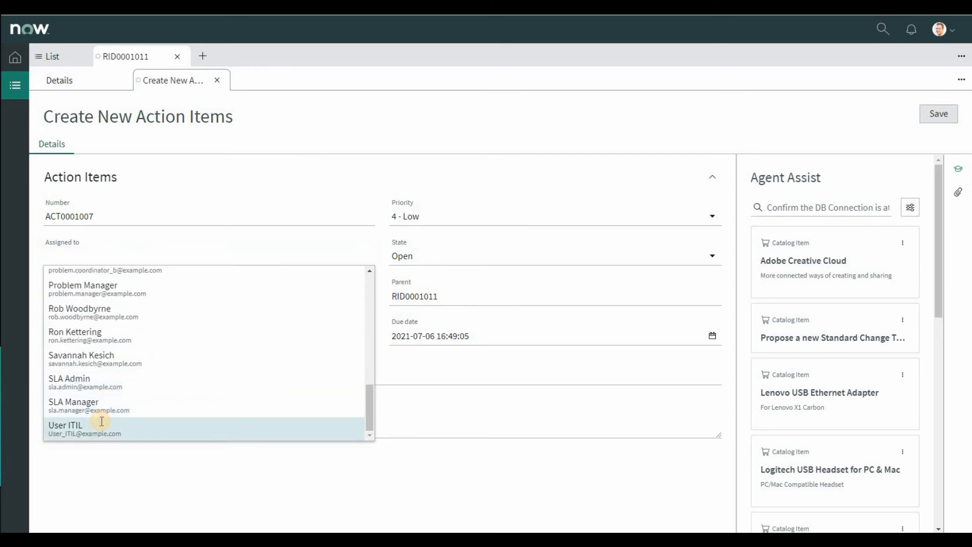
{"action": "left_click", "coordinate": [939, 114]}
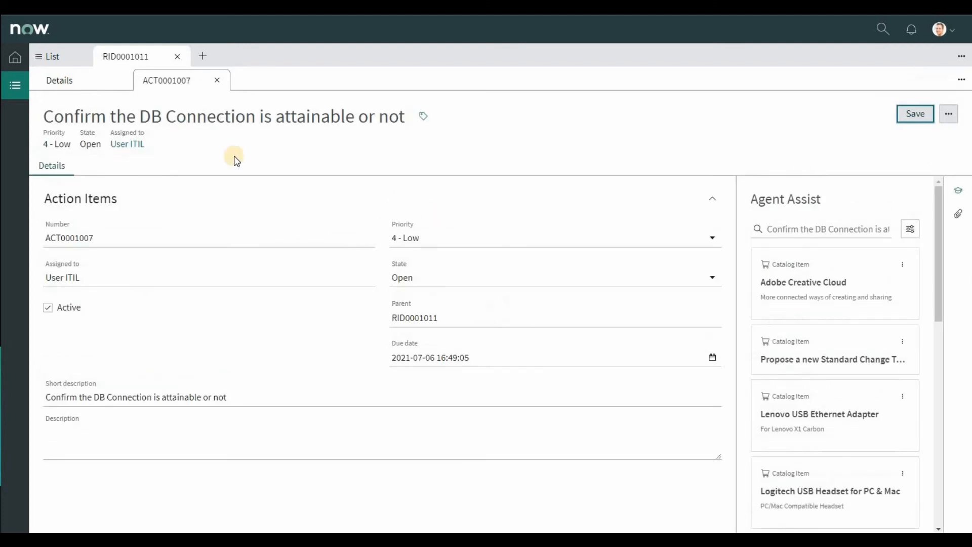
{"action": "left_click", "coordinate": [217, 80]}
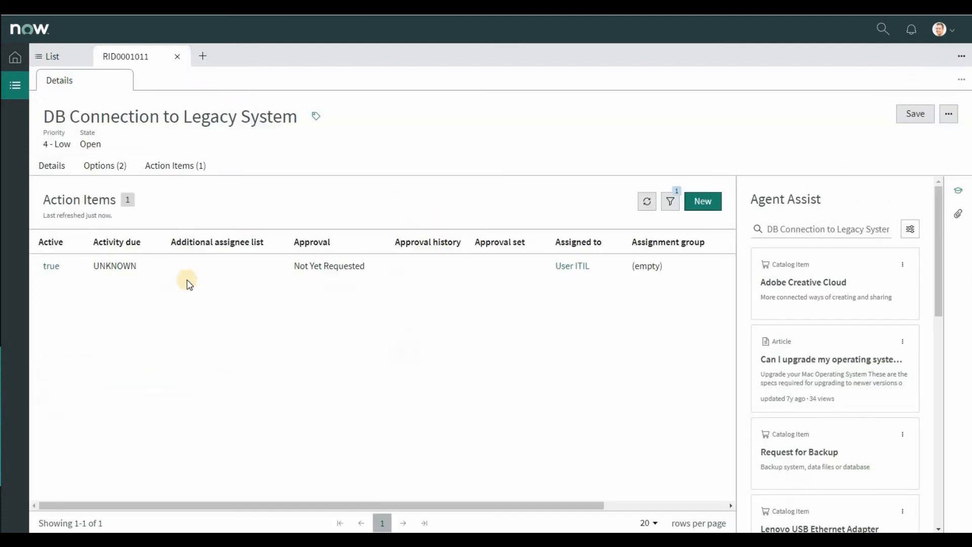
Step: Start a new action item for the RIDAC record, described as "Research import & update scenario" and assigned to ITIL User
{"action": "left_click", "coordinate": [164, 171]}
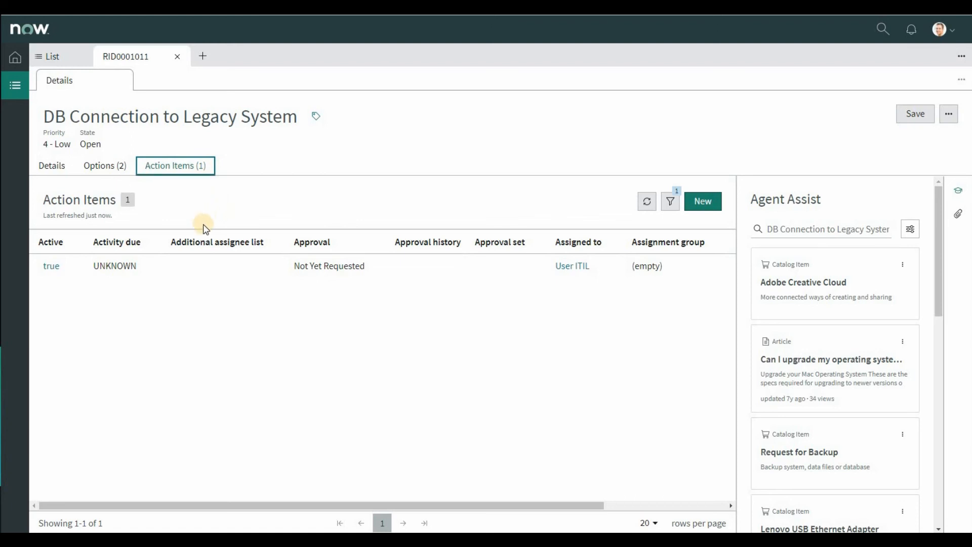
{"action": "left_click", "coordinate": [702, 201]}
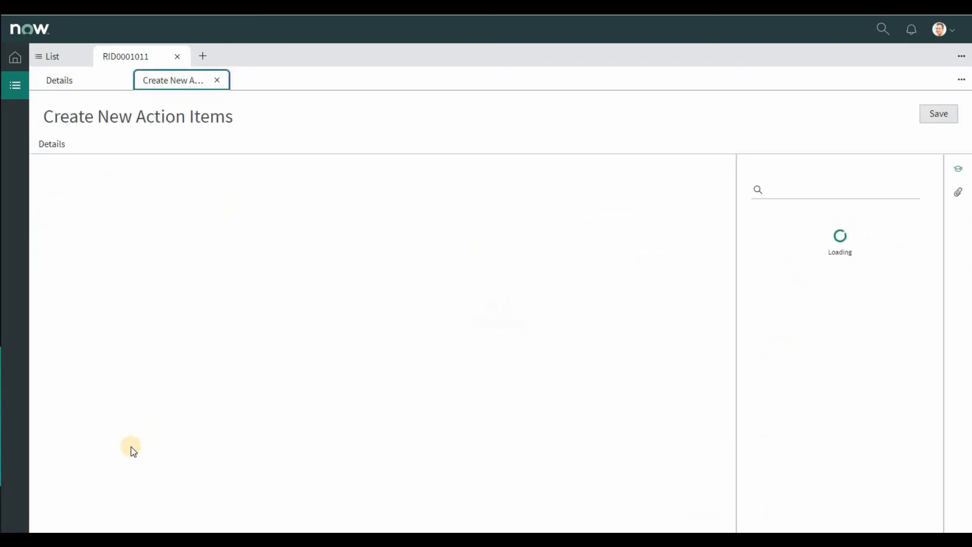
{"action": "left_click", "coordinate": [256, 373]}
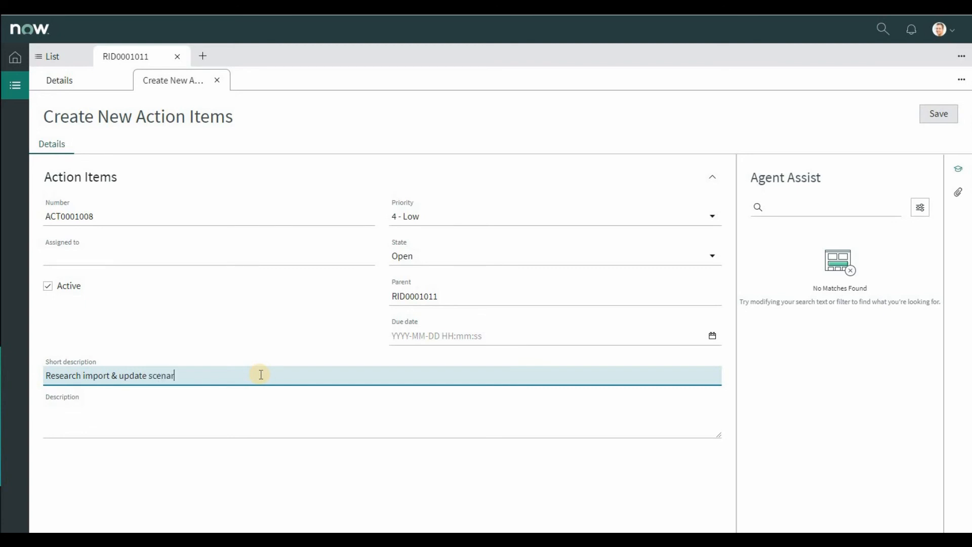
{"action": "left_click", "coordinate": [361, 256]}
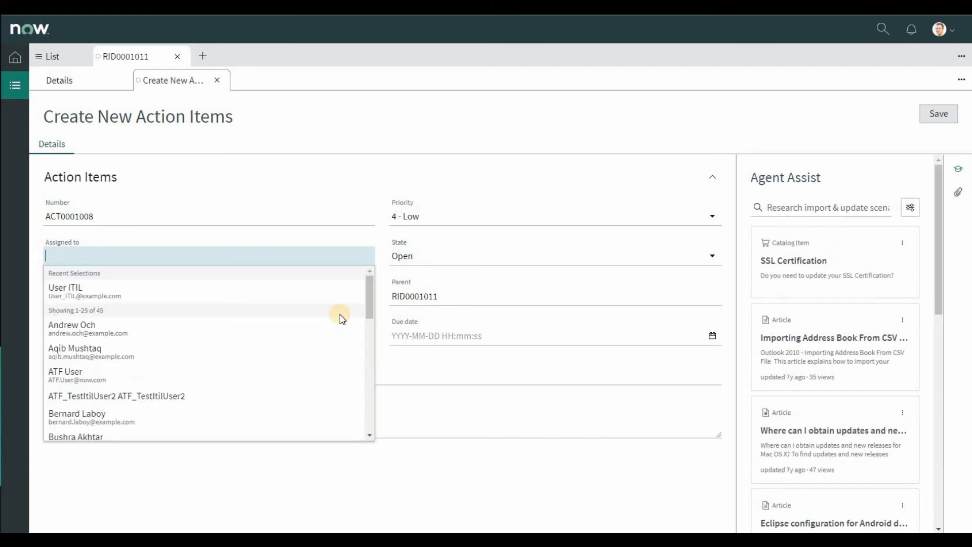
{"action": "scroll", "coordinate": [337, 319], "scroll_direction": "down", "scroll_amount": 5}
{"action": "scroll", "coordinate": [338, 321], "scroll_direction": "down", "scroll_amount": 3}
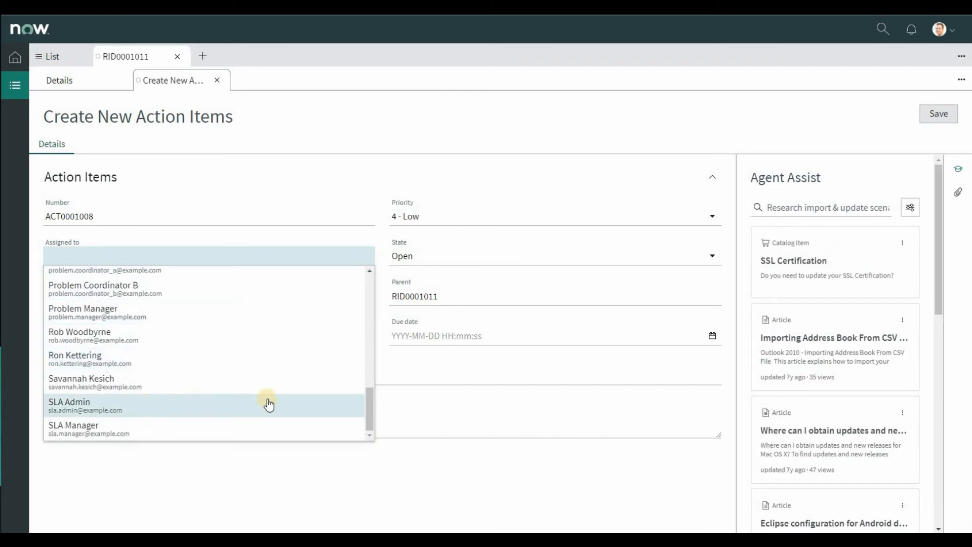
{"action": "left_click_drag", "start_coordinate": [368, 392], "coordinate": [370, 358]}
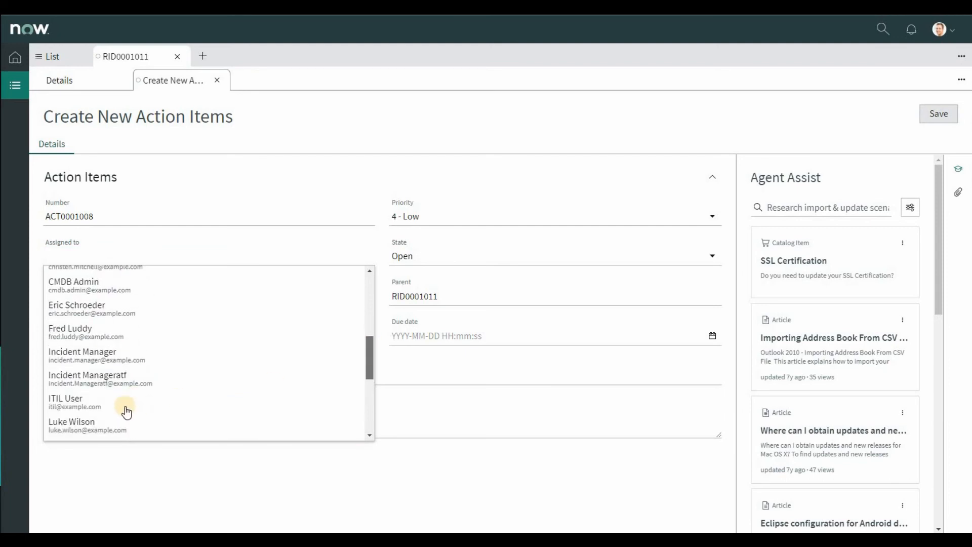
{"action": "left_click", "coordinate": [127, 404]}
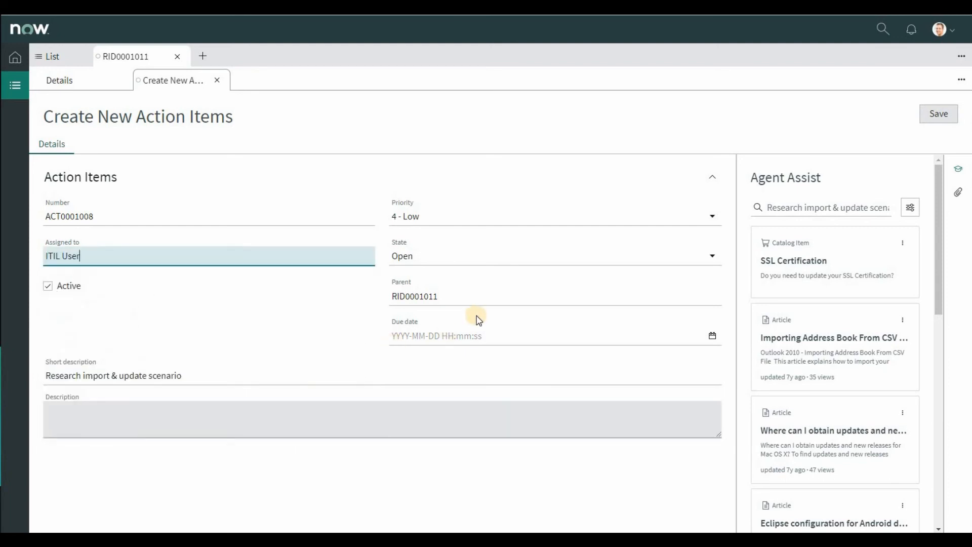
{"action": "left_click", "coordinate": [712, 335]}
{"action": "left_click", "coordinate": [453, 123]}
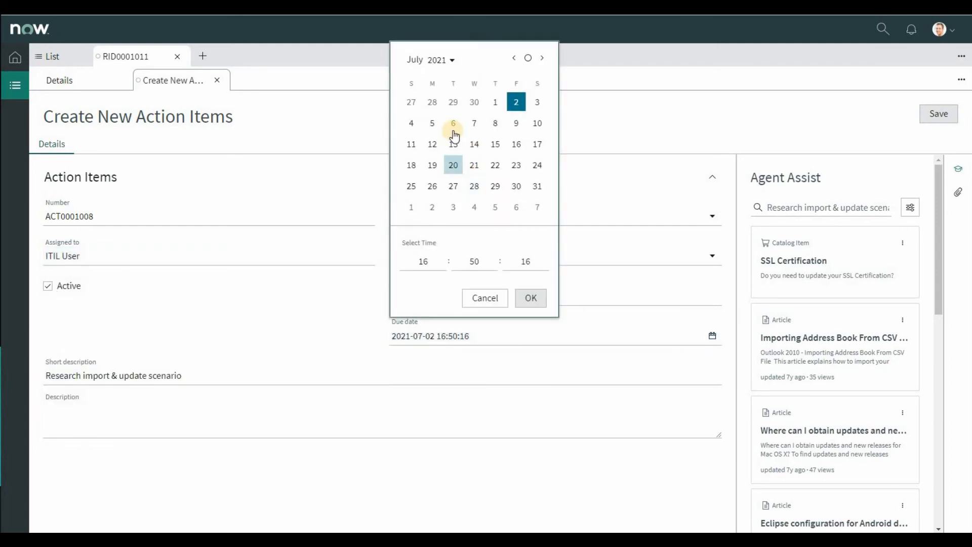
{"action": "left_click", "coordinate": [535, 295]}
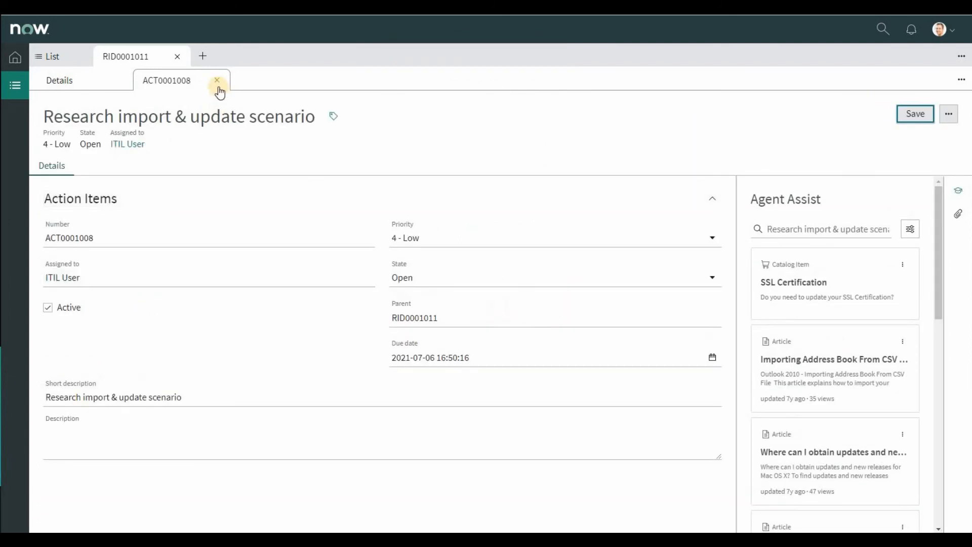
{"action": "left_click", "coordinate": [216, 82]}
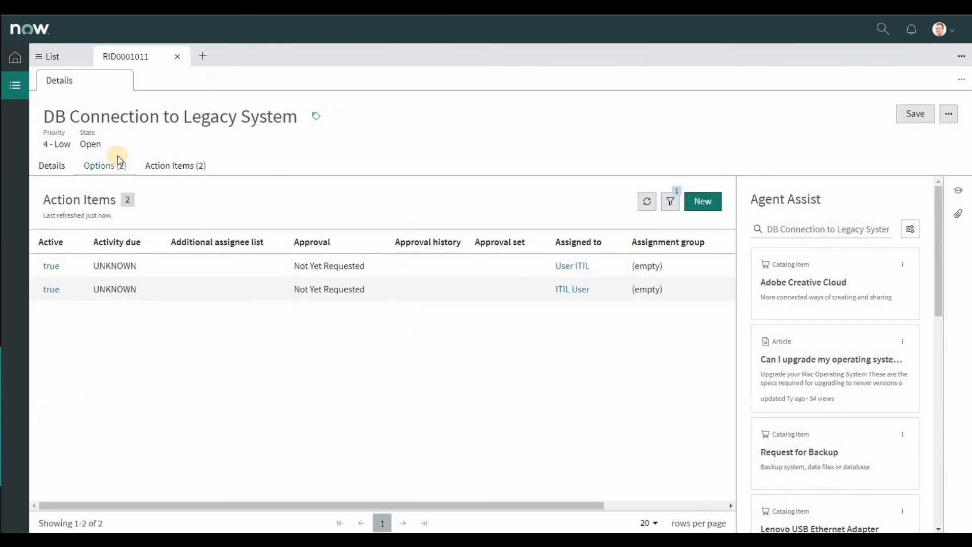
Step: Review the RIDAC record's details alongside its related Options and Action Items lists
{"action": "left_click", "coordinate": [53, 166]}
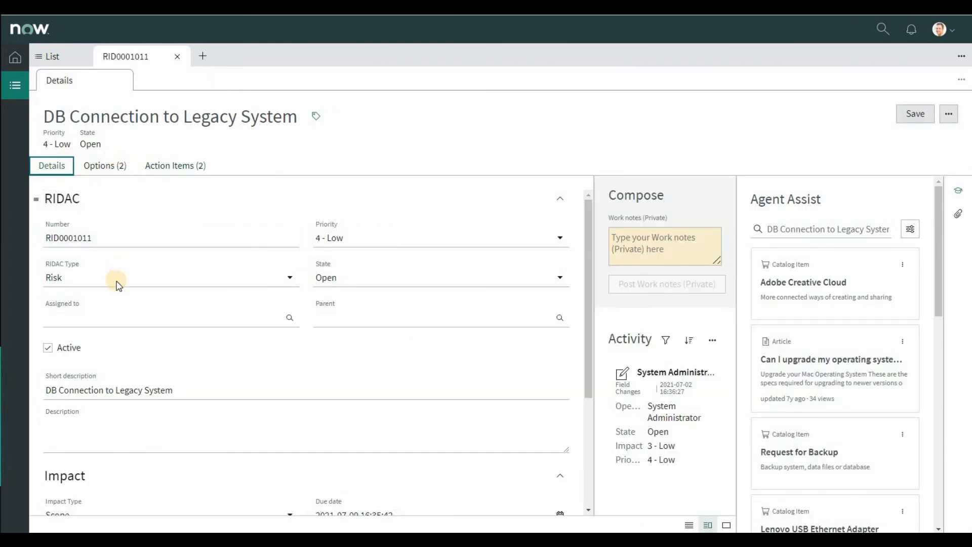
{"action": "left_click", "coordinate": [104, 170]}
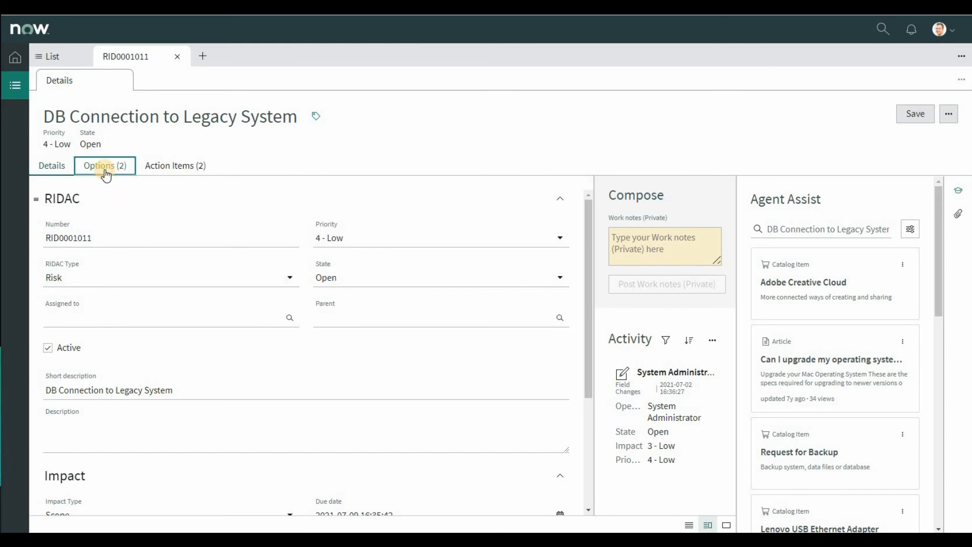
{"action": "left_click", "coordinate": [179, 169]}
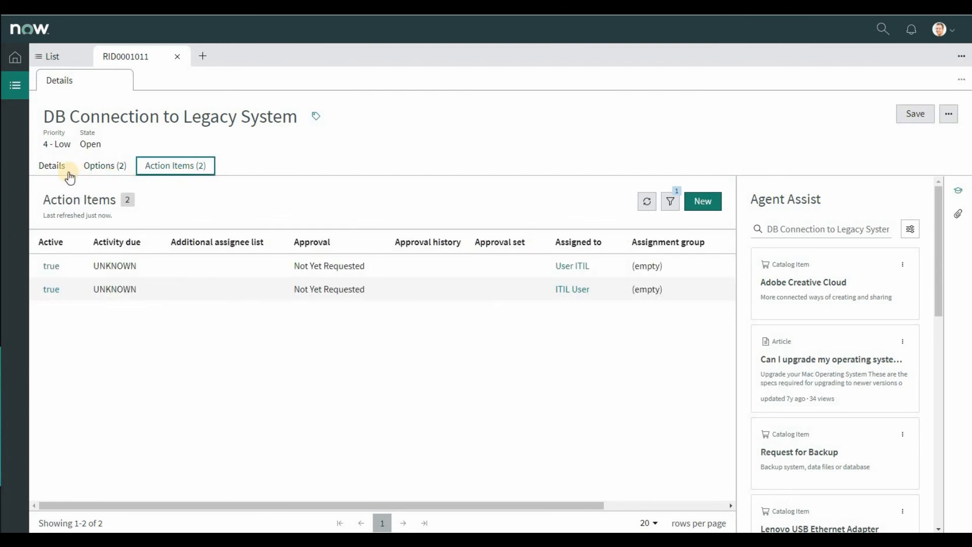
{"action": "left_click", "coordinate": [50, 165]}
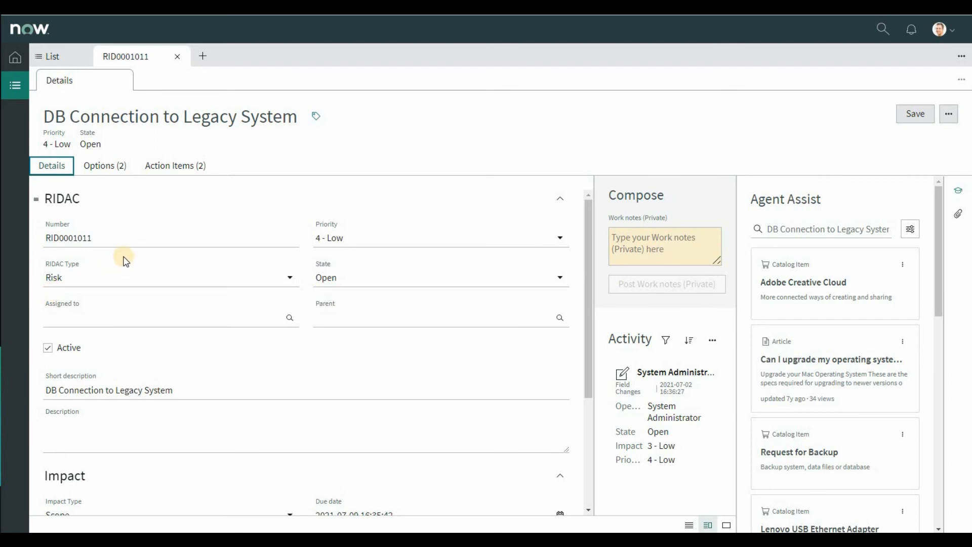
{"action": "left_click", "coordinate": [103, 165]}
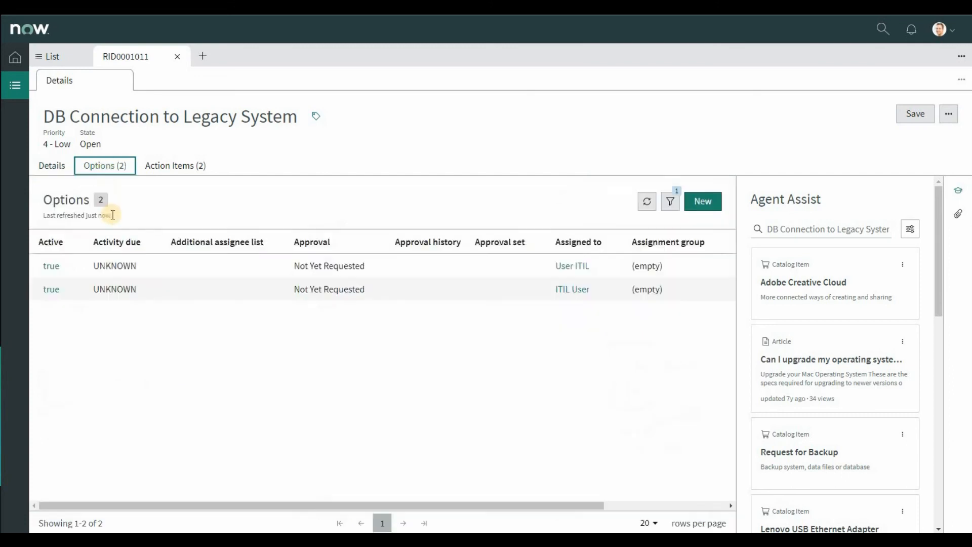
{"action": "left_click", "coordinate": [183, 167]}
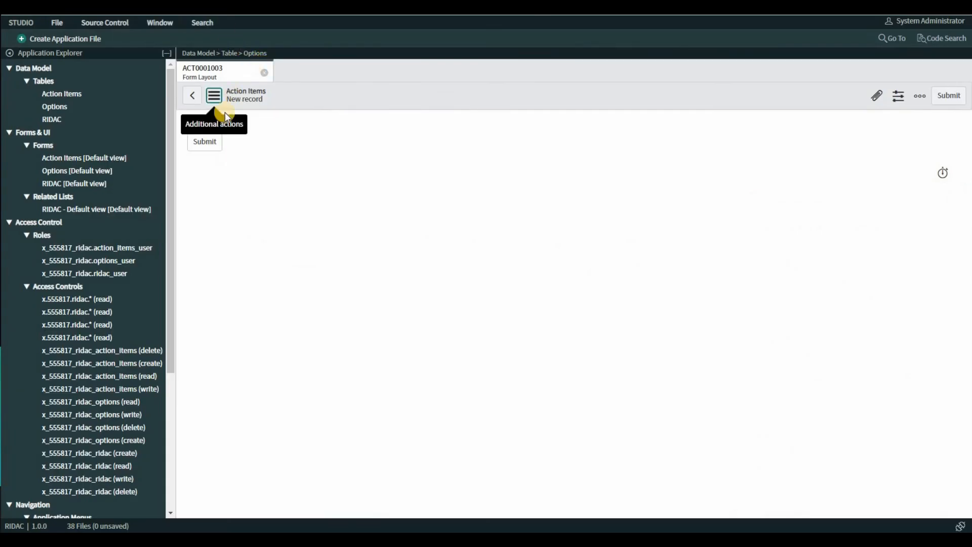
Step: Switch to Studio, close the Action Items form layout and show the record list of the Options table
{"action": "left_click", "coordinate": [199, 101]}
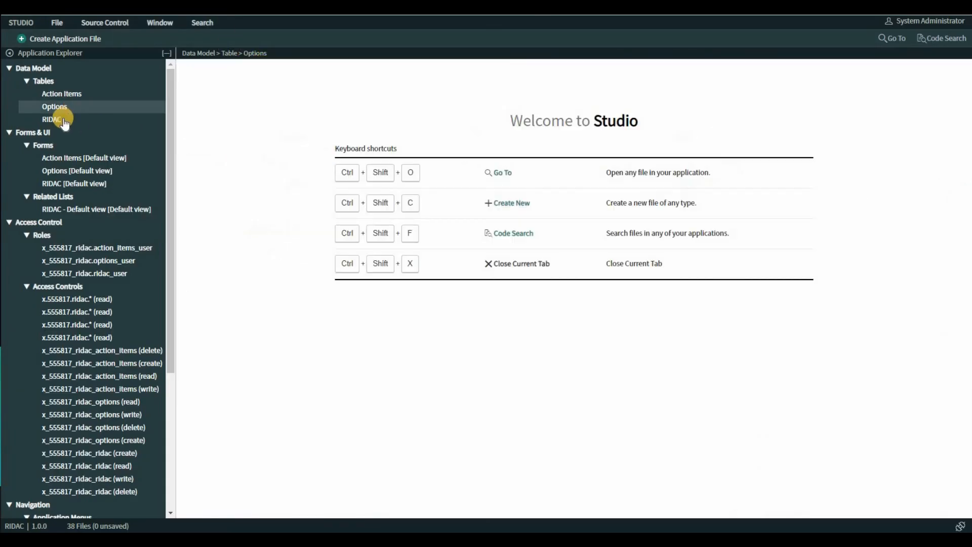
{"action": "left_click", "coordinate": [63, 118]}
{"action": "left_click", "coordinate": [62, 107]}
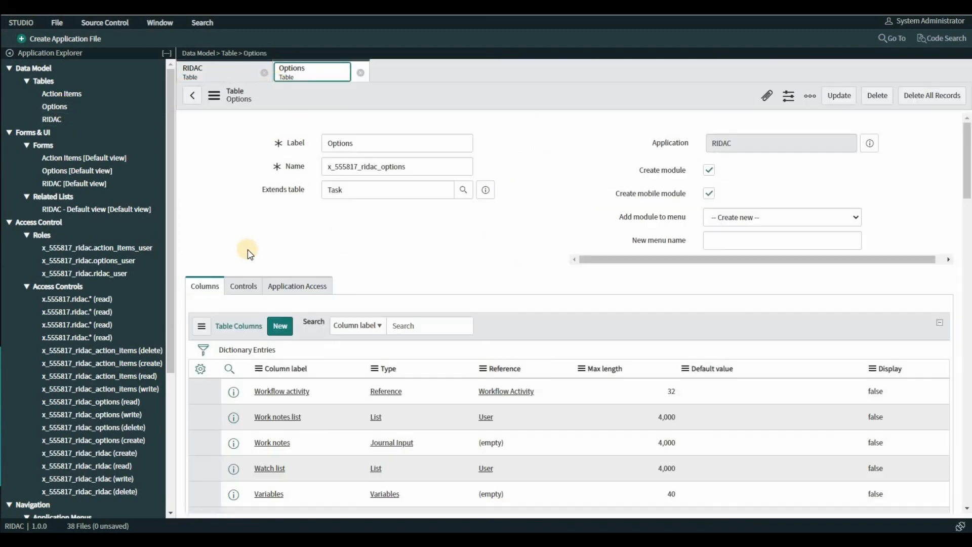
{"action": "scroll", "coordinate": [242, 261], "scroll_direction": "down", "scroll_amount": 10}
{"action": "scroll", "coordinate": [242, 283], "scroll_direction": "down", "scroll_amount": 5}
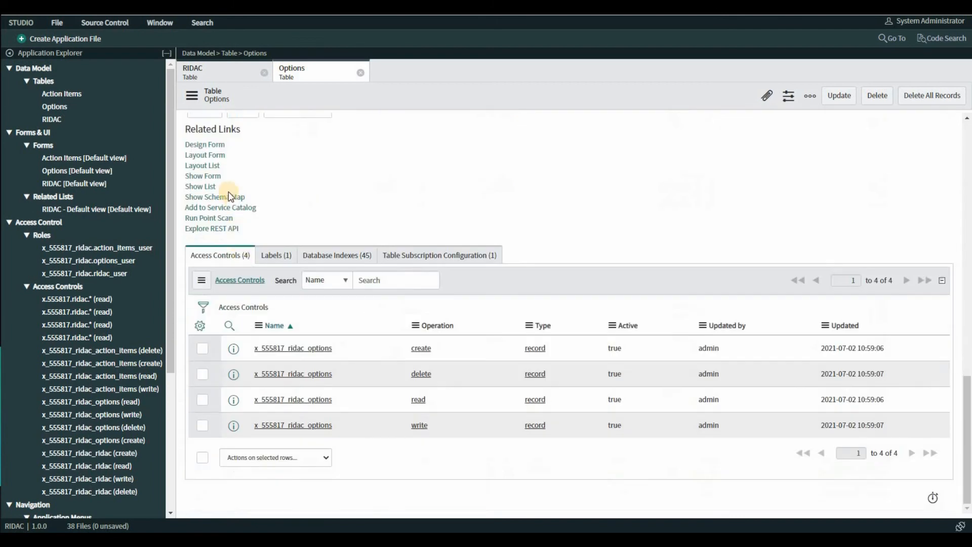
{"action": "left_click", "coordinate": [204, 187]}
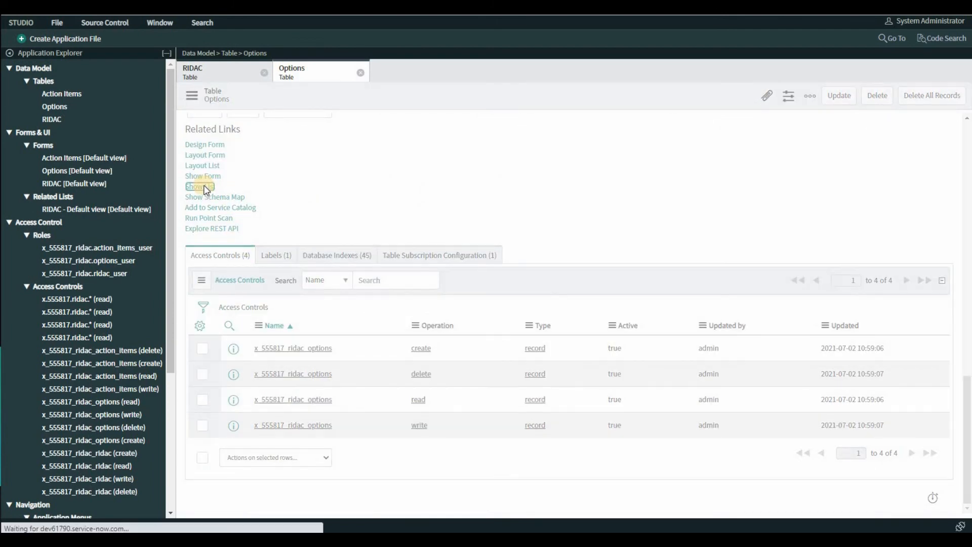
Step: Configure the Options list layout and remove the Priority and Task type columns
{"action": "left_click", "coordinate": [246, 140]}
{"action": "mouse_move", "coordinate": [284, 274]}
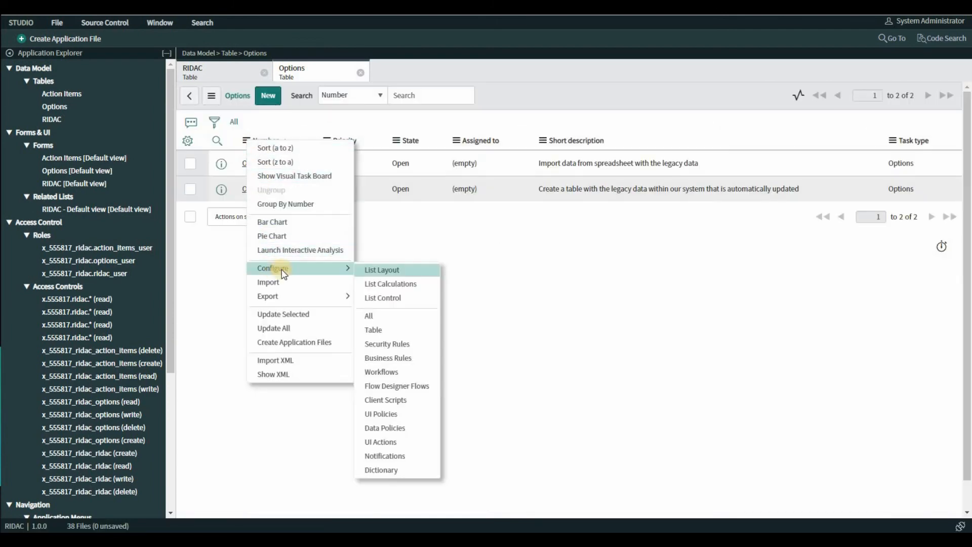
{"action": "left_click", "coordinate": [386, 269]}
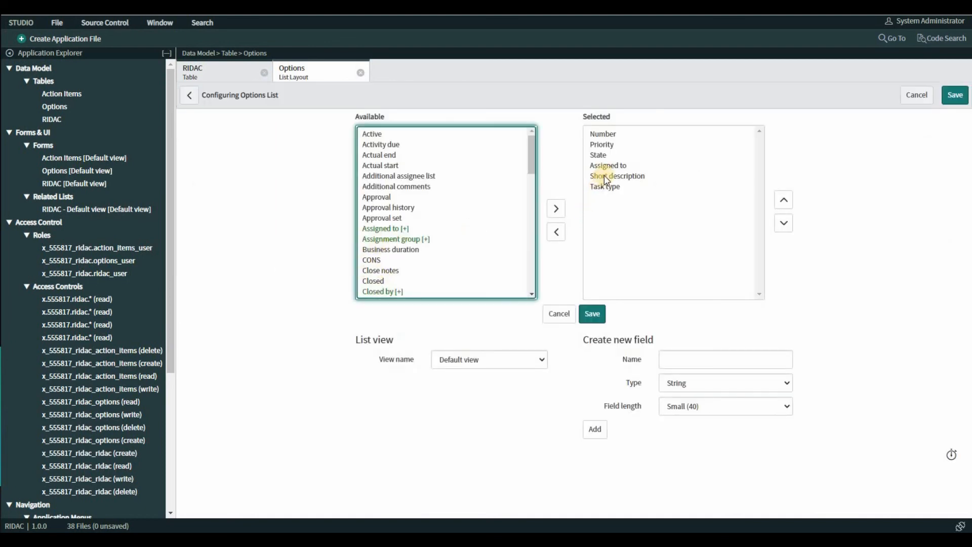
{"action": "left_click", "coordinate": [605, 188]}
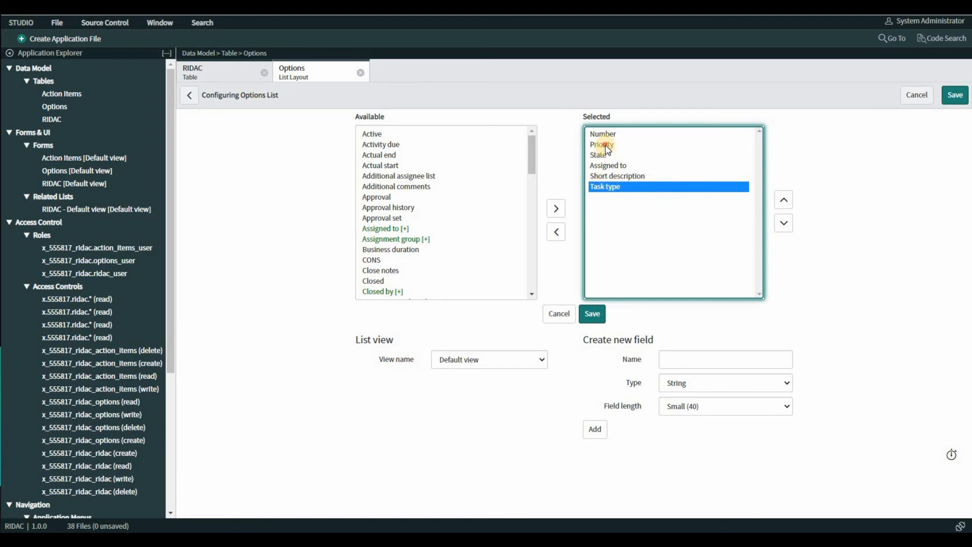
{"action": "left_click", "coordinate": [607, 147]}
{"action": "left_click", "coordinate": [592, 188], "text": "ctrl"}
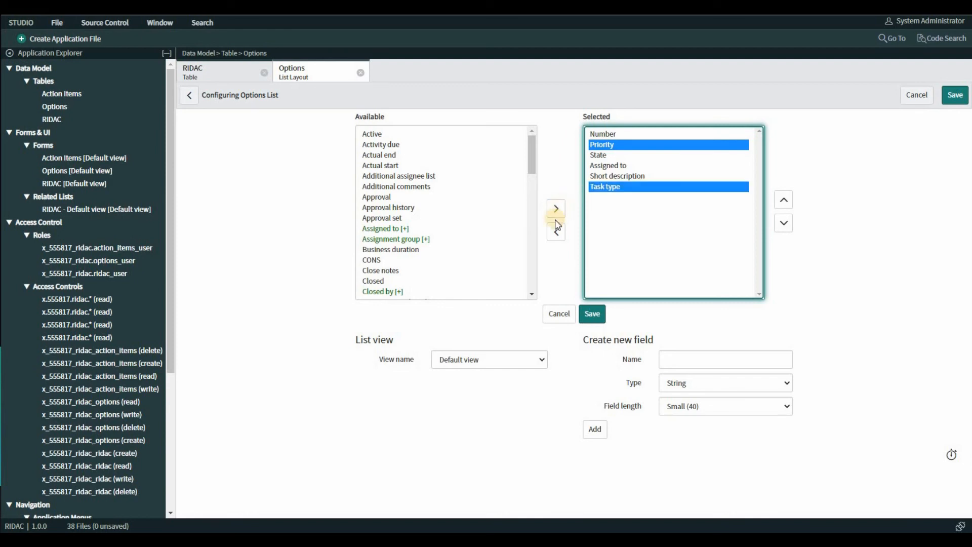
{"action": "left_click", "coordinate": [556, 231]}
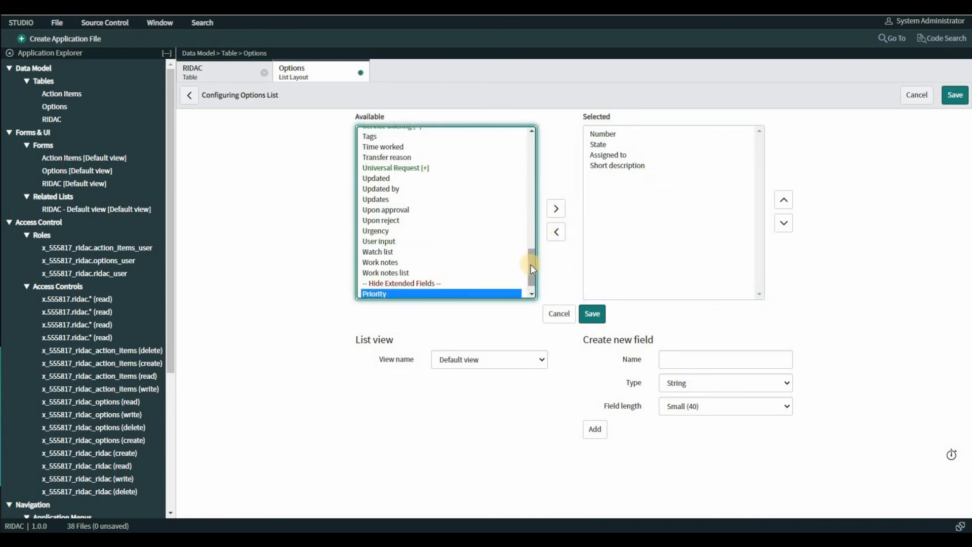
Step: Add the PROS, CONS and Recommendation columns to the Options list layout and save it
{"action": "left_click_drag", "start_coordinate": [532, 260], "coordinate": [377, 225]}
{"action": "left_click", "coordinate": [375, 221]}
{"action": "left_click", "coordinate": [556, 208]}
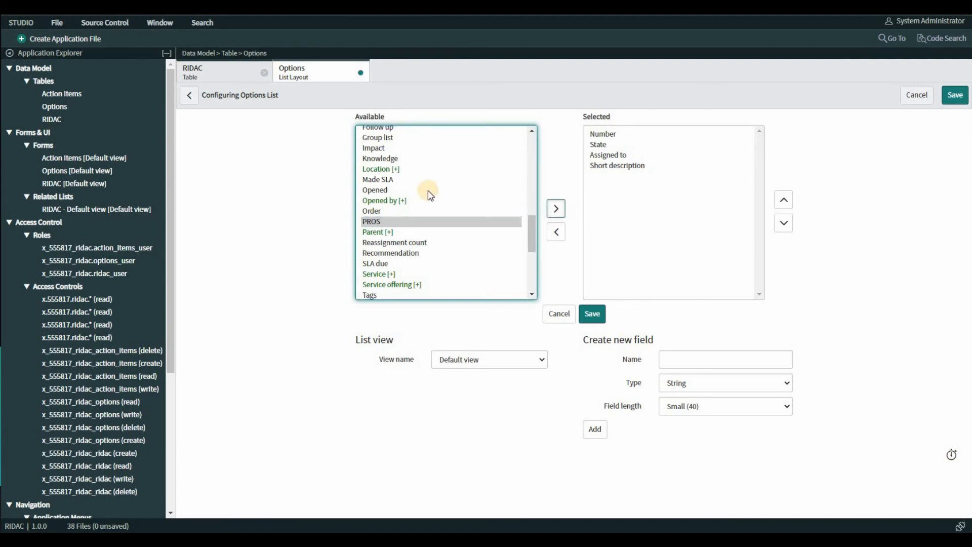
{"action": "scroll", "coordinate": [429, 188], "scroll_direction": "up", "scroll_amount": 5}
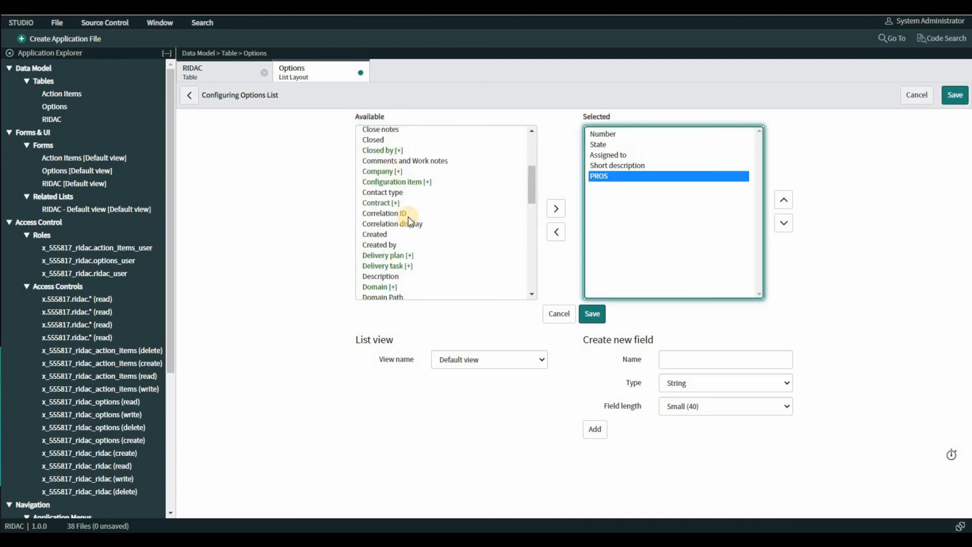
{"action": "scroll", "coordinate": [386, 191], "scroll_direction": "up", "scroll_amount": 2}
{"action": "left_click", "coordinate": [380, 178]}
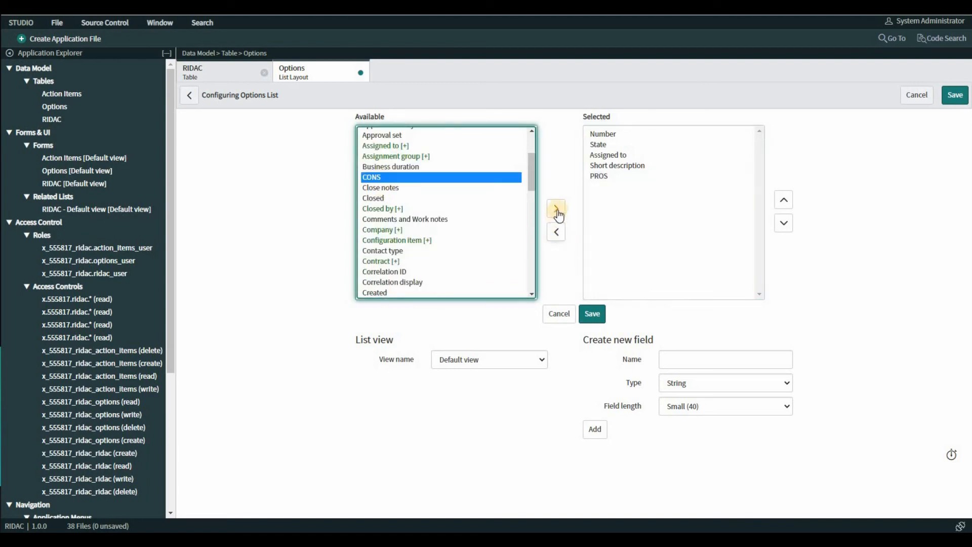
{"action": "left_click", "coordinate": [556, 208]}
{"action": "scroll", "coordinate": [460, 210], "scroll_direction": "down", "scroll_amount": 10}
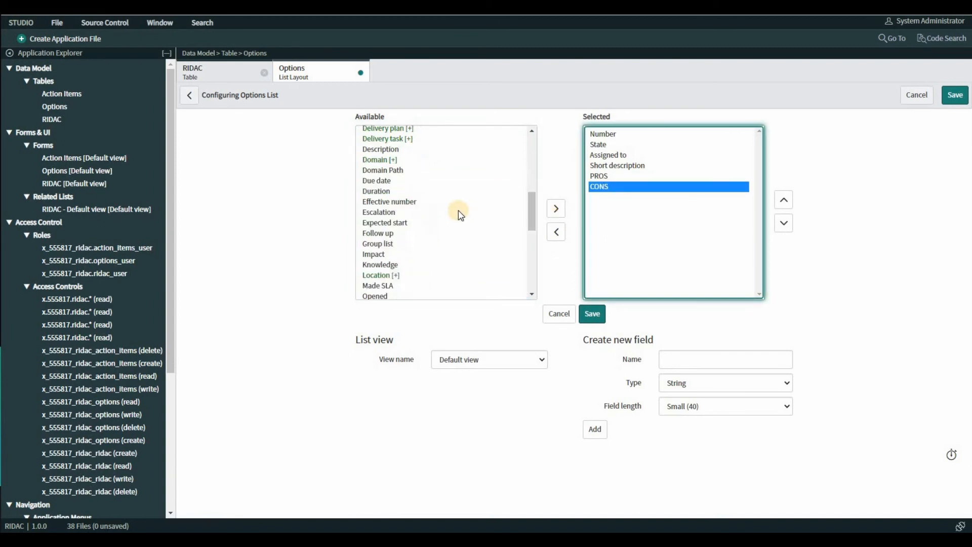
{"action": "left_click", "coordinate": [391, 173]}
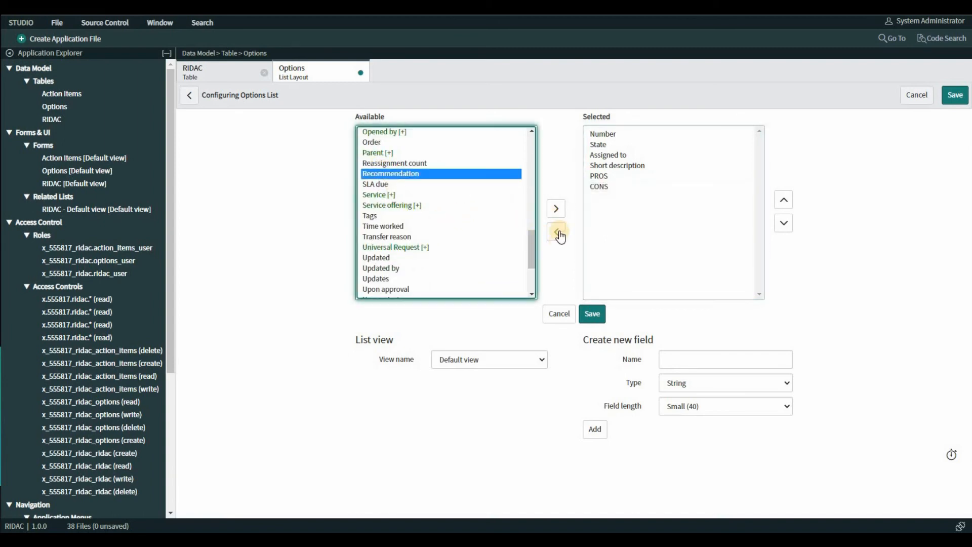
{"action": "left_click", "coordinate": [556, 212]}
{"action": "left_click", "coordinate": [589, 315]}
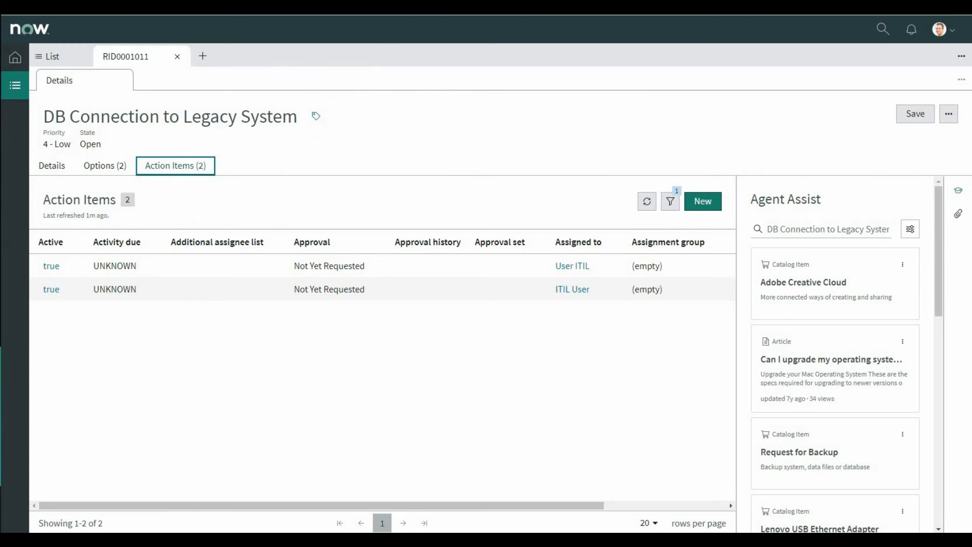
Step: Switch to the workspace, reload the RIDAC record and check the columns of its Options and Action Items lists
{"action": "key", "text": "F5"}
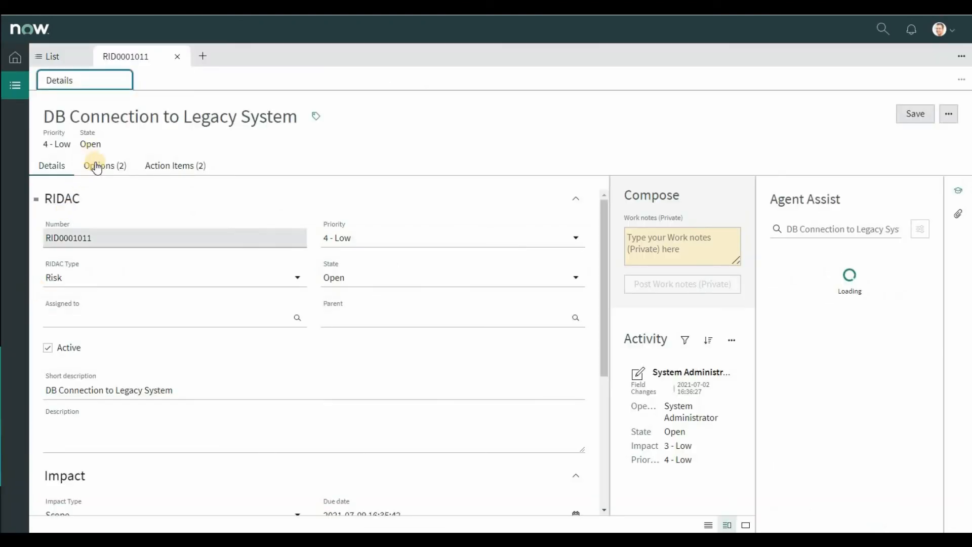
{"action": "left_click", "coordinate": [94, 173]}
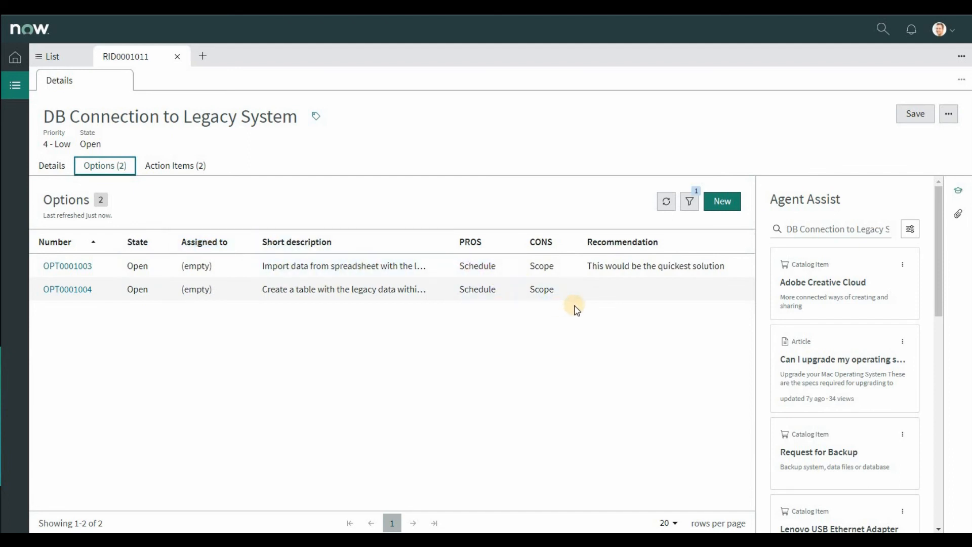
{"action": "left_click", "coordinate": [174, 167]}
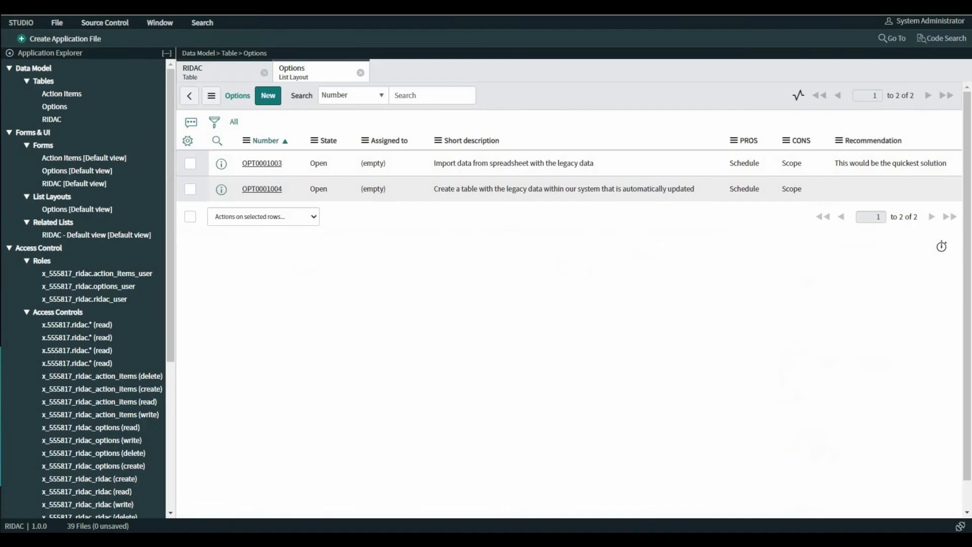
Step: Open the Action Items table in Studio and show its record list
{"action": "left_click", "coordinate": [71, 93]}
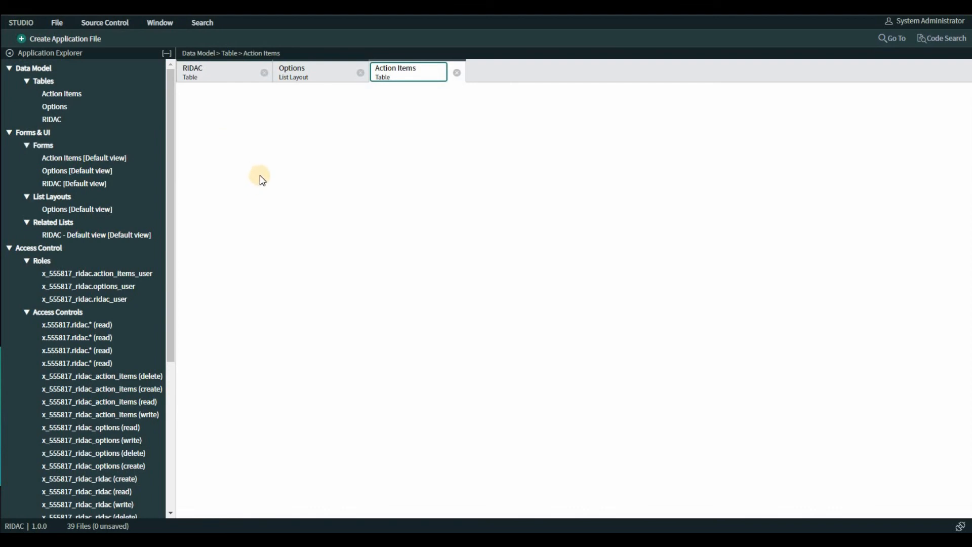
{"action": "scroll", "coordinate": [261, 177], "scroll_direction": "down", "scroll_amount": 15}
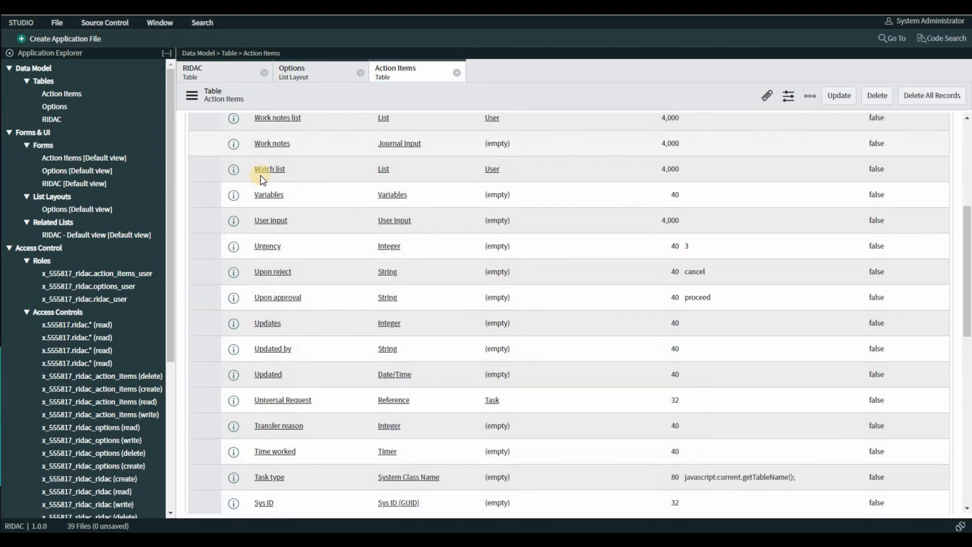
{"action": "scroll", "coordinate": [261, 180], "scroll_direction": "down", "scroll_amount": 2}
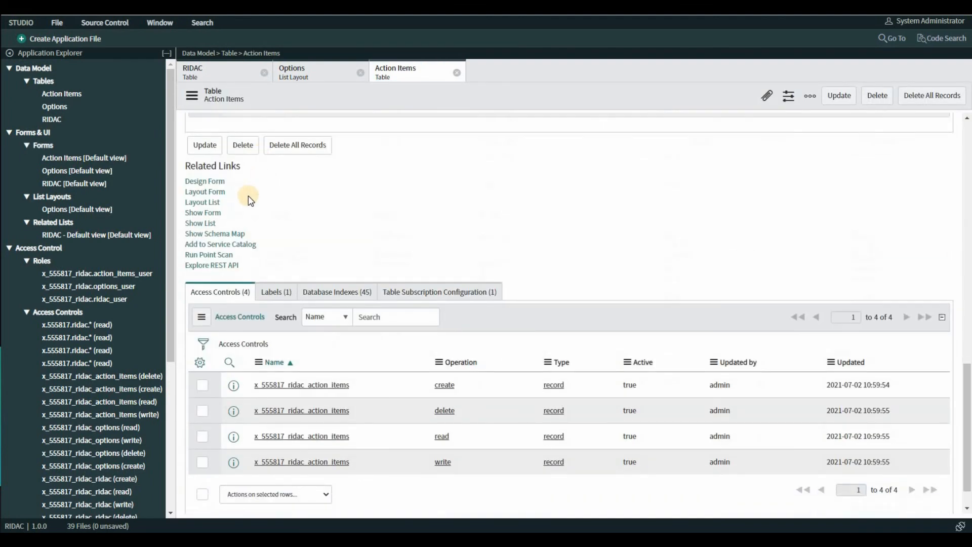
{"action": "left_click", "coordinate": [201, 223]}
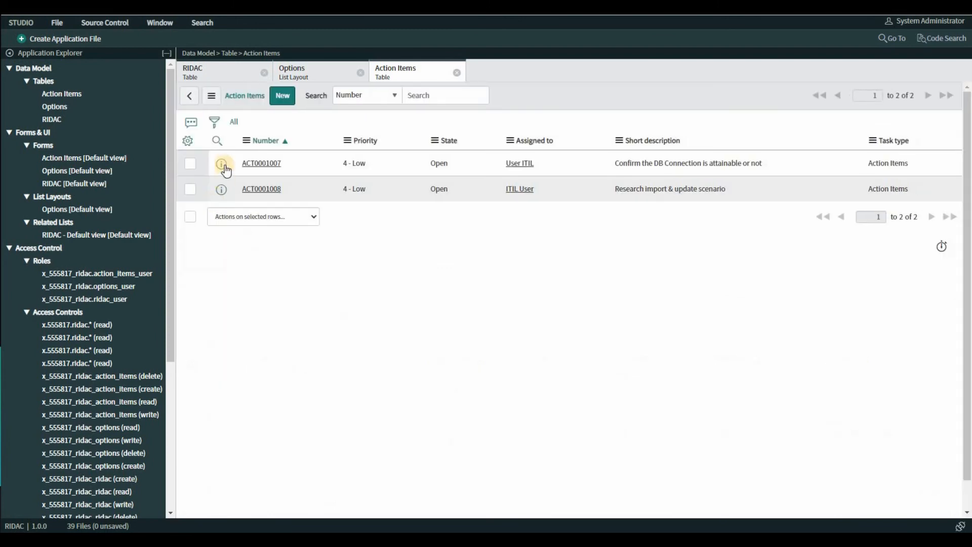
Step: Configure the Action Items list layout and remove the Task type and Priority columns
{"action": "left_click", "coordinate": [248, 142]}
{"action": "mouse_move", "coordinate": [294, 268]}
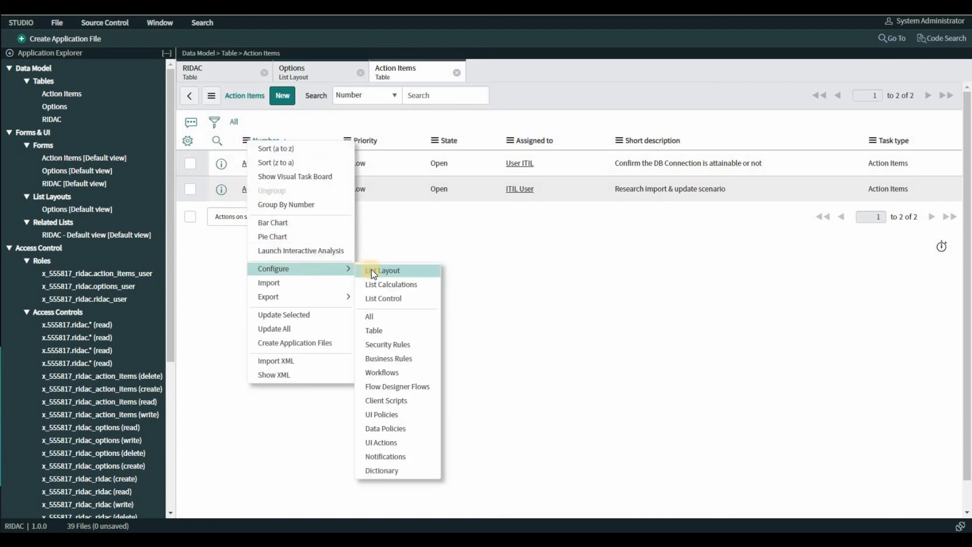
{"action": "left_click", "coordinate": [378, 269]}
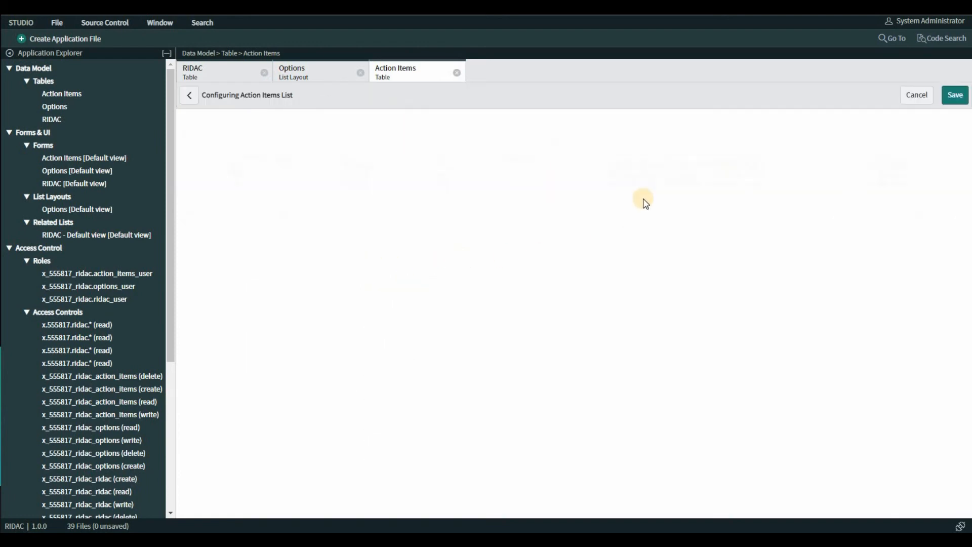
{"action": "left_click", "coordinate": [614, 186]}
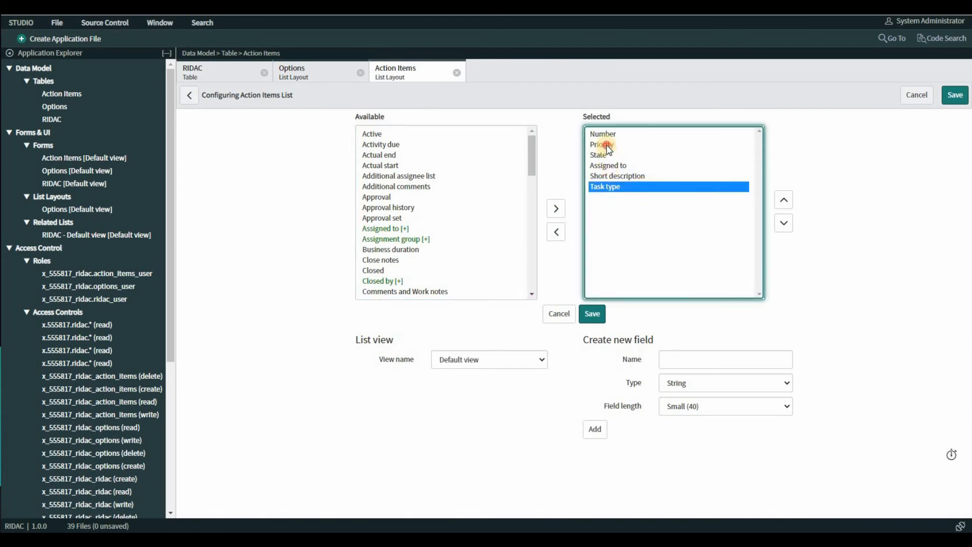
{"action": "left_click", "coordinate": [608, 145], "text": "ctrl"}
{"action": "left_click", "coordinate": [556, 231]}
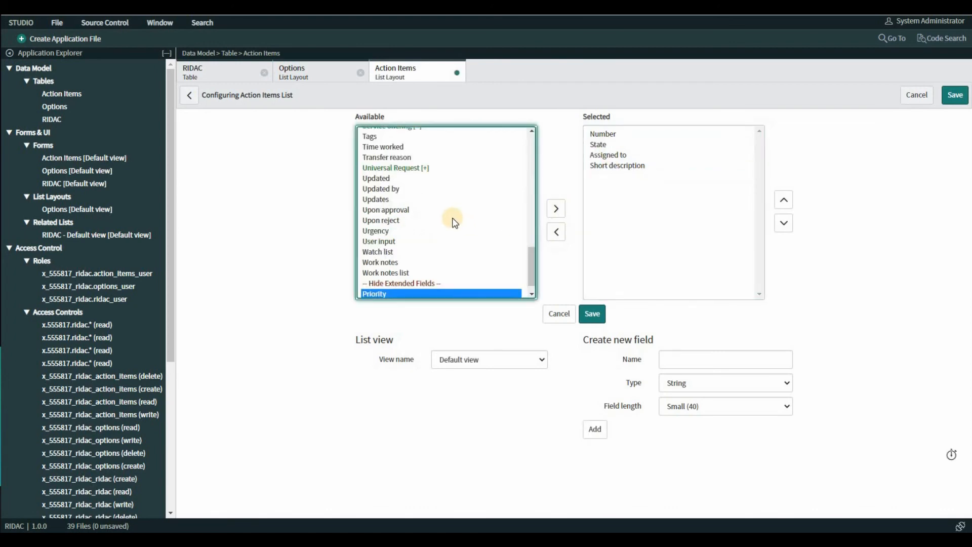
Step: Add the Due date column to the Action Items list layout, save it, and view the RIDAC record's Action Items list in the workspace
{"action": "scroll", "coordinate": [449, 219], "scroll_direction": "up", "scroll_amount": 4}
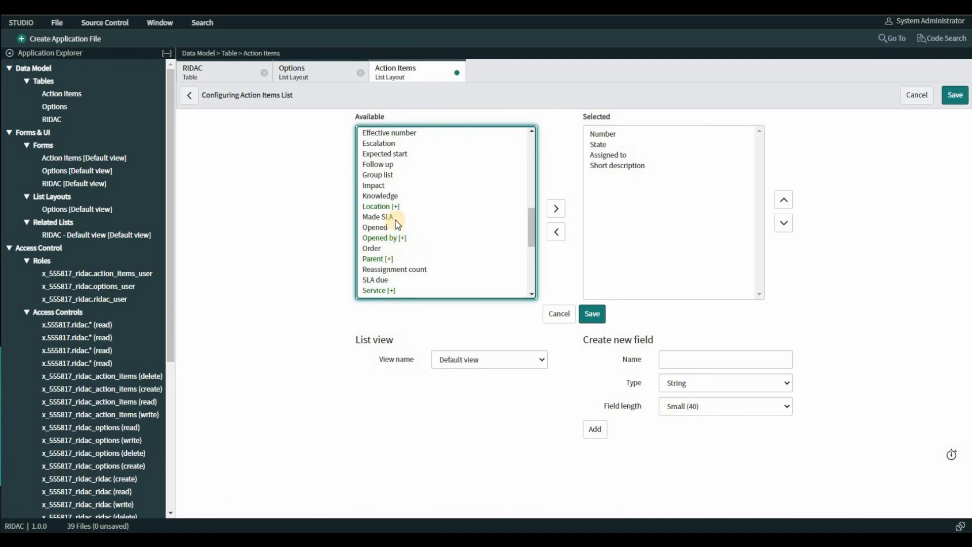
{"action": "left_click_drag", "start_coordinate": [532, 235], "coordinate": [532, 213]}
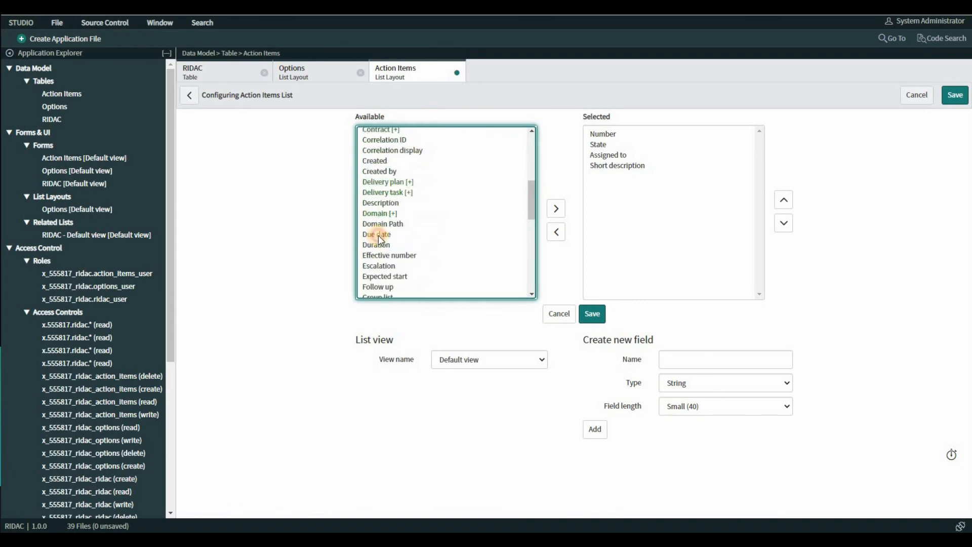
{"action": "left_click", "coordinate": [379, 235]}
{"action": "left_click", "coordinate": [557, 209]}
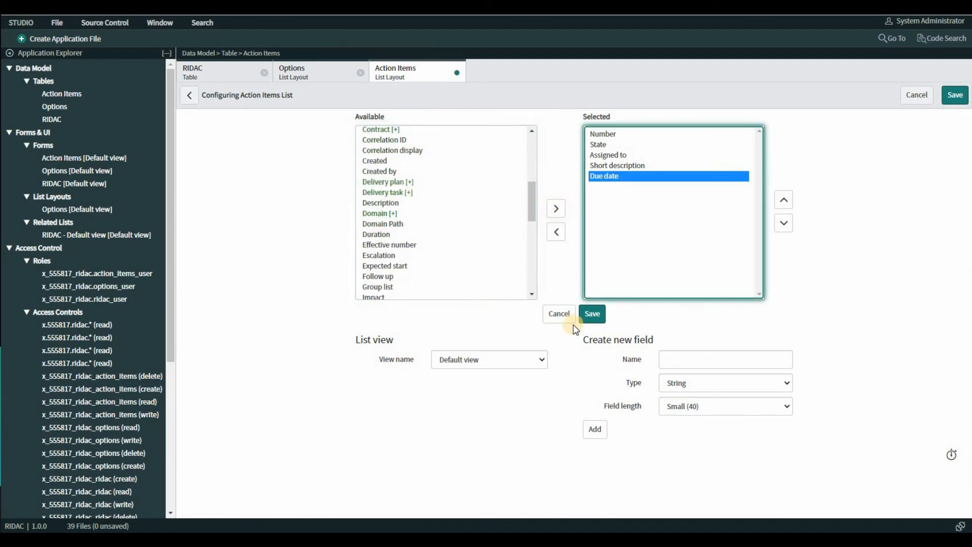
{"action": "left_click", "coordinate": [591, 314]}
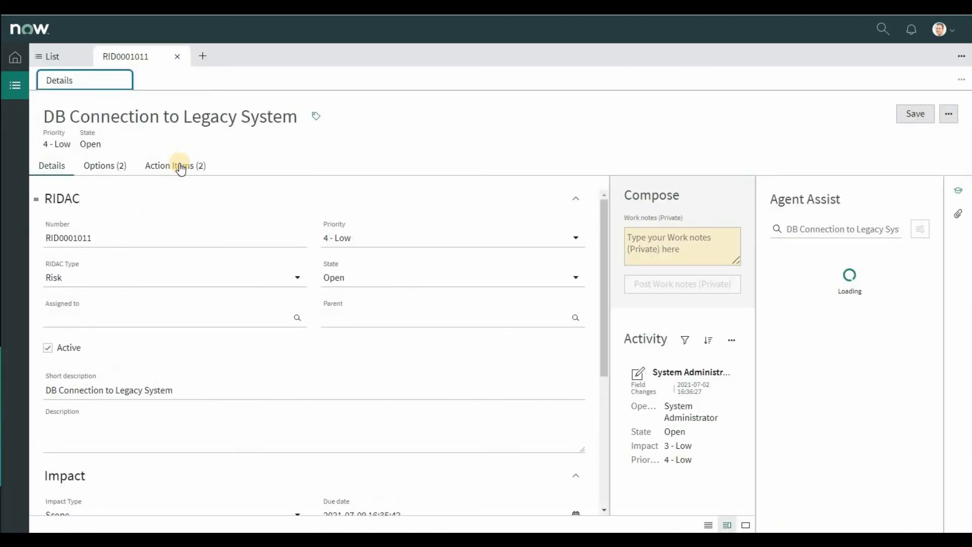
{"action": "left_click", "coordinate": [179, 167]}
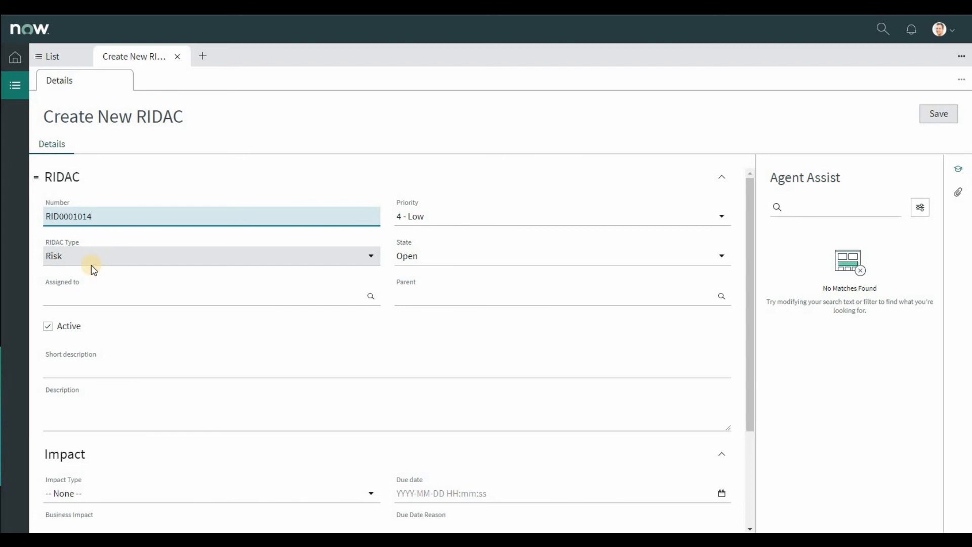
Step: Set the new RIDAC record's type to Issue and its short description to "Dev team delays due to Schedule overlap"
{"action": "left_click", "coordinate": [92, 262]}
{"action": "left_click", "coordinate": [86, 291]}
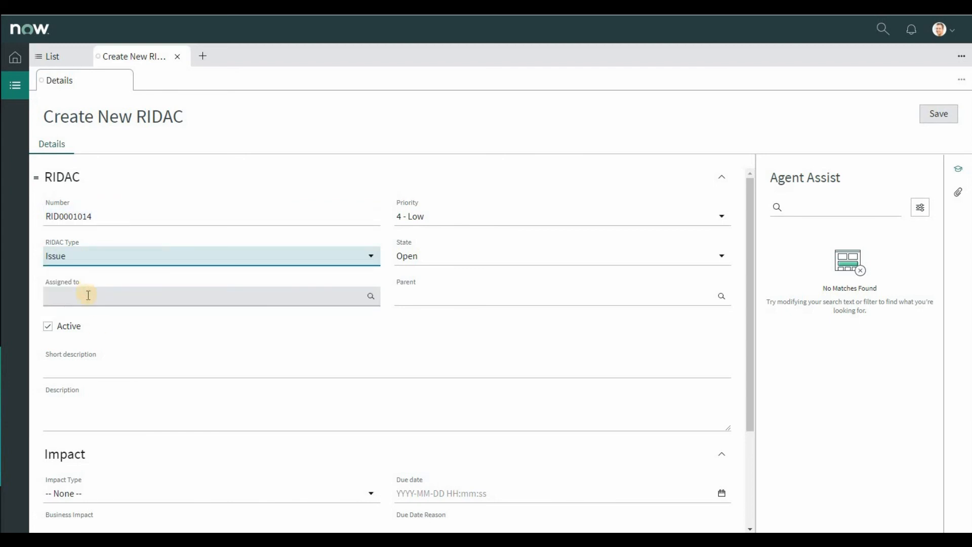
{"action": "left_click", "coordinate": [93, 369]}
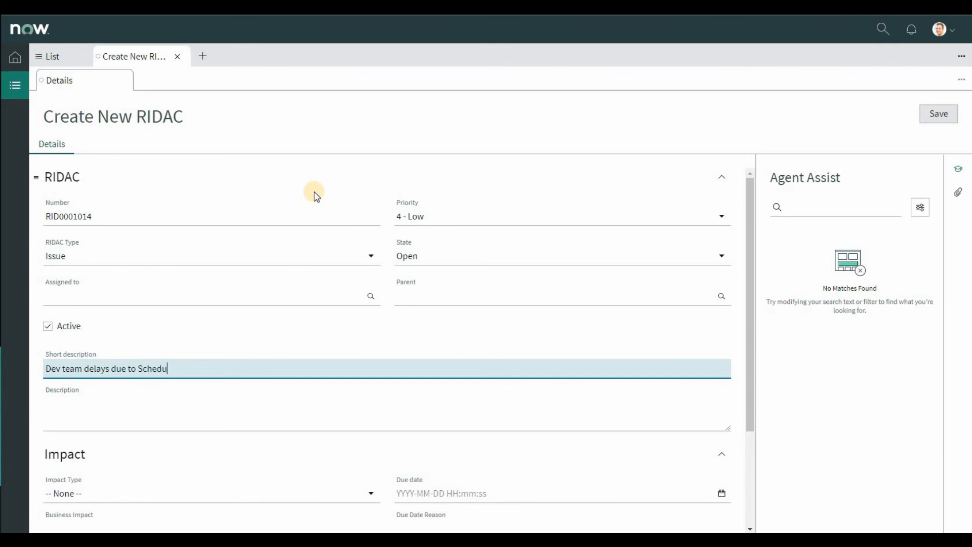
{"action": "type", "text": "p"}
{"action": "scroll", "coordinate": [213, 349], "scroll_direction": "down", "scroll_amount": 3}
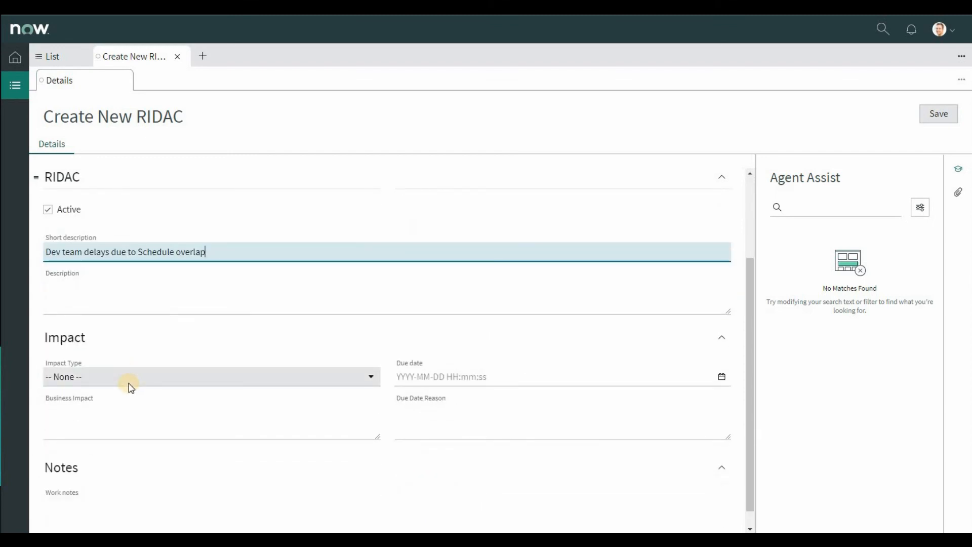
{"action": "left_click", "coordinate": [130, 386]}
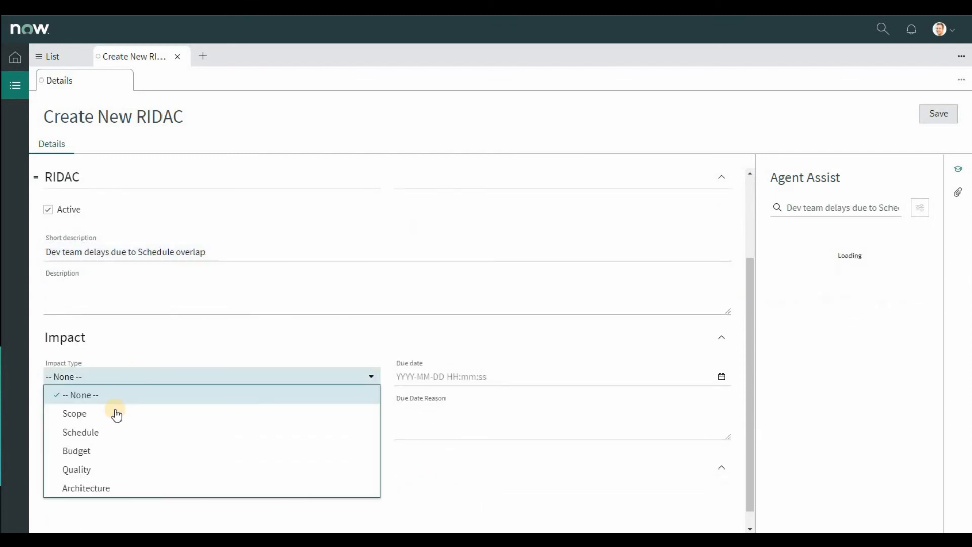
{"action": "left_click", "coordinate": [101, 432]}
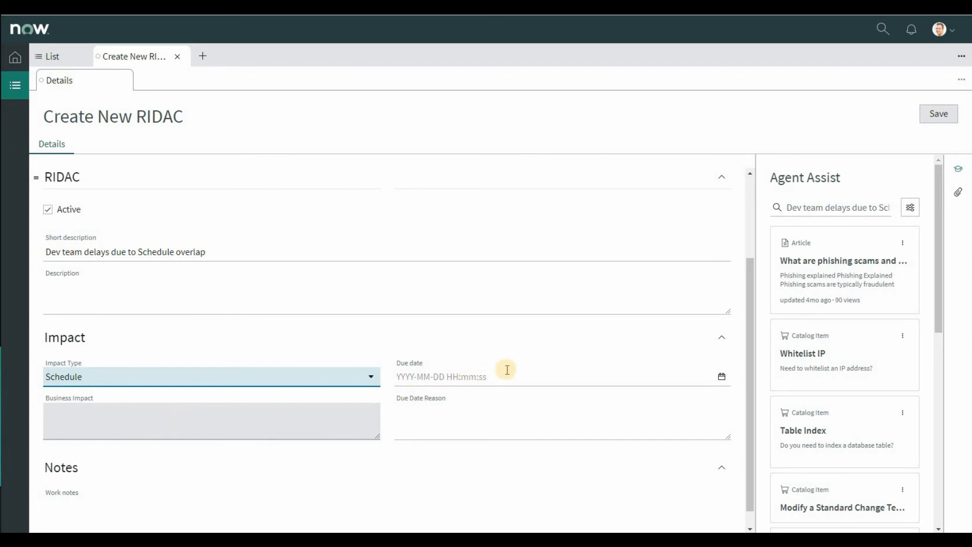
{"action": "left_click", "coordinate": [717, 384]}
{"action": "left_click", "coordinate": [500, 206]}
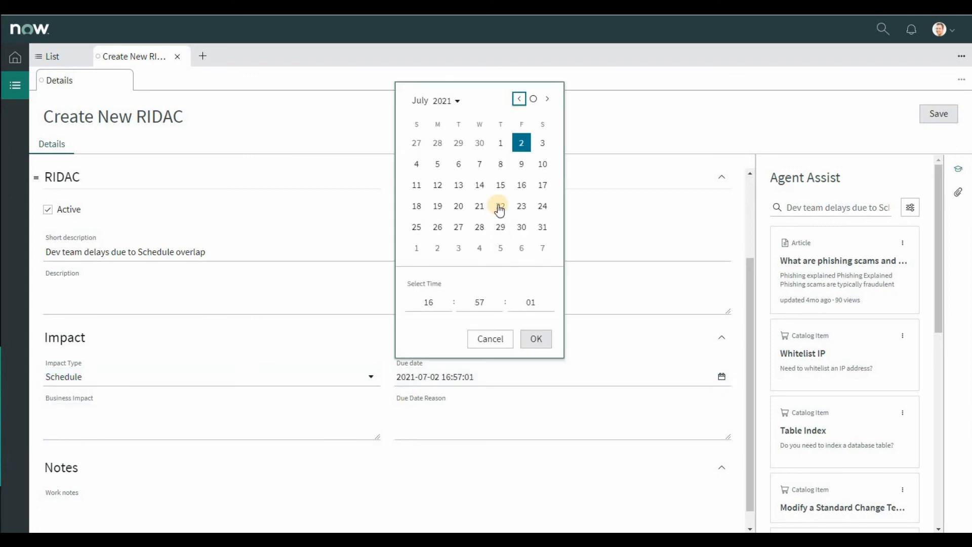
{"action": "left_click", "coordinate": [529, 339]}
{"action": "left_click", "coordinate": [463, 414]}
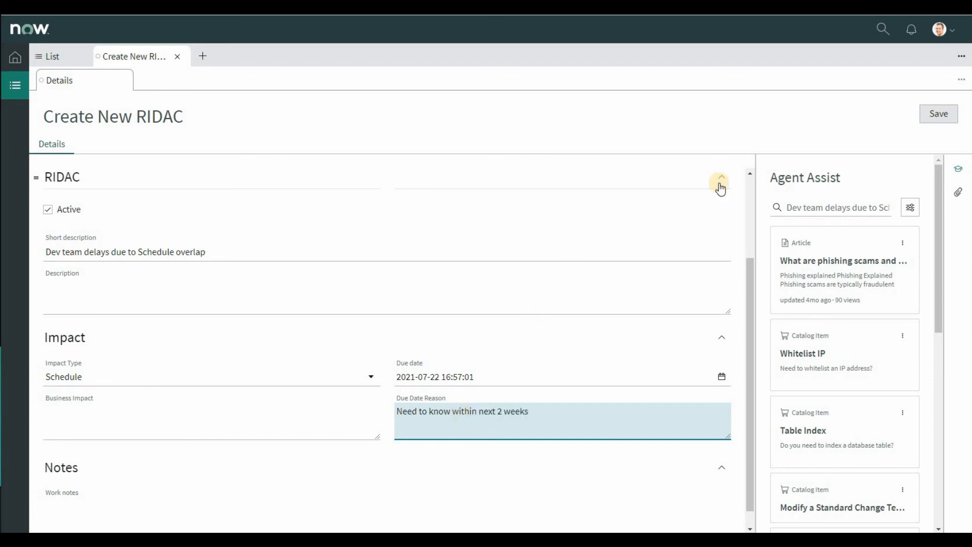
{"action": "left_click", "coordinate": [932, 118]}
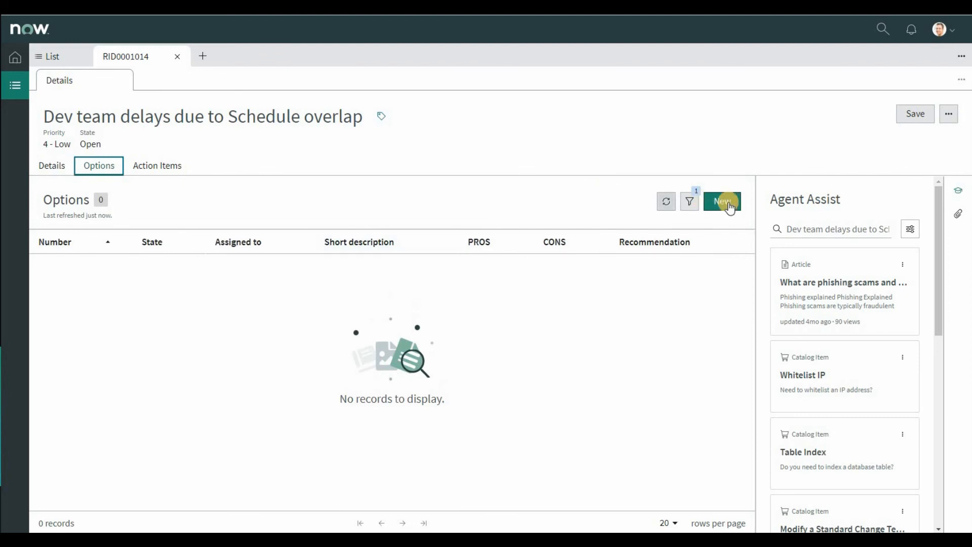
Step: Create an option for the new RIDAC record with the short description "Adjust the schedule" and save it
{"action": "left_click", "coordinate": [724, 203]}
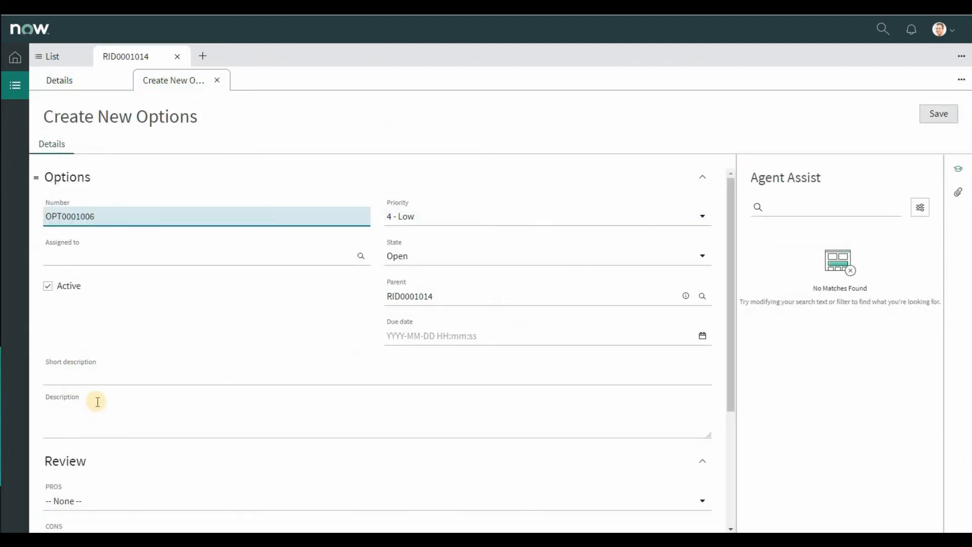
{"action": "left_click", "coordinate": [97, 378]}
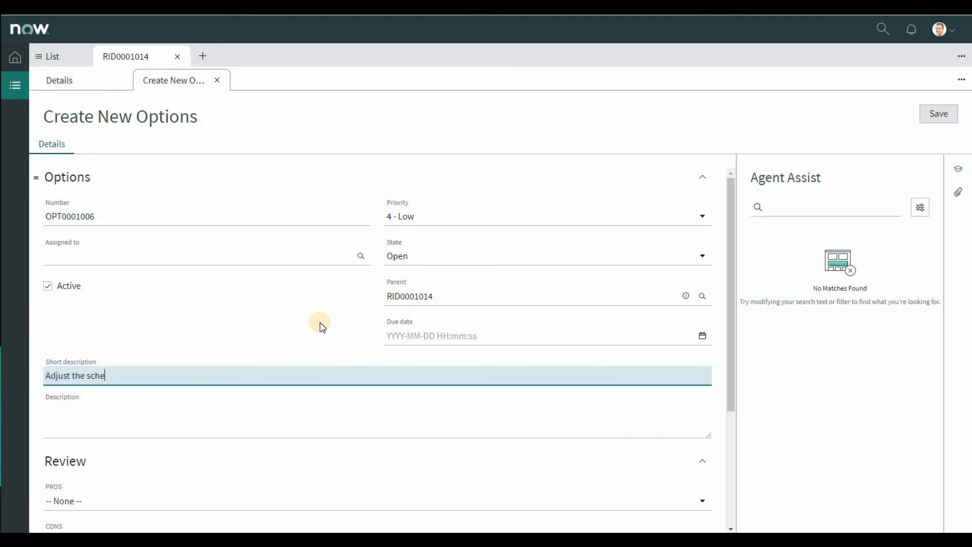
{"action": "type", "text": "Adjust the schedule"}
{"action": "left_click", "coordinate": [941, 118]}
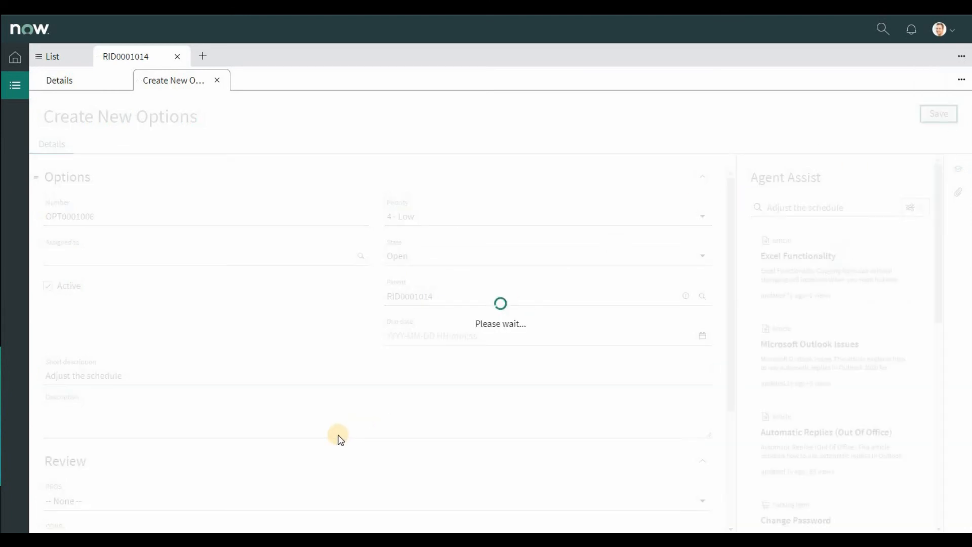
Step: Set the option's PROS to Schedule and its CONS to Scope, and save the record
{"action": "scroll", "coordinate": [163, 424], "scroll_direction": "down", "scroll_amount": 3}
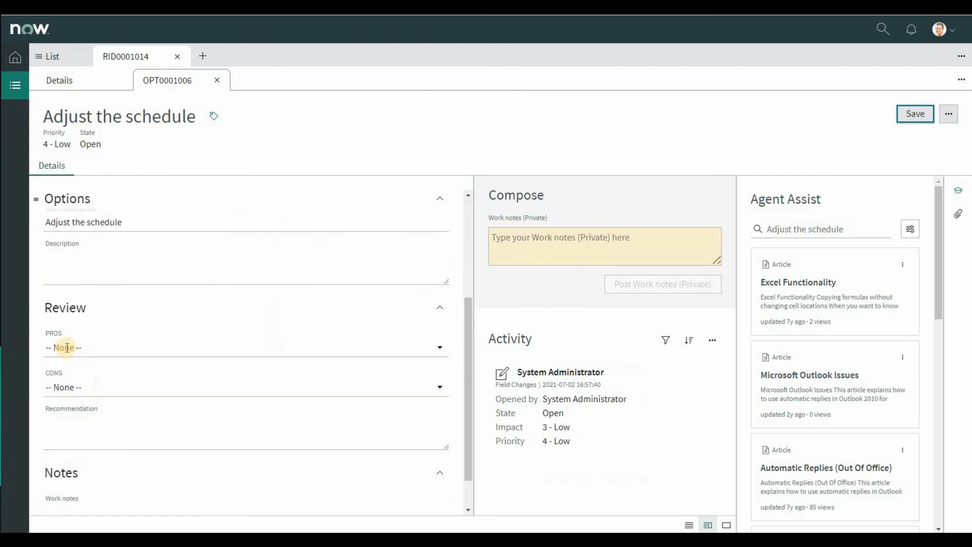
{"action": "left_click", "coordinate": [102, 350]}
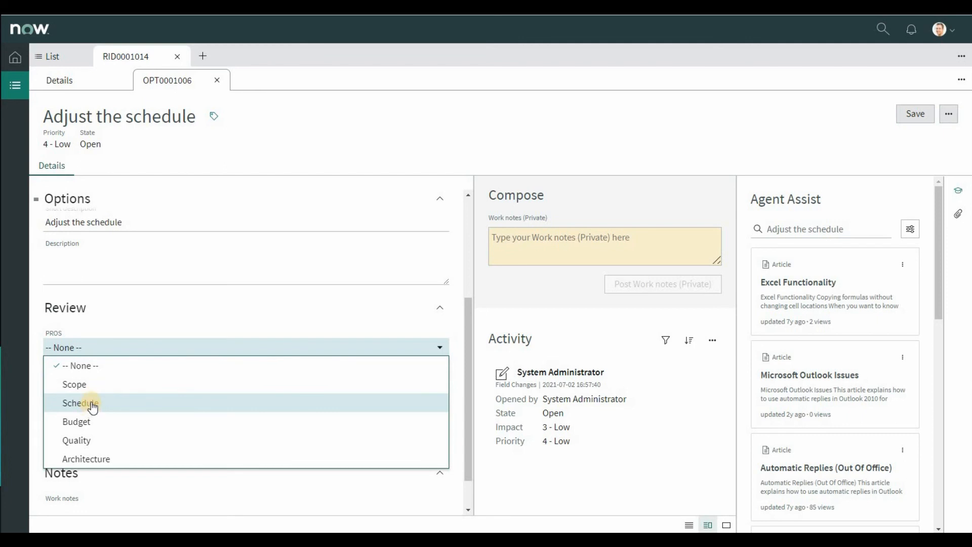
{"action": "left_click", "coordinate": [92, 404]}
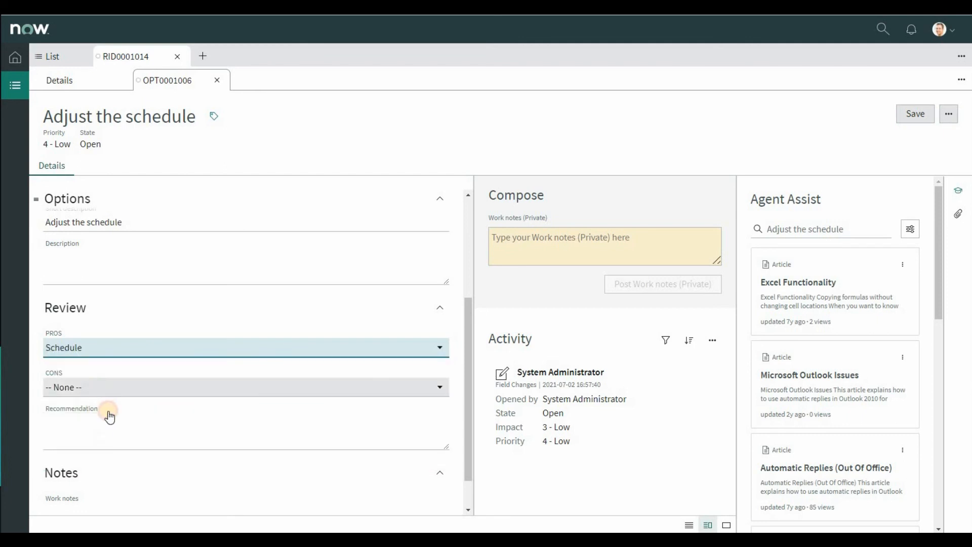
{"action": "left_click", "coordinate": [108, 388]}
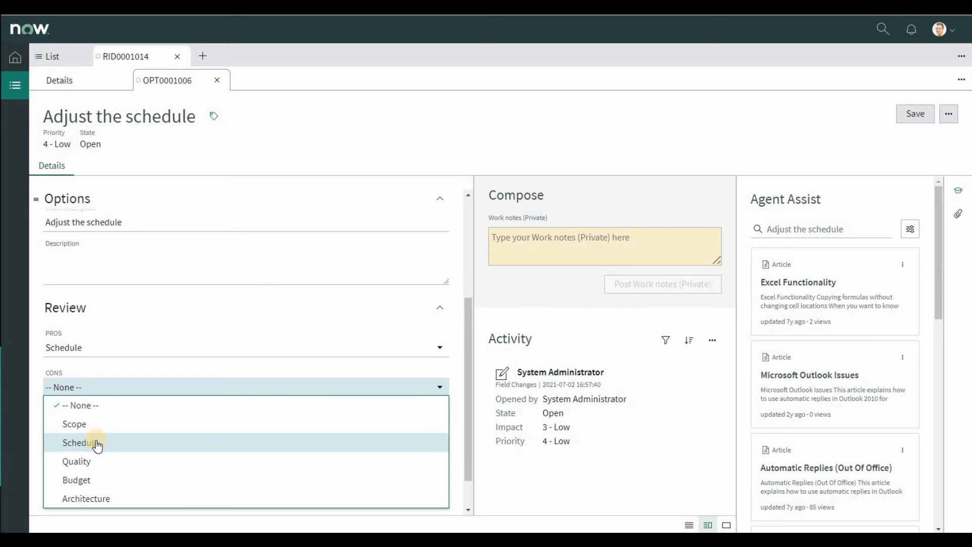
{"action": "left_click", "coordinate": [99, 425]}
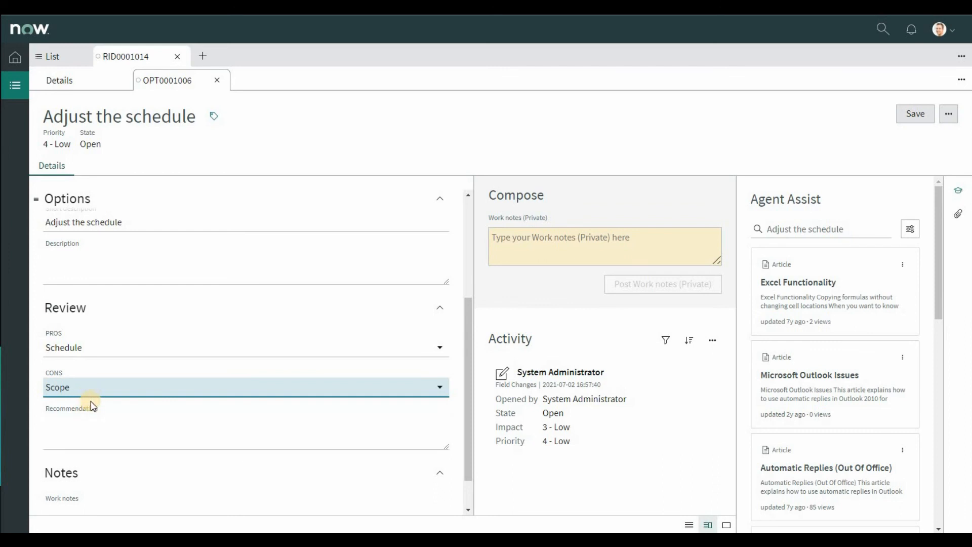
{"action": "left_click", "coordinate": [915, 113]}
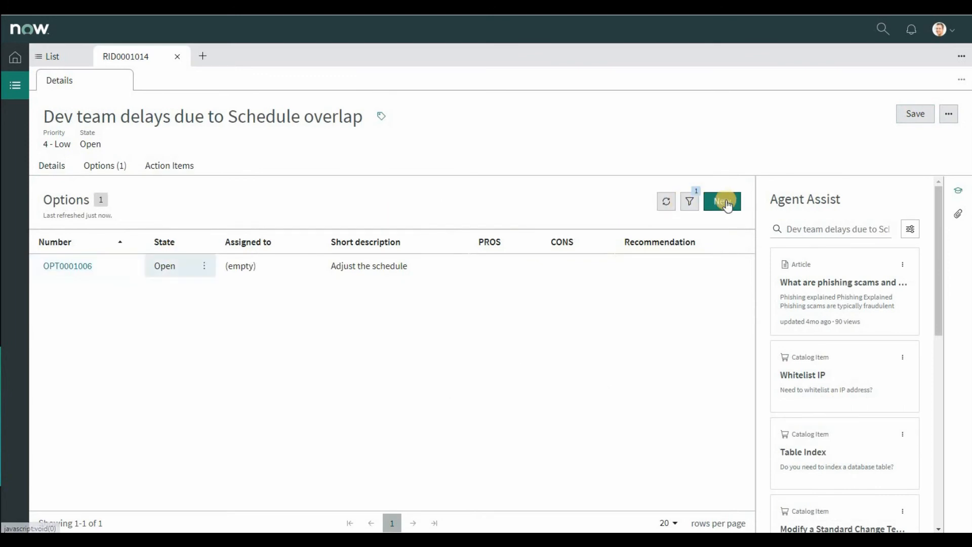
Step: Start another option for the RIDAC record with the short description "Consider bringing on a consultant"
{"action": "left_click", "coordinate": [722, 198]}
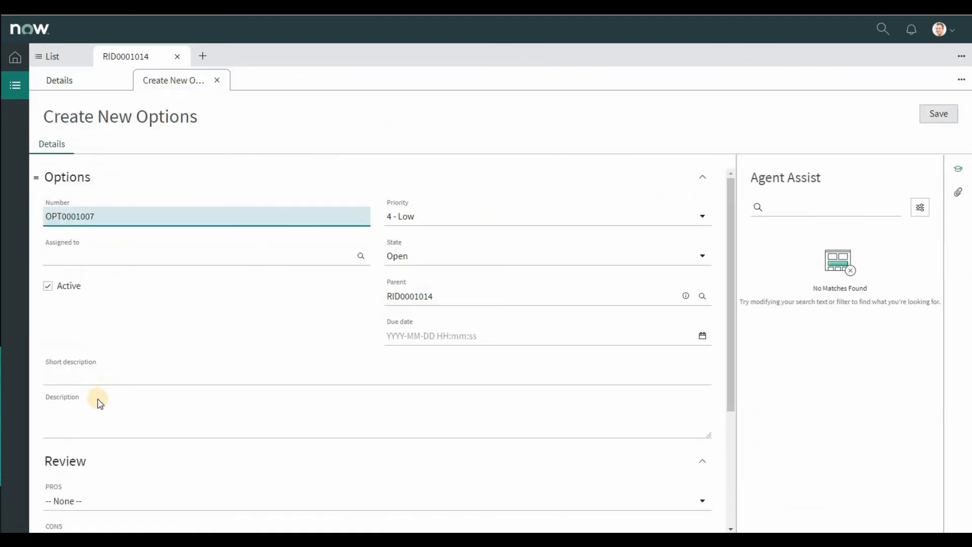
{"action": "left_click", "coordinate": [97, 377]}
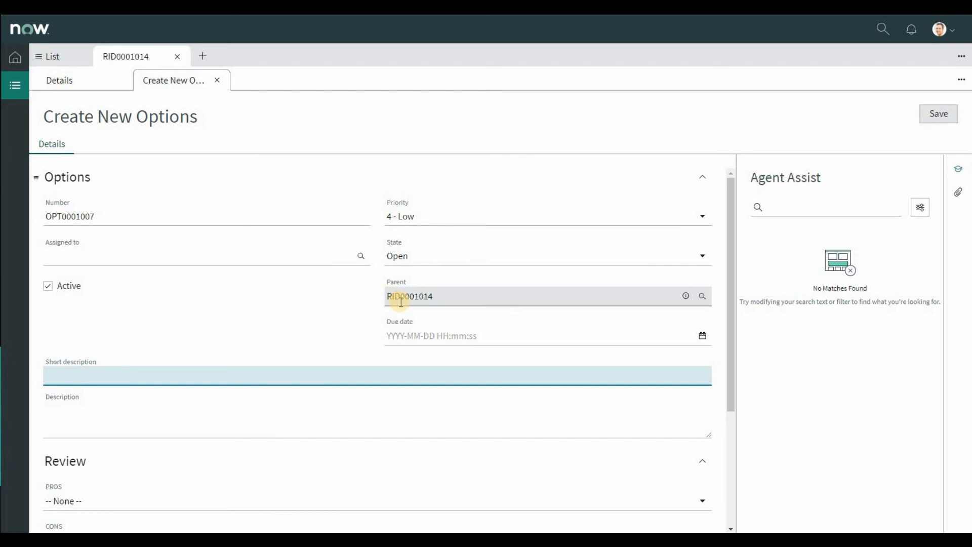
{"action": "type", "text": "So"}
{"action": "key", "text": "BackSpace"}
{"action": "key", "text": "BackSpace"}
{"action": "type", "text": "Consider bringing on "}
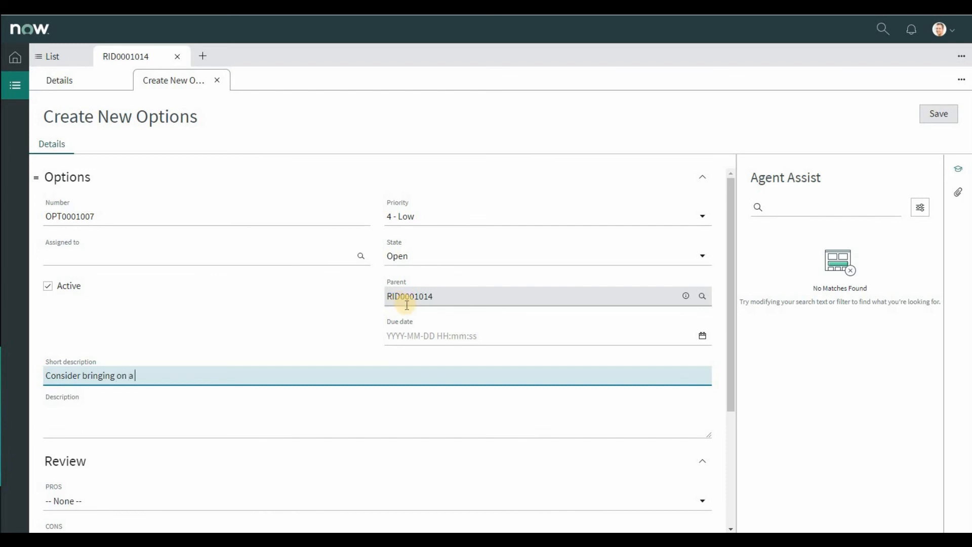
{"action": "type", "text": "a consultant"}
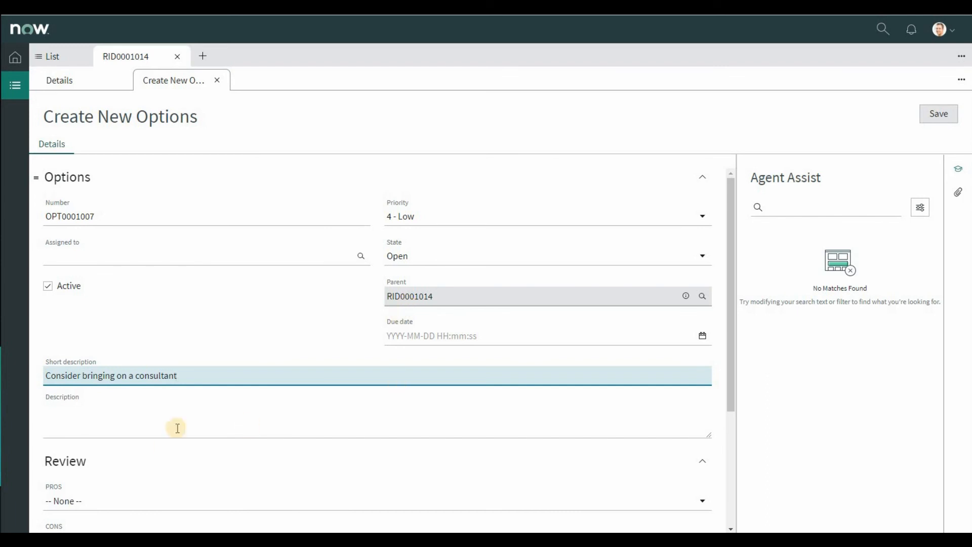
Step: Set the new option's PROS to Schedule and CONS to Budget, then save and close the option
{"action": "left_click", "coordinate": [98, 483]}
{"action": "scroll", "coordinate": [107, 453], "scroll_direction": "down", "scroll_amount": 1}
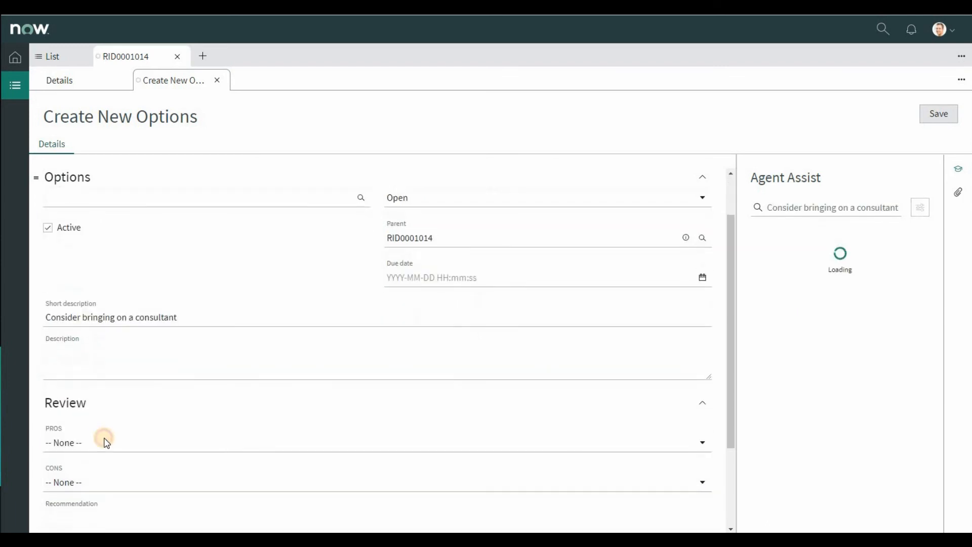
{"action": "left_click", "coordinate": [106, 442]}
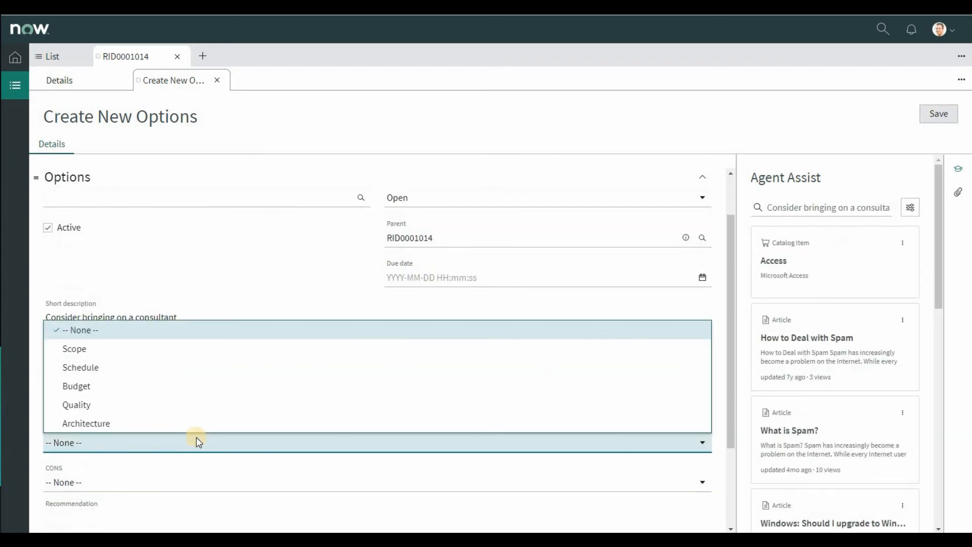
{"action": "left_click", "coordinate": [94, 369]}
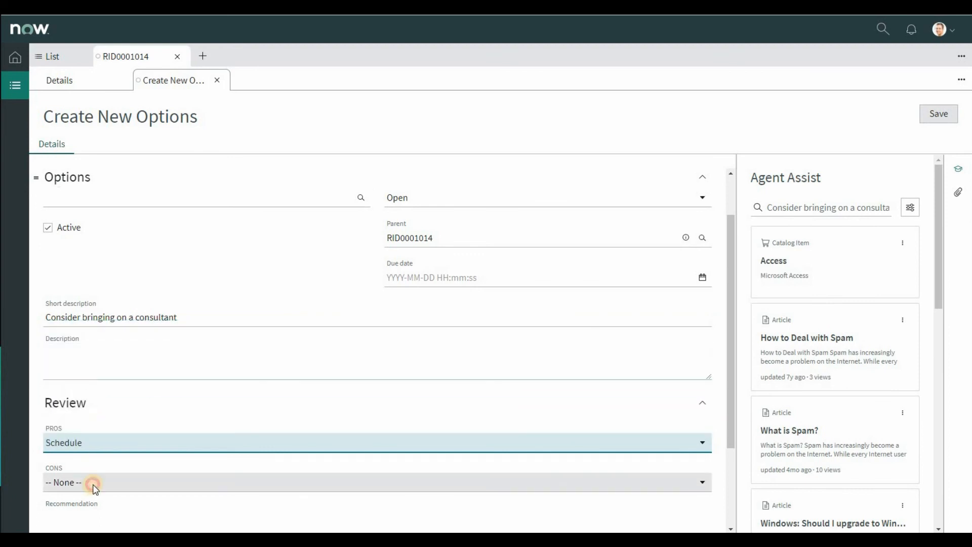
{"action": "left_click", "coordinate": [94, 483]}
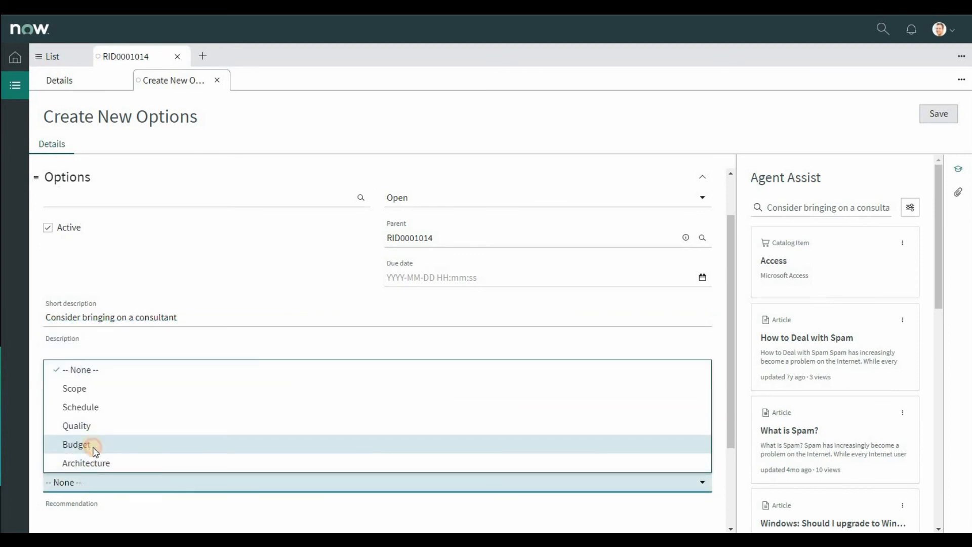
{"action": "left_click", "coordinate": [94, 446]}
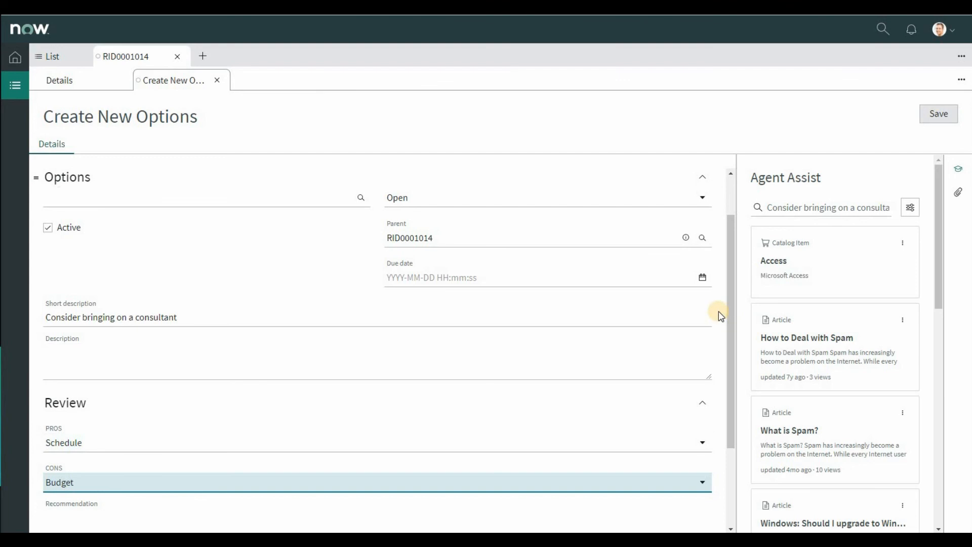
{"action": "left_click", "coordinate": [934, 117]}
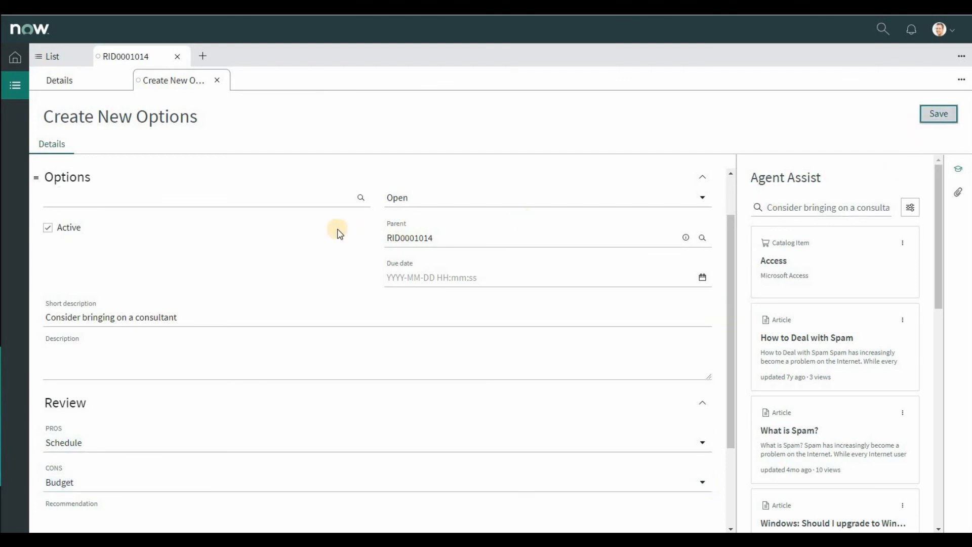
{"action": "left_click", "coordinate": [217, 80]}
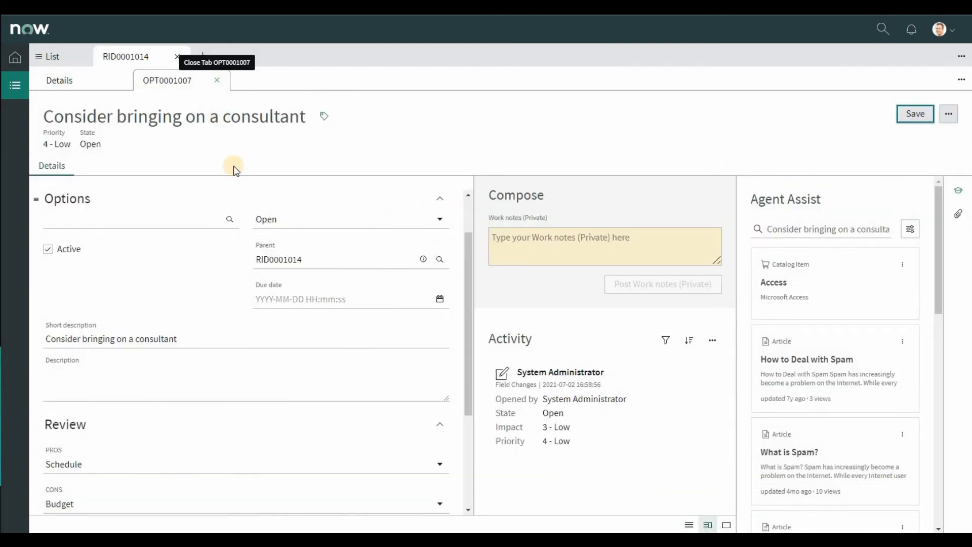
Step: Reload the RIDAC record and view its refreshed list of options
{"action": "right_click", "coordinate": [171, 337]}
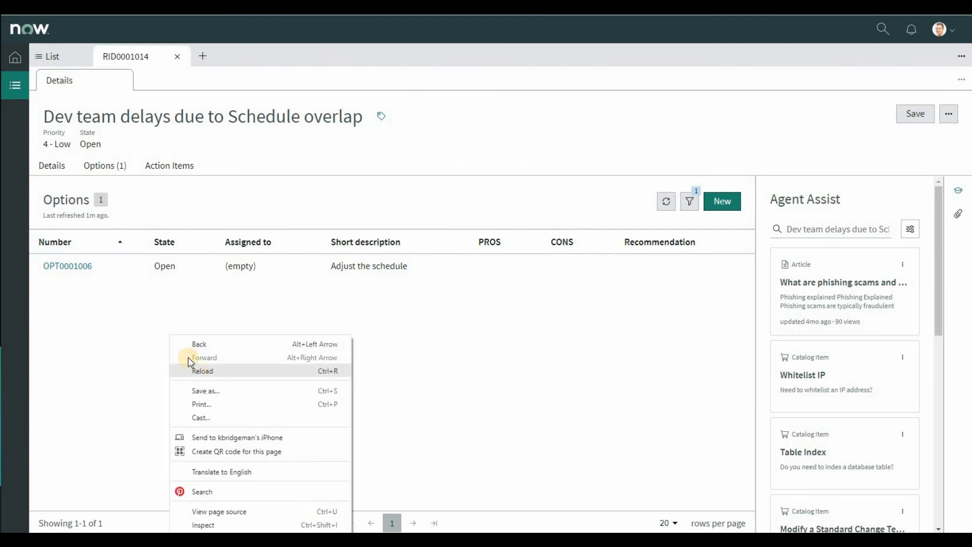
{"action": "key", "text": "Escape"}
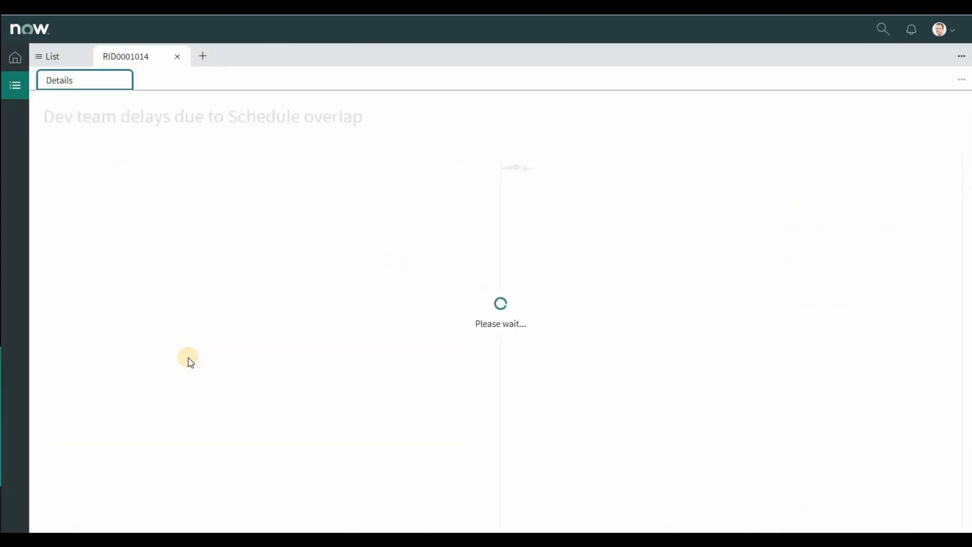
{"action": "left_click", "coordinate": [105, 170]}
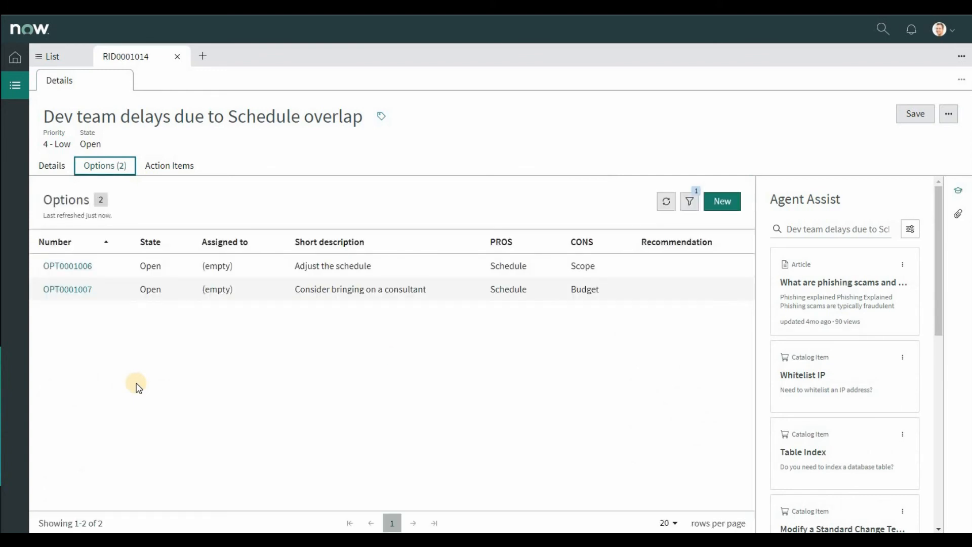
Step: Create an action item for the RIDAC record with the short description "Get approval from the board", then save and close it
{"action": "left_click", "coordinate": [165, 172]}
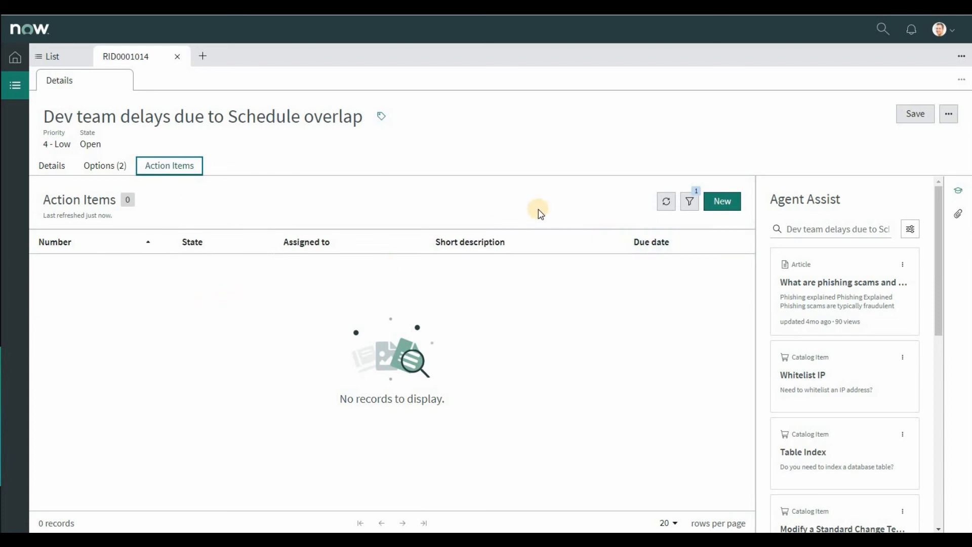
{"action": "left_click", "coordinate": [719, 201]}
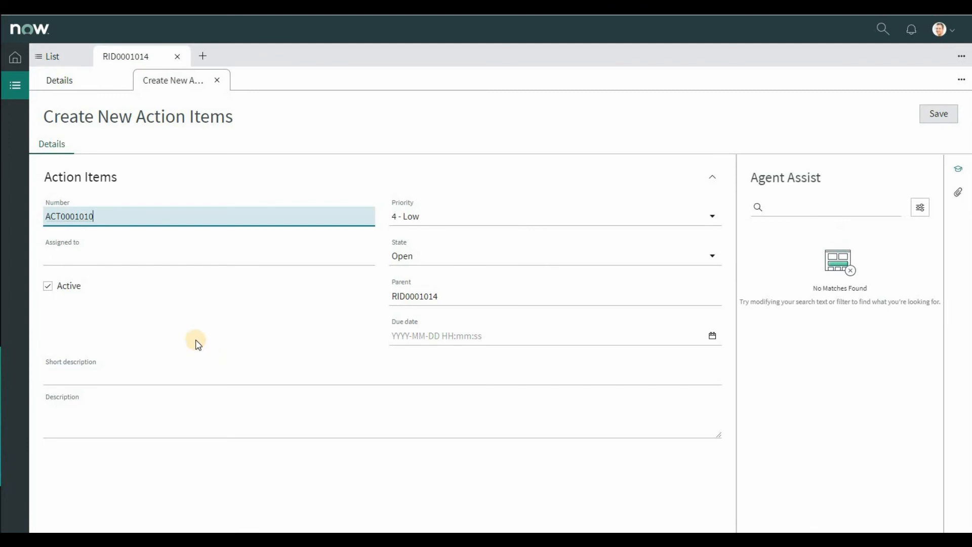
{"action": "left_click", "coordinate": [101, 374]}
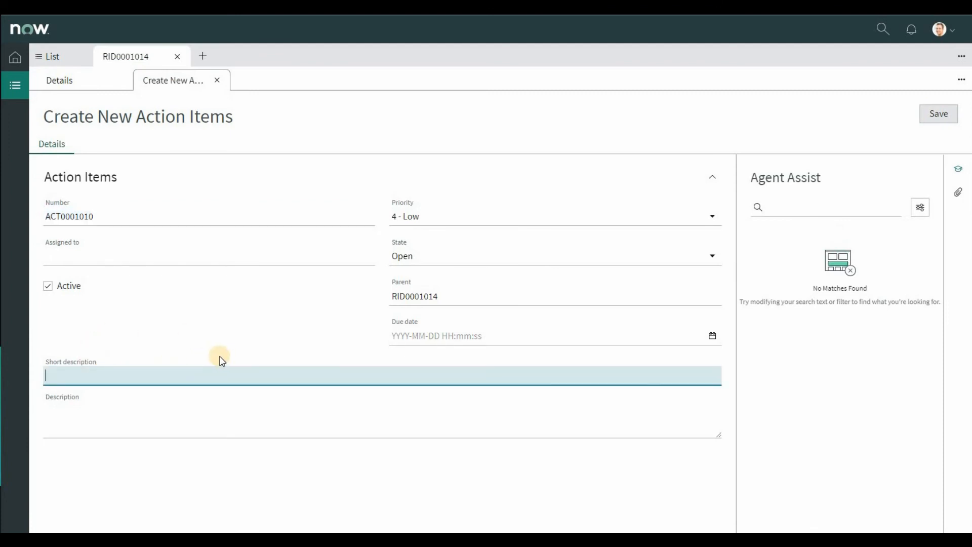
{"action": "type", "text": "Get approval from the board"}
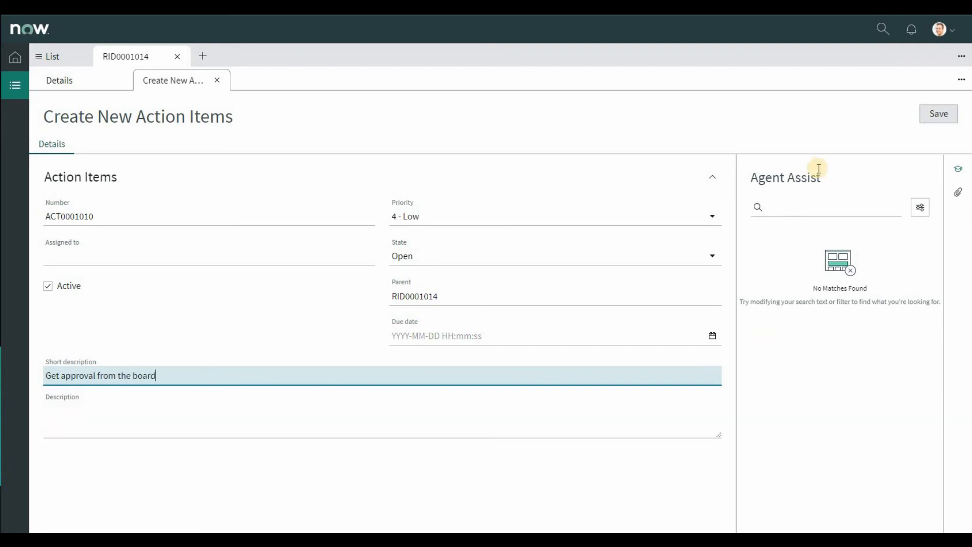
{"action": "left_click", "coordinate": [937, 116]}
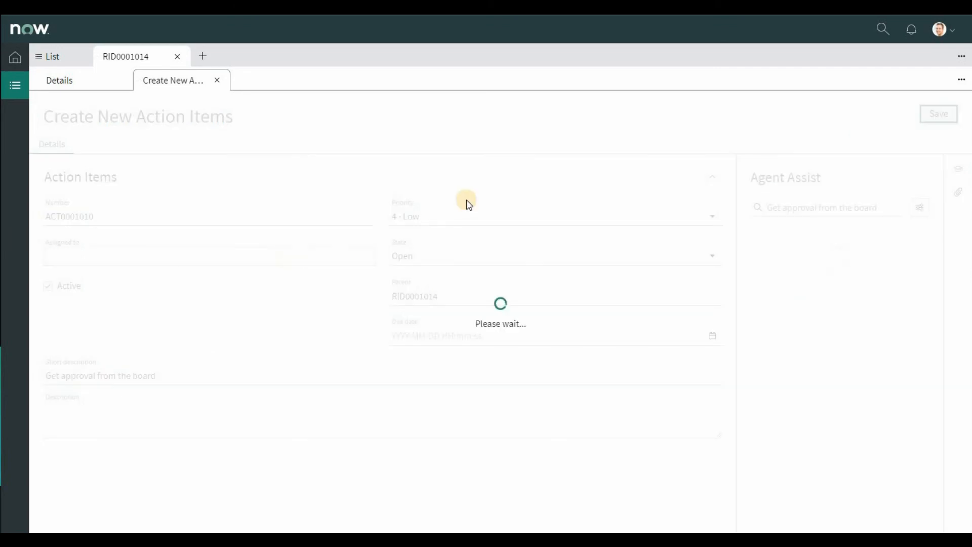
{"action": "left_click", "coordinate": [218, 82]}
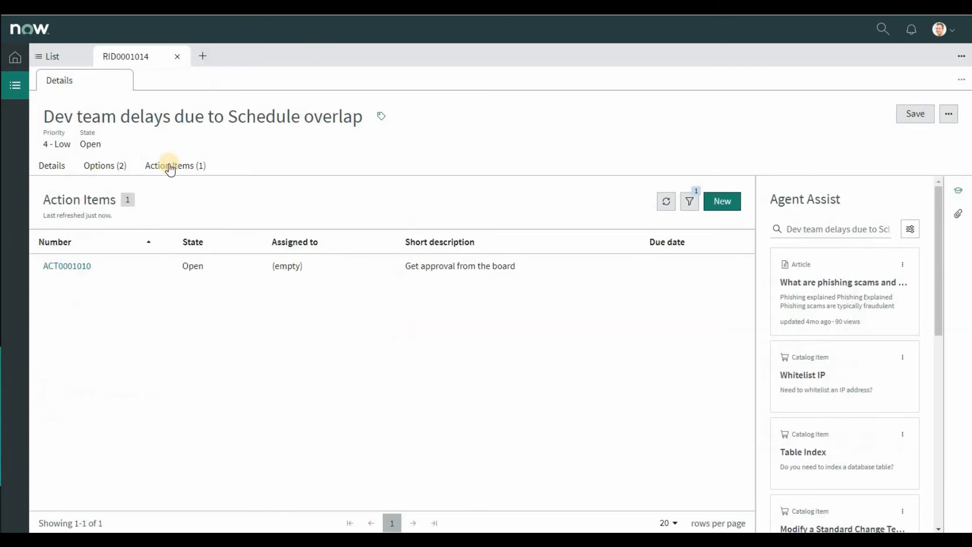
Step: Add a second action item with the short description "Research consultant availability and costs", then save and close it
{"action": "left_click", "coordinate": [169, 165]}
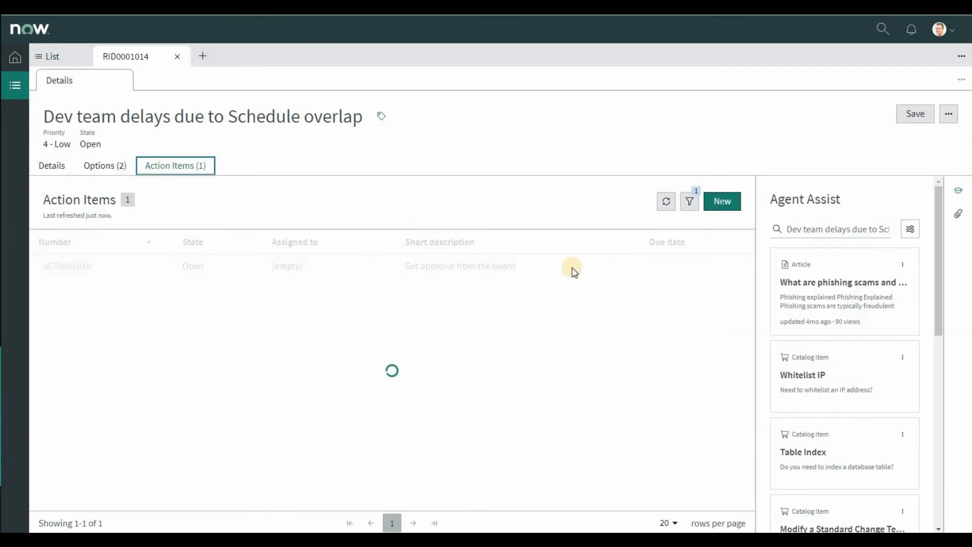
{"action": "left_click", "coordinate": [724, 201]}
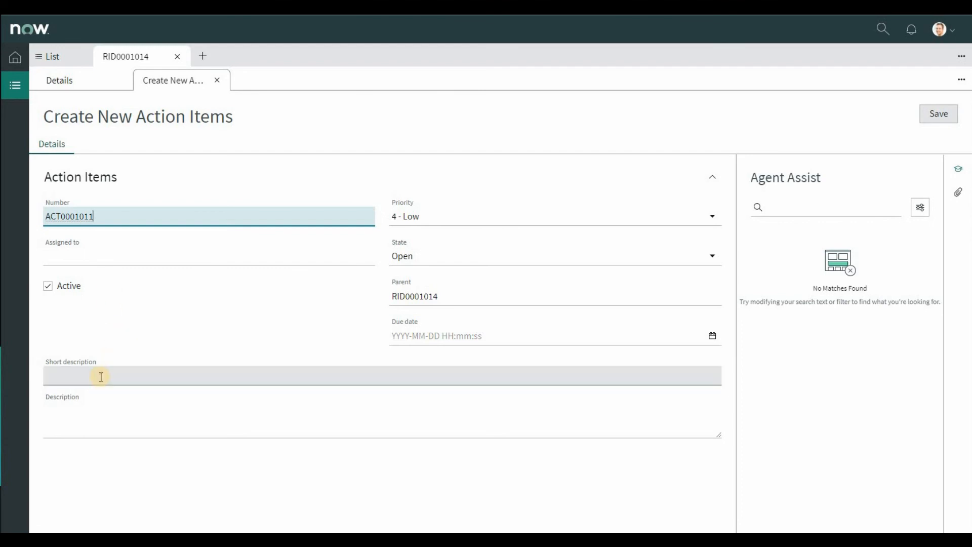
{"action": "left_click", "coordinate": [115, 367]}
{"action": "type", "text": "Research"}
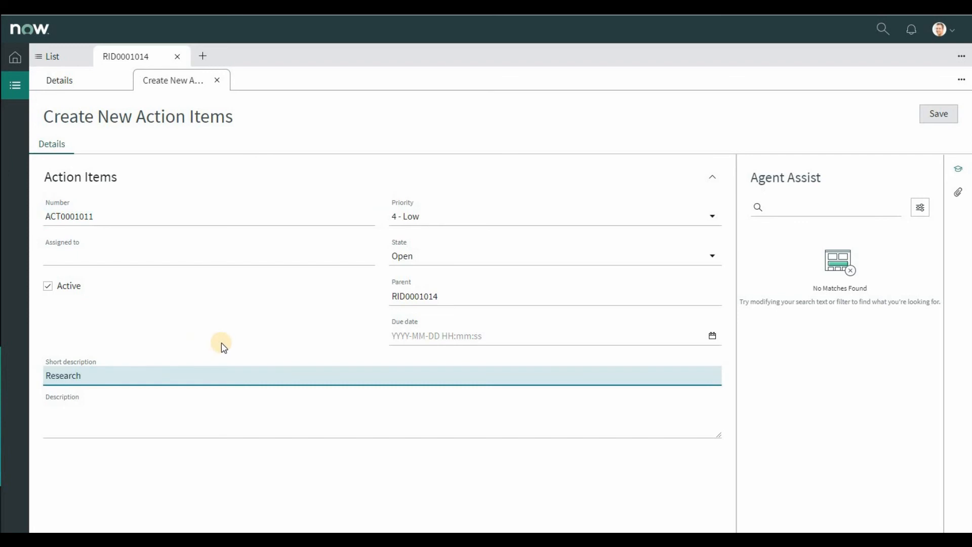
{"action": "type", "text": " consultant availability"}
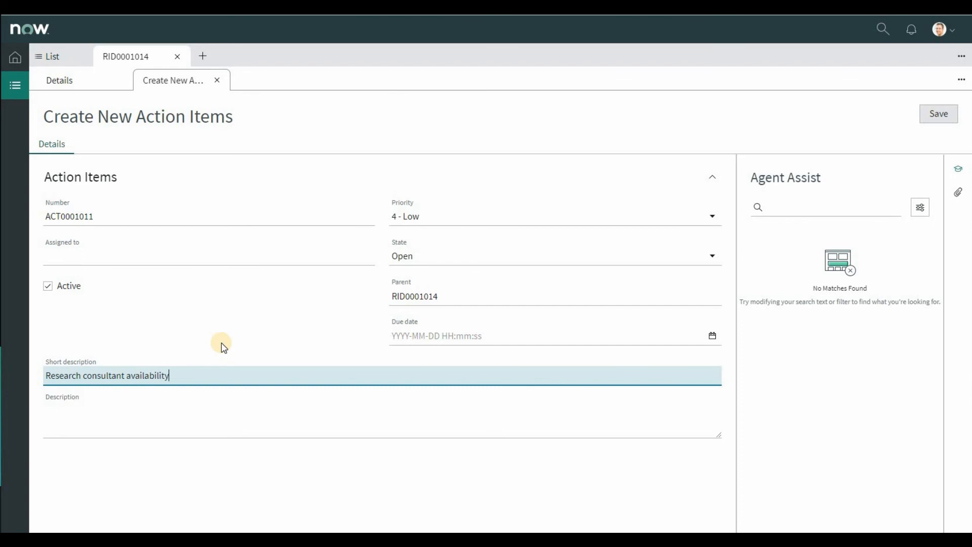
{"action": "type", "text": " and costs"}
{"action": "left_click", "coordinate": [938, 113]}
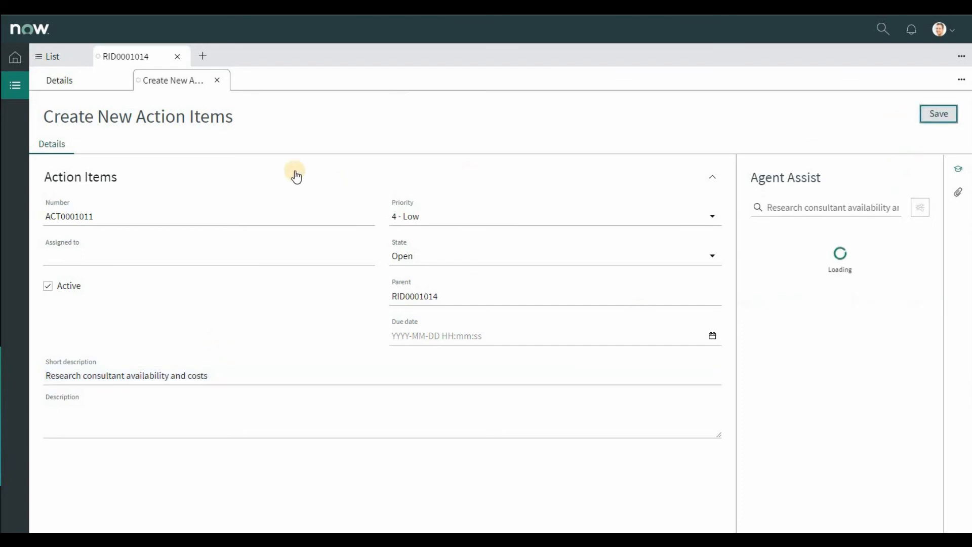
{"action": "left_click", "coordinate": [216, 80]}
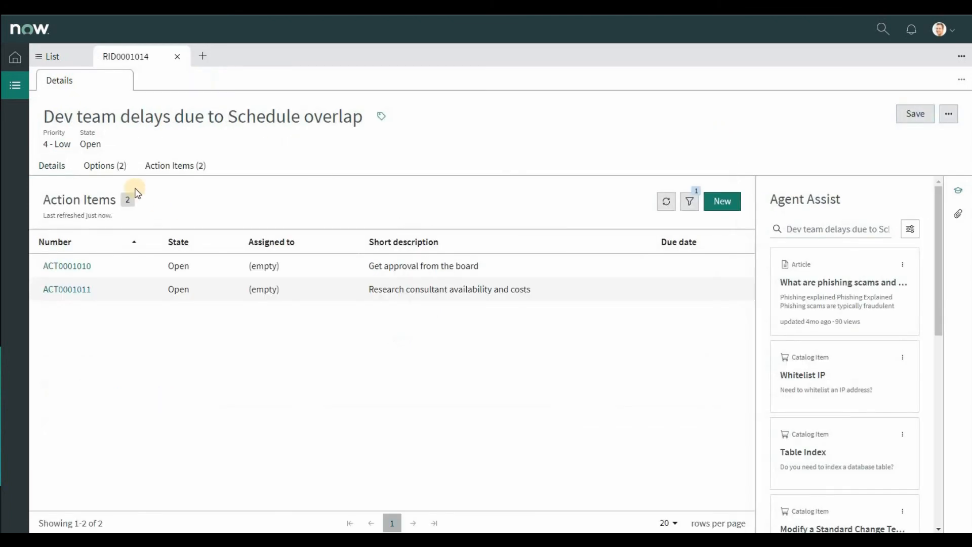
Step: Review the RIDAC record's details, related options and action items
{"action": "left_click", "coordinate": [61, 166]}
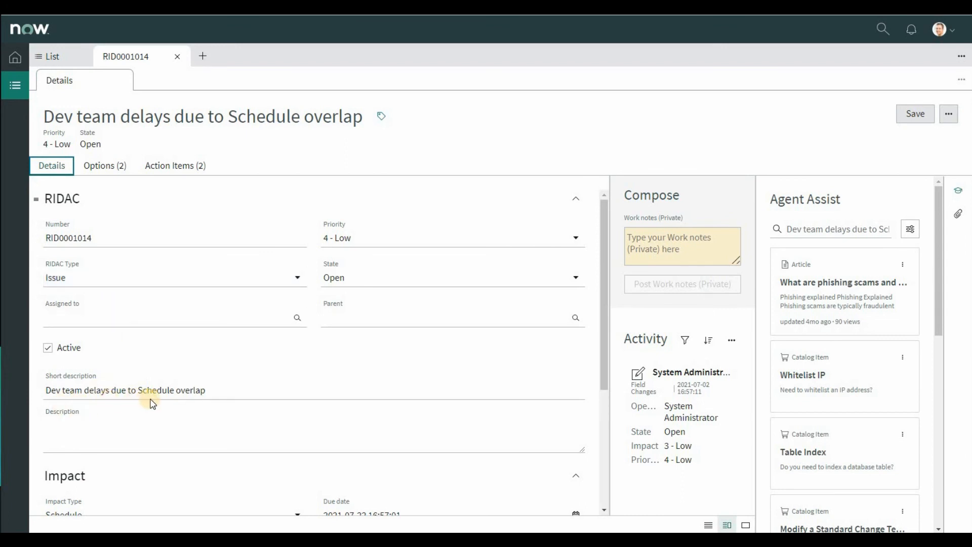
{"action": "left_click", "coordinate": [107, 169]}
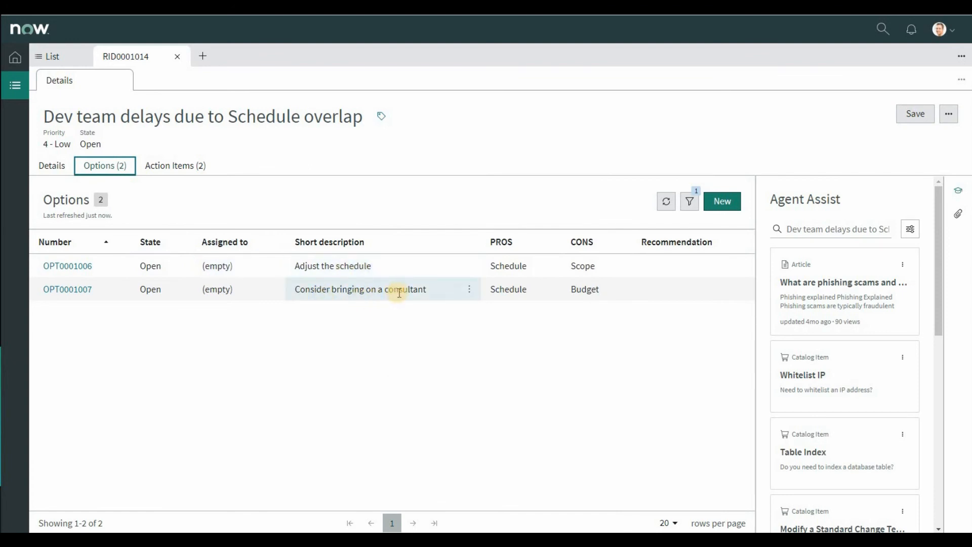
{"action": "left_click", "coordinate": [183, 169]}
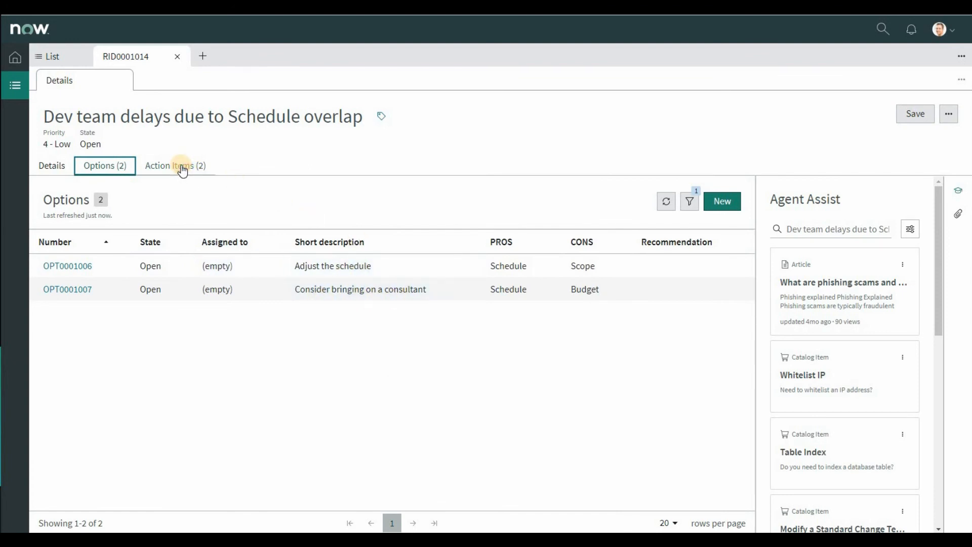